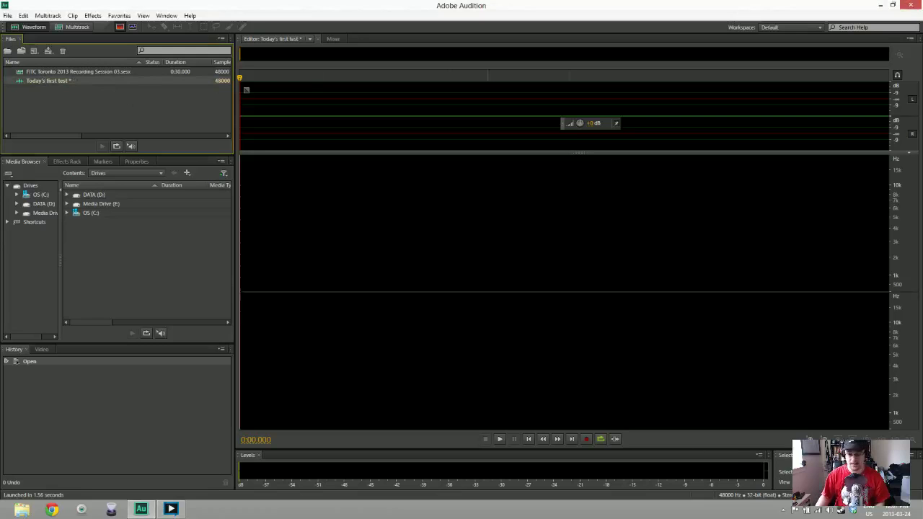
Record a 32-second voice take into Today's first test and play part of it back
key(shift+space)
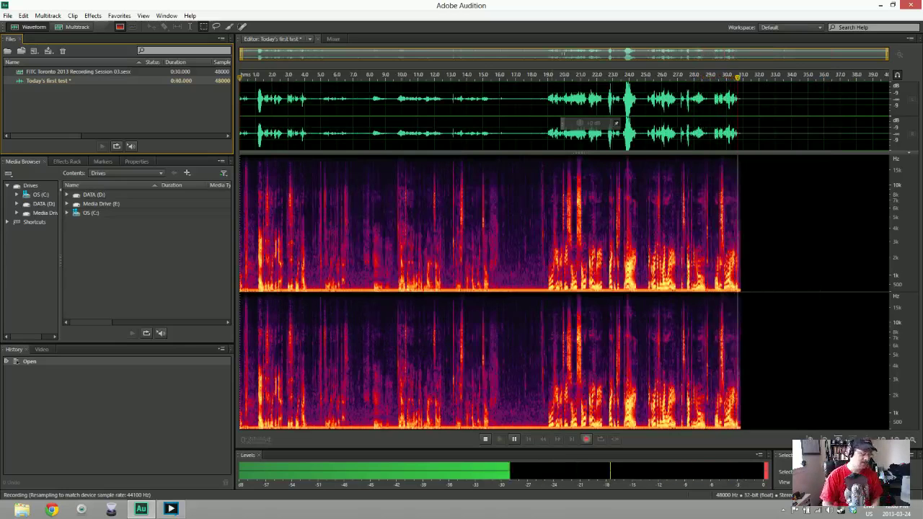
key(space)
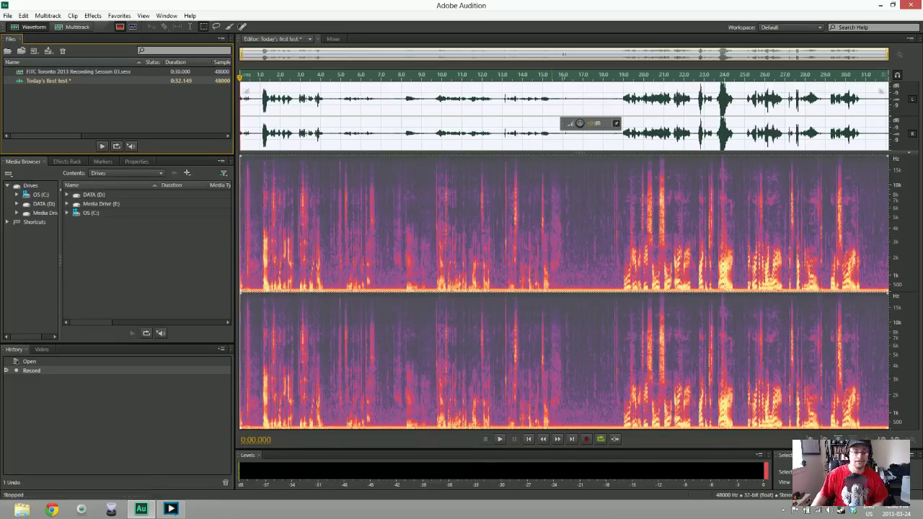
key(space)
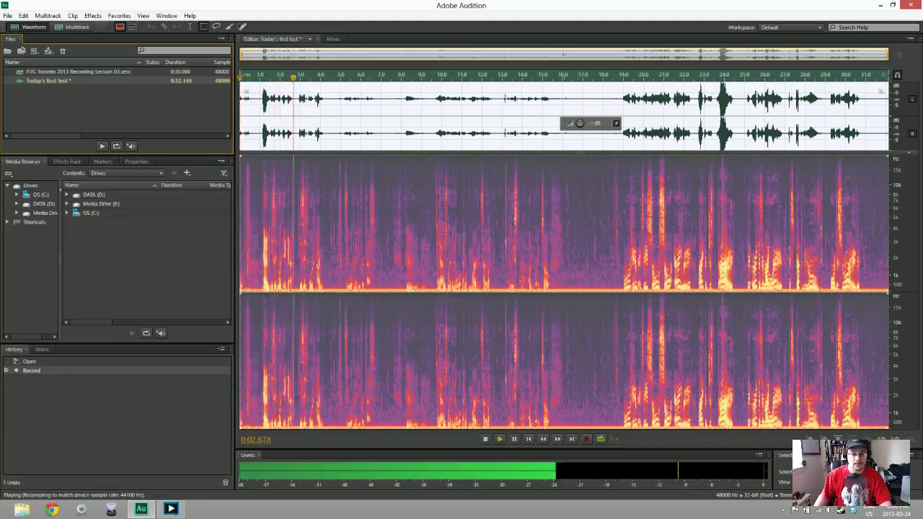
key(space)
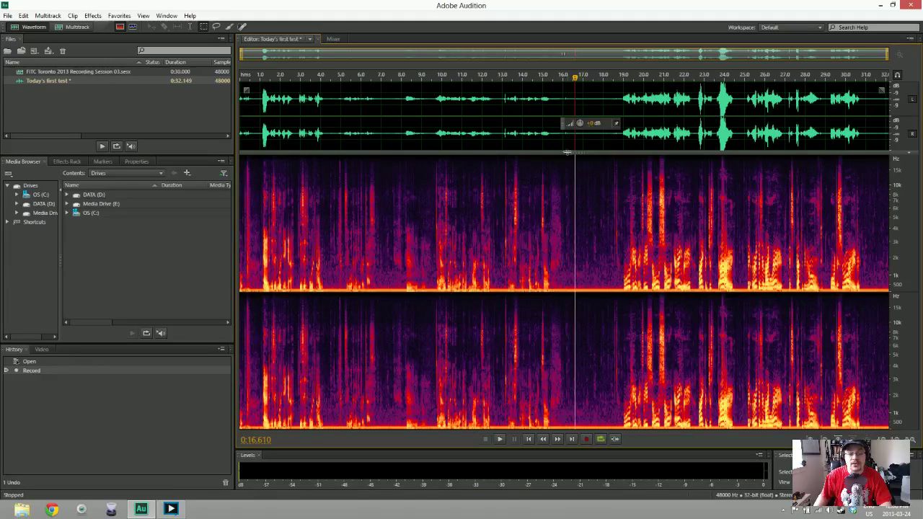
Noise-reduce the take using the quiet stretch near 17 seconds, play it back, then delete the audio
drag(571, 116, 613, 115)
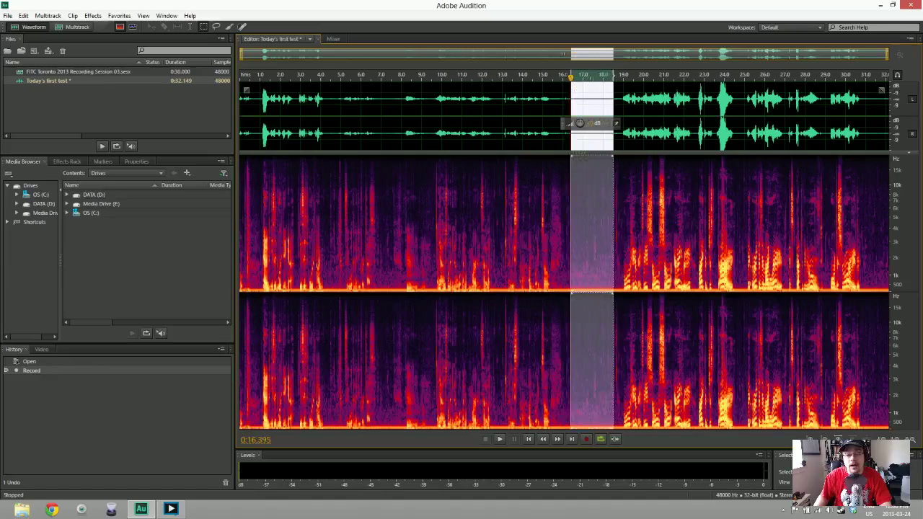
key(shift+p)
click(382, 74)
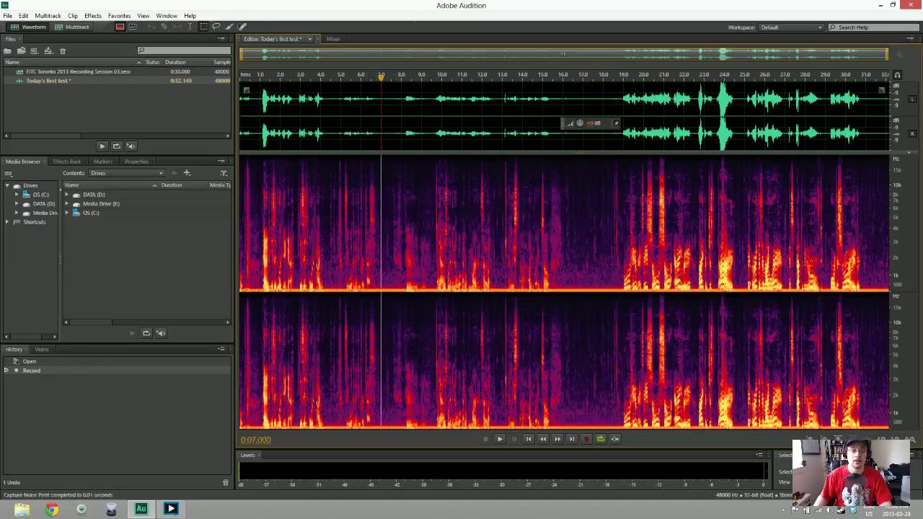
key(ctrl+shift+p)
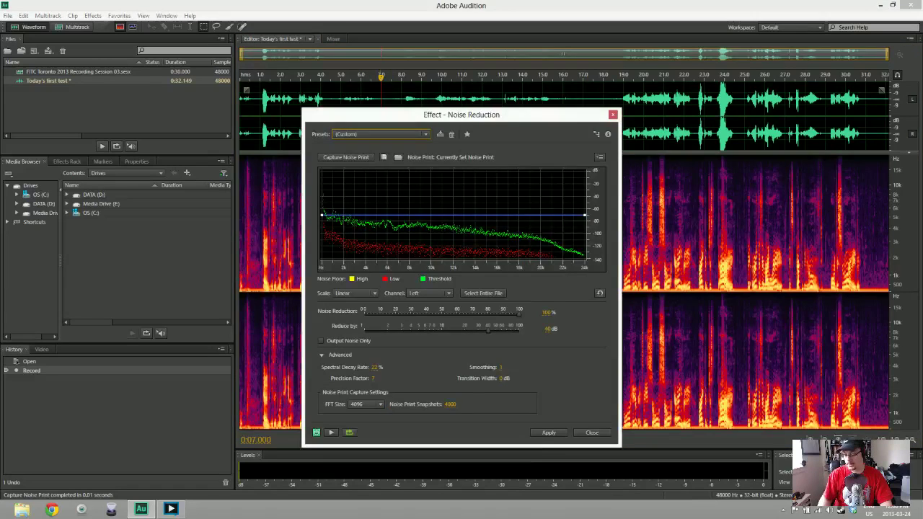
key(Return)
key(space)
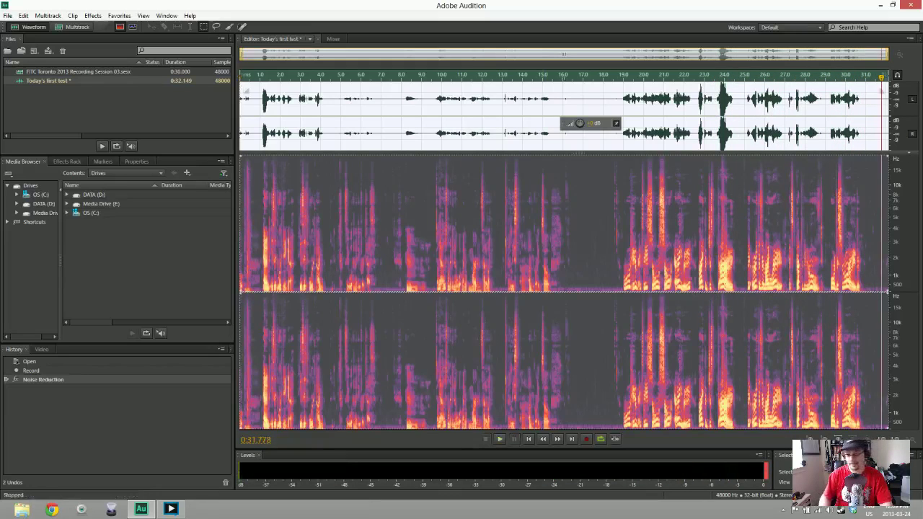
key(Delete)
Close Today's first test, cancelling the Save As dialog and discarding its changes
right_click(64, 82)
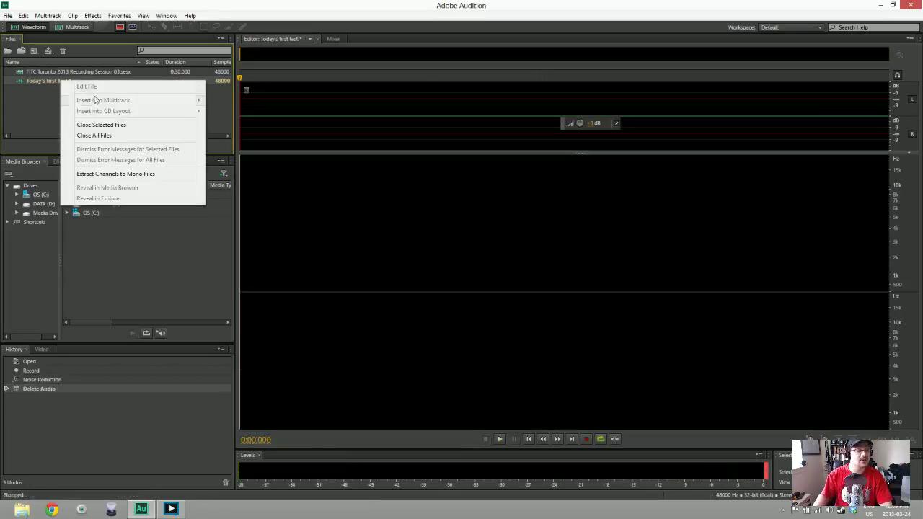
click(101, 125)
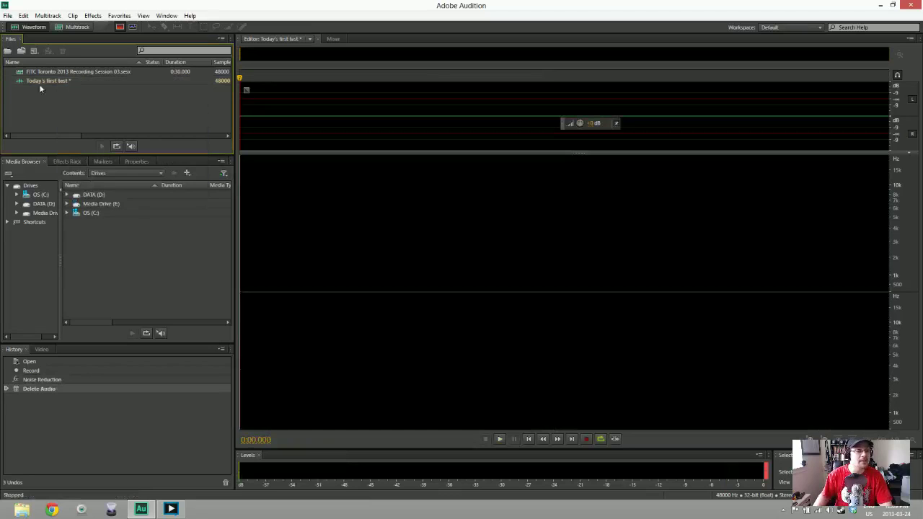
click(440, 268)
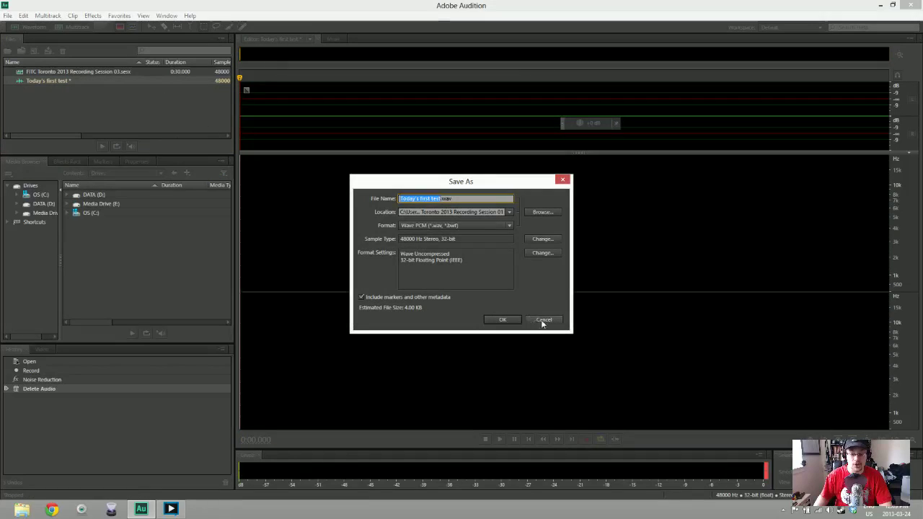
click(544, 319)
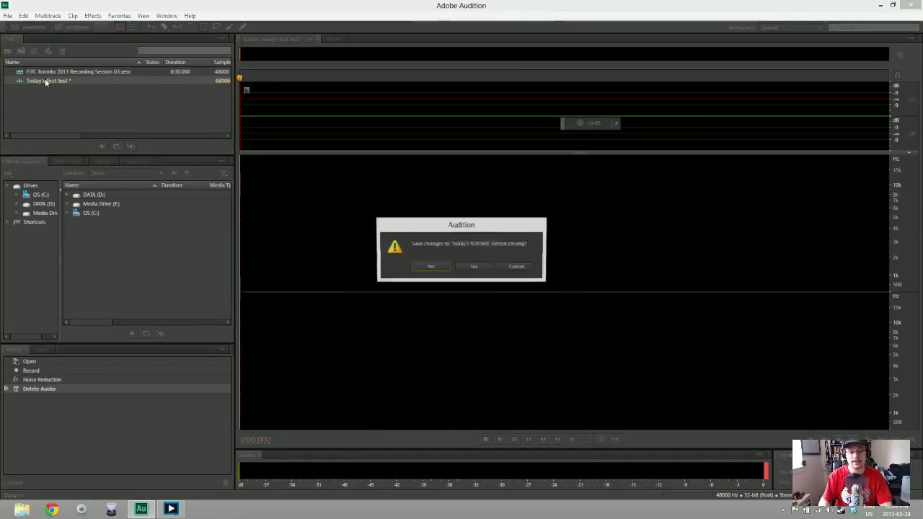
click(469, 267)
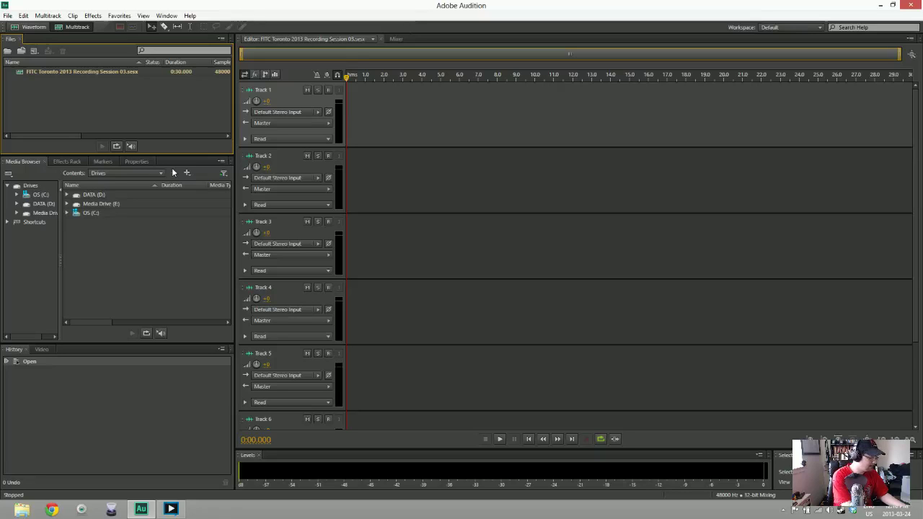
Create a new 48000 Hz stereo audio file named after the two speakers and start recording
right_click(63, 95)
mouse_move(101, 98)
click(299, 114)
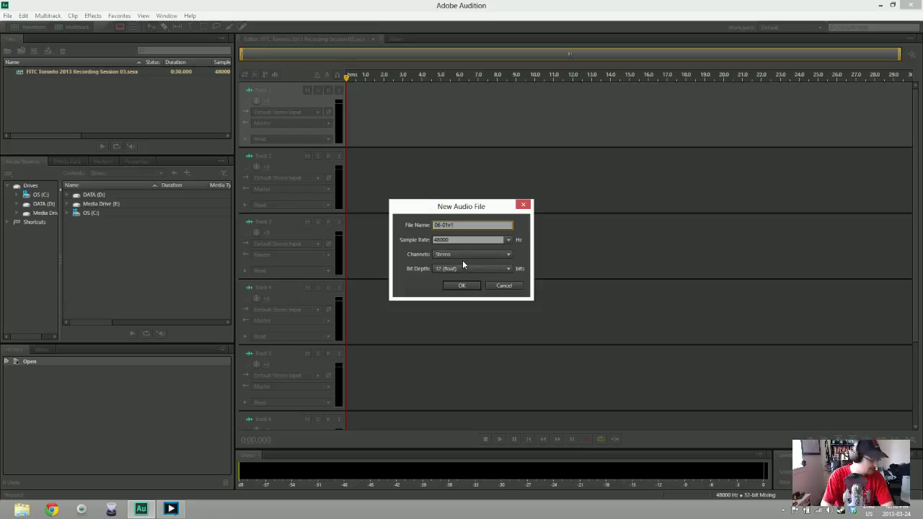
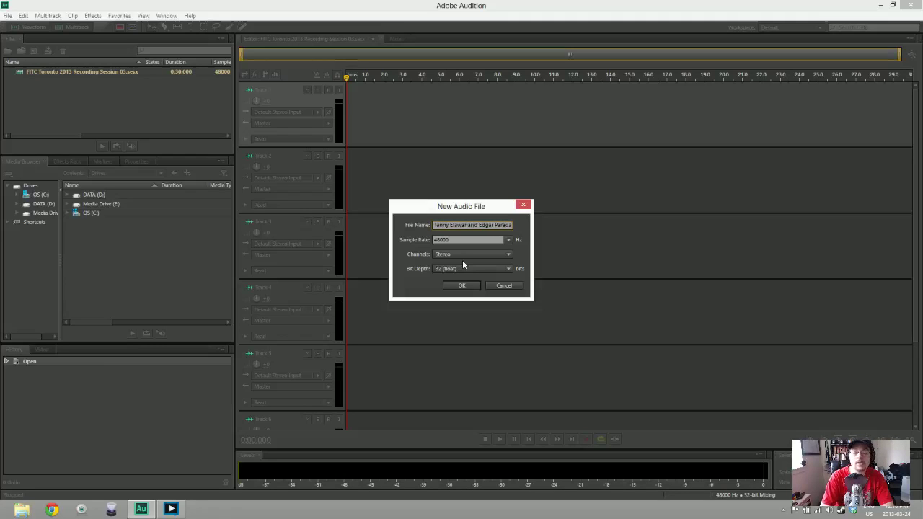
key(Return)
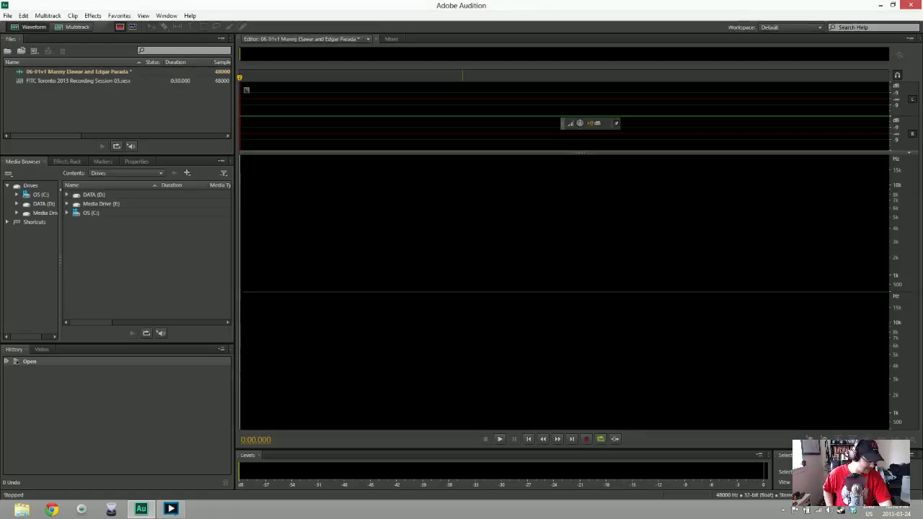
key(shift+space)
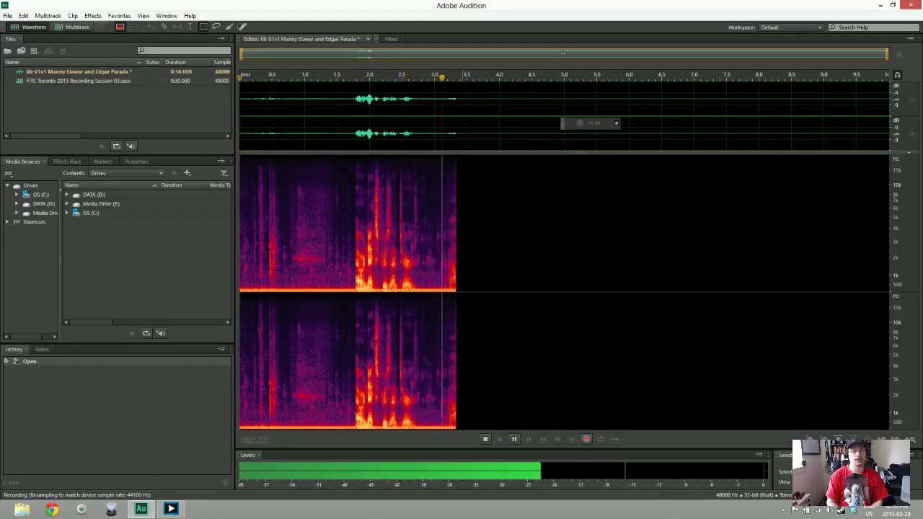
key(space)
key(ctrl+a)
key(Delete)
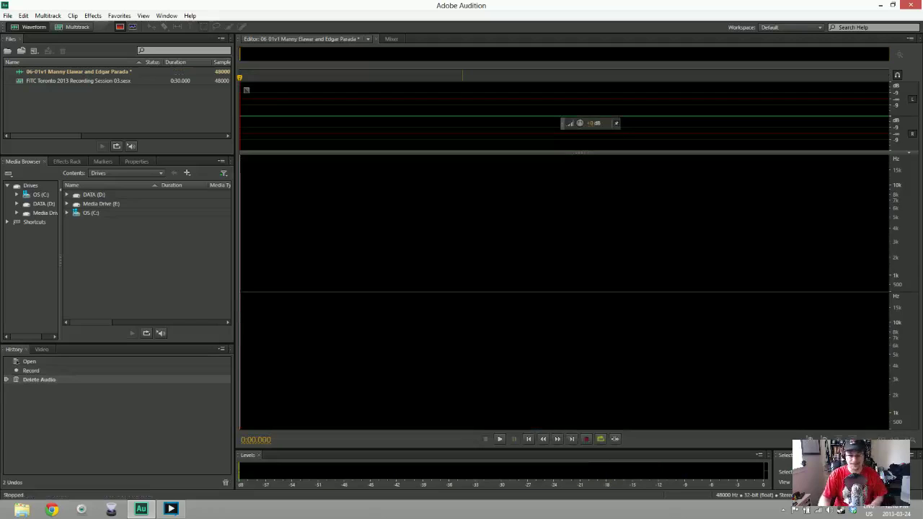
key(shift+space)
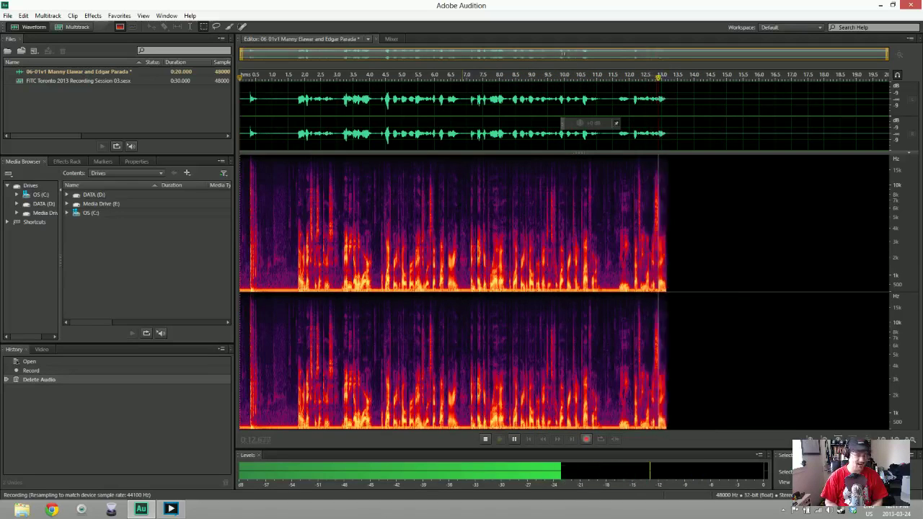
key(space)
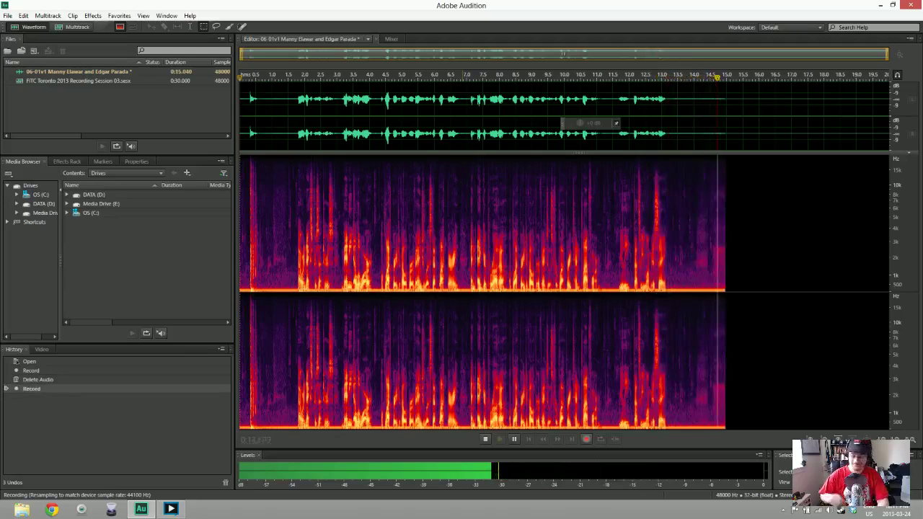
key(ctrl+a)
key(Delete)
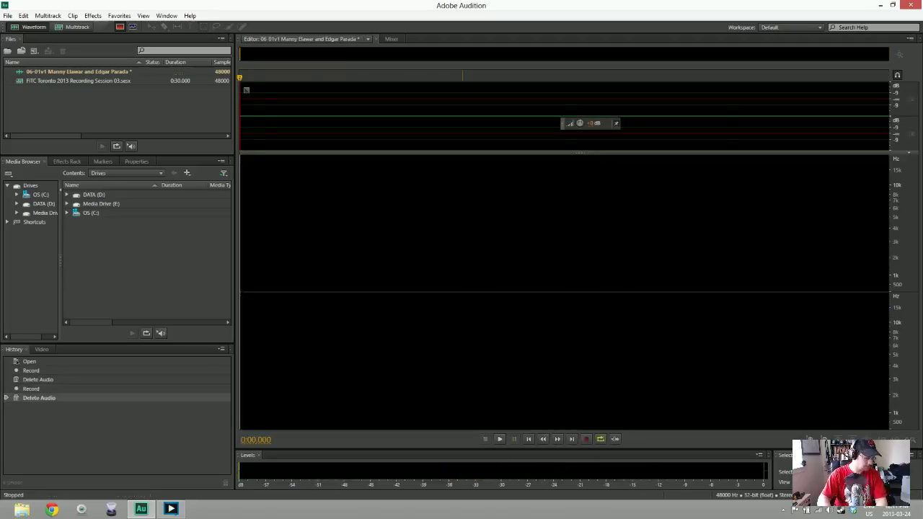
key(shift+space)
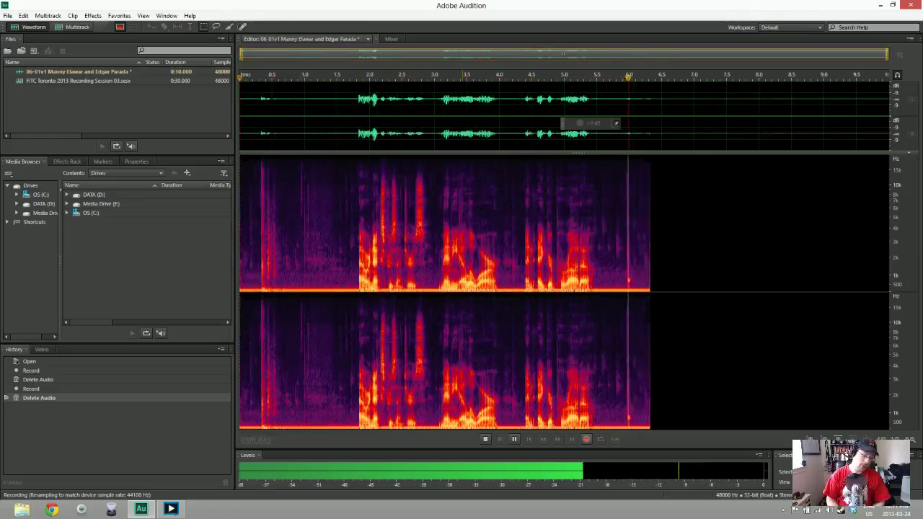
key(space)
key(ctrl+a)
key(Delete)
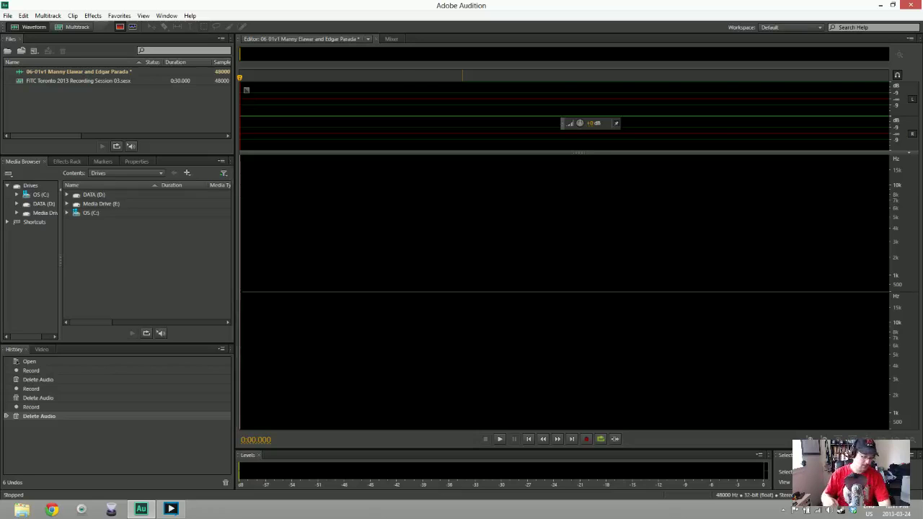
key(shift+space)
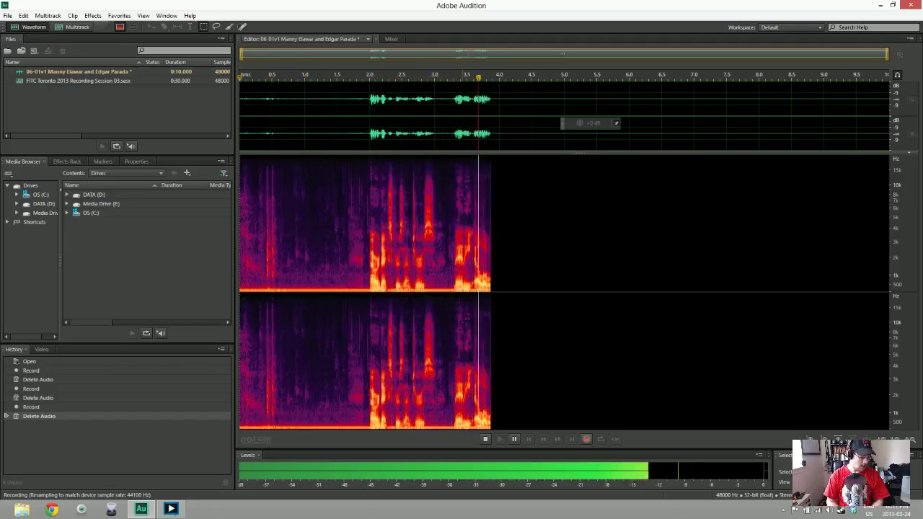
Stop and delete the false-start recordings, recording another attempt in between
key(space)
key(ctrl+a)
key(Delete)
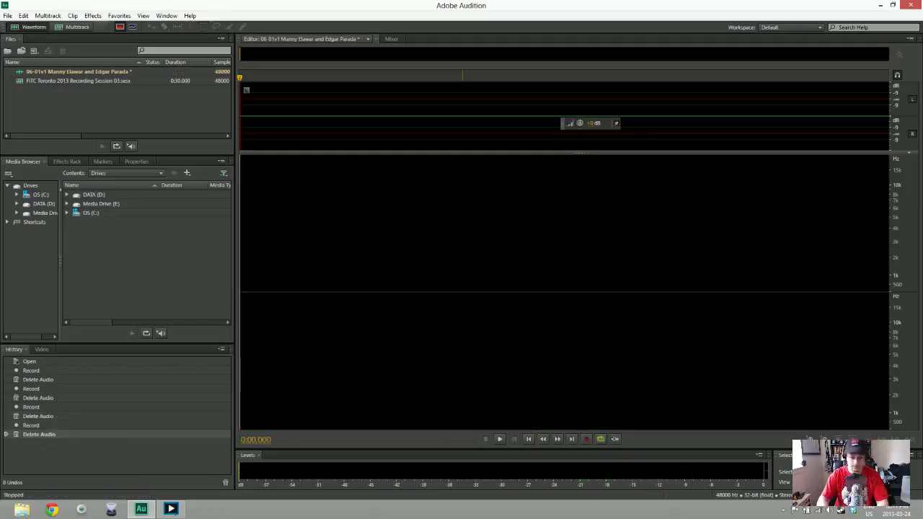
key(shift+space)
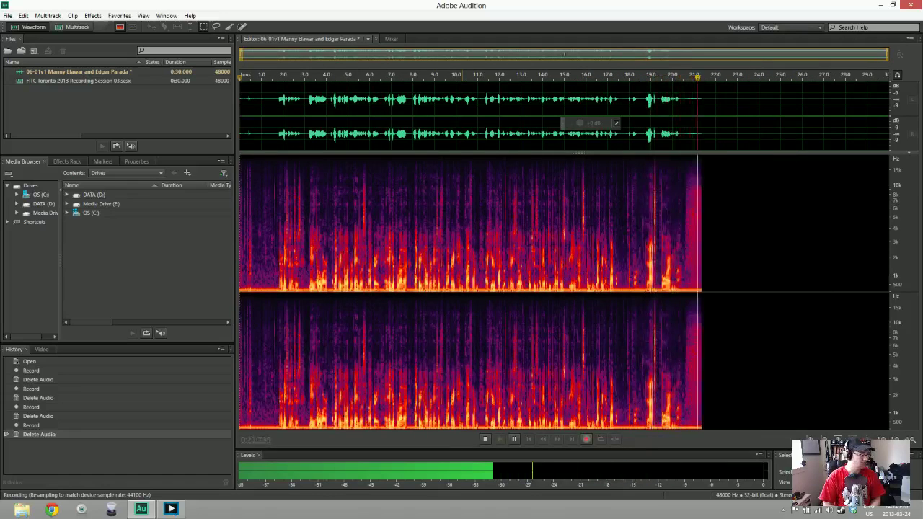
key(space)
key(ctrl+a)
key(Delete)
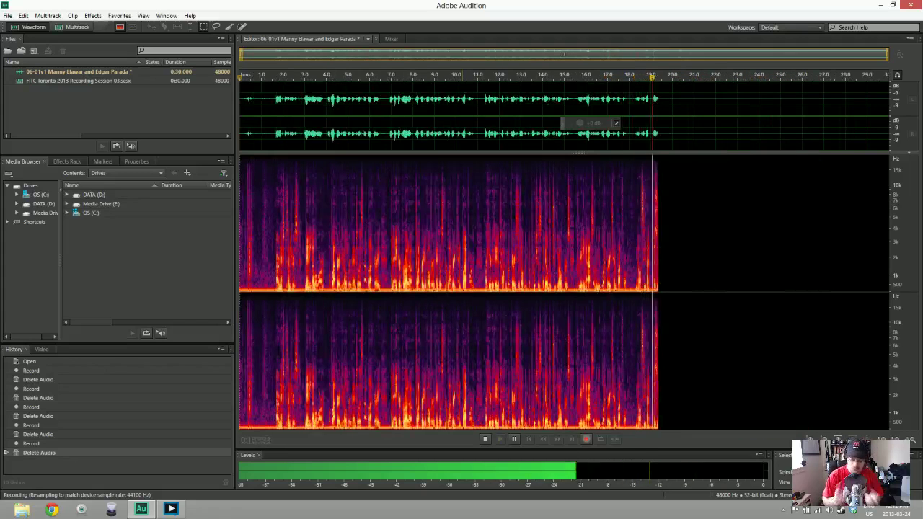
Discard one more attempt, then record the final 21-second voice take
key(space)
key(ctrl+a)
key(Delete)
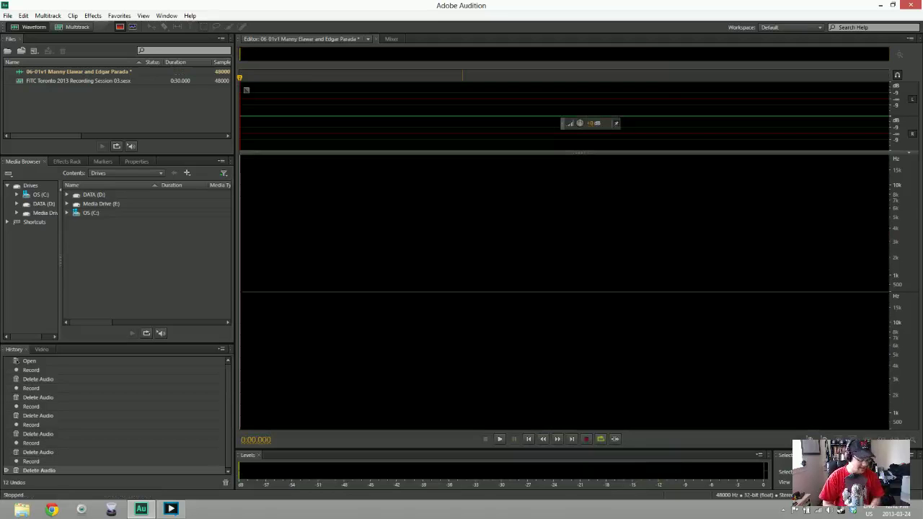
key(shift+space)
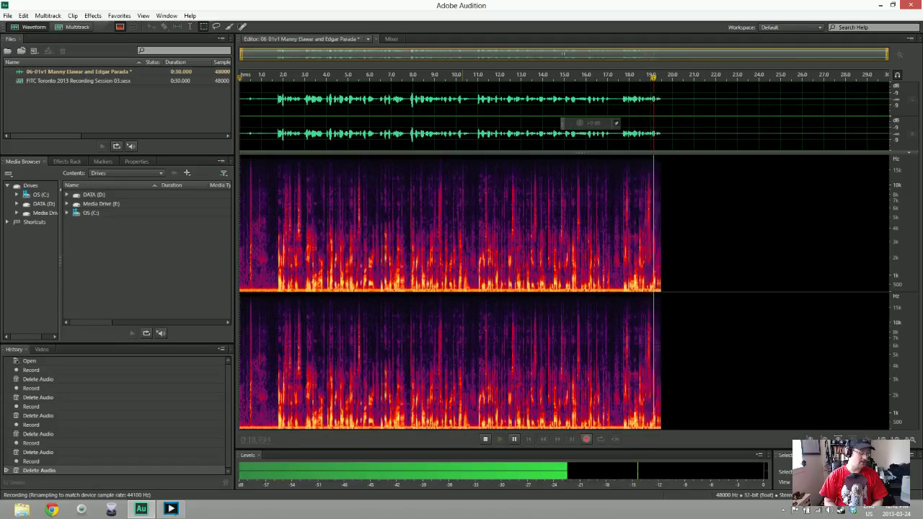
key(space)
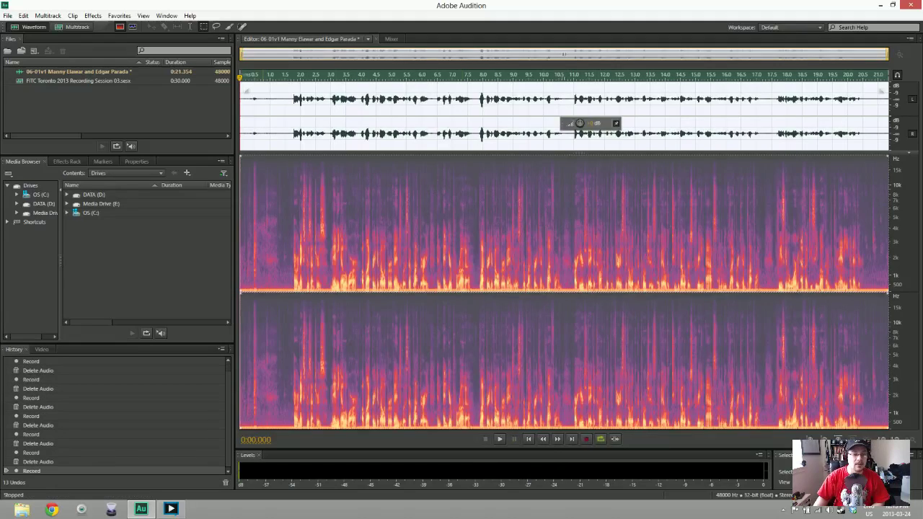
Delete the opening audio and apply Noise Reduction sampled from the silent lead-in
key(Delete)
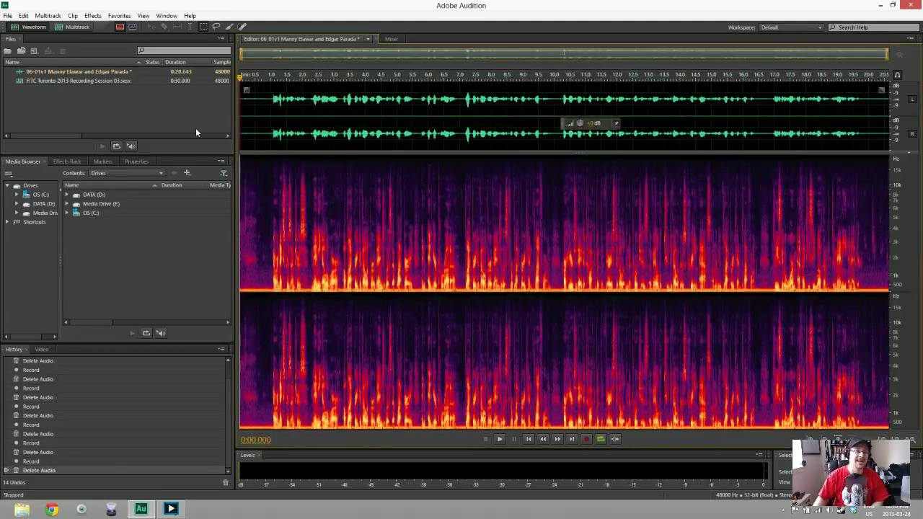
drag(271, 101, 234, 103)
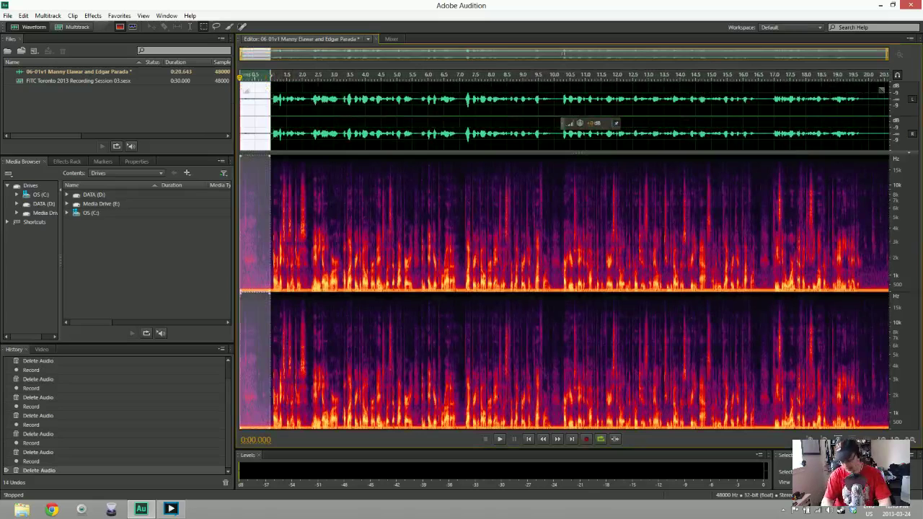
click(246, 90)
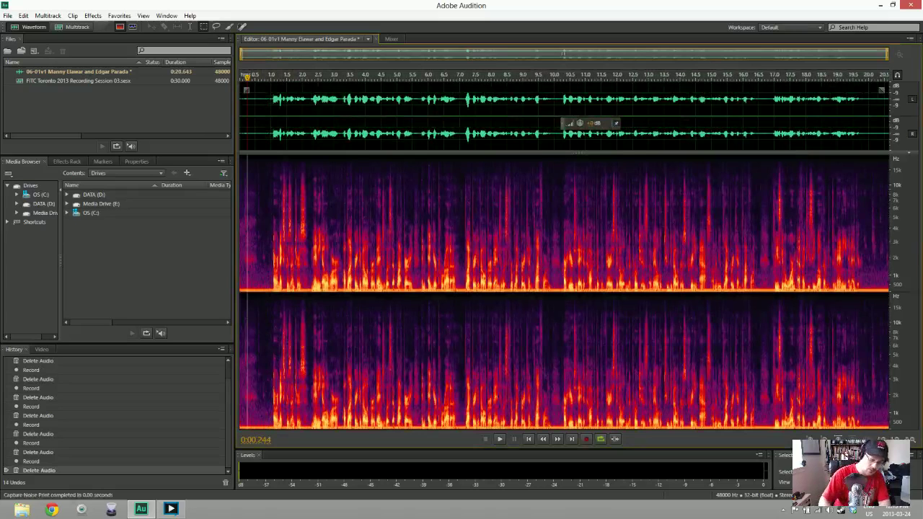
key(ctrl+shift+p)
key(Return)
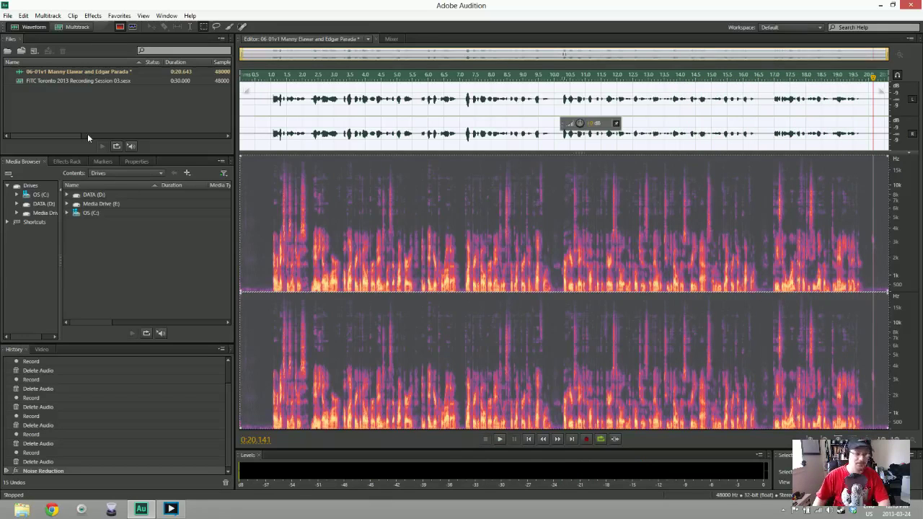
key(ctrl+shift+s)
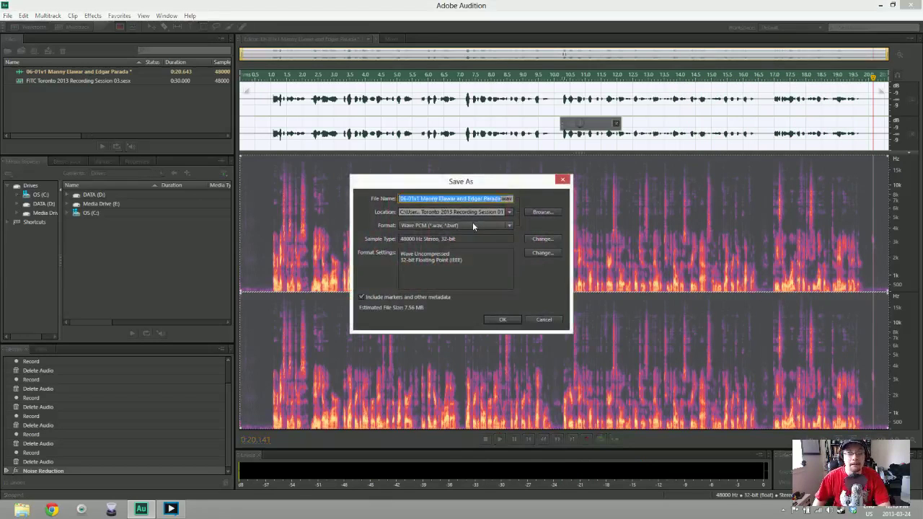
Browse to the Monday folder under Dropbox > FITC Toronto 2013 > Recordings
click(510, 212)
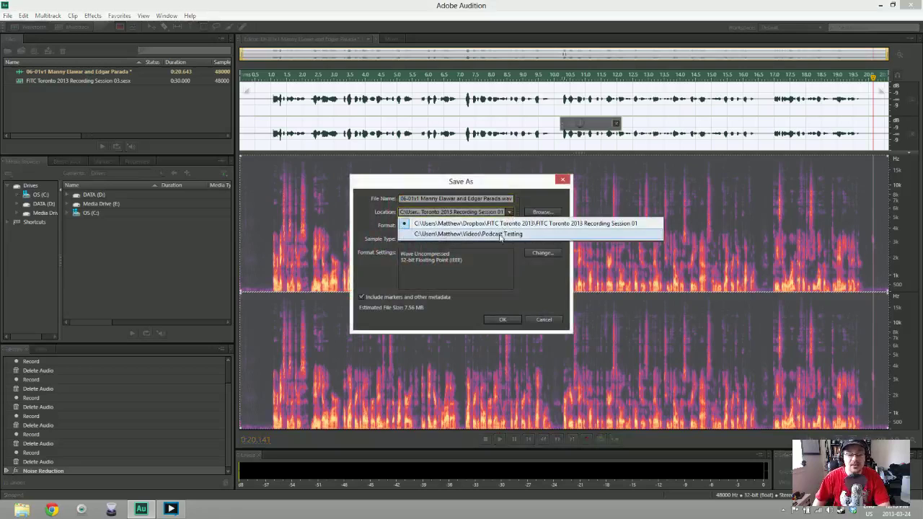
click(510, 212)
click(541, 213)
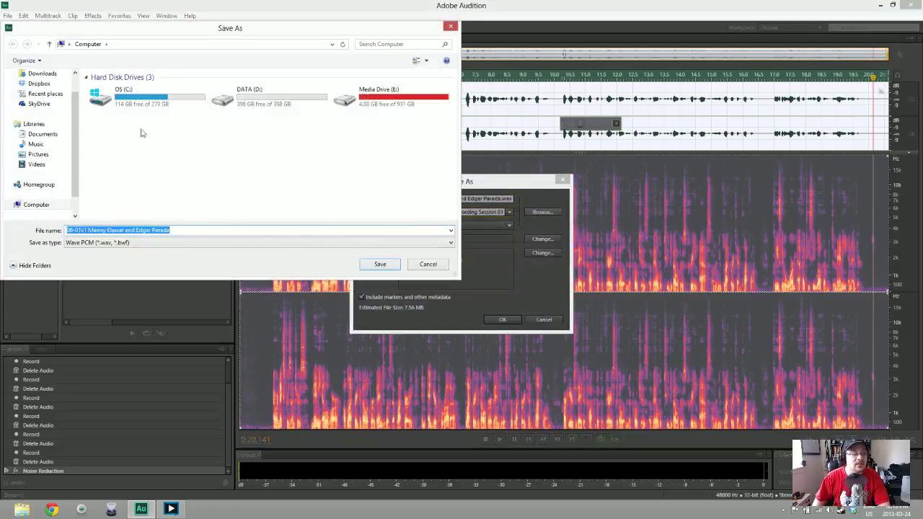
double_click(129, 100)
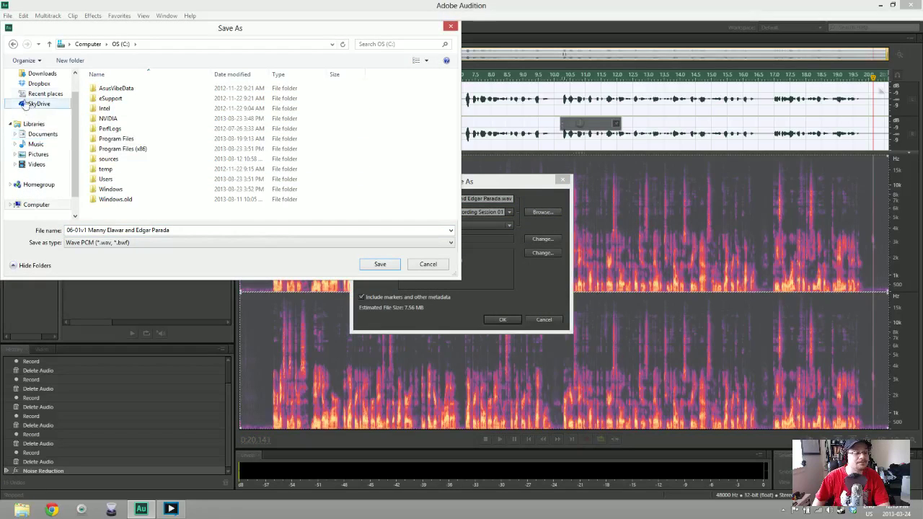
click(39, 83)
double_click(124, 108)
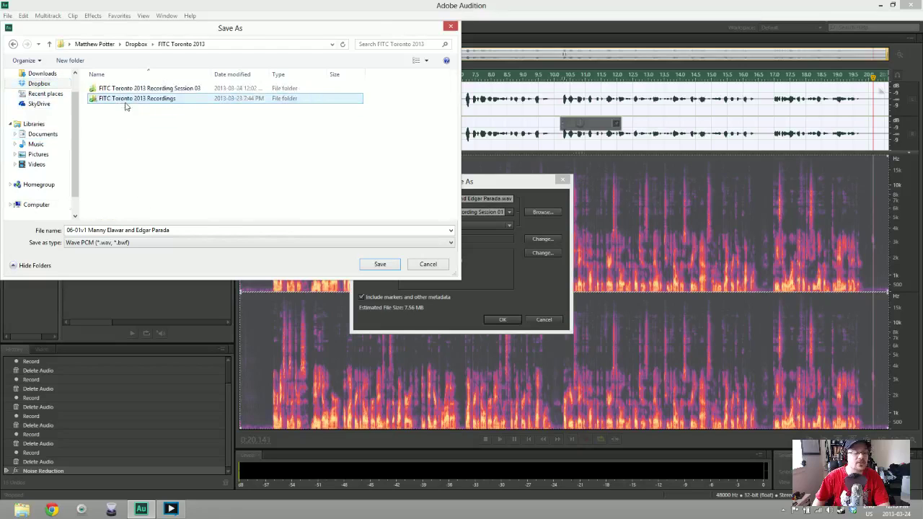
double_click(124, 101)
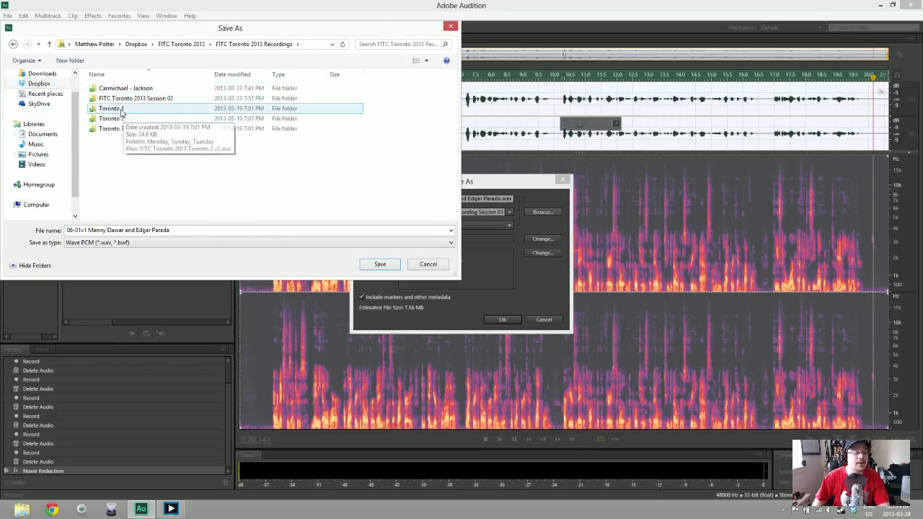
double_click(119, 88)
double_click(110, 88)
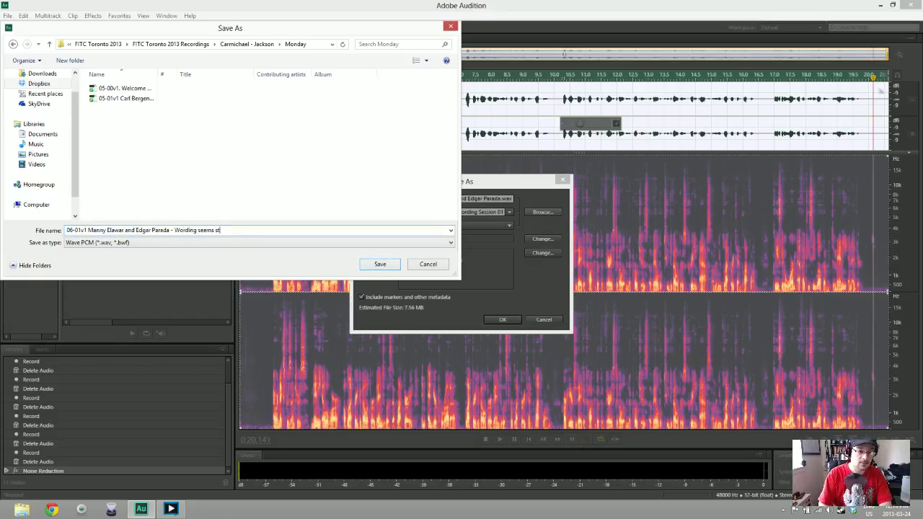
Append '- Wording seems strange' to the name and save the take as Wave PCM
key(Return)
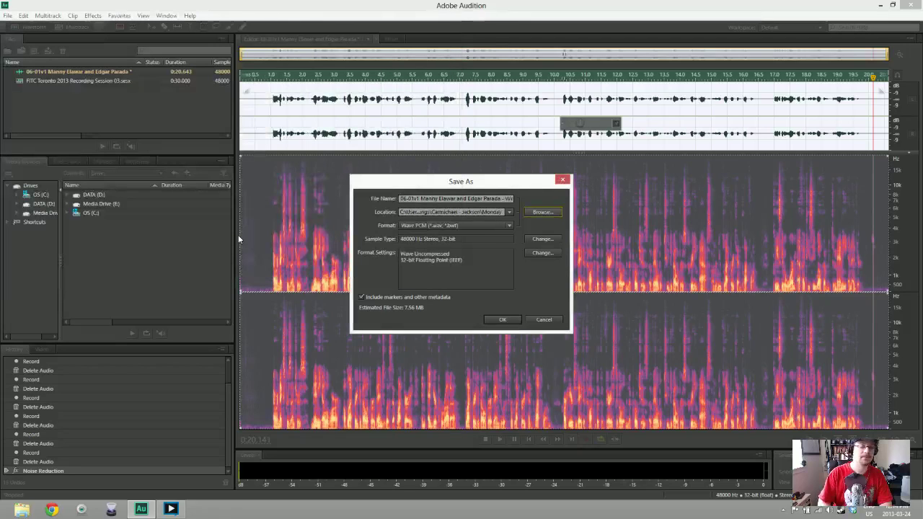
key(Return)
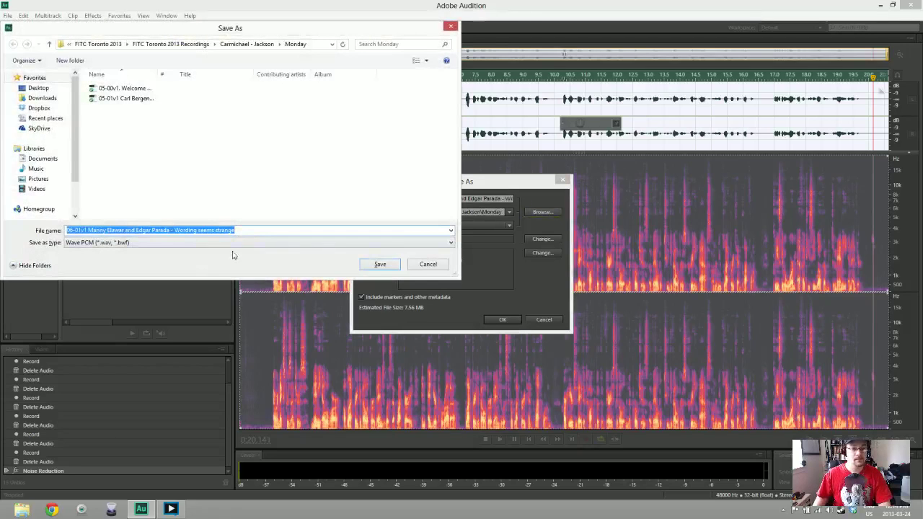
click(375, 261)
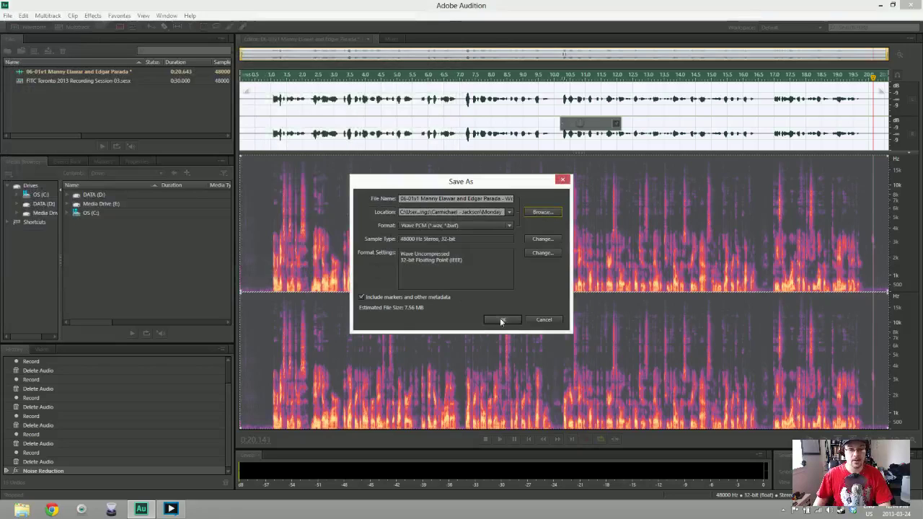
click(502, 320)
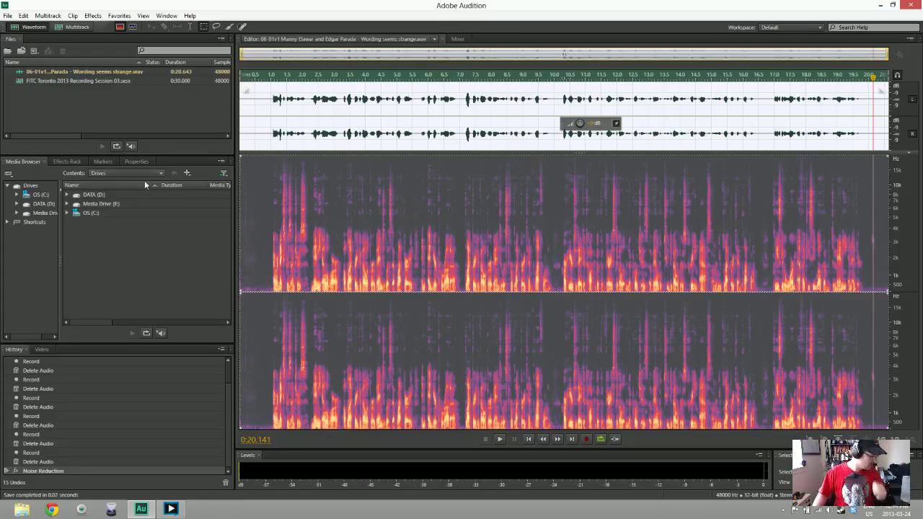
Start a new audio file and name it 07-00v1 Back in Afternoon
right_click(81, 89)
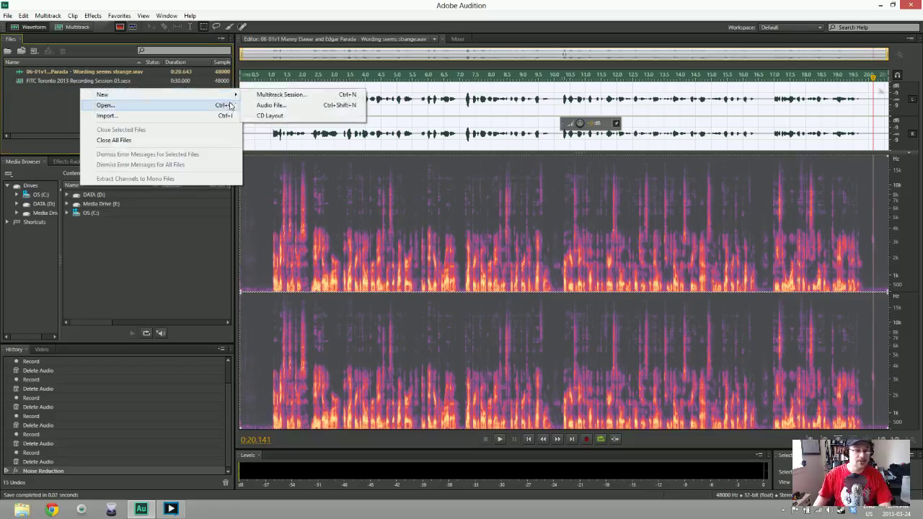
click(273, 105)
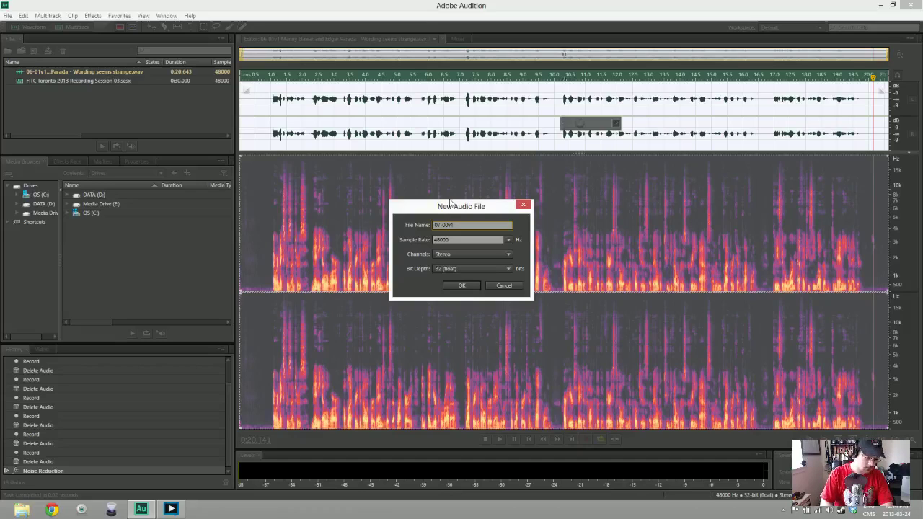
text(Back in Afterno)
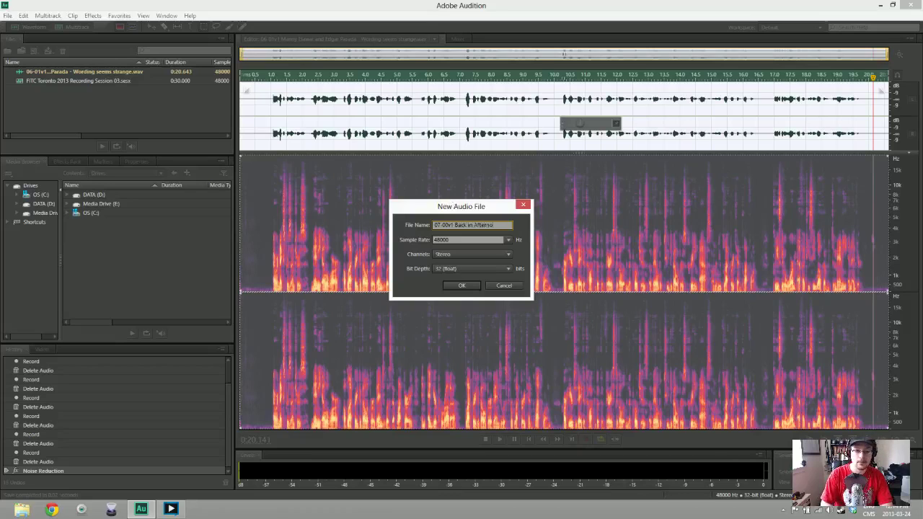
text(on)
Create the file and record the take, deleting a false start along the way
key(Return)
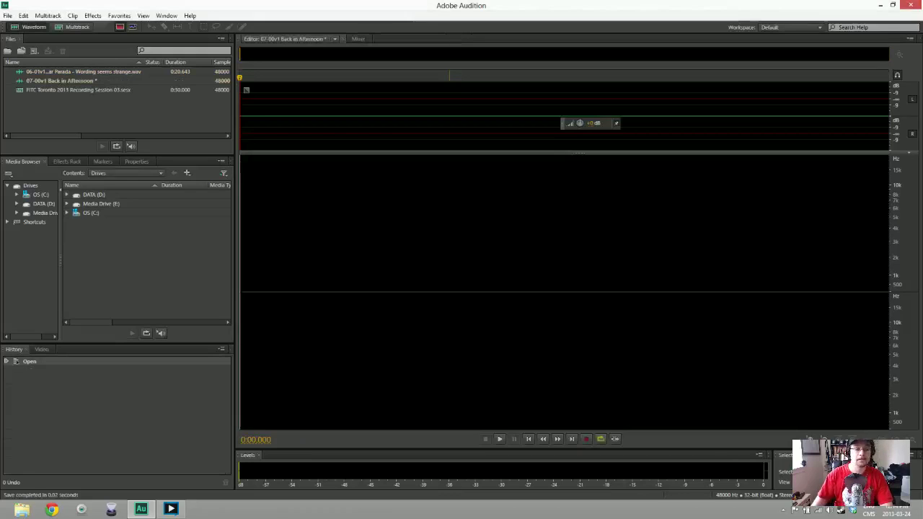
key(shift+space)
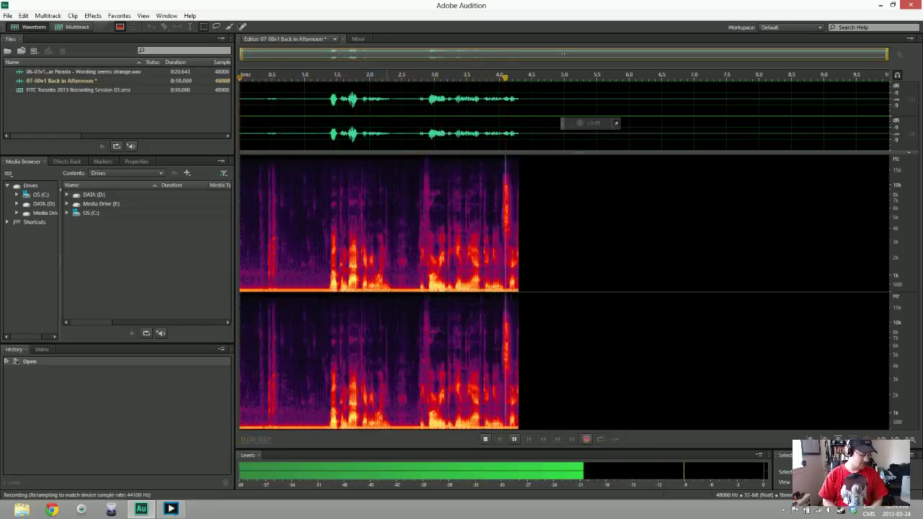
key(space)
key(ctrl+a)
key(Delete)
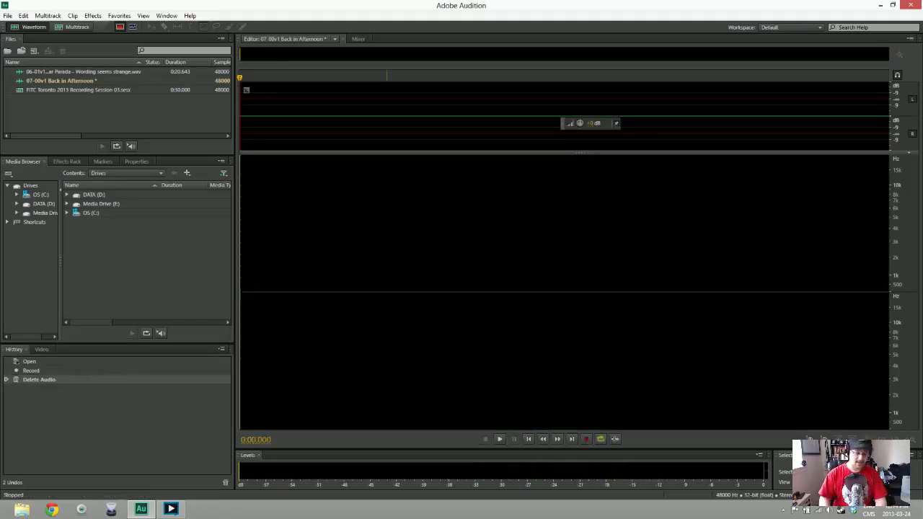
key(shift+space)
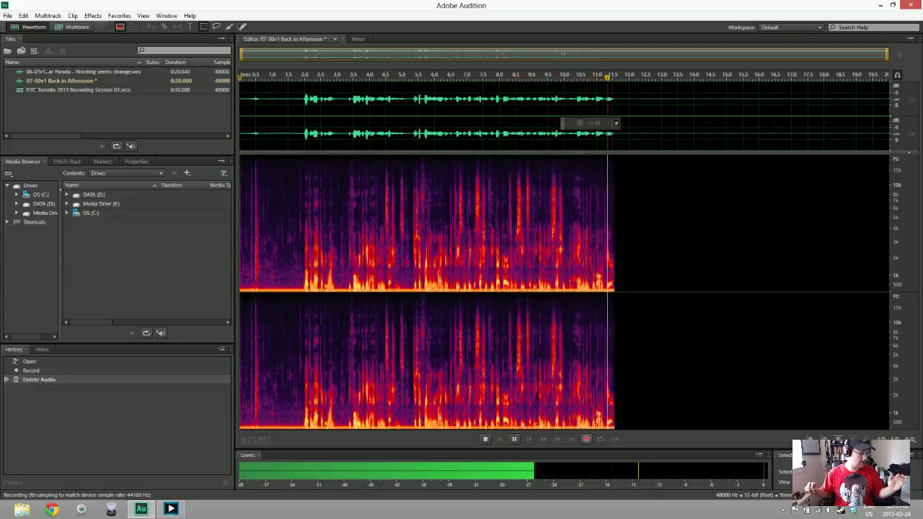
key(space)
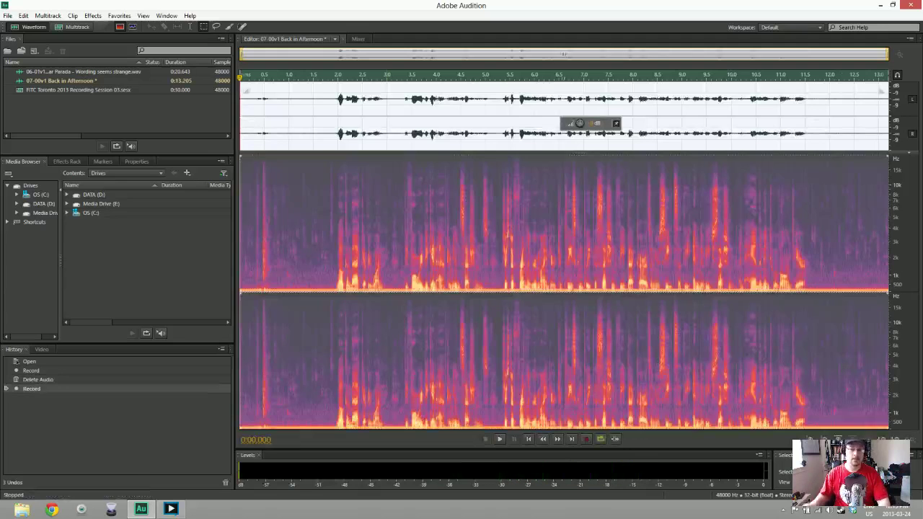
Trim the silent lead-in to leave 12.55 seconds, then select the opening silence as noise sample
drag(241, 217, 273, 217)
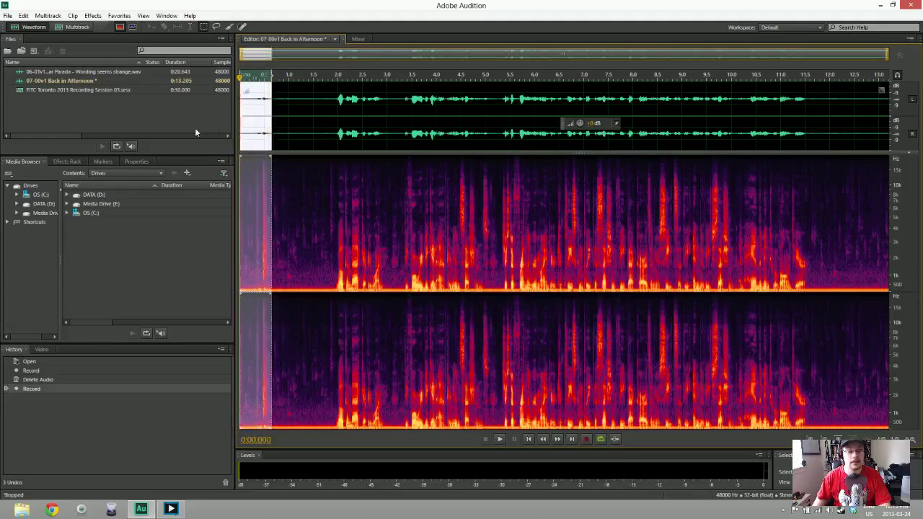
key(Delete)
key(space)
key(space)
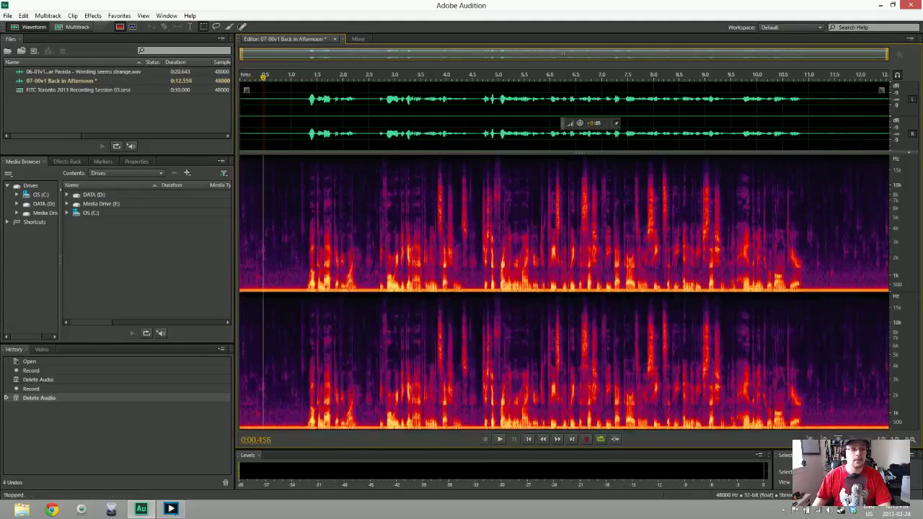
drag(305, 217, 241, 217)
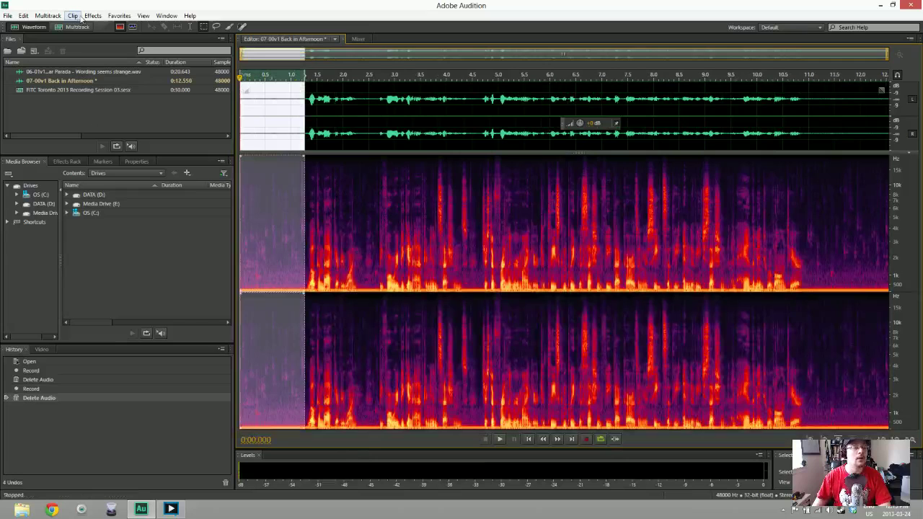
Apply Noise Reduction to the whole take using the silence's noise print, then play it back
key(shift+p)
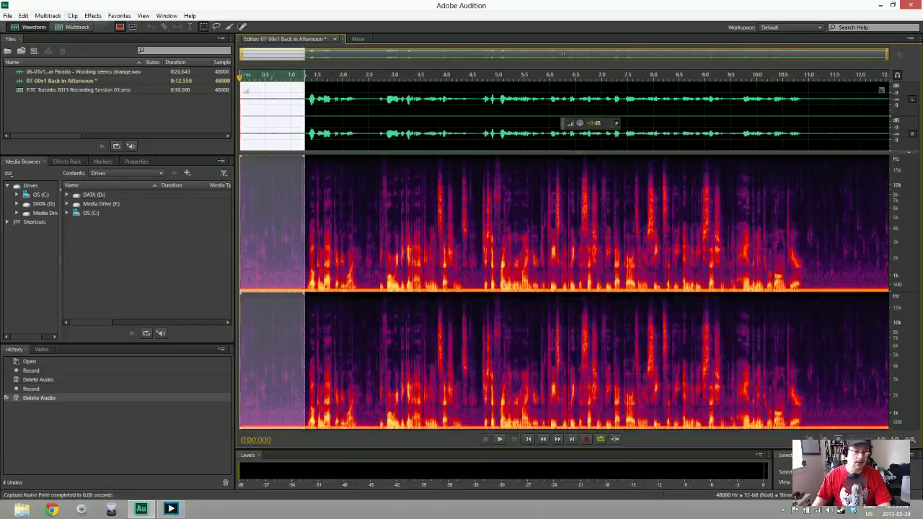
click(288, 216)
key(ctrl+shift+p)
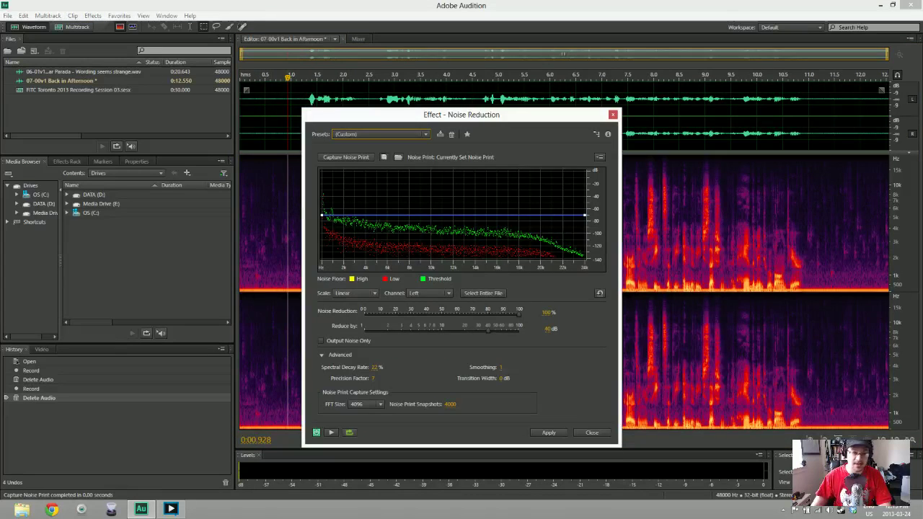
key(Return)
key(space)
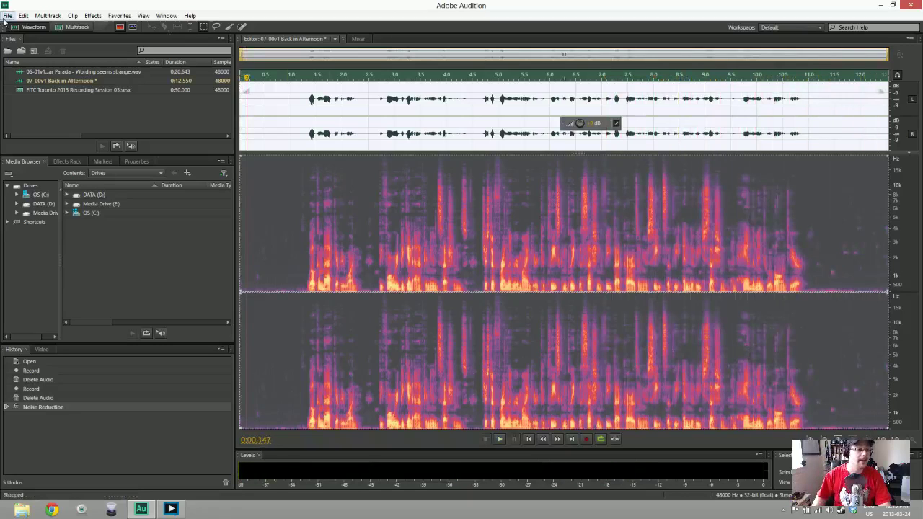
Save the cleaned take as Wave PCM file 07-00v1 Back in Afternoon.wav
key(ctrl+shift+s)
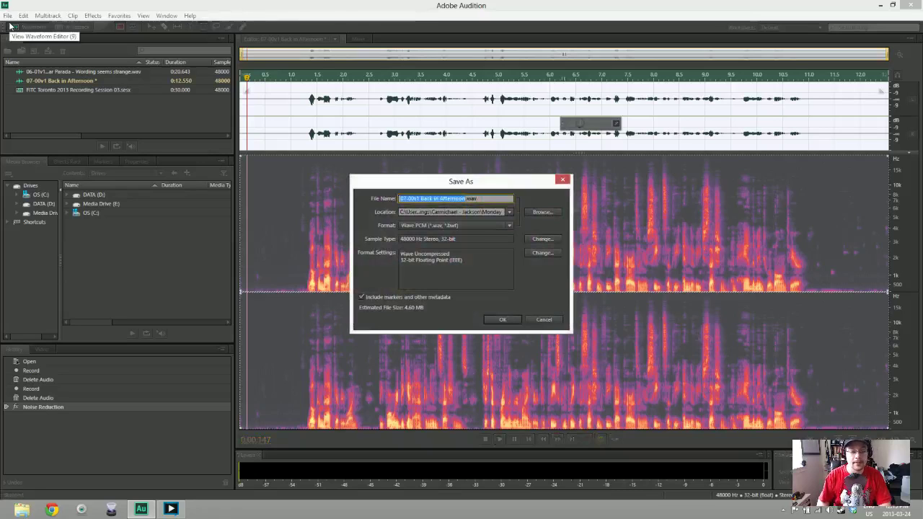
key(Return)
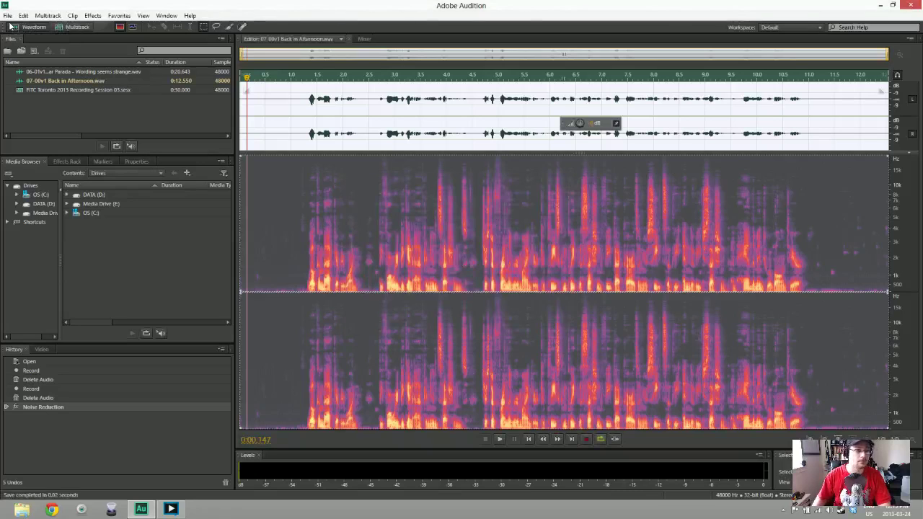
click(264, 216)
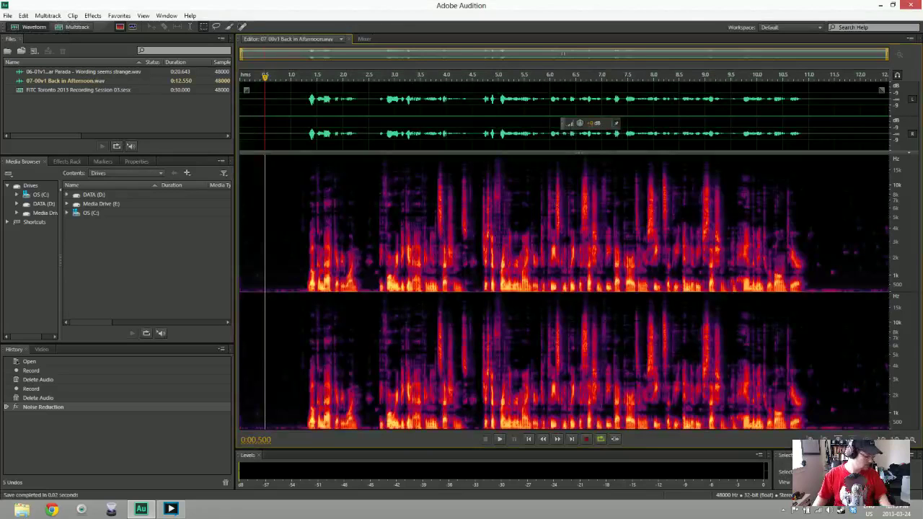
Create a new empty 48000 Hz stereo audio file named 07-01v1 plus the speaker's name
right_click(35, 103)
mouse_move(61, 104)
click(247, 116)
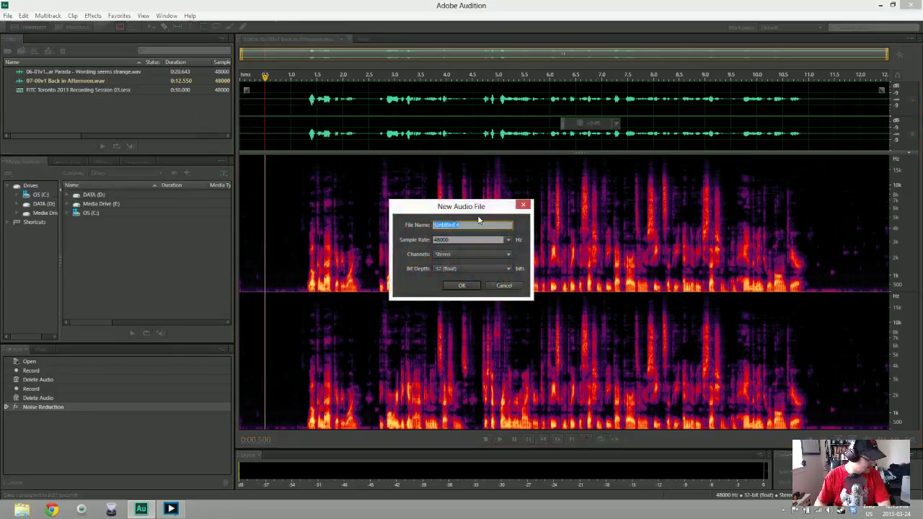
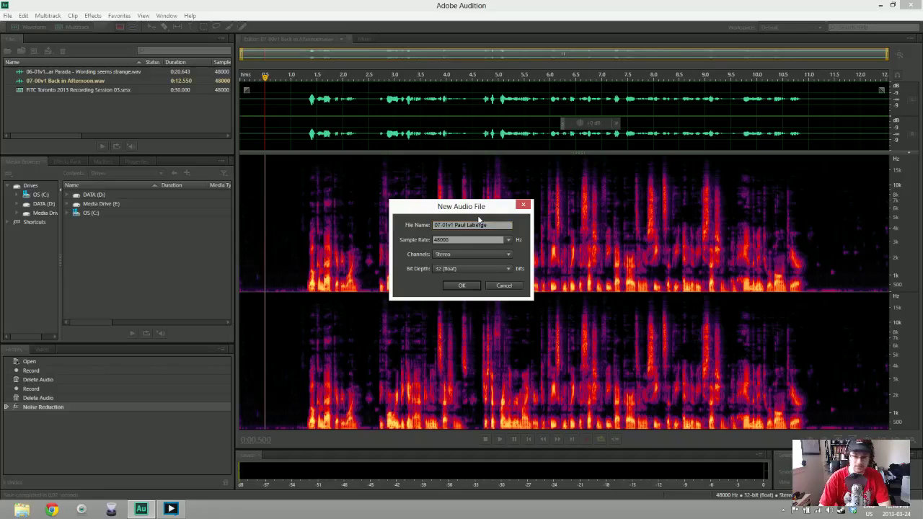
key(Return)
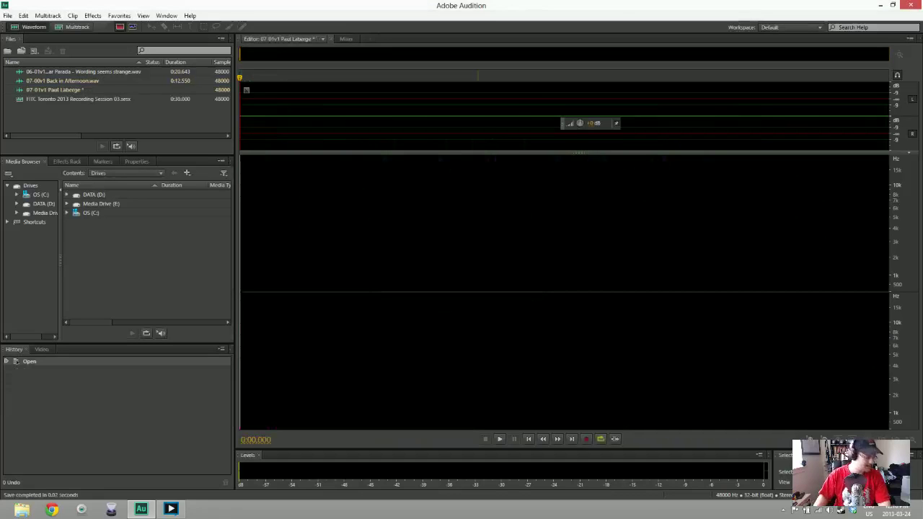
Record a roughly 21-second voice take, trim its opening to 20.411 s, and select the first half-second of noise
key(shift+space)
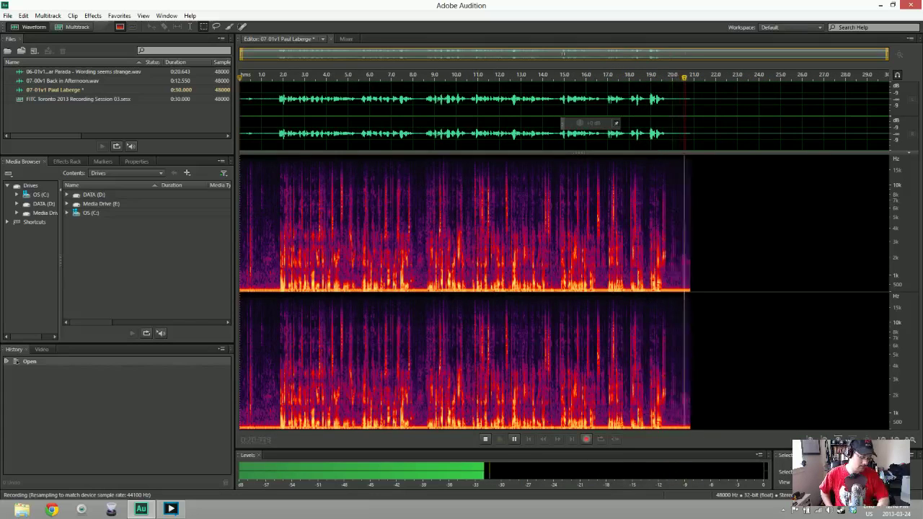
key(space)
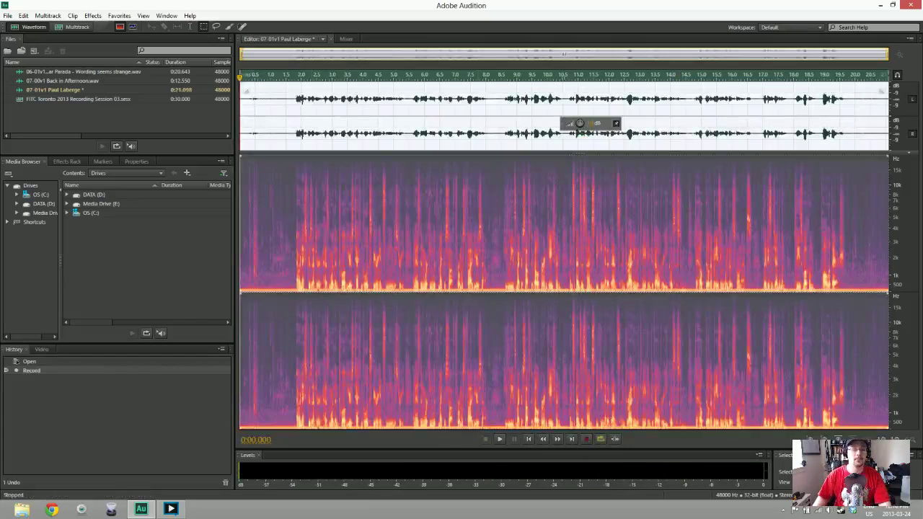
key(space)
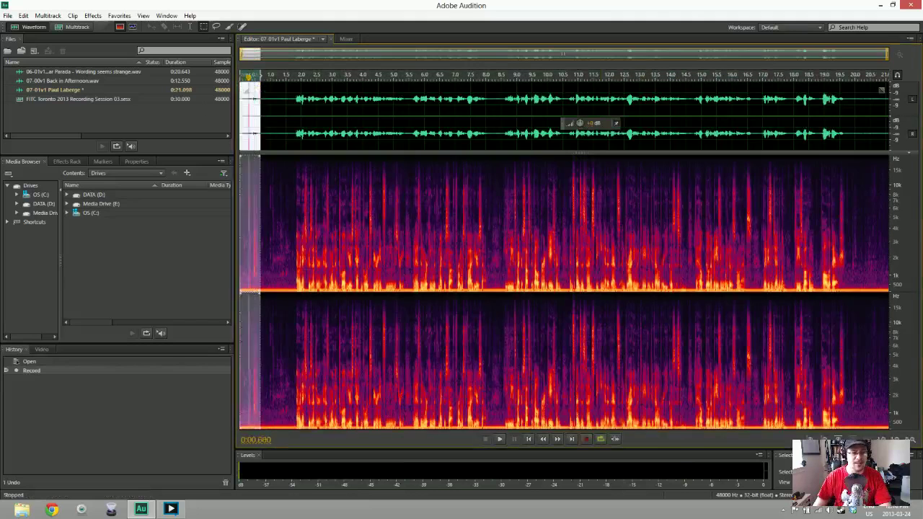
key(Delete)
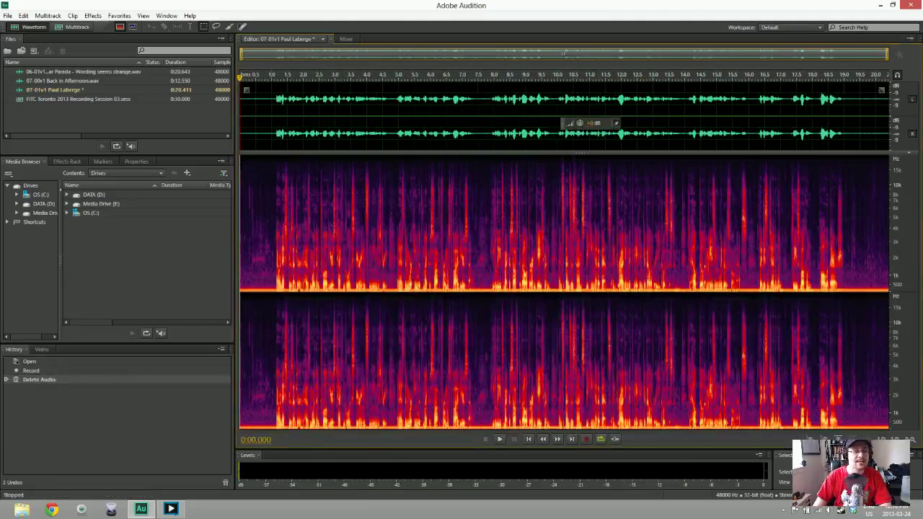
drag(241, 115, 271, 115)
Capture a noise print from the opening half-second and apply Noise Reduction to the whole take
key(shift+p)
click(494, 115)
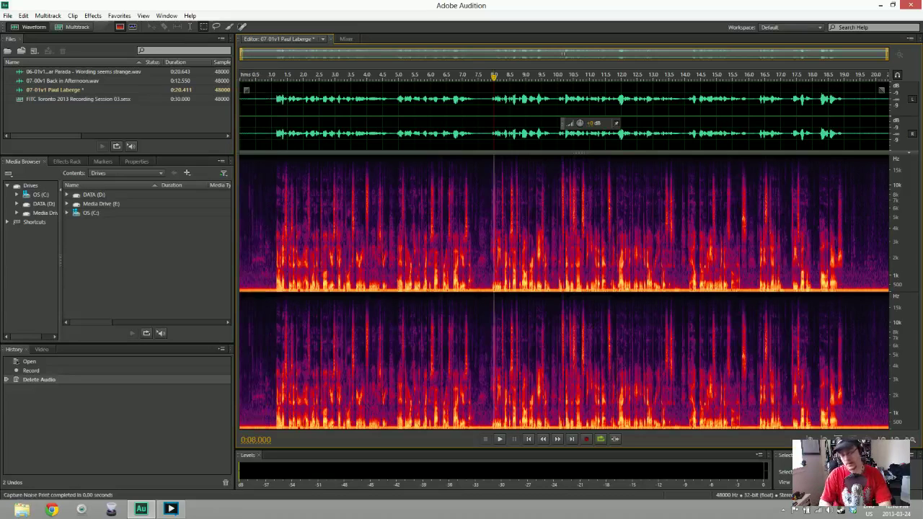
key(ctrl+a)
key(ctrl+shift+p)
Play back the cleaned 07-01v1 take and save it as a WAV file
key(ctrl+shift+a)
key(space)
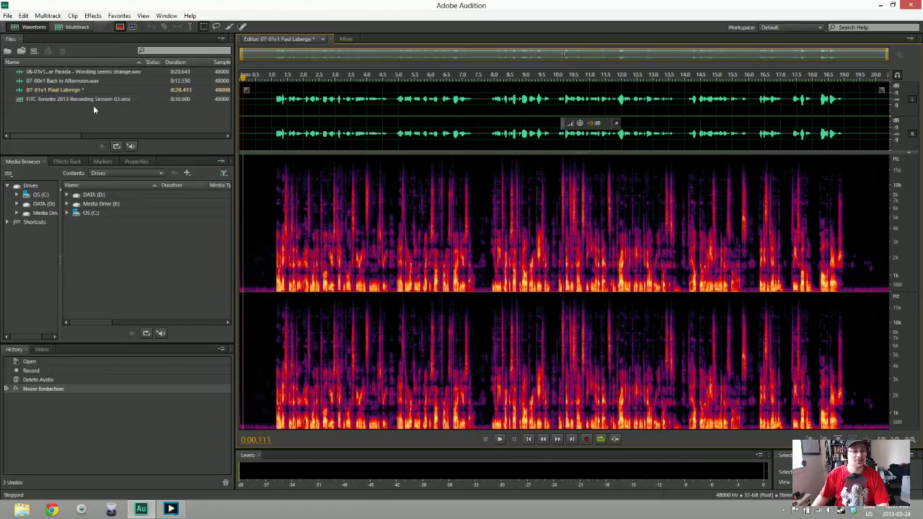
key(ctrl+shift+s)
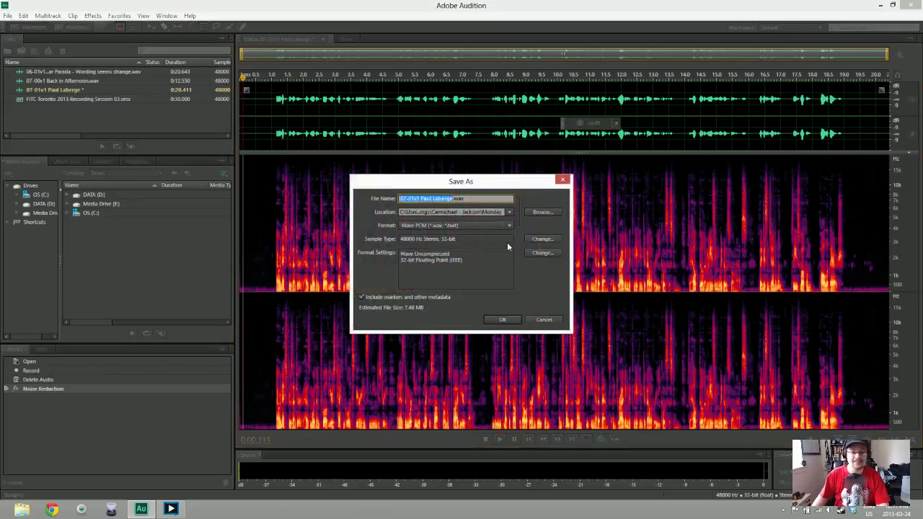
key(Return)
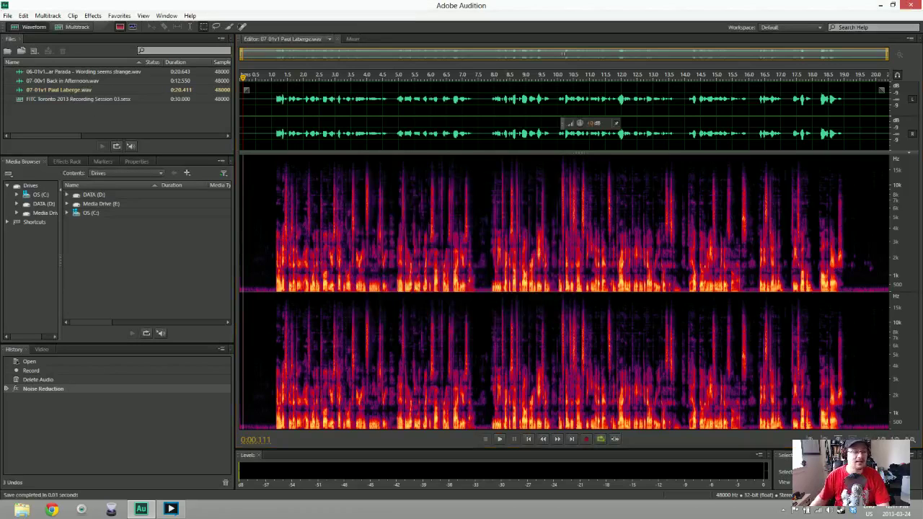
Create a new audio file named 07-01v1, the speaker's name and (fun), and start recording into it
right_click(64, 110)
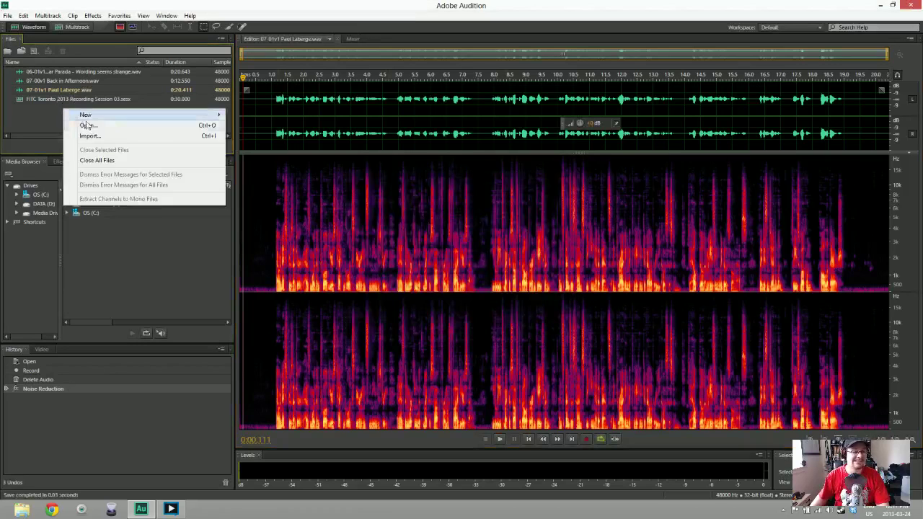
mouse_move(92, 117)
click(260, 126)
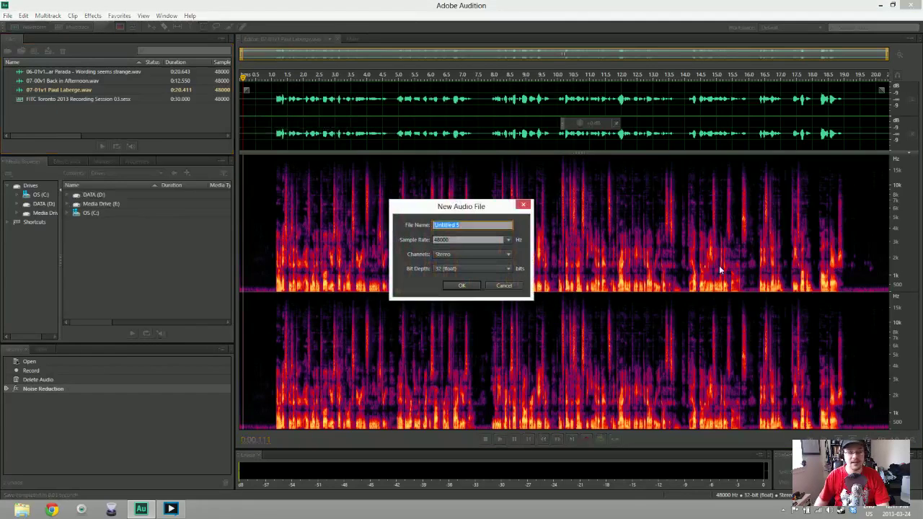
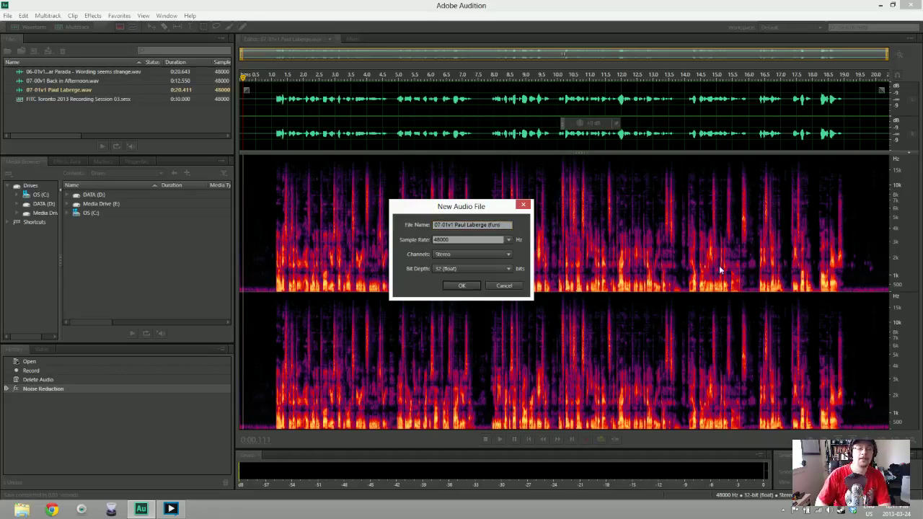
key(Return)
key(shift+space)
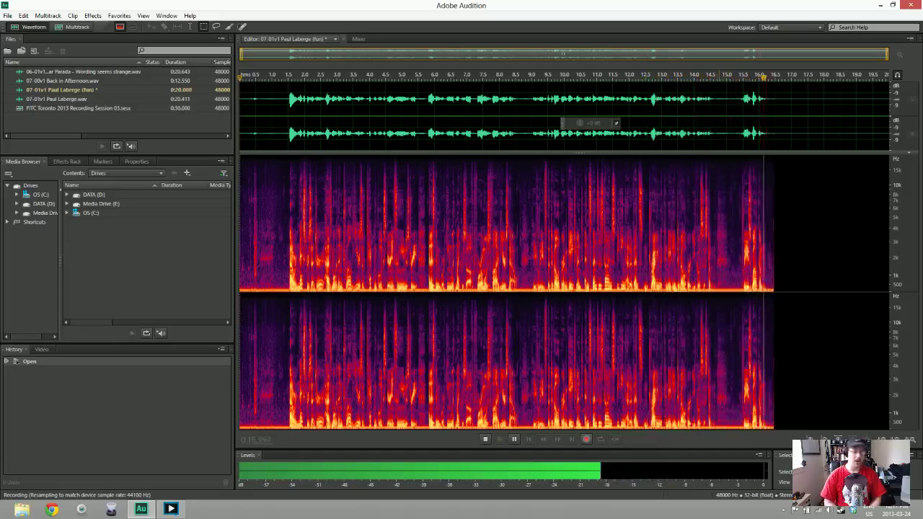
Stop the fun take, check its start, and delete the opening to leave 17.740 seconds
key(space)
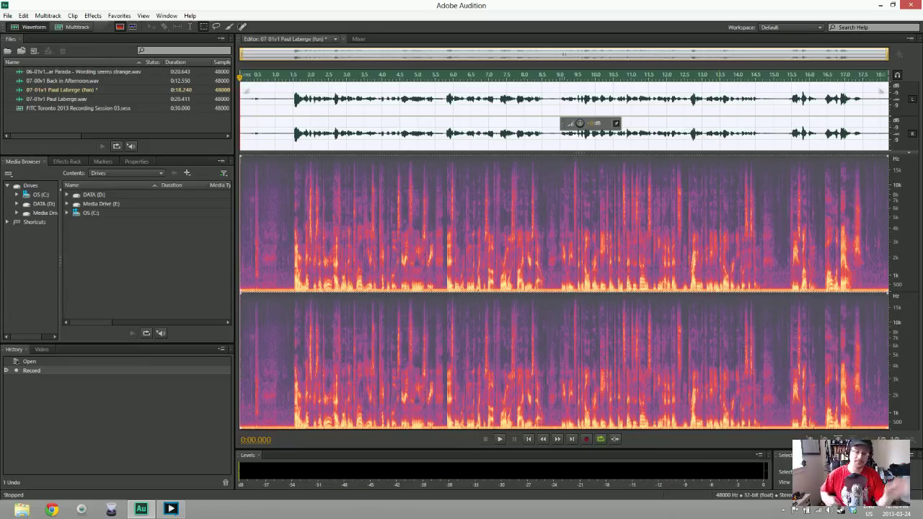
key(space)
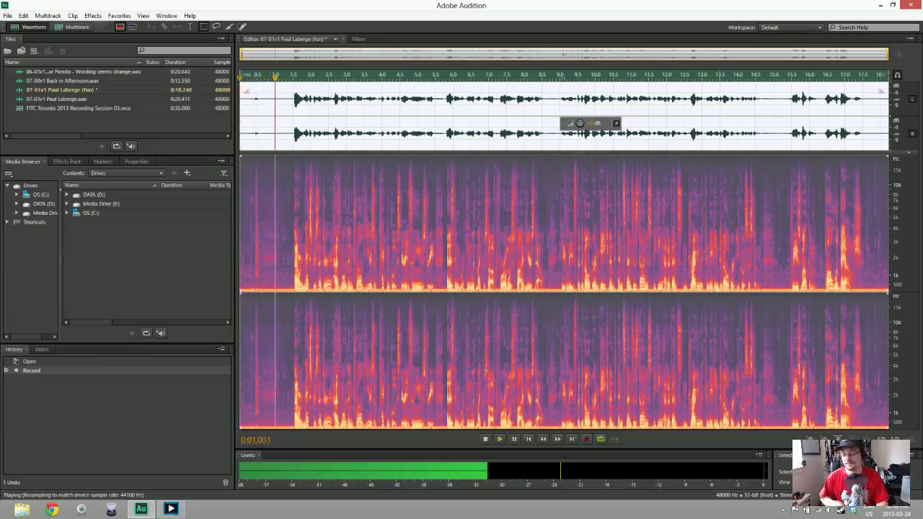
key(space)
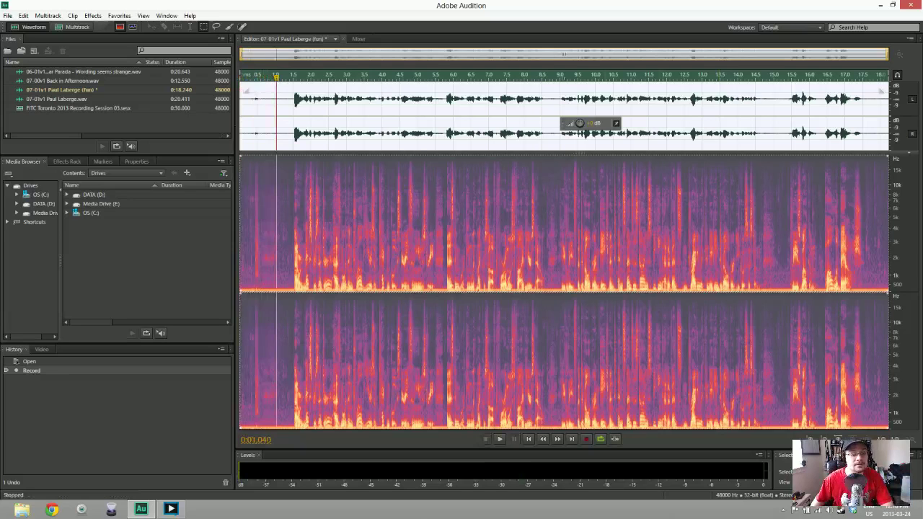
key(Delete)
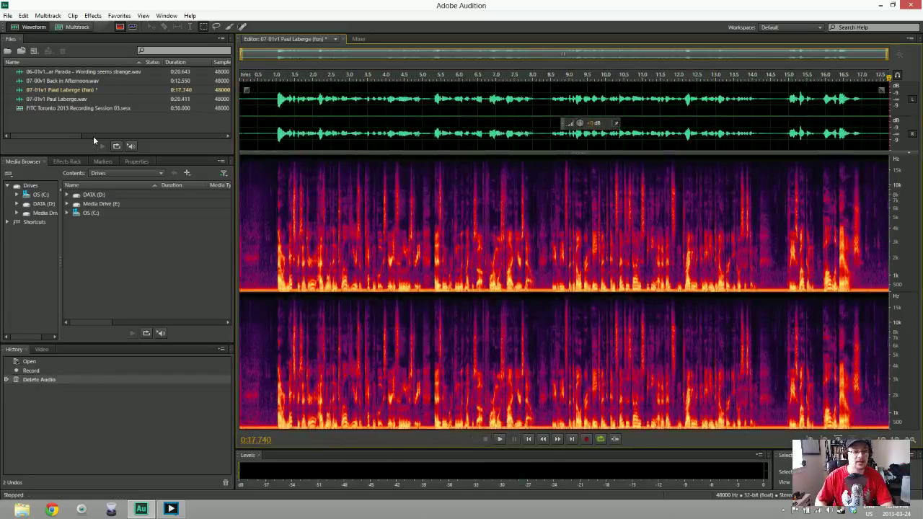
Select the first 0.6 seconds of room noise and capture it as a noise print
click(272, 78)
click(261, 78)
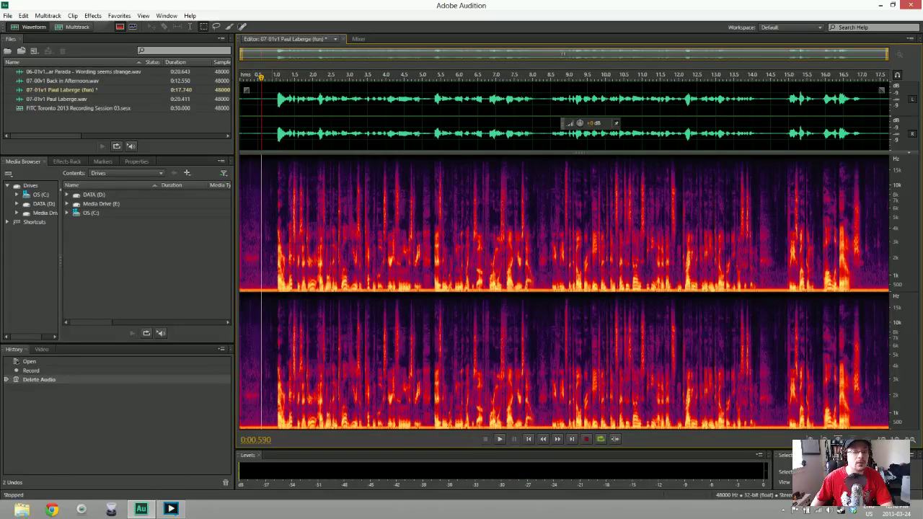
drag(277, 216, 240, 217)
key(shift+p)
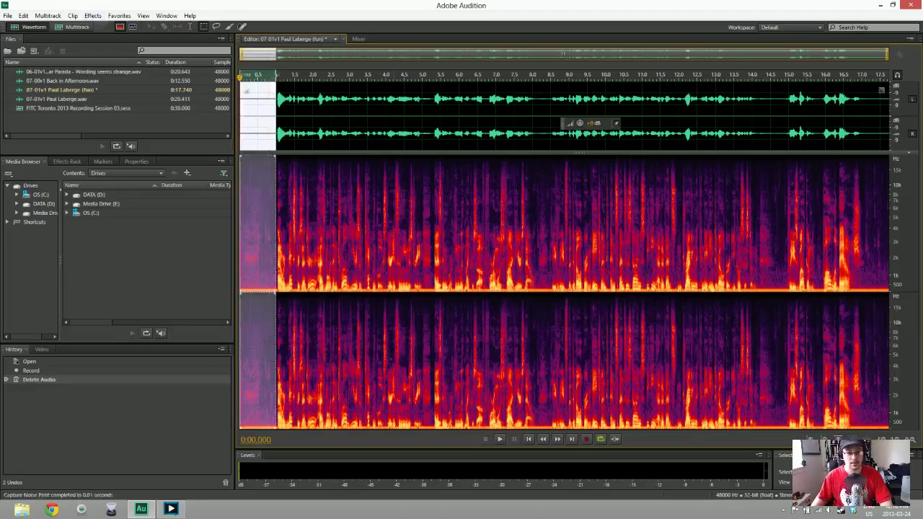
Apply Noise Reduction to the whole fun take, listen back, and save it as Wave PCM
click(395, 216)
key(ctrl+shift+p)
key(Return)
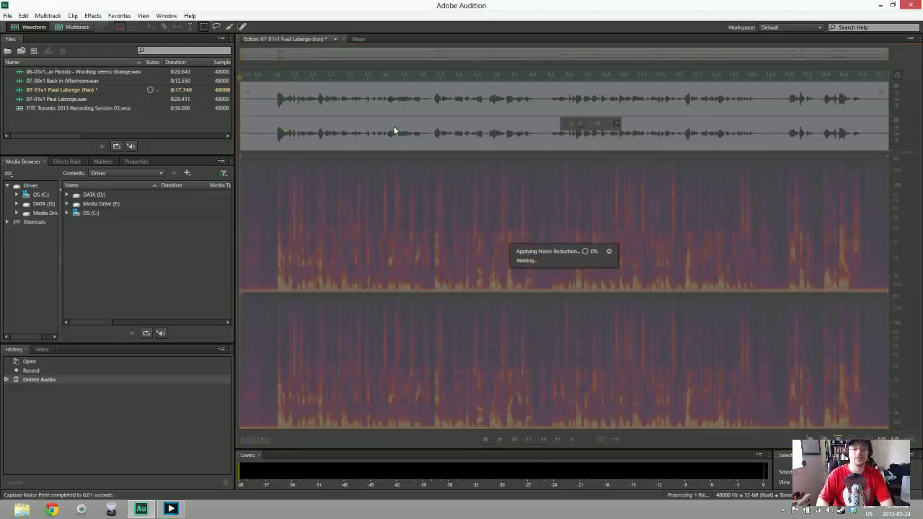
key(space)
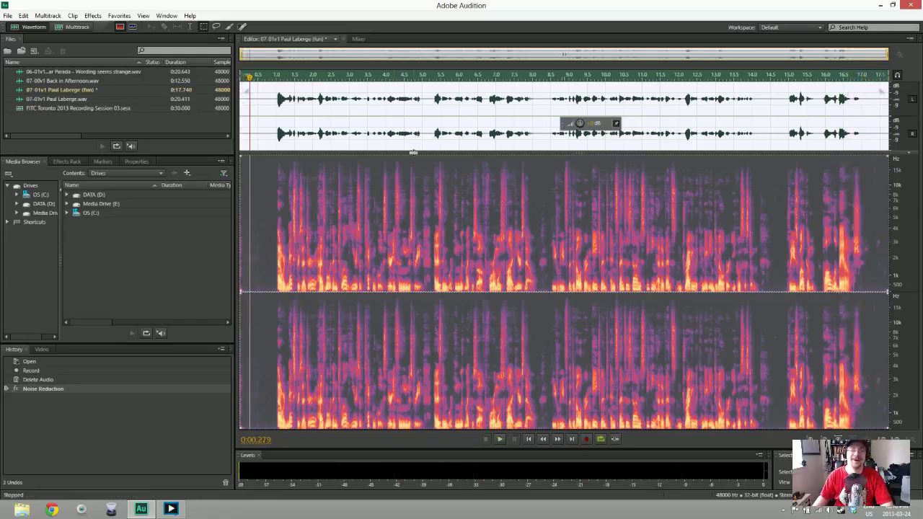
key(ctrl+shift+s)
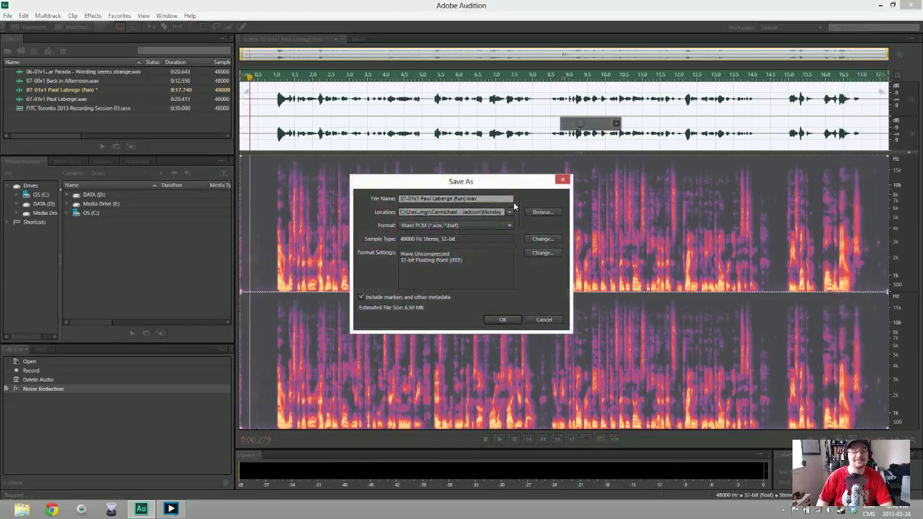
key(Return)
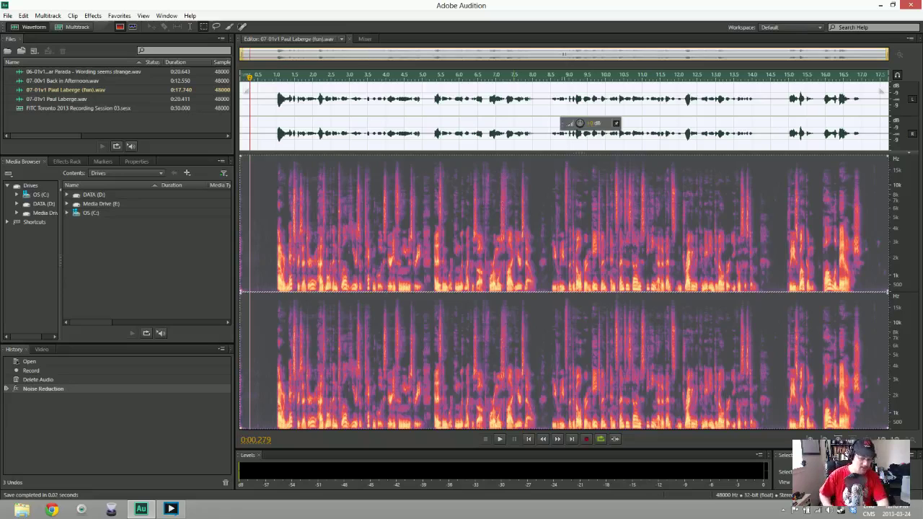
Create a new audio file, replacing Untitled 6 with 08-01v1 and the speaker's name
right_click(65, 128)
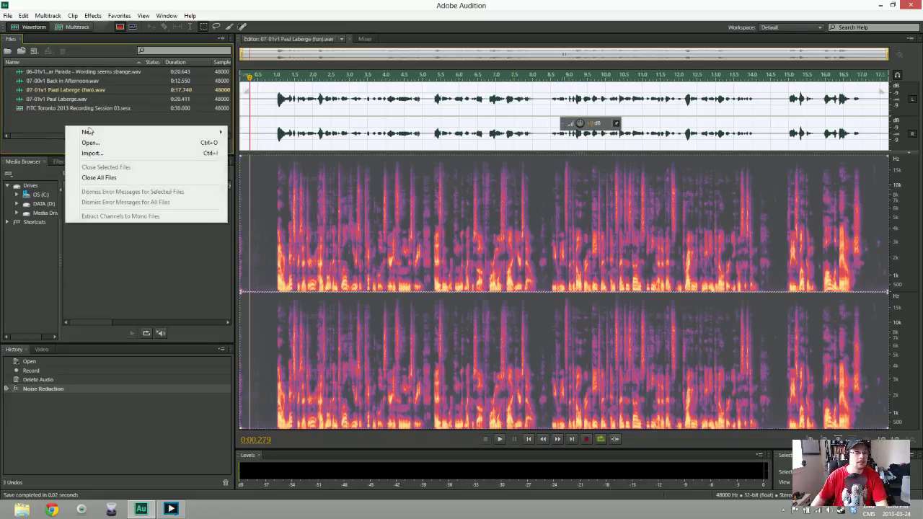
click(256, 142)
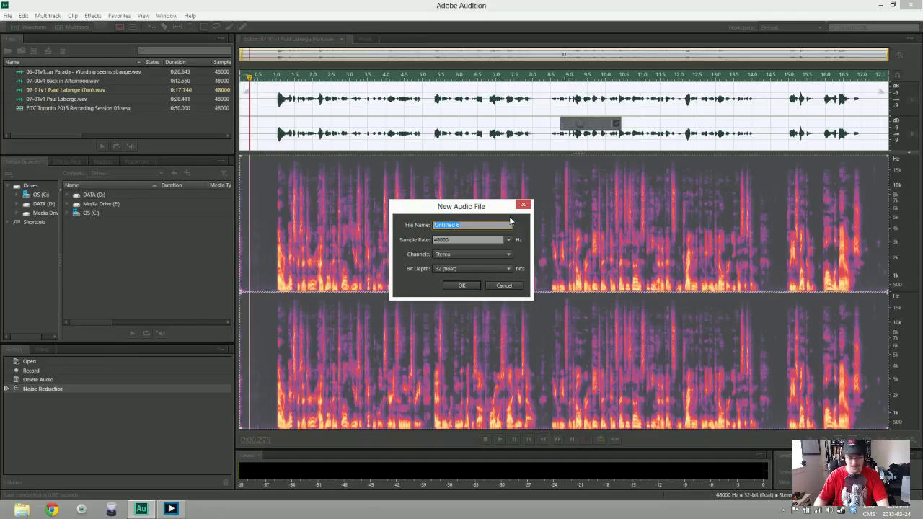
text(08-00v1)
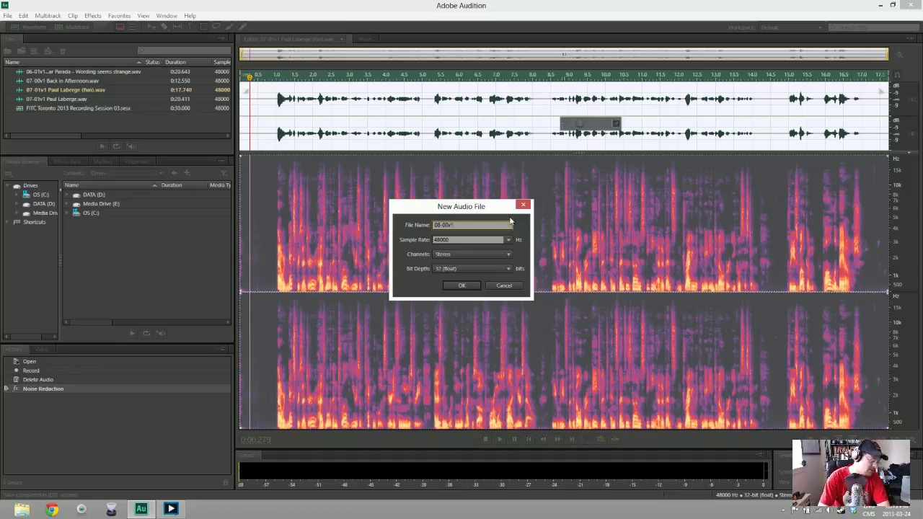
key(BackSpace)
text(1)
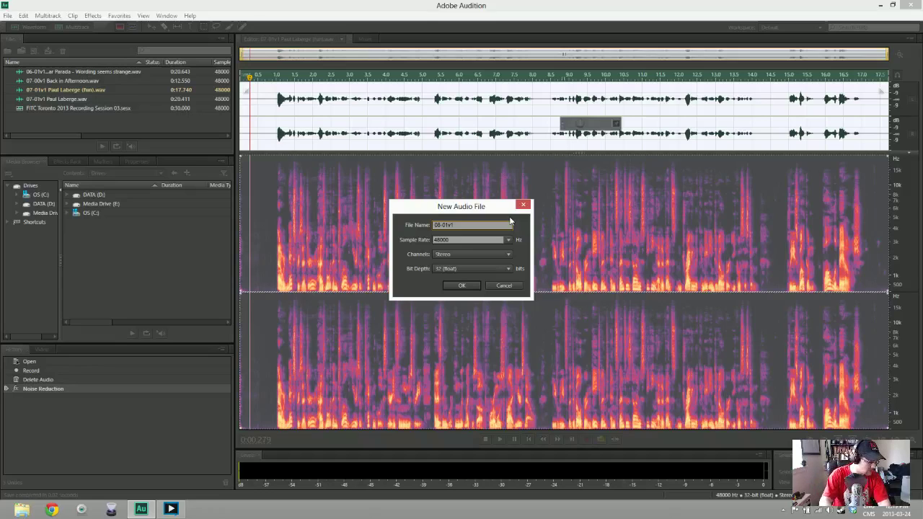
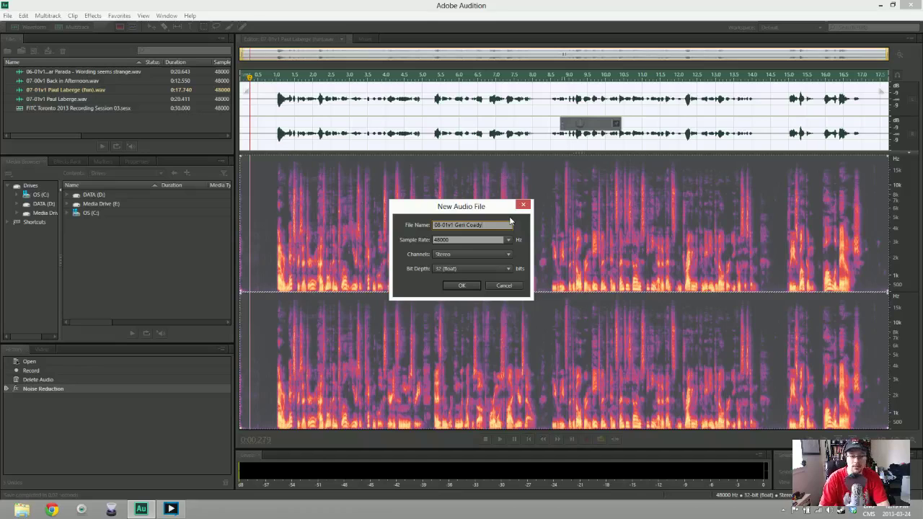
key(Return)
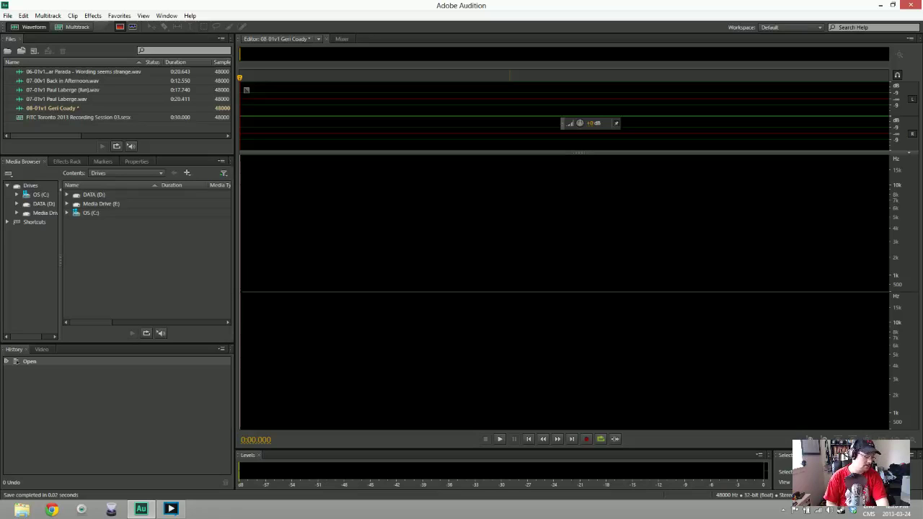
Record a false start into 08-01v1, then select all of it and delete it
key(shift+space)
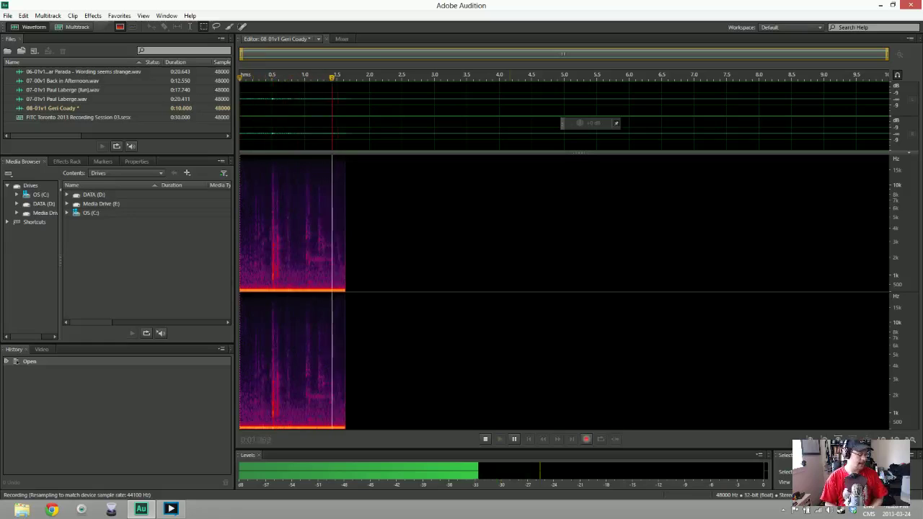
key(space)
key(ctrl+a)
key(Delete)
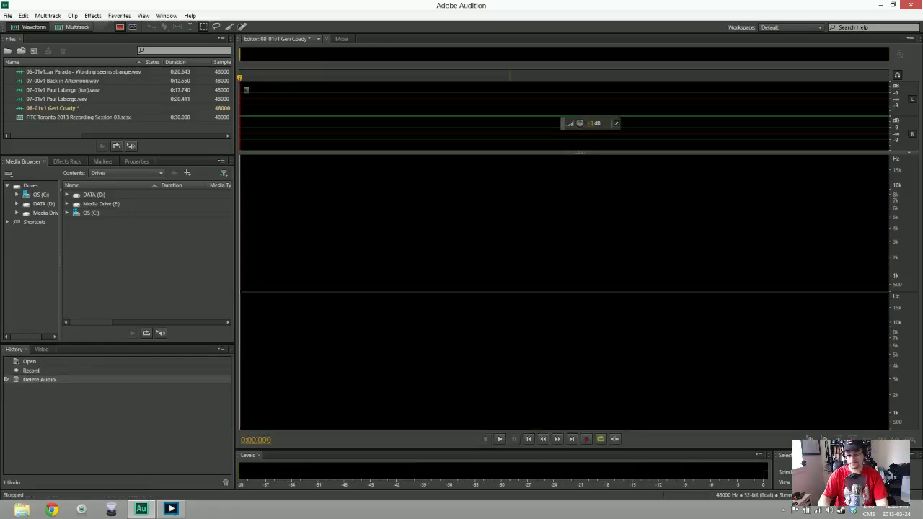
Record the take again and trim the leading silence, leaving 18.490 seconds
key(shift+space)
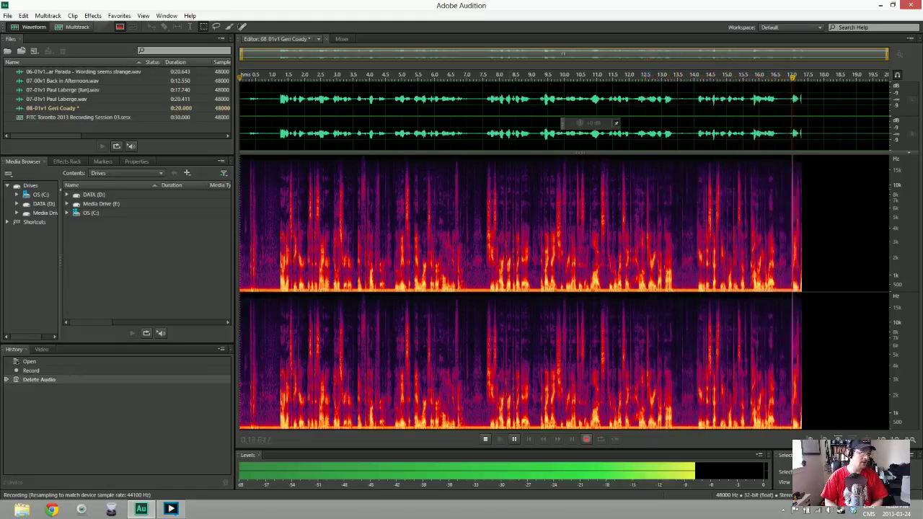
key(space)
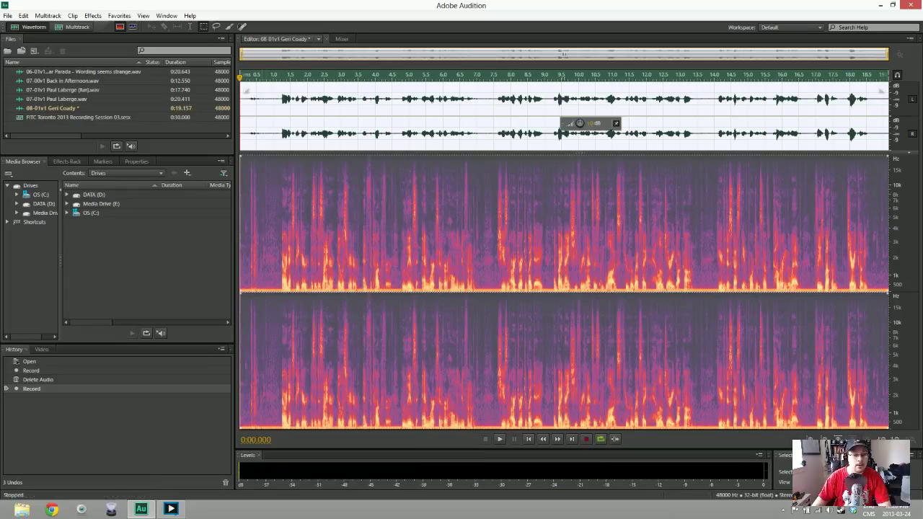
key(Delete)
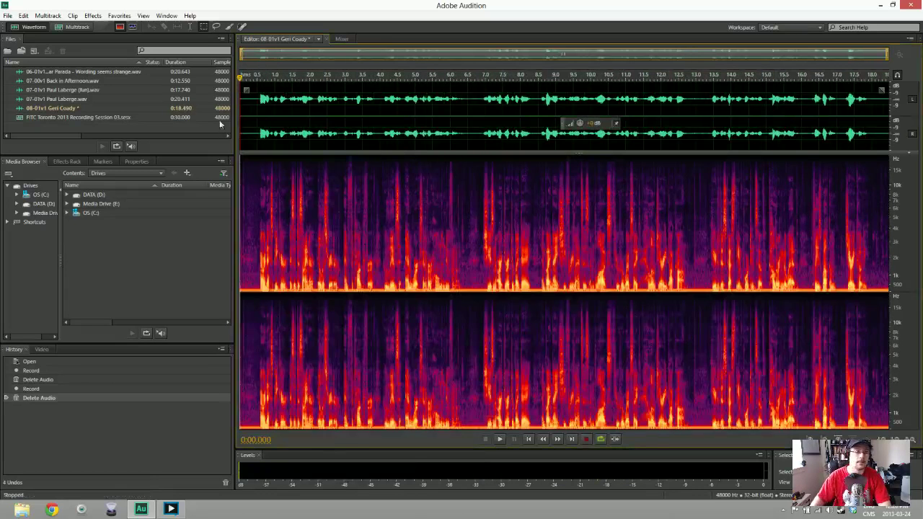
Capture a noise print from the opening silence and apply Noise Reduction to the whole take
drag(259, 108, 231, 79)
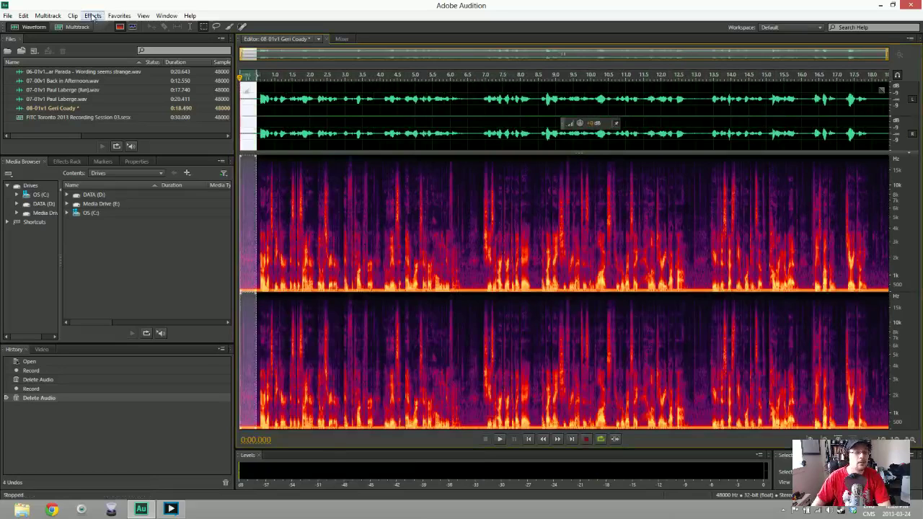
key(shift+p)
click(292, 108)
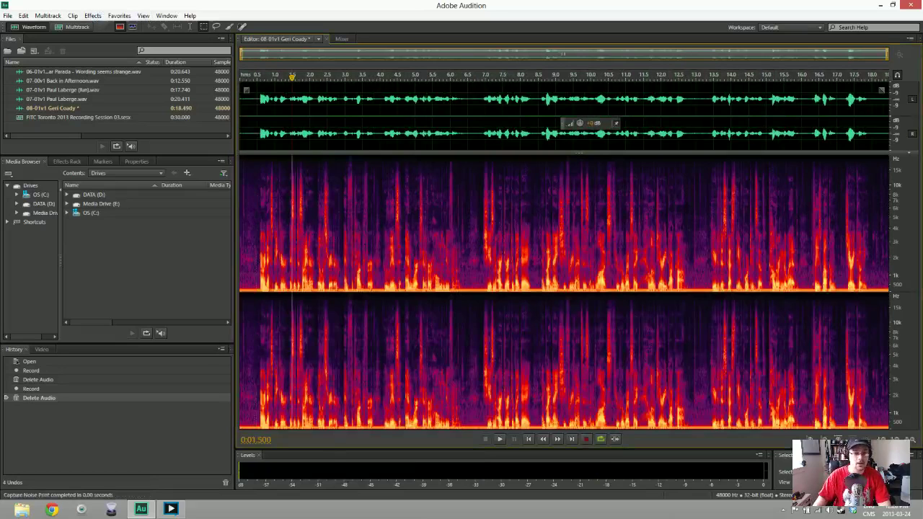
key(ctrl+shift+p)
key(Return)
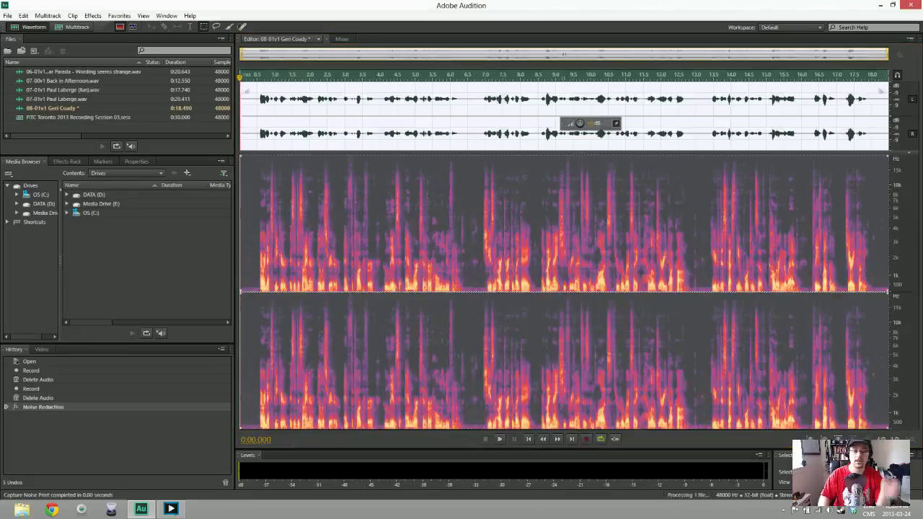
Listen back to the cleaned take, then delete all of its audio
key(space)
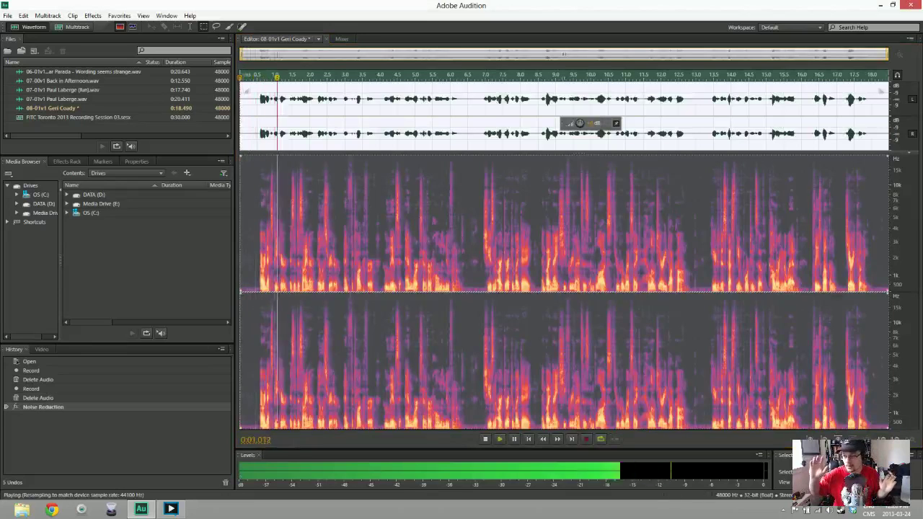
key(space)
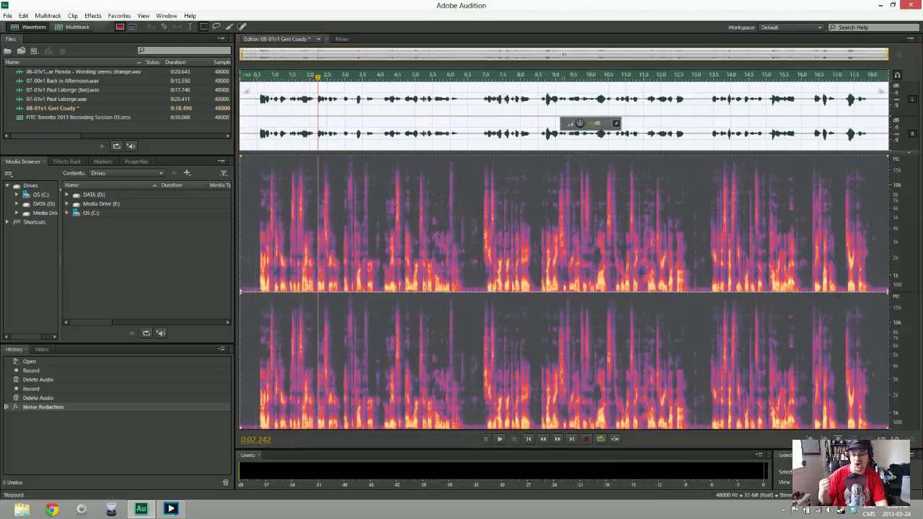
key(ctrl+a)
key(Delete)
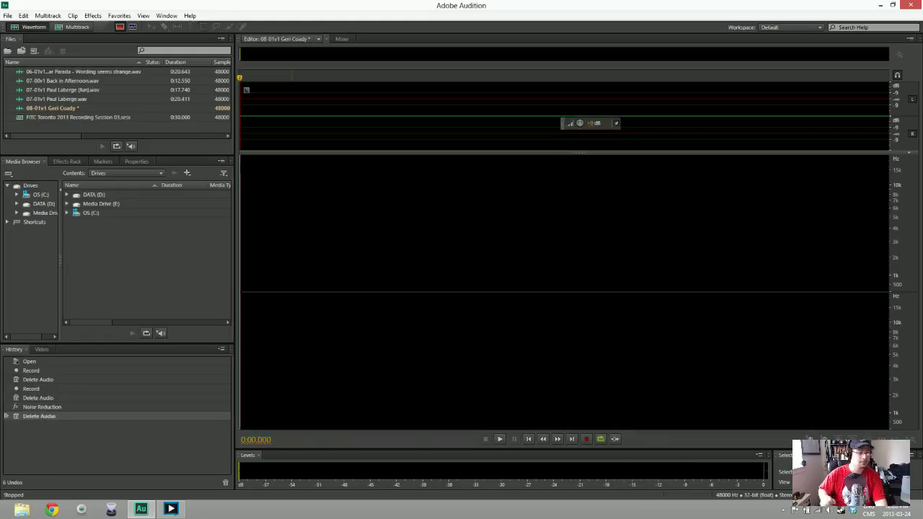
Record a 20.160-second voice take into the 08-01v1 file
key(shift+space)
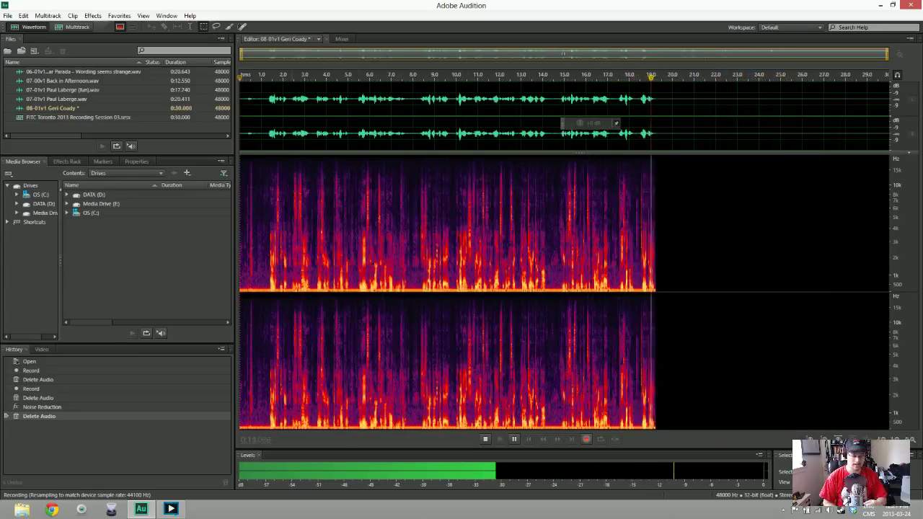
key(space)
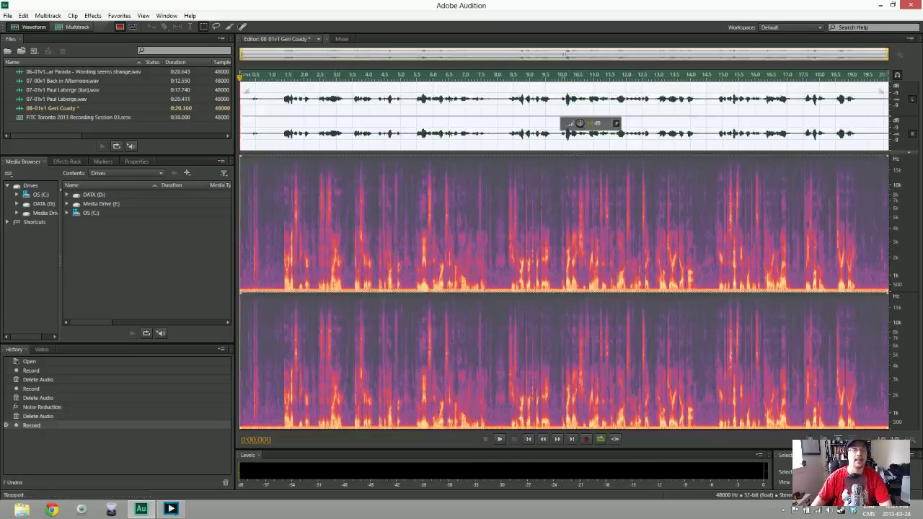
Delete the take's leading silence, capture a noise print, and noise-reduce the whole take
key(ctrl+shift+a)
key(Delete)
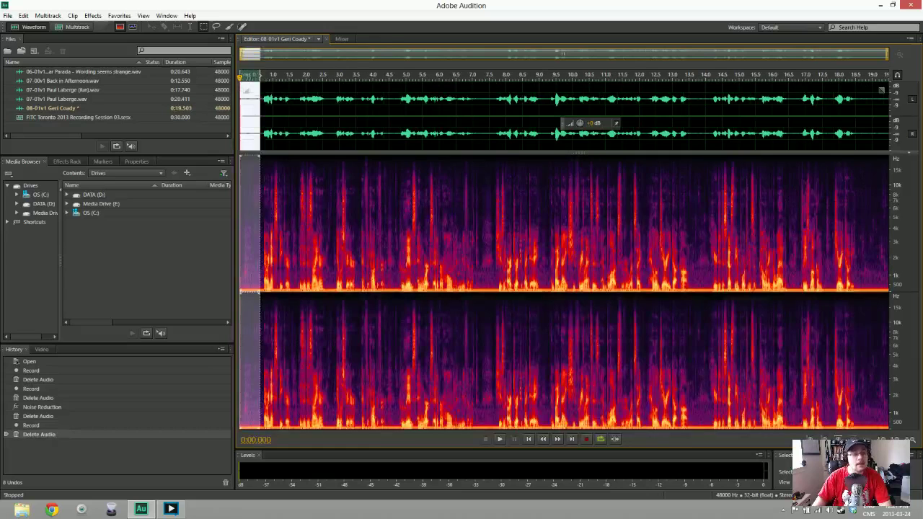
key(shift+p)
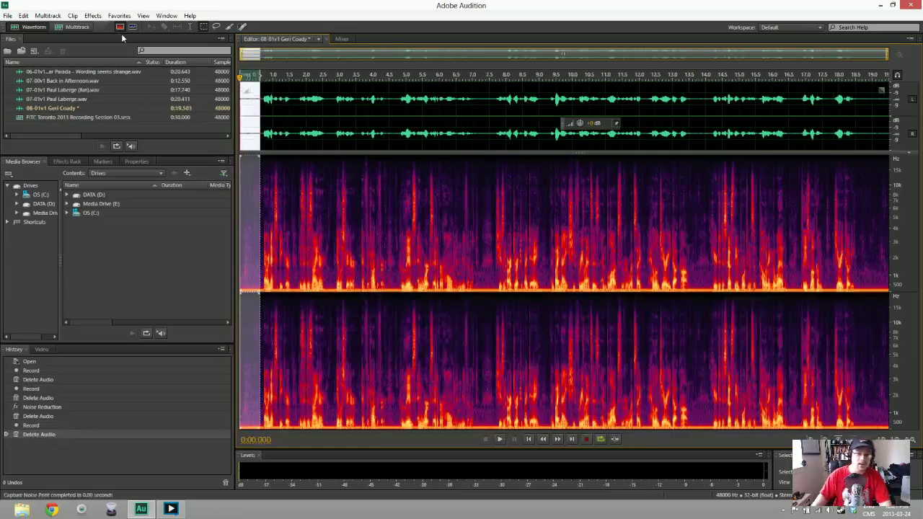
click(345, 216)
key(ctrl+shift+p)
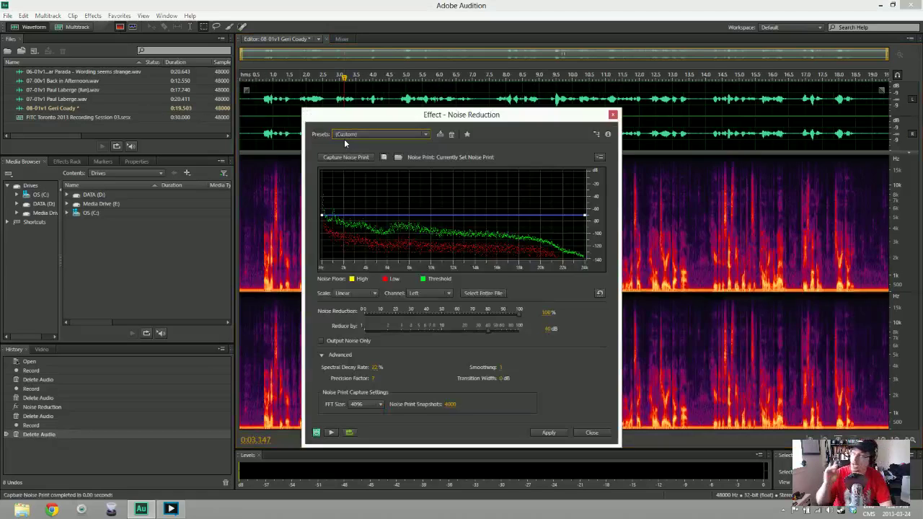
key(Return)
Listen back to the cleaned take and delete the trailing silence, leaving 19.000 seconds
key(space)
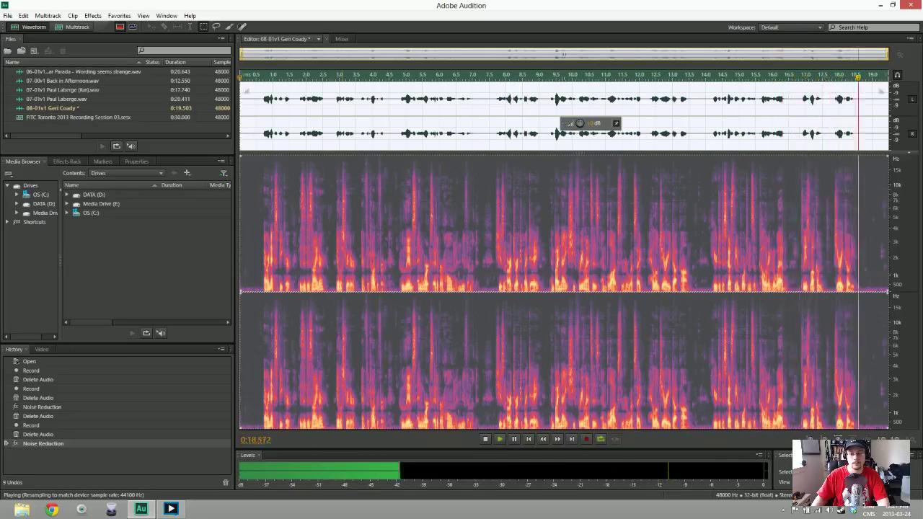
key(space)
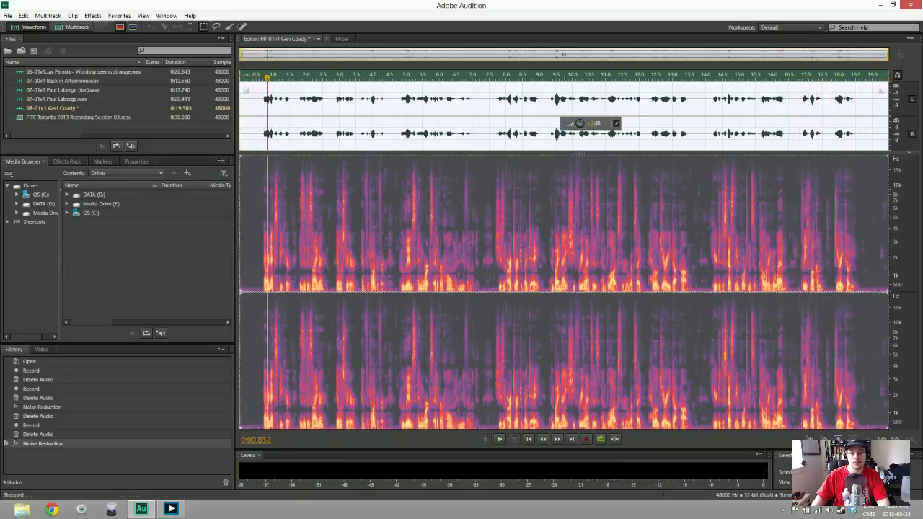
drag(873, 87, 887, 87)
key(Delete)
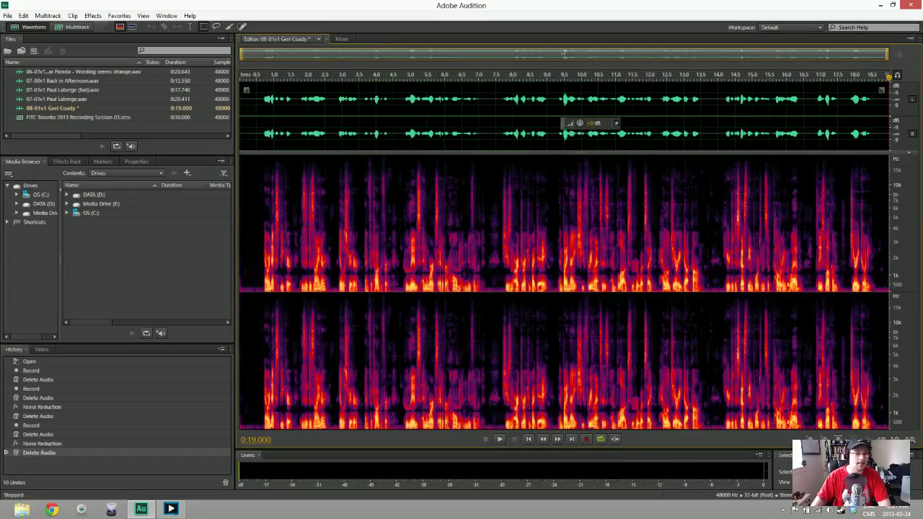
Save the noise-reduced 08-01v1 take as a WAV file
key(ctrl+s)
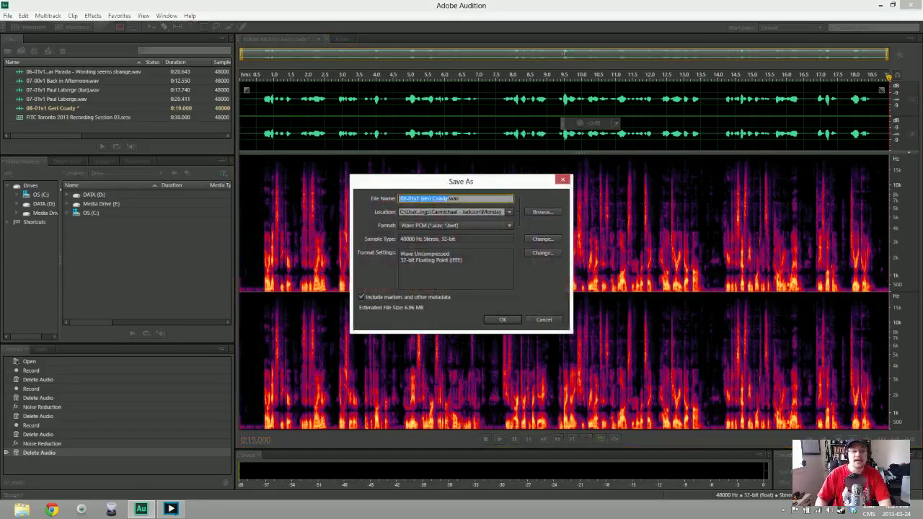
key(Return)
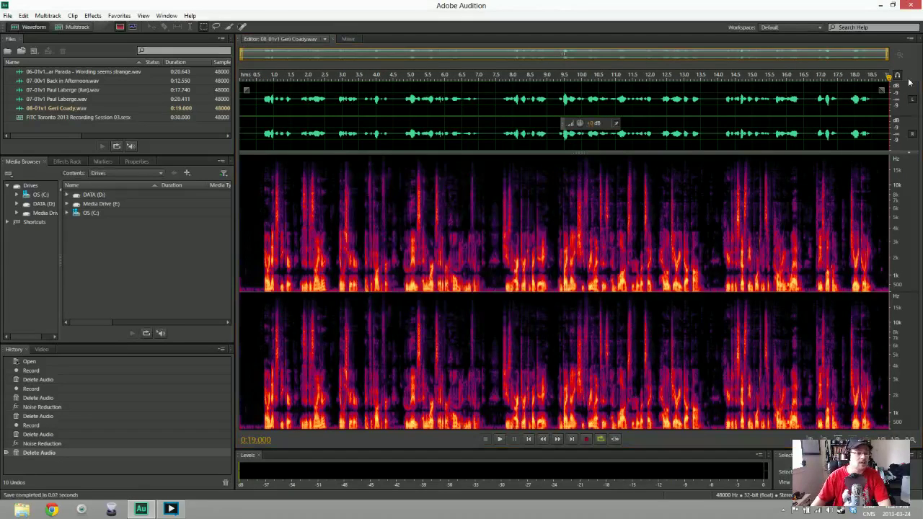
right_click(161, 128)
Create a new empty audio file named '09-00v1 Welcome Day 3'
mouse_move(189, 133)
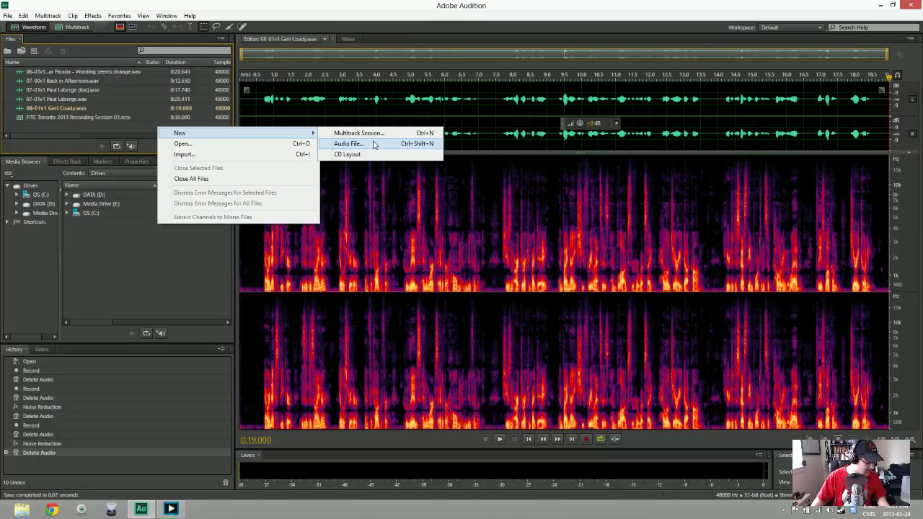
click(374, 145)
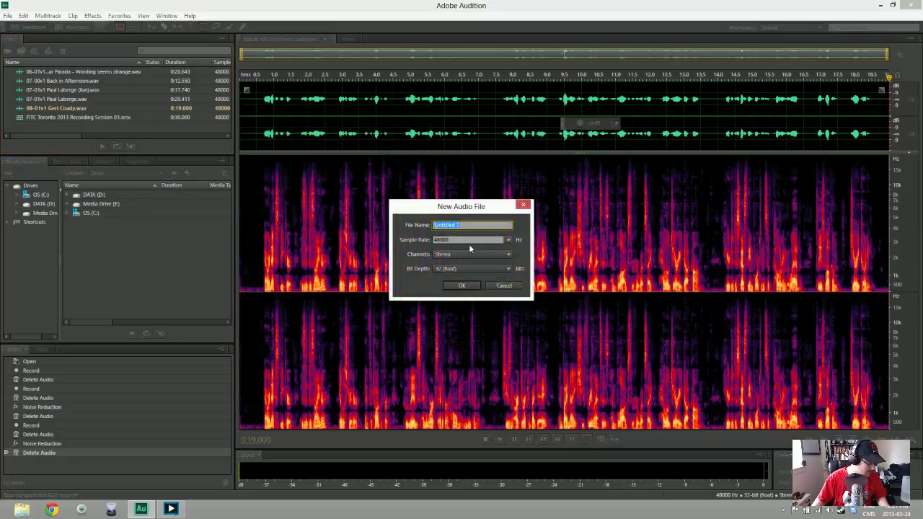
text(09-00)
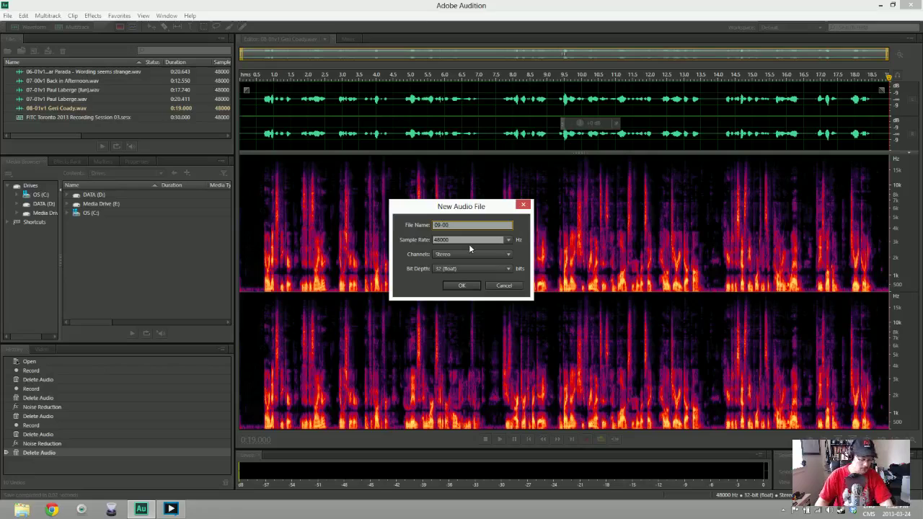
text(v1 Welcome Day 3)
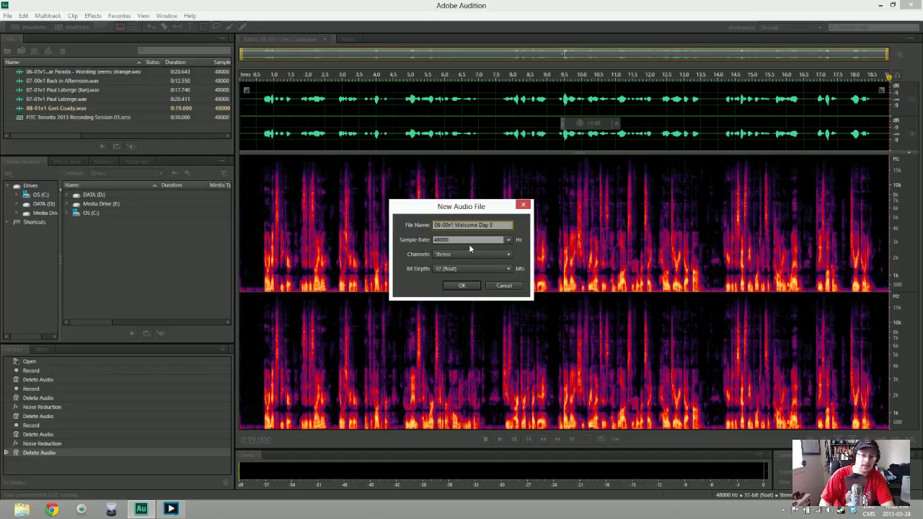
key(Return)
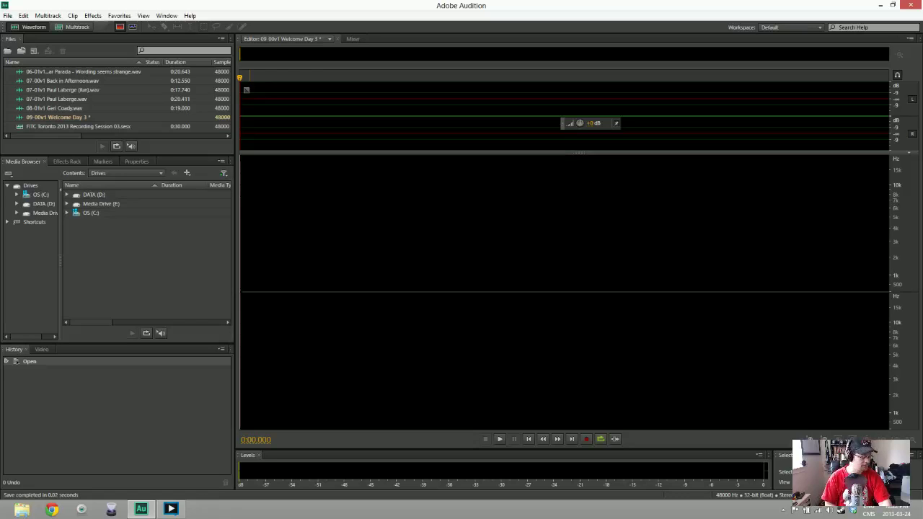
Record a voice take into Welcome Day 3, discarding the first false start
key(shift+space)
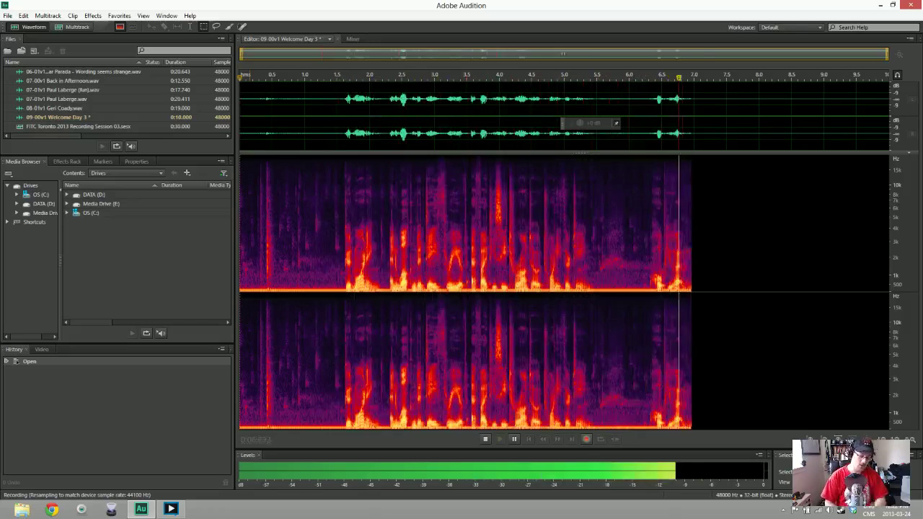
key(space)
key(Delete)
key(shift+space)
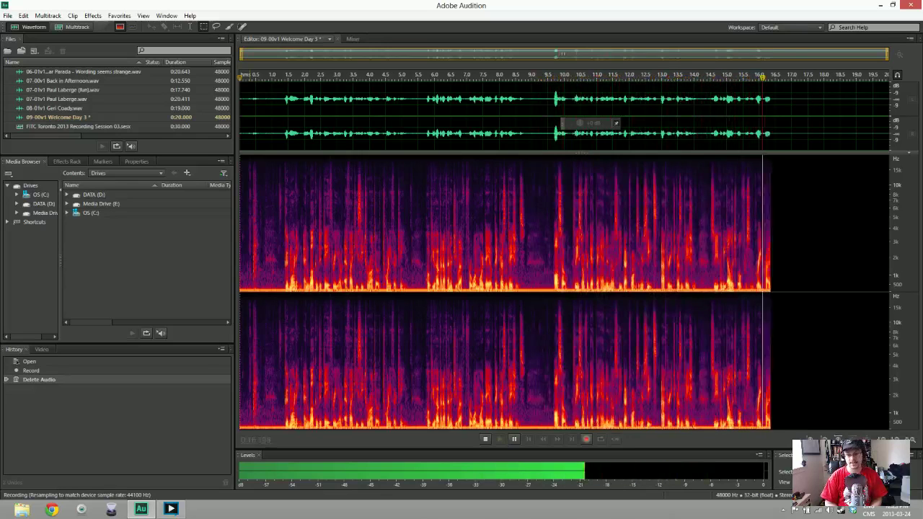
key(space)
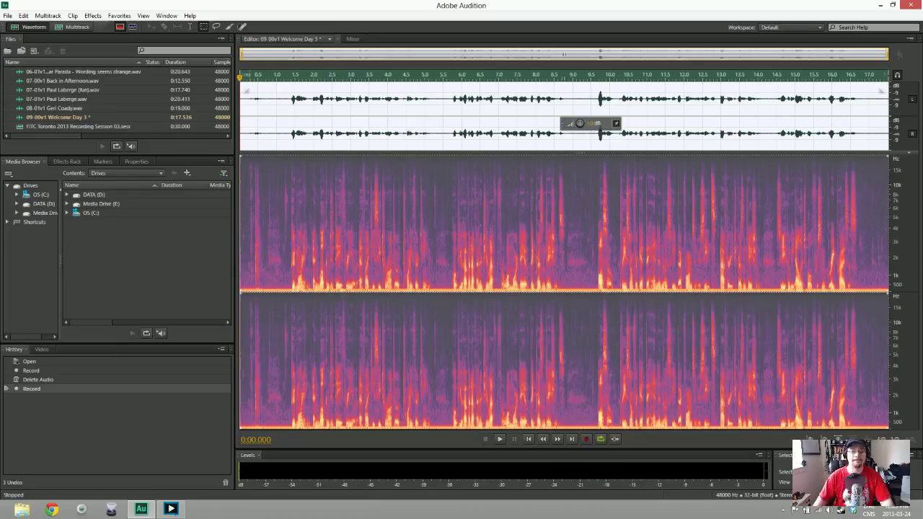
Trim the recording's opening and capture a noise print from the first 0.9 seconds
key(Delete)
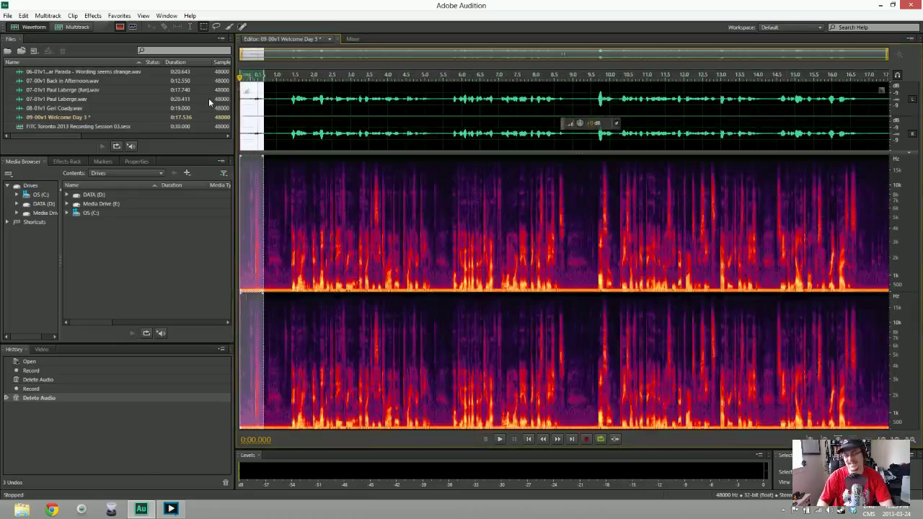
drag(241, 116, 266, 116)
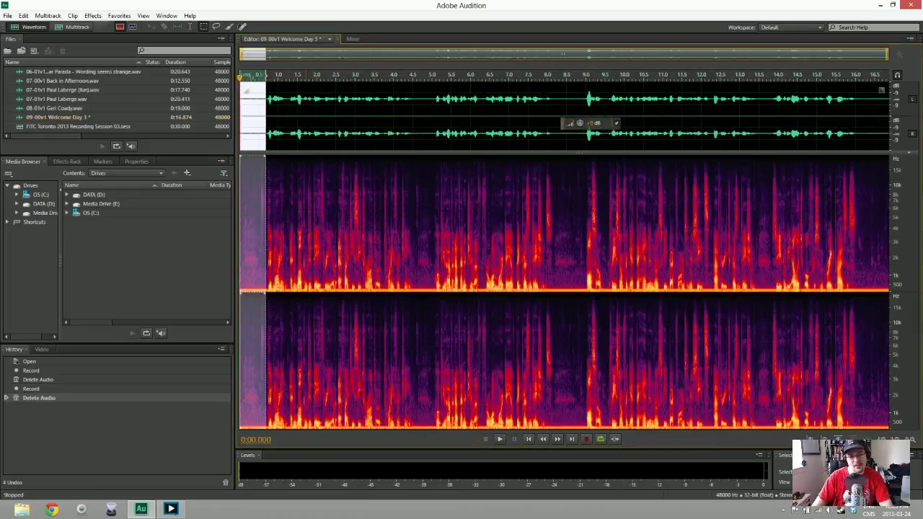
key(shift+p)
Apply noise reduction to the entire Welcome Day 3 take and play it back to check
click(283, 115)
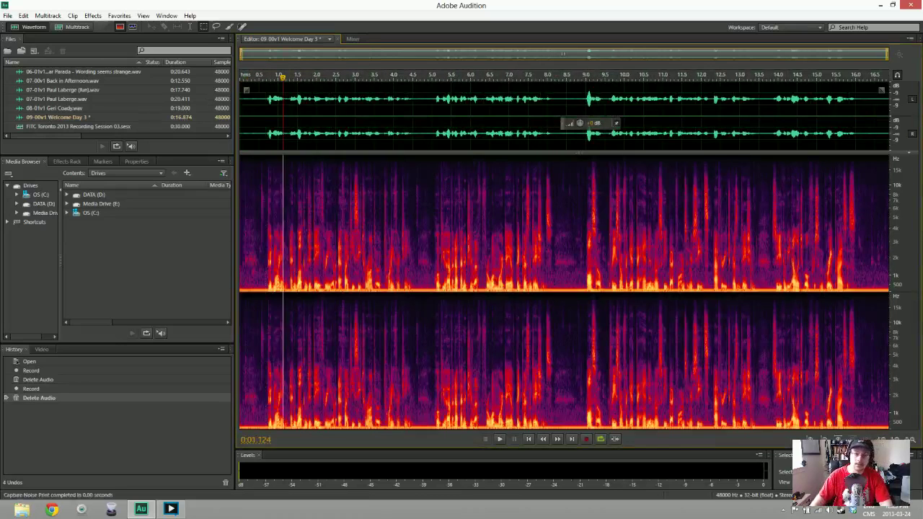
key(ctrl+shift+p)
key(Return)
key(space)
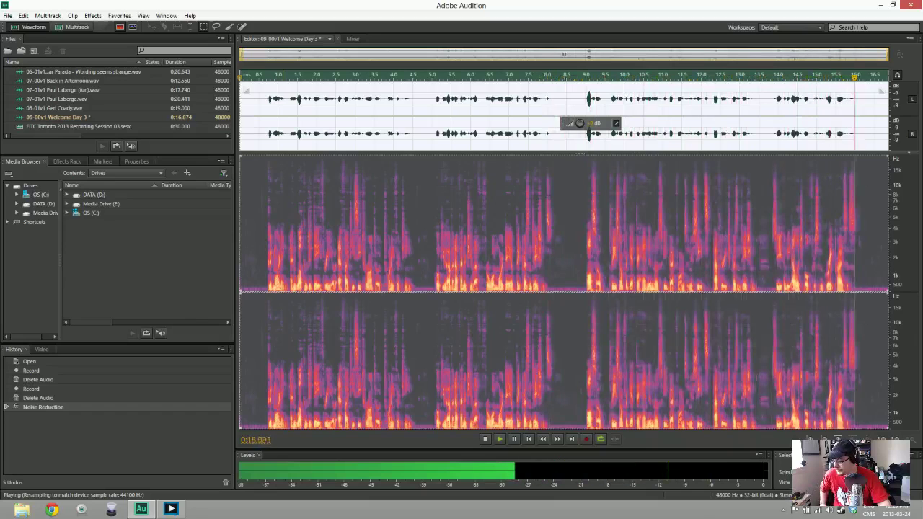
key(space)
key(ctrl+shift+s)
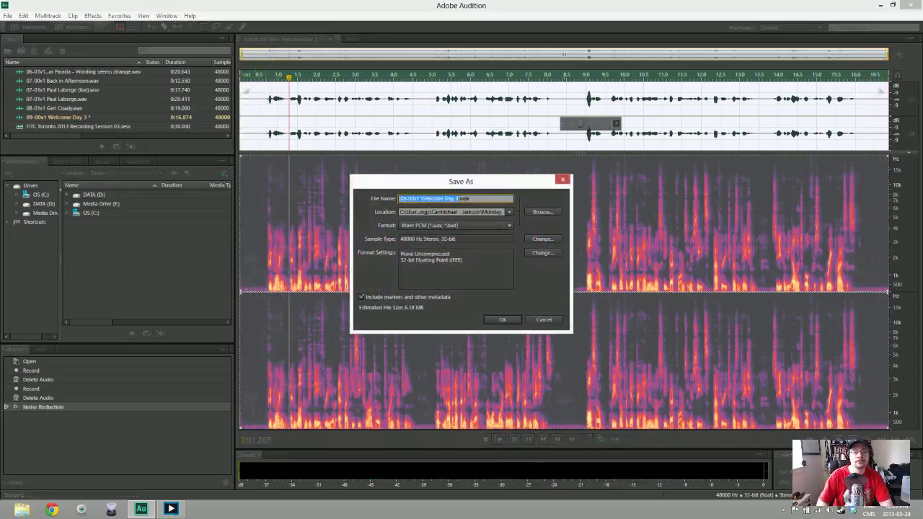
Save the take as '09-00v1 Welcome Day 3.wav' in the Tuesday recordings folder
click(510, 212)
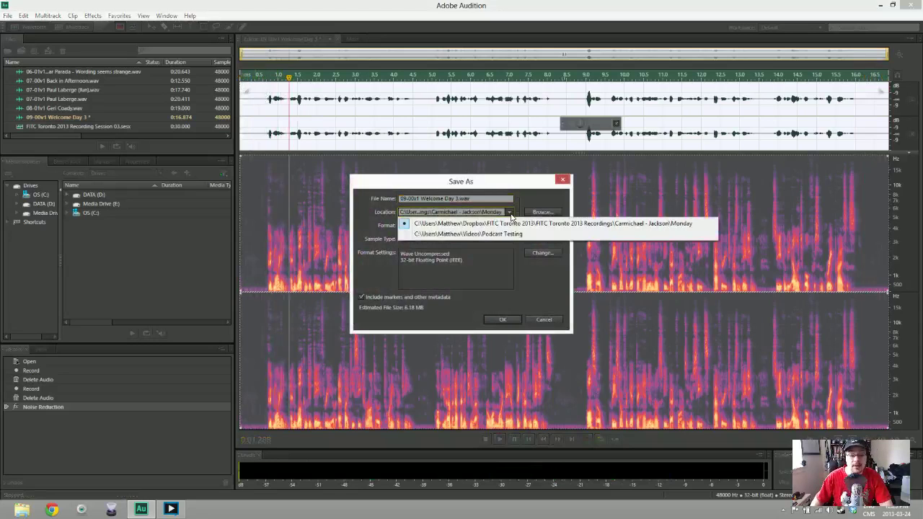
click(543, 212)
click(543, 212)
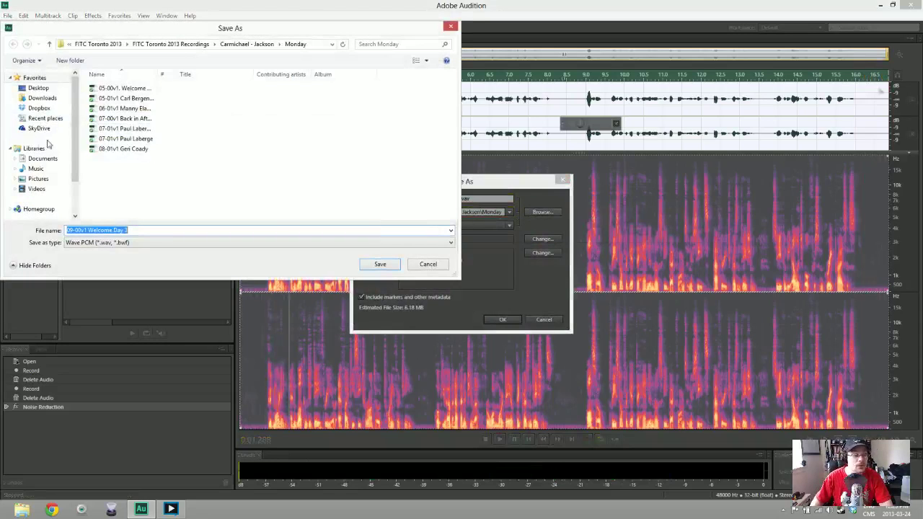
click(247, 44)
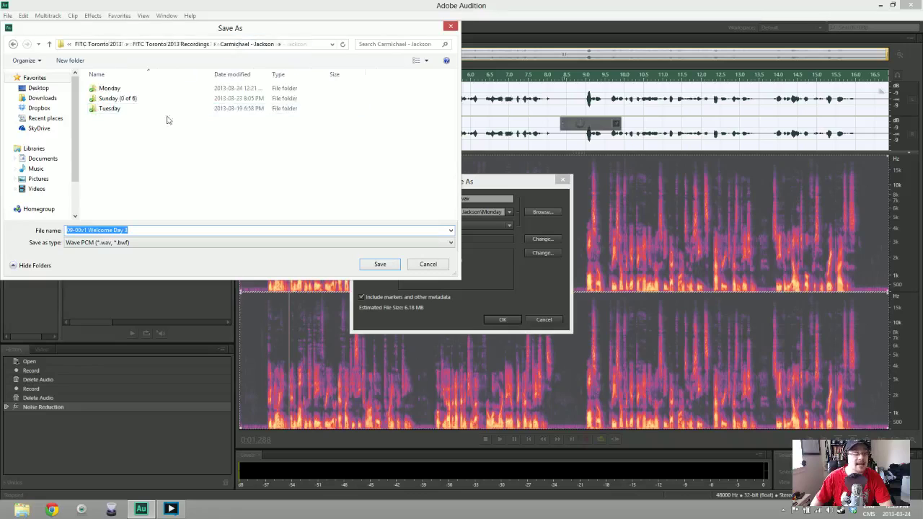
double_click(123, 109)
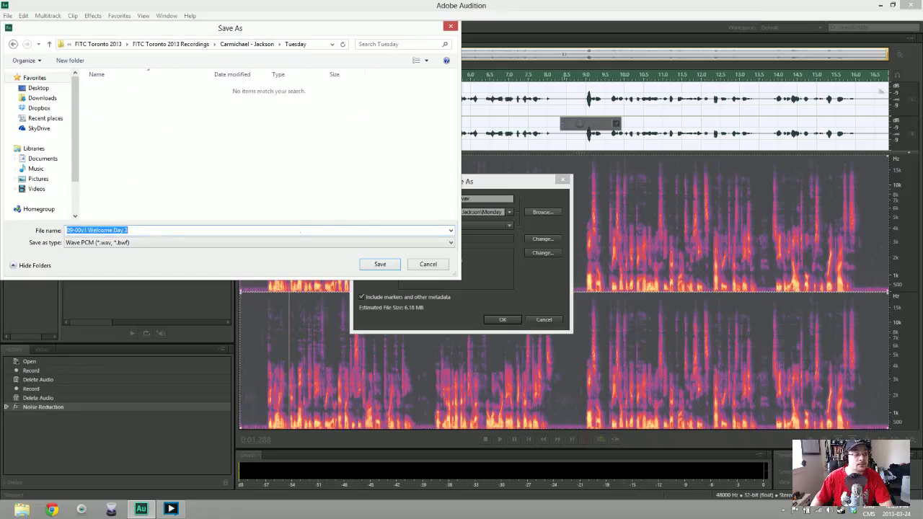
key(Return)
key(Return)
key(Return)
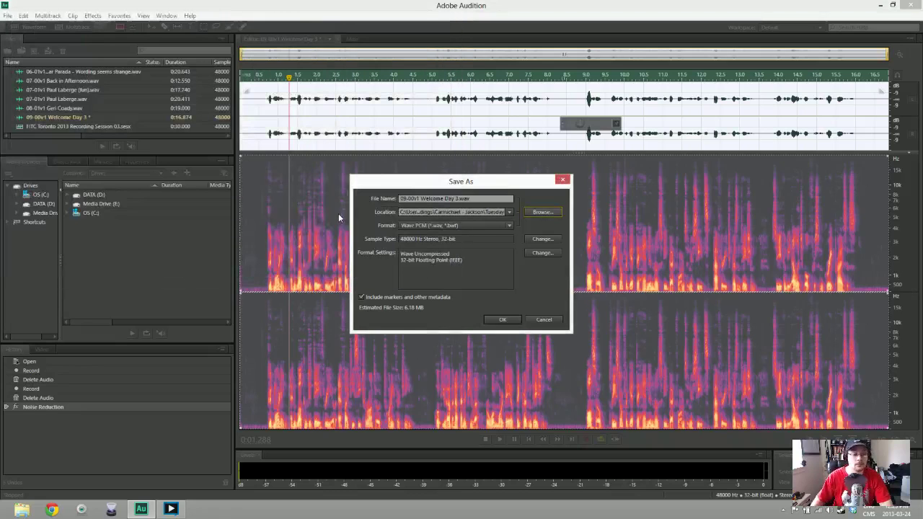
click(503, 320)
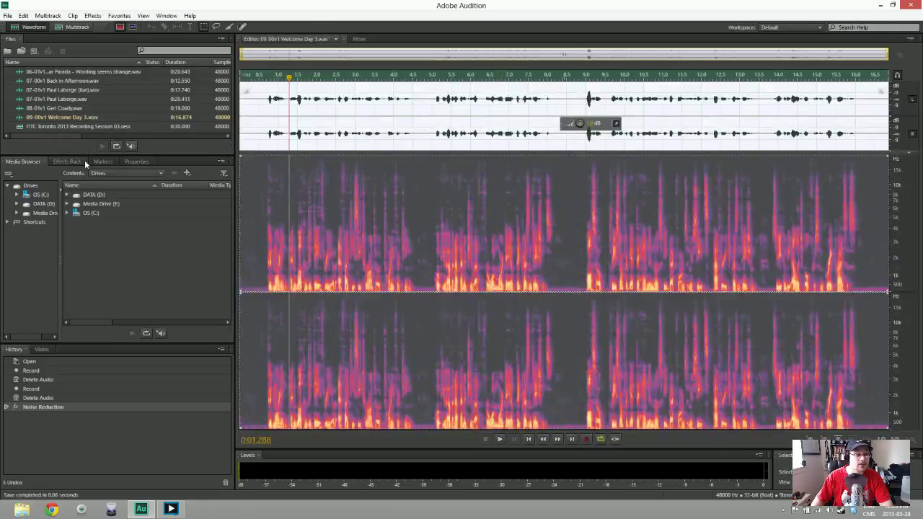
Create a new audio file named 09-01v1 followed by the next speaker's name
click(8, 16)
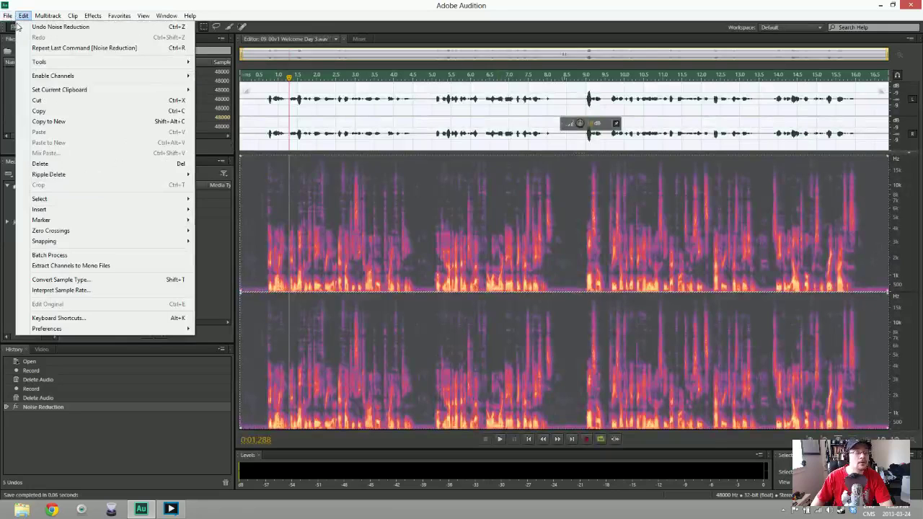
mouse_move(20, 29)
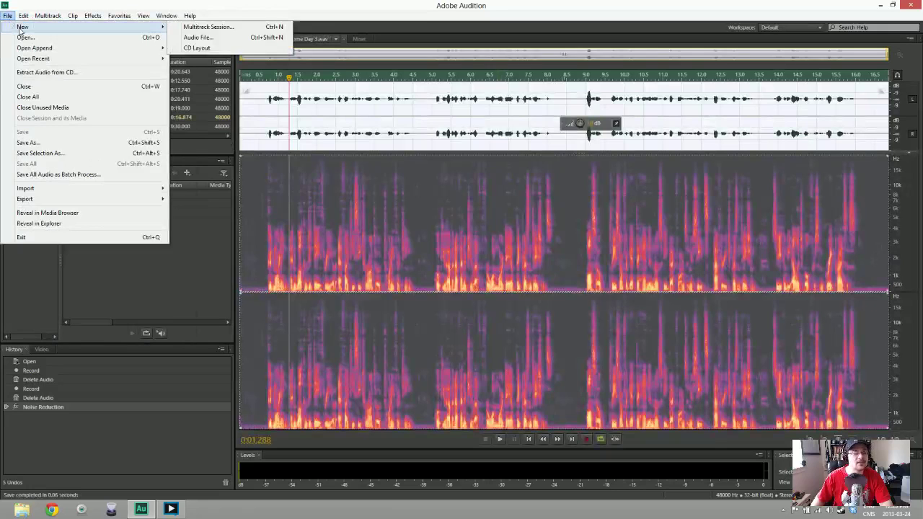
click(8, 16)
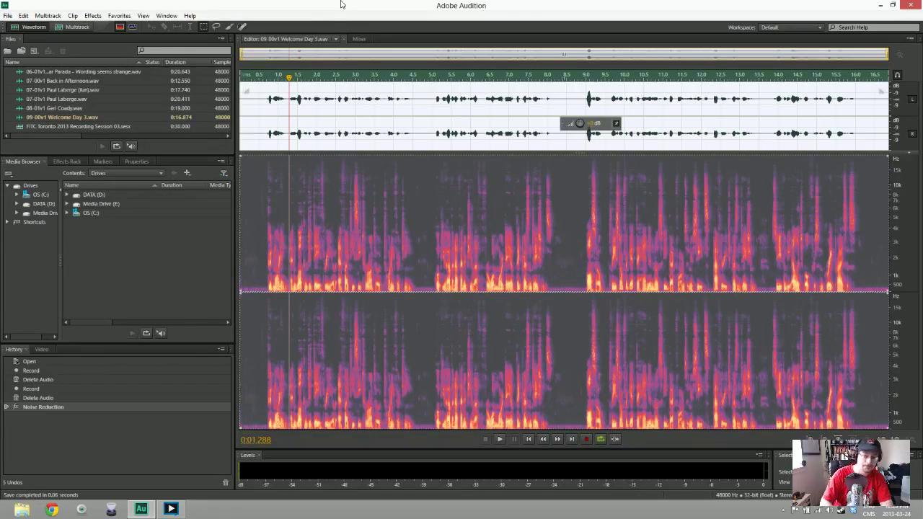
key(ctrl+shift+n)
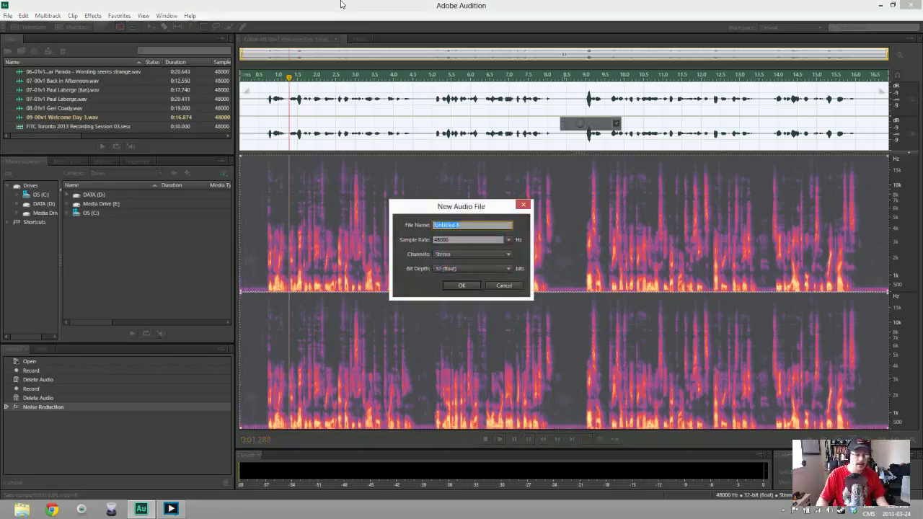
text(09-01v1)
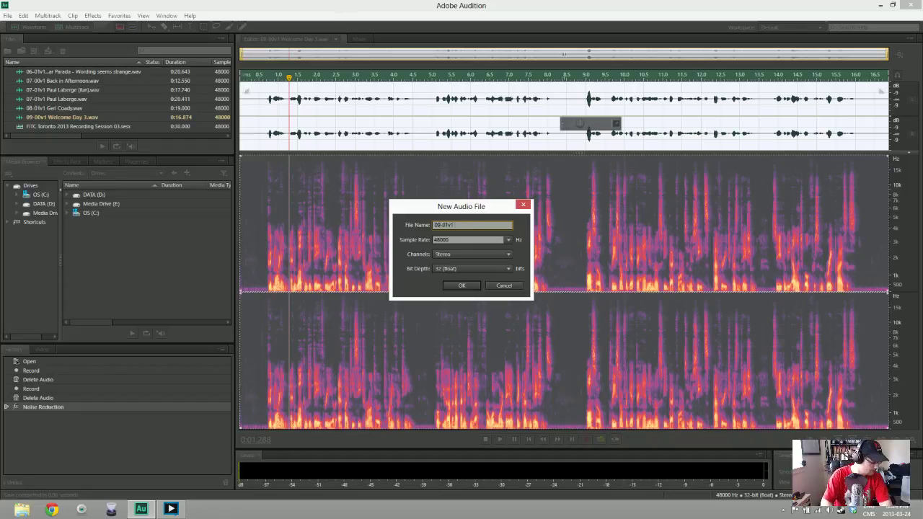
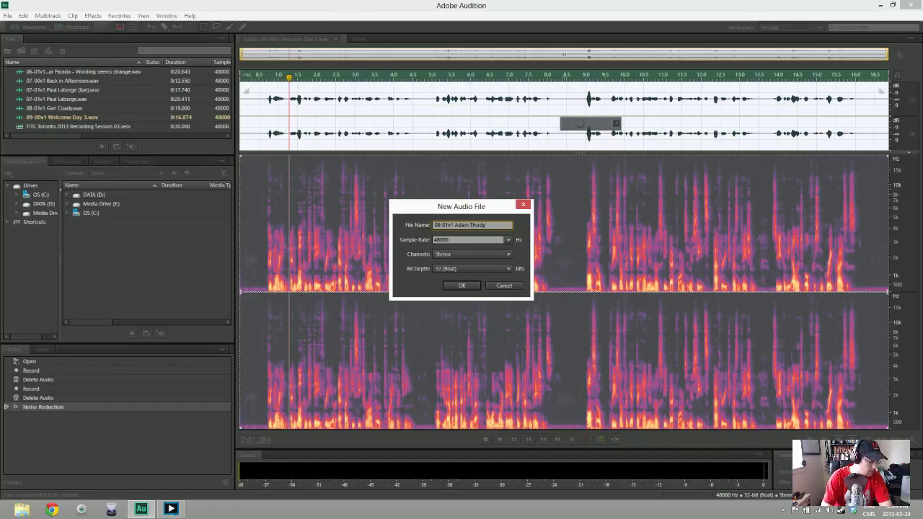
key(Return)
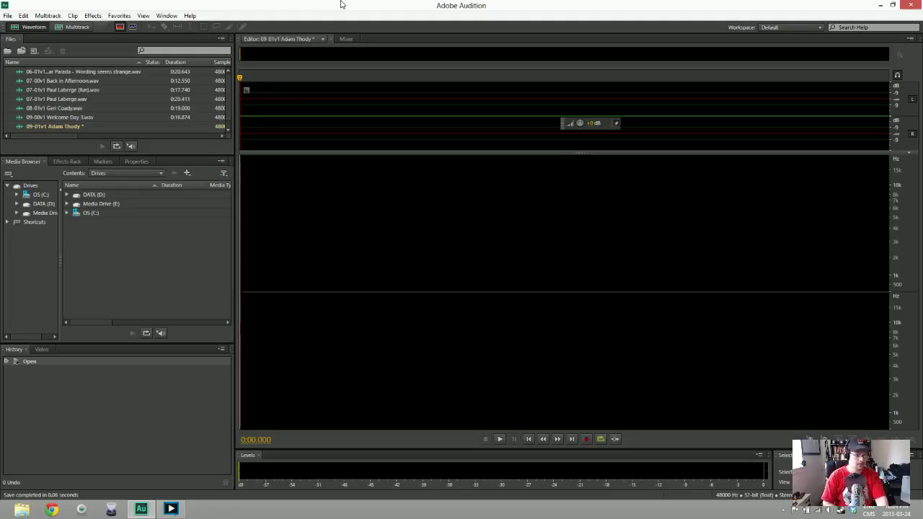
Record a full 21-second take of the next speaker after discarding two false starts
key(shift+space)
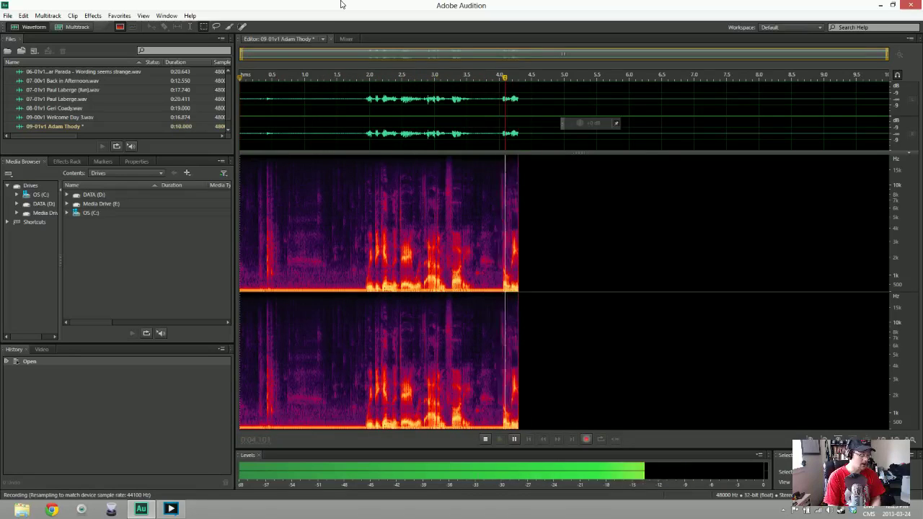
key(space)
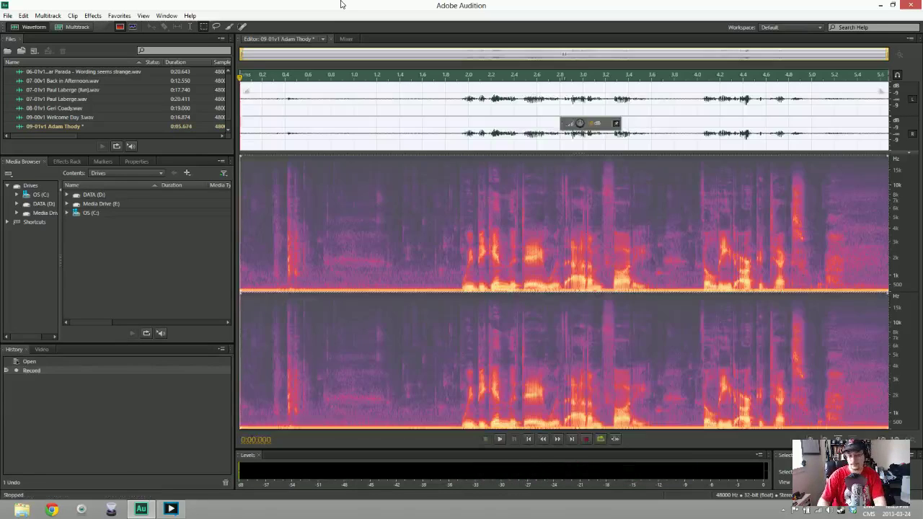
key(Delete)
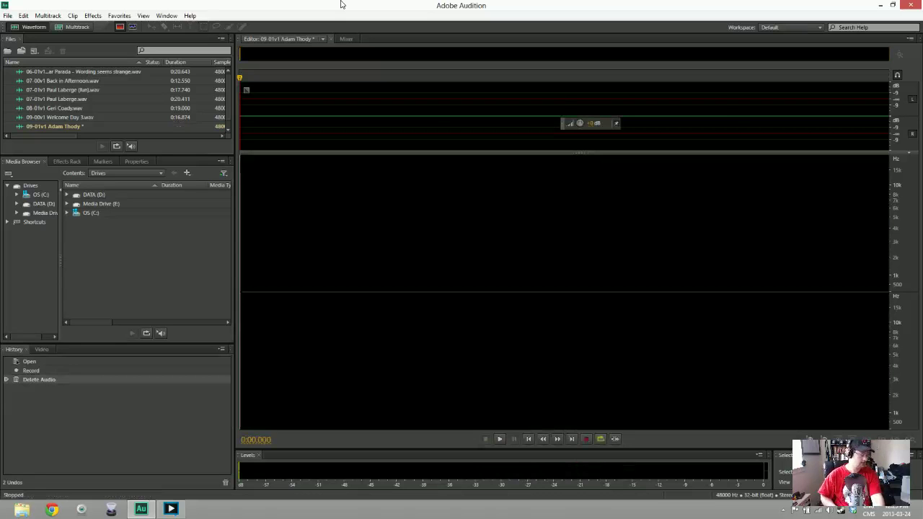
key(shift+space)
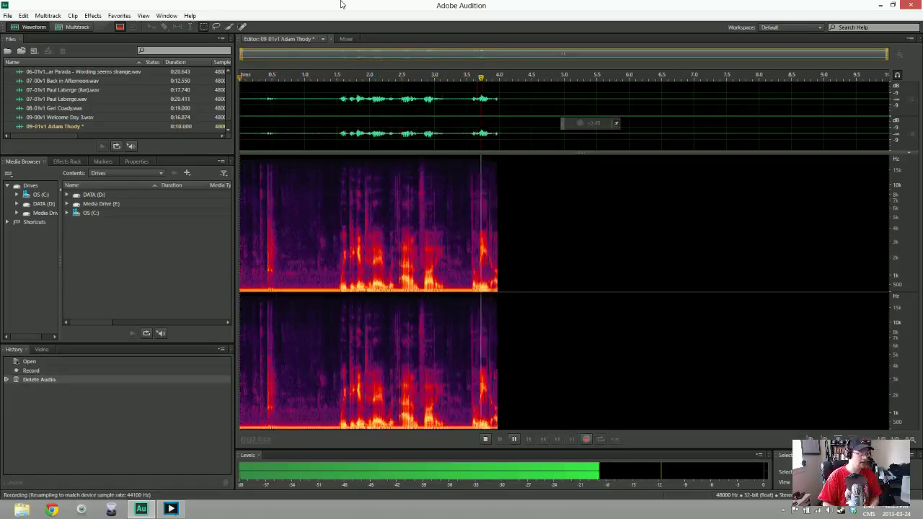
key(space)
key(Delete)
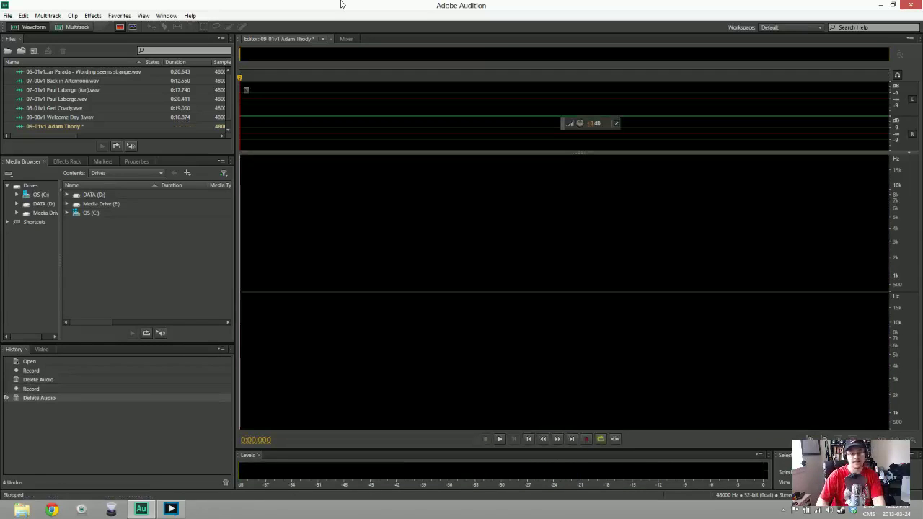
key(shift+space)
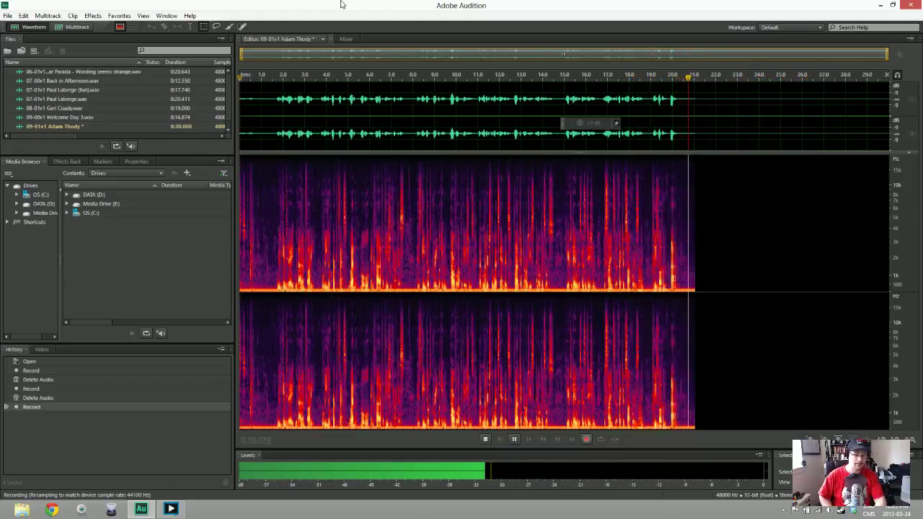
key(space)
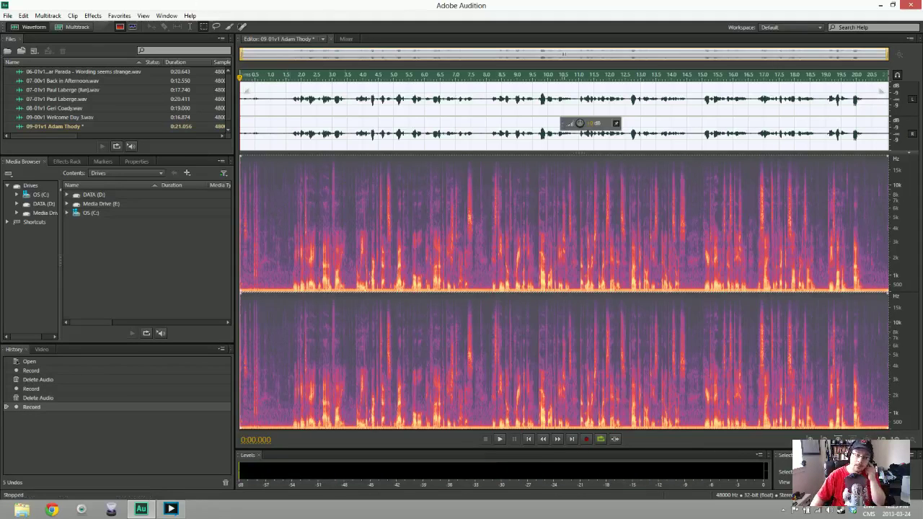
Trim the opening, sample noise from the silent lead-in, and noise-reduce the whole 09-01v1 take
drag(241, 101, 262, 101)
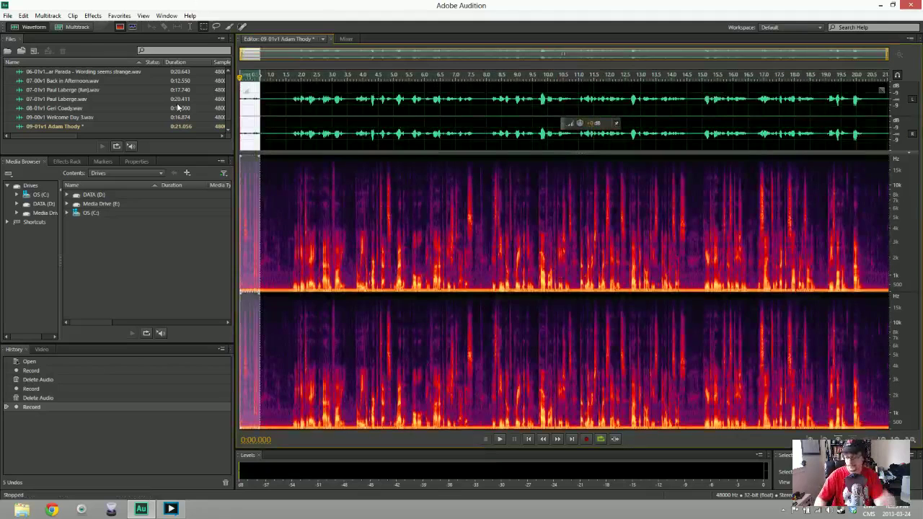
key(Delete)
drag(241, 98, 270, 96)
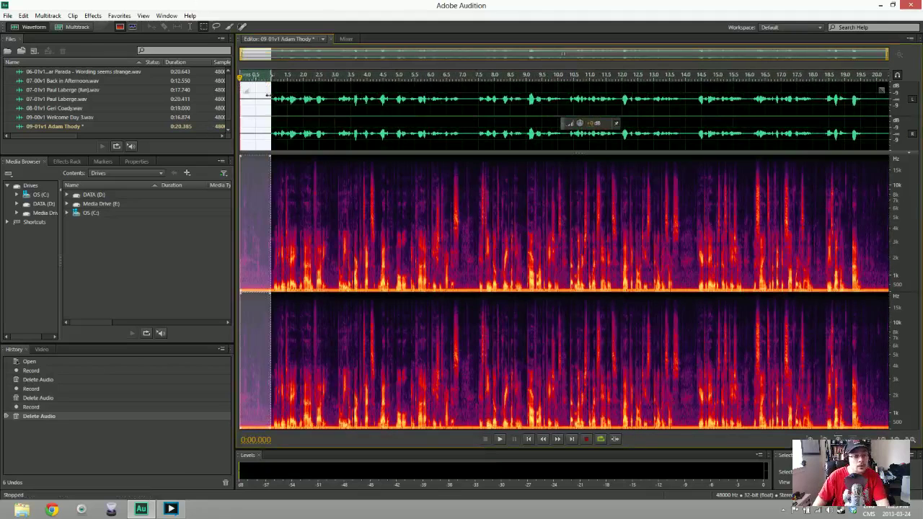
key(shift+p)
key(ctrl+shift+a)
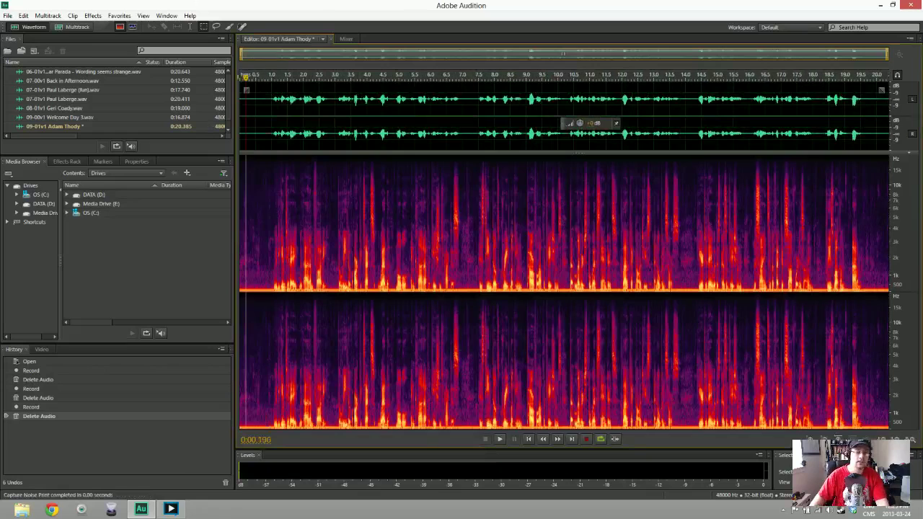
key(ctrl+shift+p)
key(Return)
key(space)
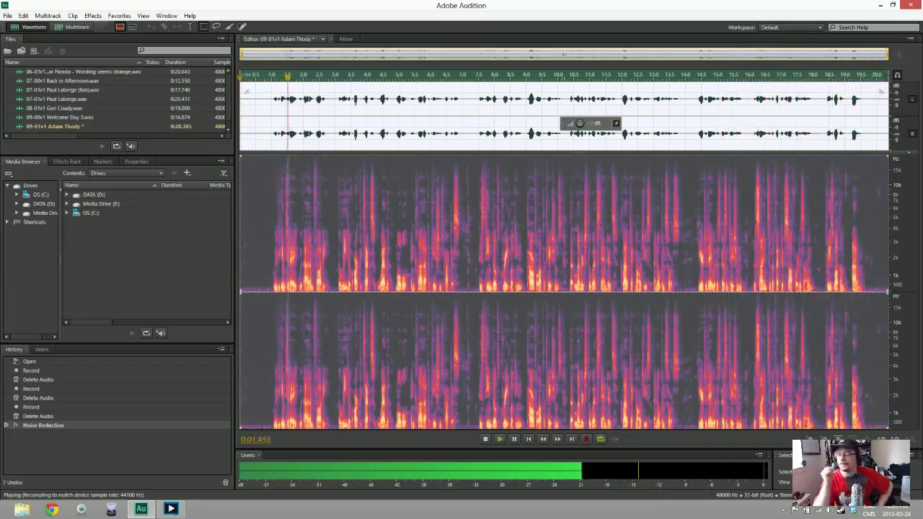
Save the cleaned 09-01v1 take as a WAV file under its existing name
key(space)
key(ctrl+shift+s)
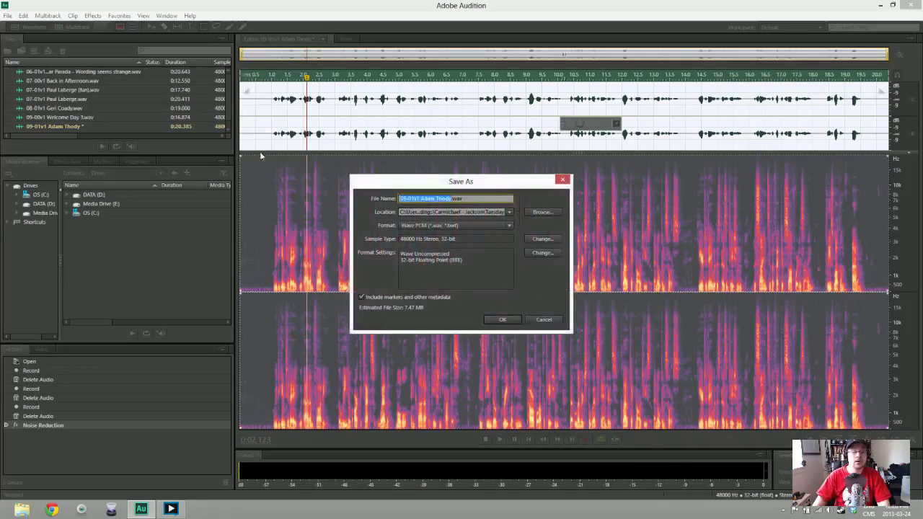
key(Return)
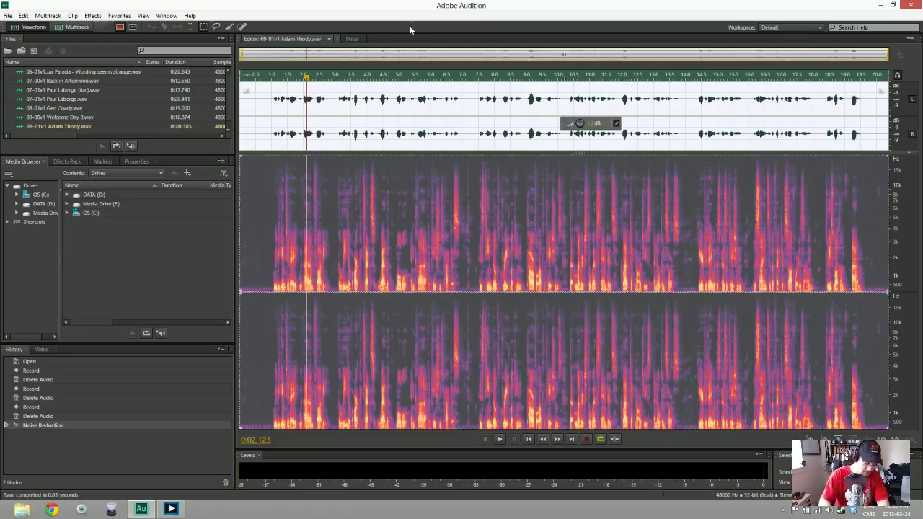
key(ctrl+shift+n)
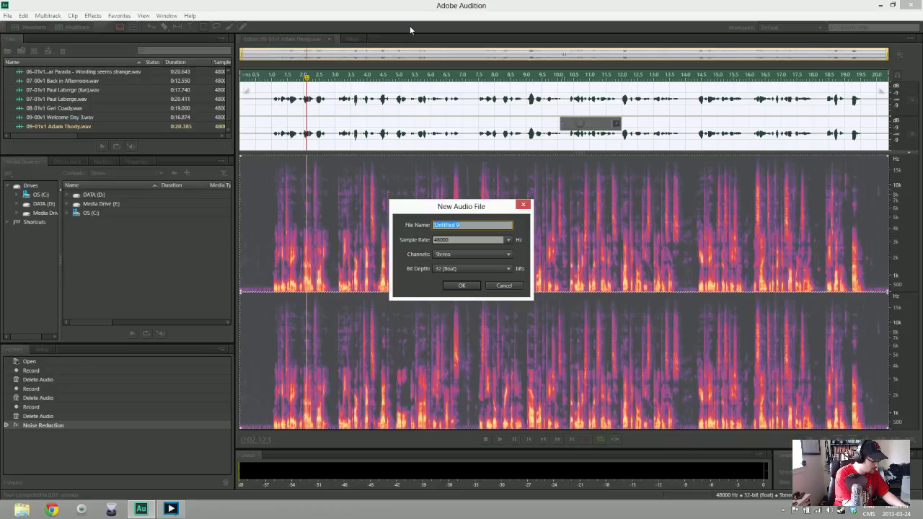
Name the new 48000 Hz stereo file 10-01v1 plus the next speaker's name
text(t0-0)
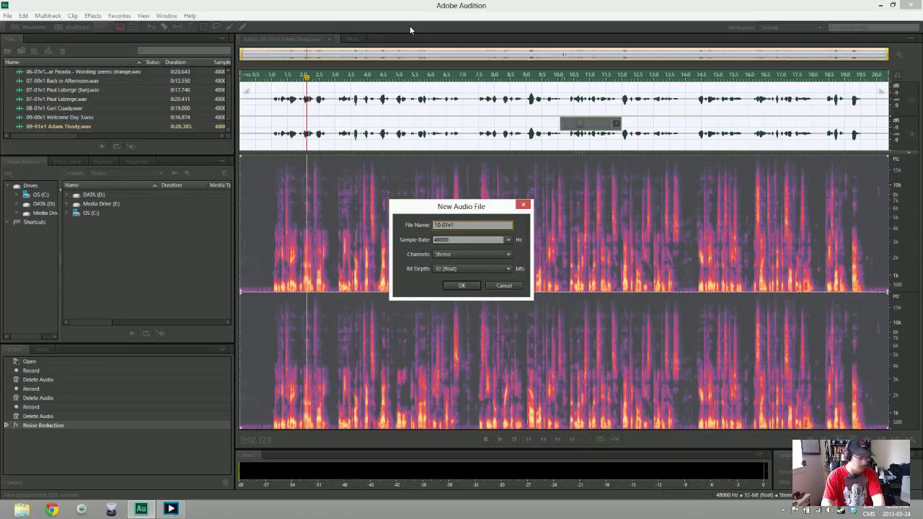
text(Laberge)
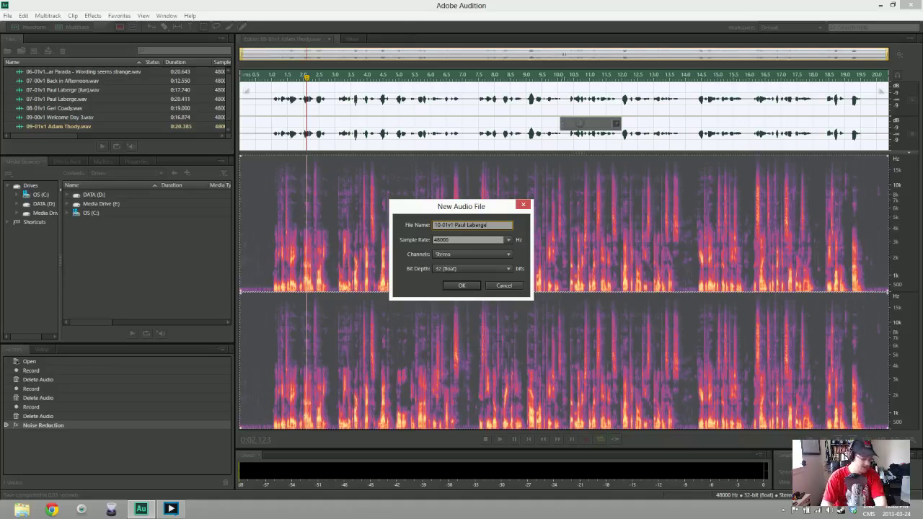
key(Tab)
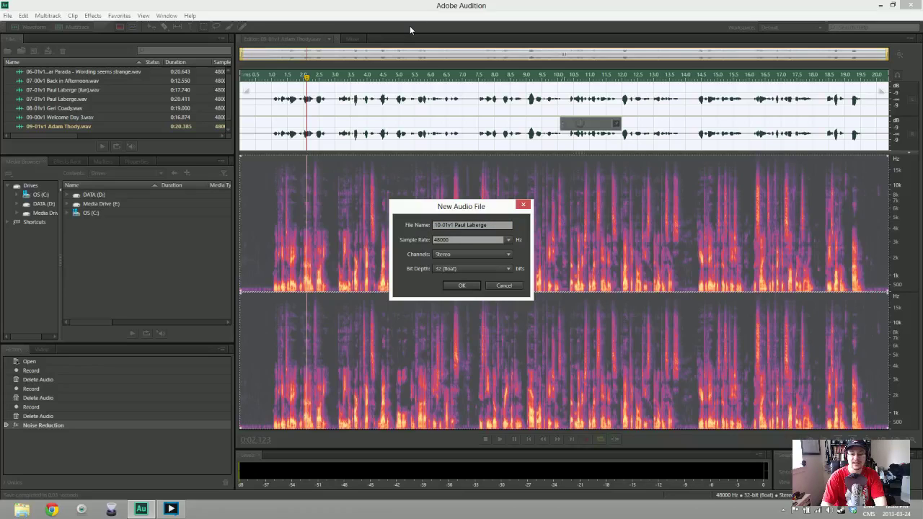
key(super+space)
key(super+space)
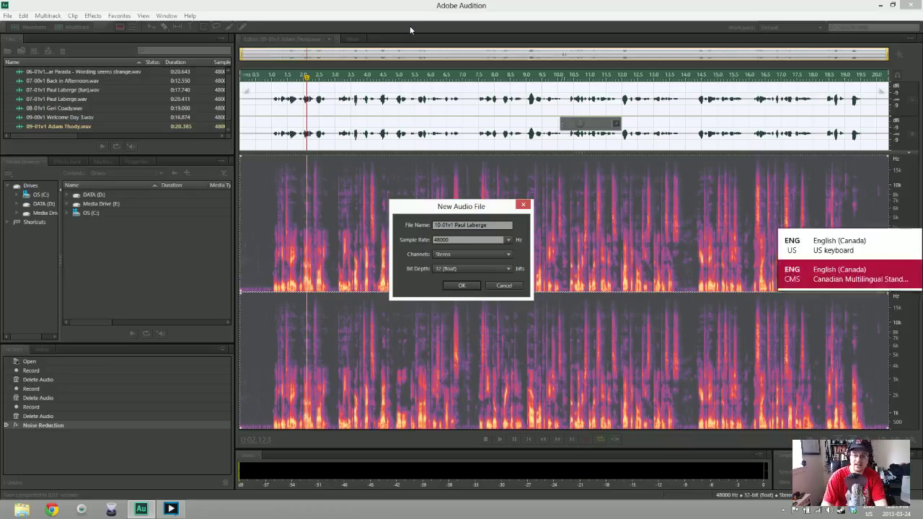
key(super+space)
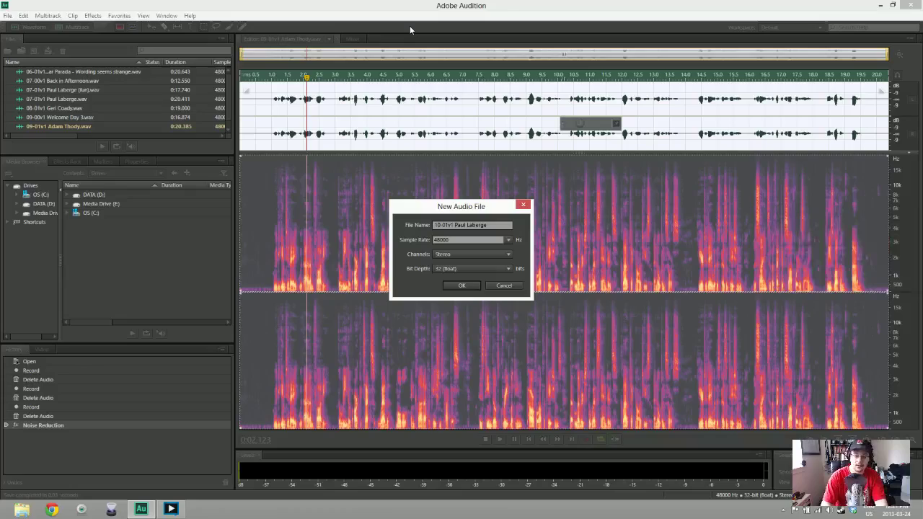
Search for Skype on the Windows Start screen and launch it
key(super)
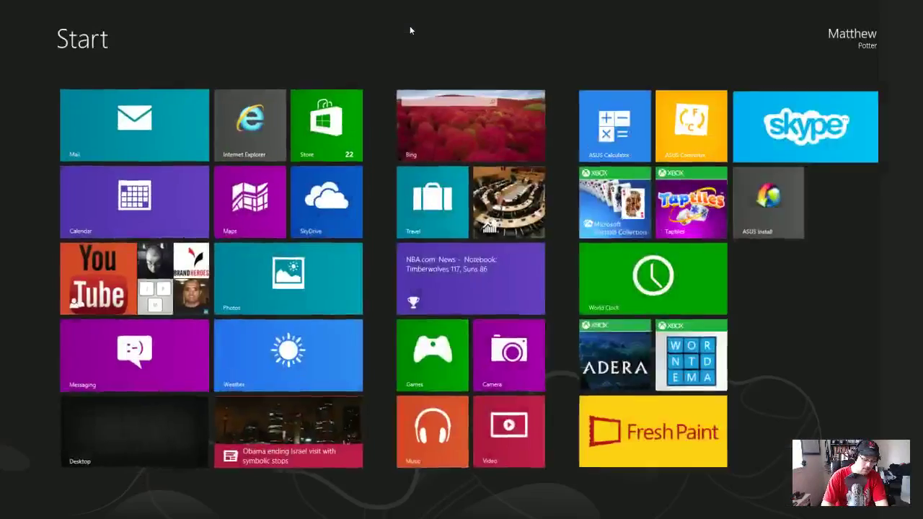
text(skype)
key(Return)
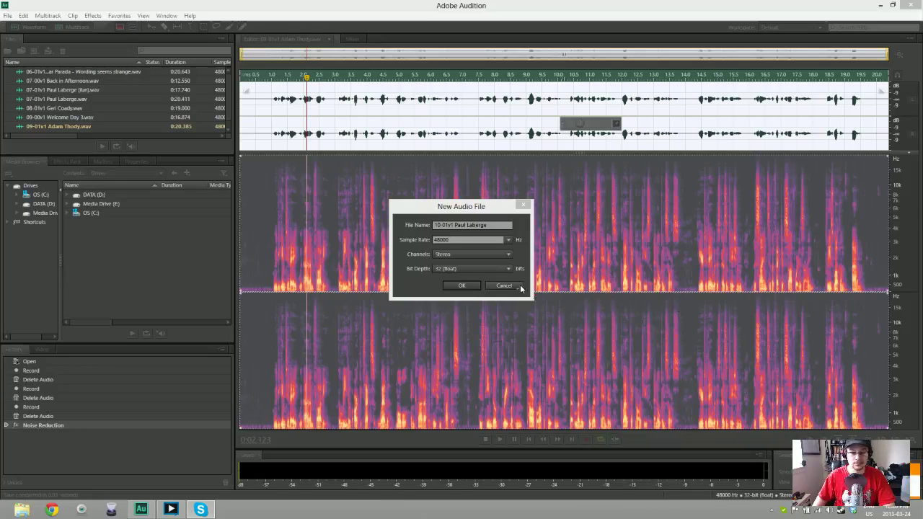
Create the empty 10-01v1 audio file, then record a trial attempt and delete it
click(459, 285)
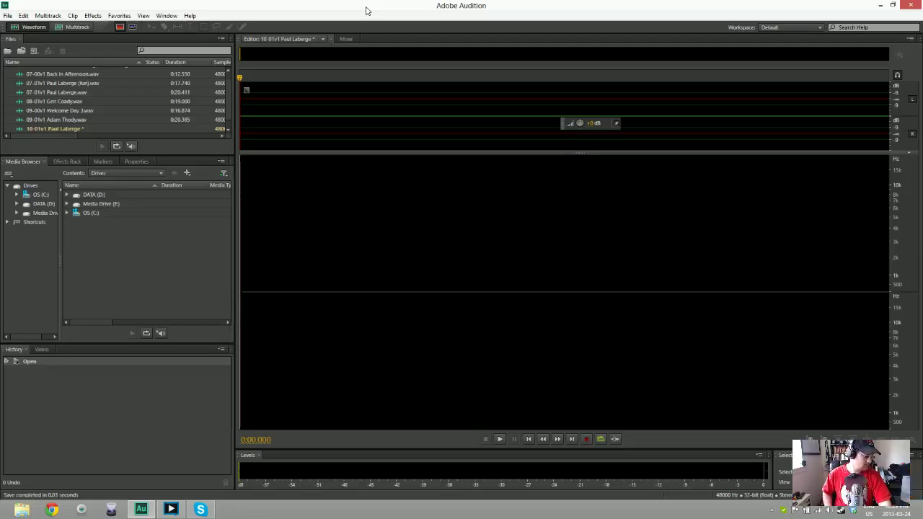
key(shift+space)
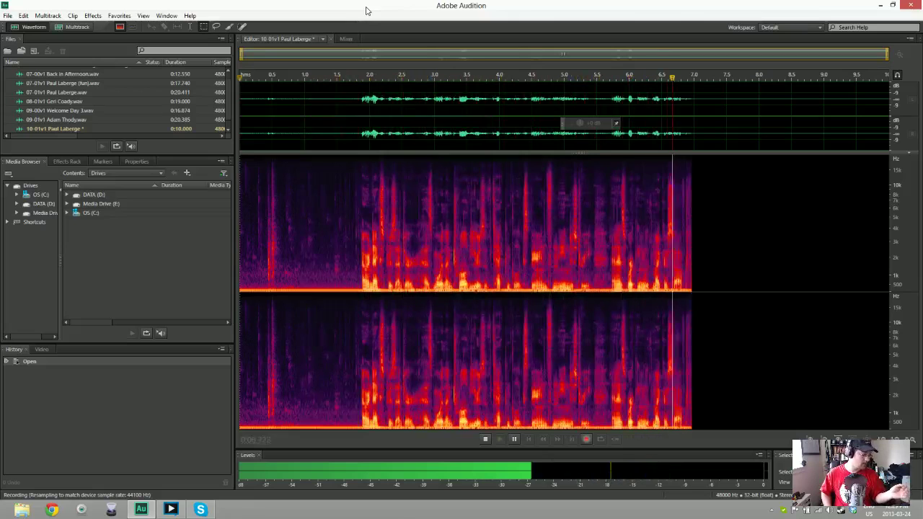
key(space)
key(ctrl+a)
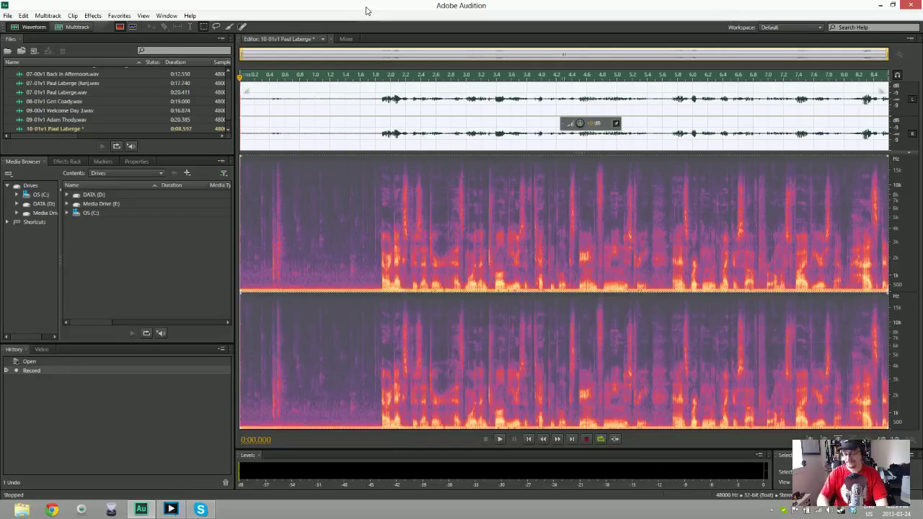
key(Delete)
Record a second trial attempt and delete all of it
key(shift+space)
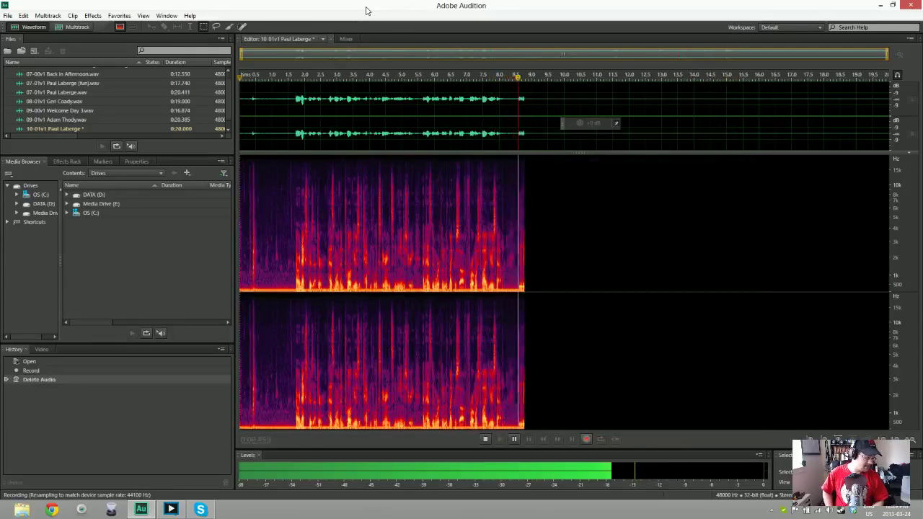
key(space)
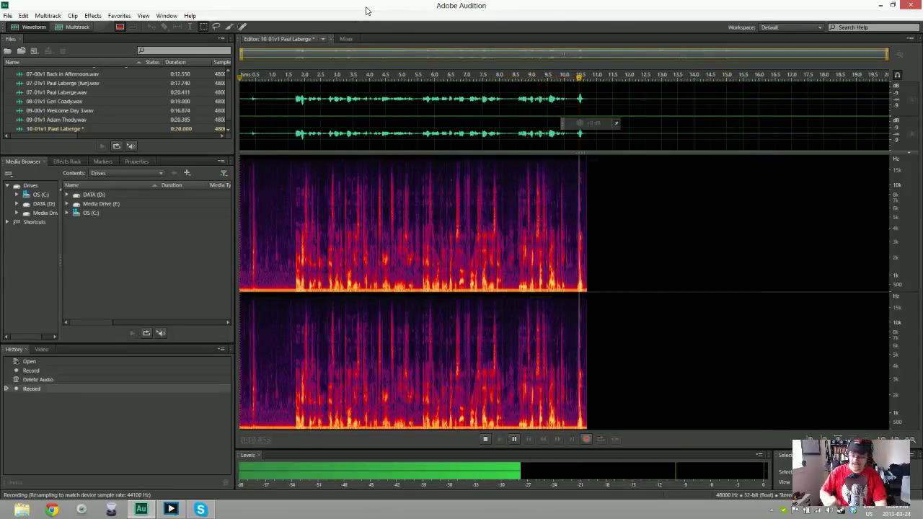
key(ctrl+a)
key(Delete)
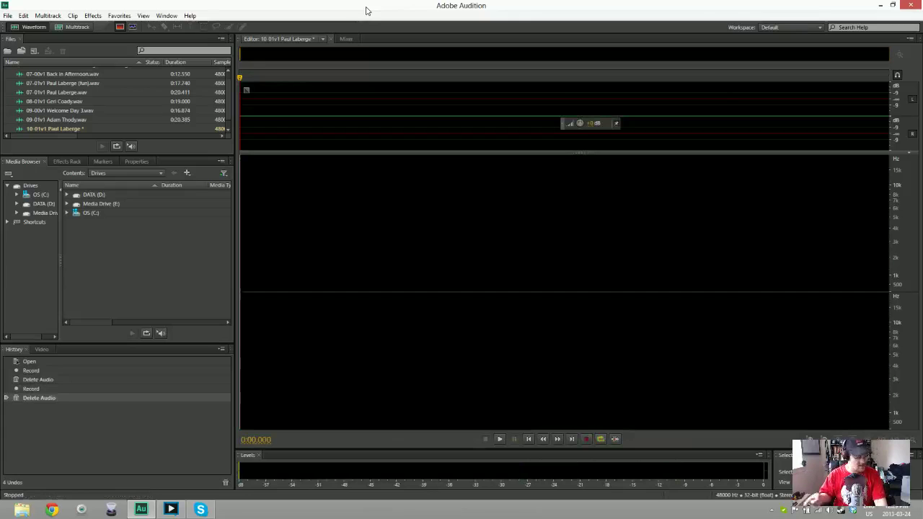
Record two more attempts at the take, deleting each afterwards
key(shift+space)
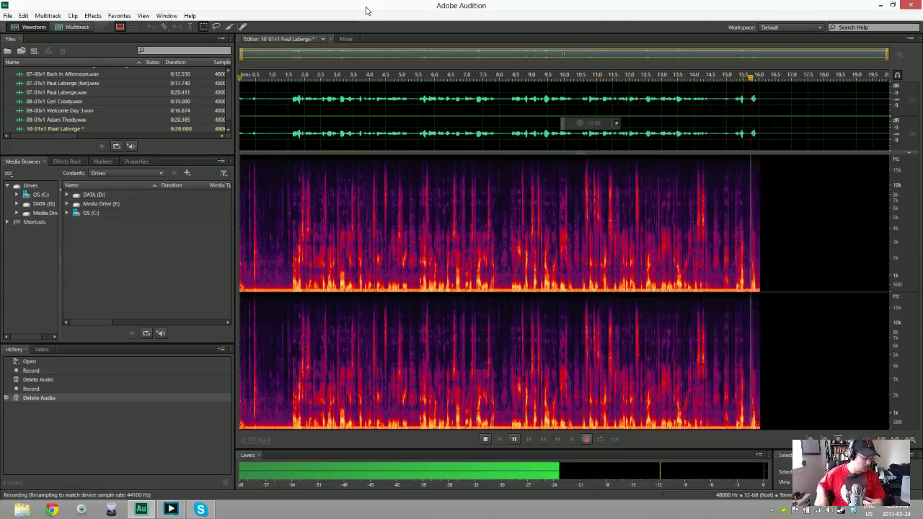
key(space)
key(ctrl+a)
key(Delete)
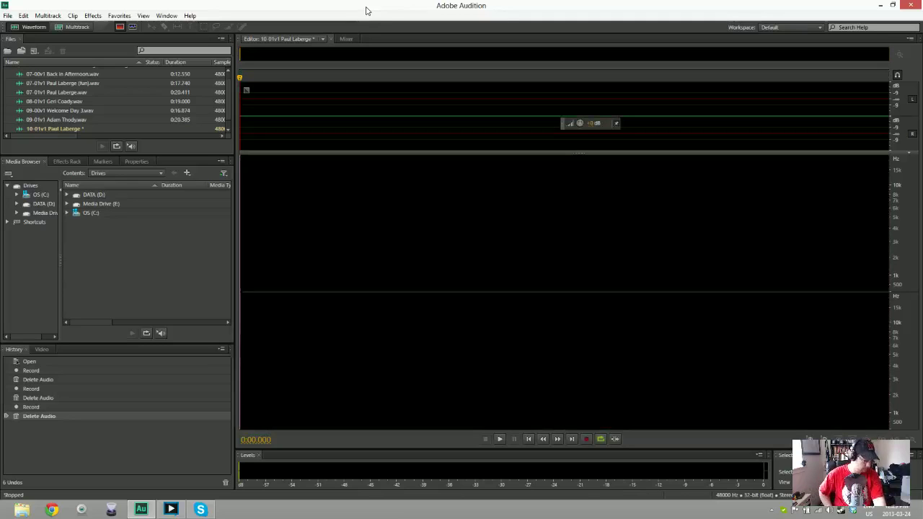
key(shift+space)
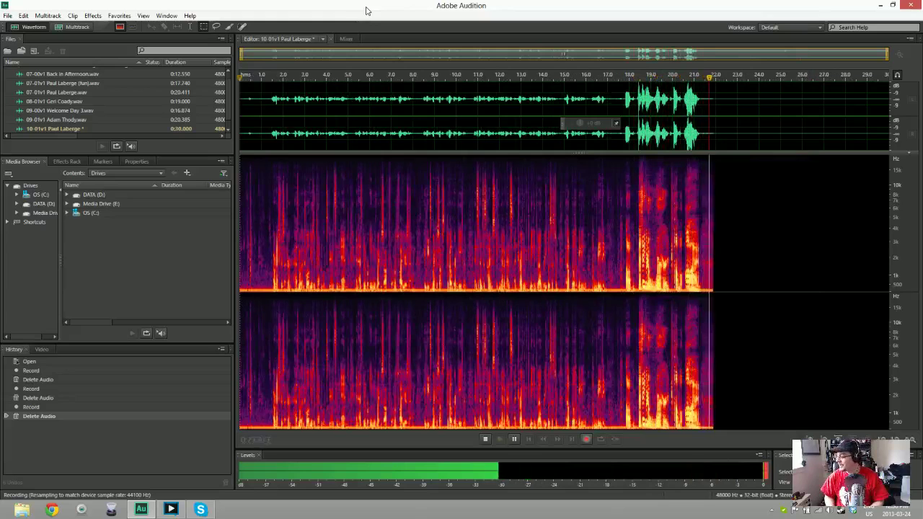
key(space)
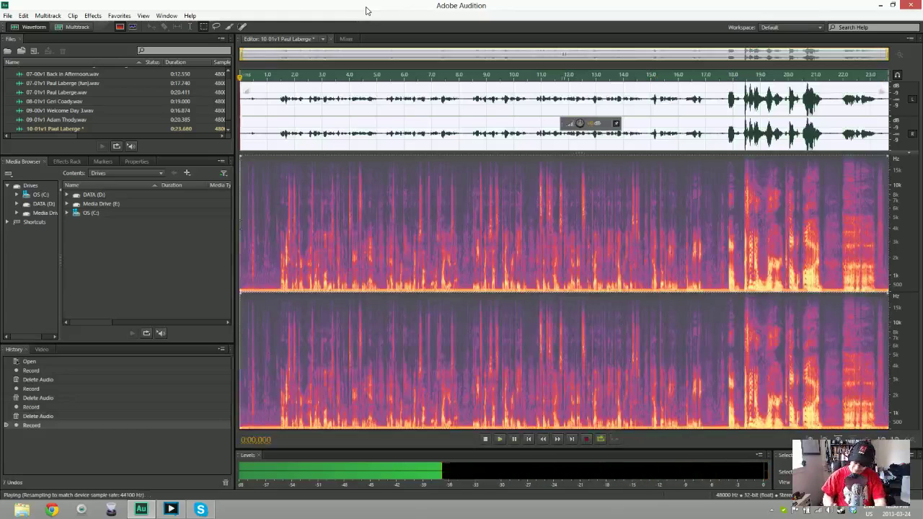
key(ctrl+a)
key(Delete)
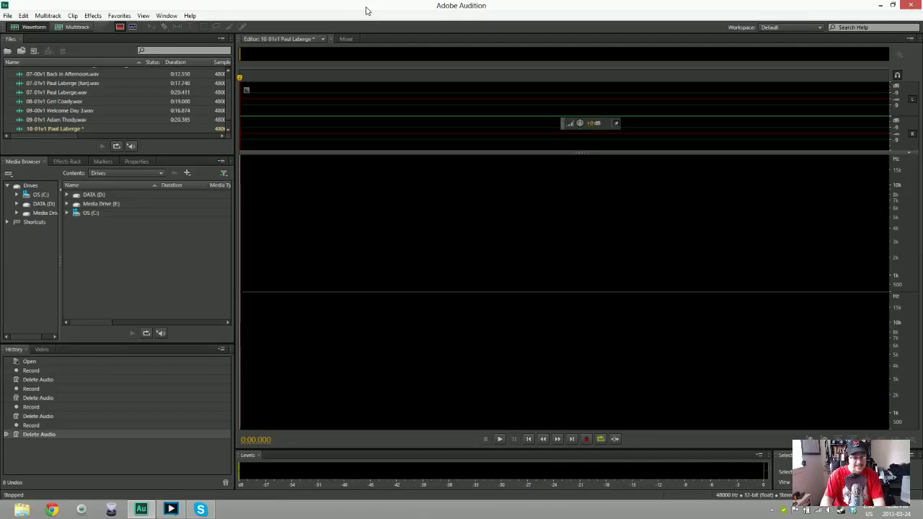
Record a roughly 14.5-second attempt and select all of it
key(shift+space)
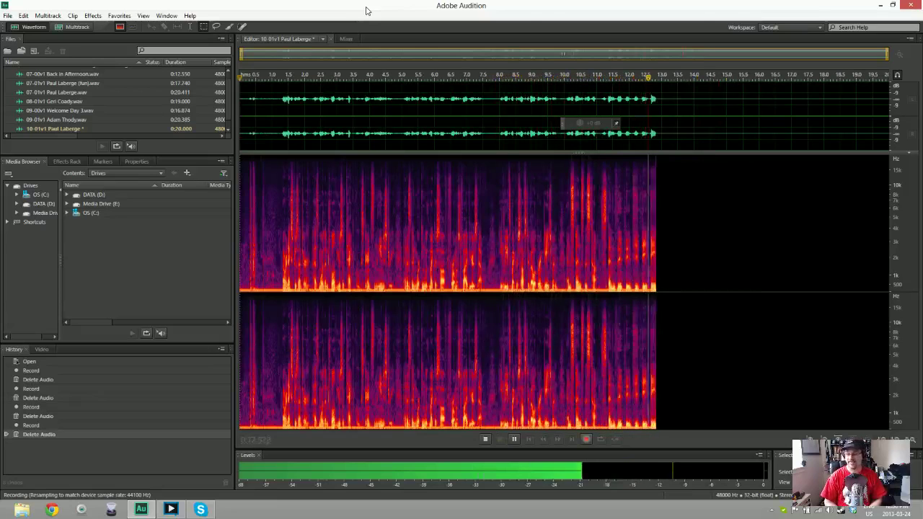
key(space)
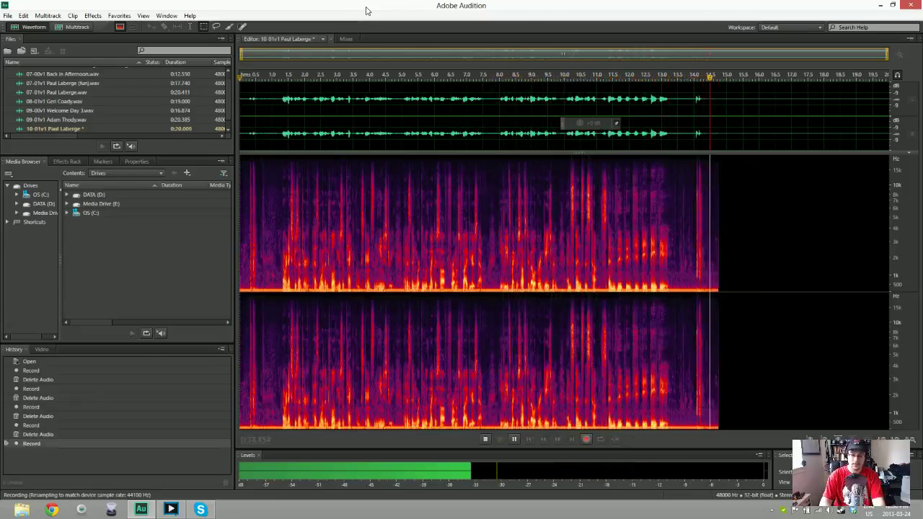
key(ctrl+a)
Delete the selected attempt, then record and discard two more tries
key(Delete)
key(shift+space)
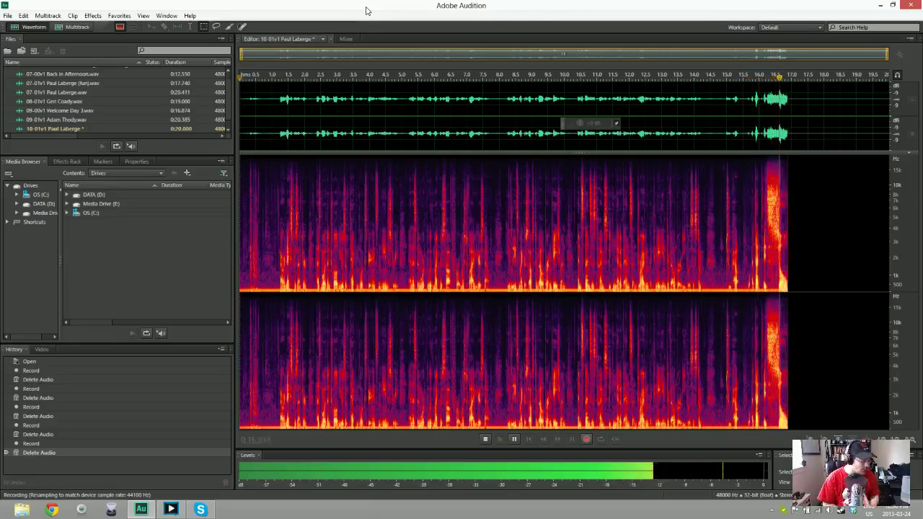
key(space)
key(ctrl+a)
key(Delete)
key(shift+space)
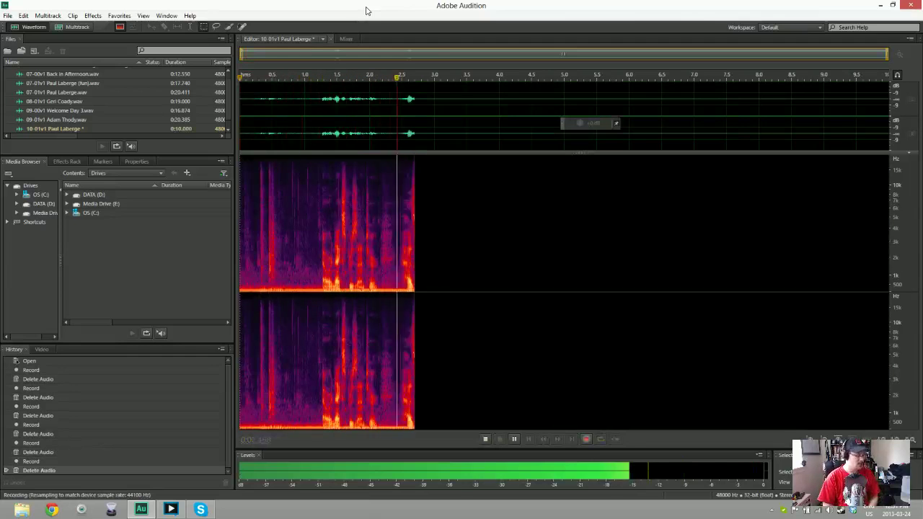
key(space)
key(ctrl+a)
key(Delete)
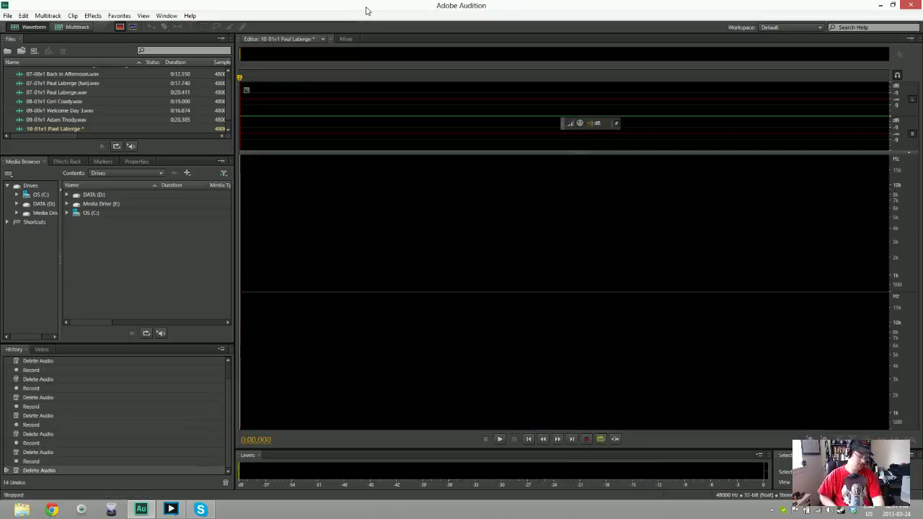
Discard one more try, then record the complete 20.330-second voice take
key(shift+space)
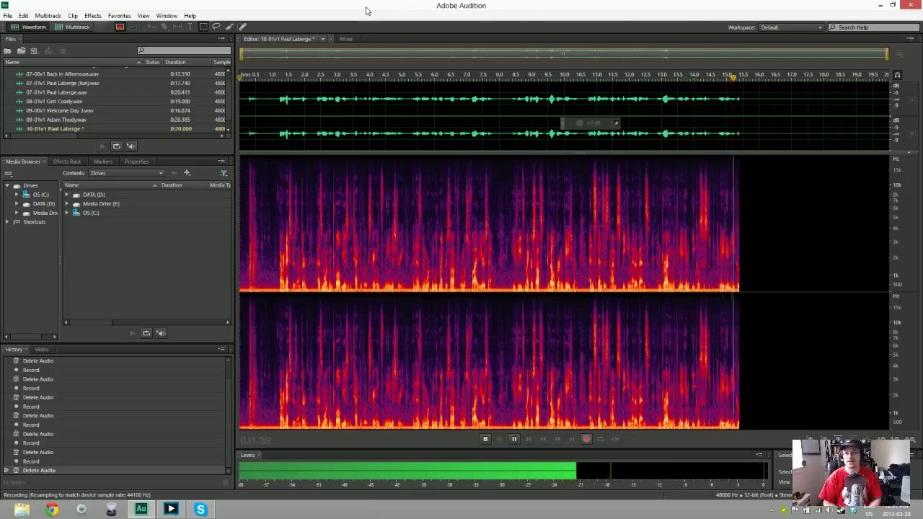
key(space)
key(ctrl+a)
key(Delete)
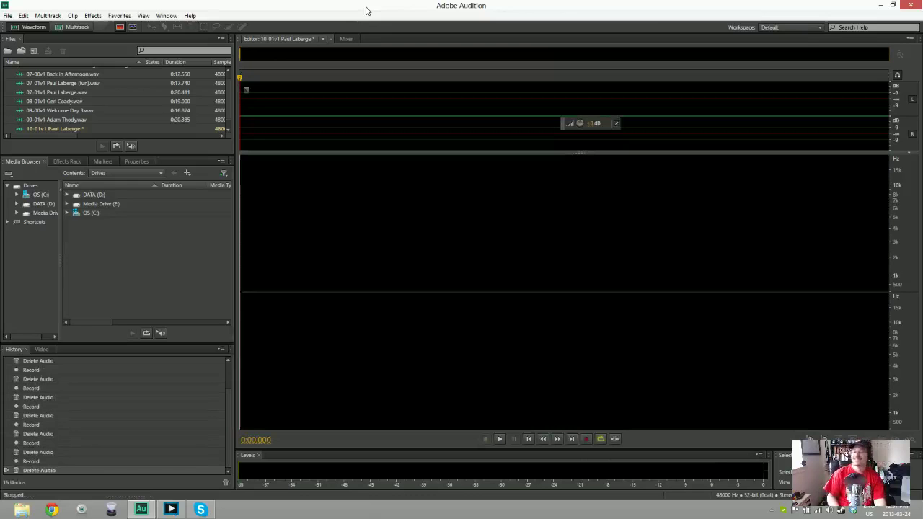
key(shift+space)
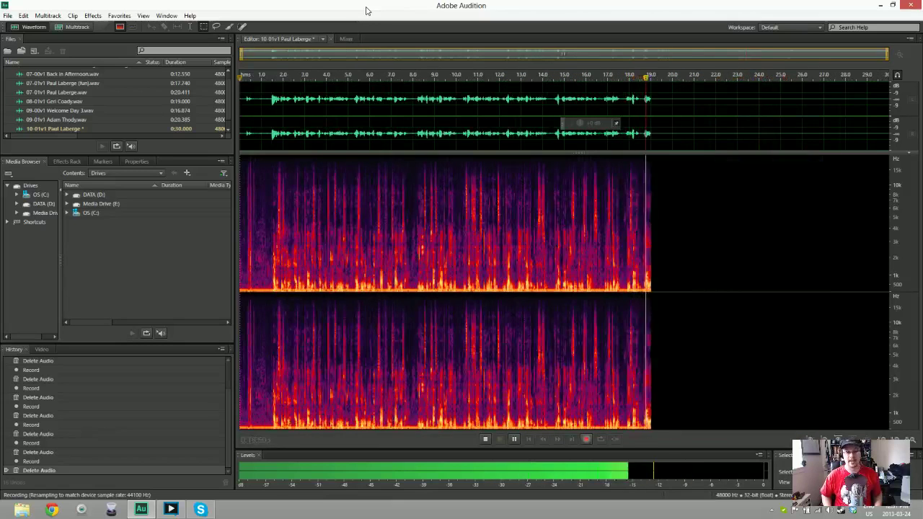
key(space)
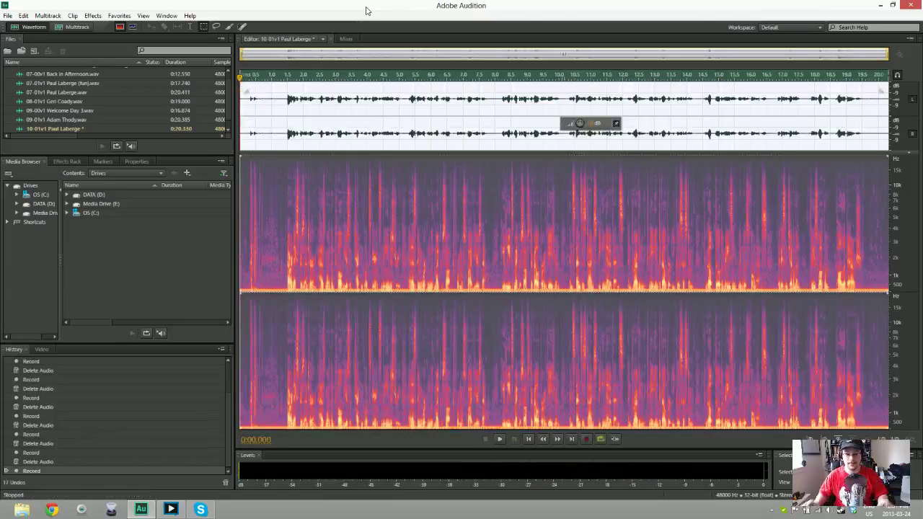
Trim the silent lead-in from the start of the take
key(ctrl+shift+a)
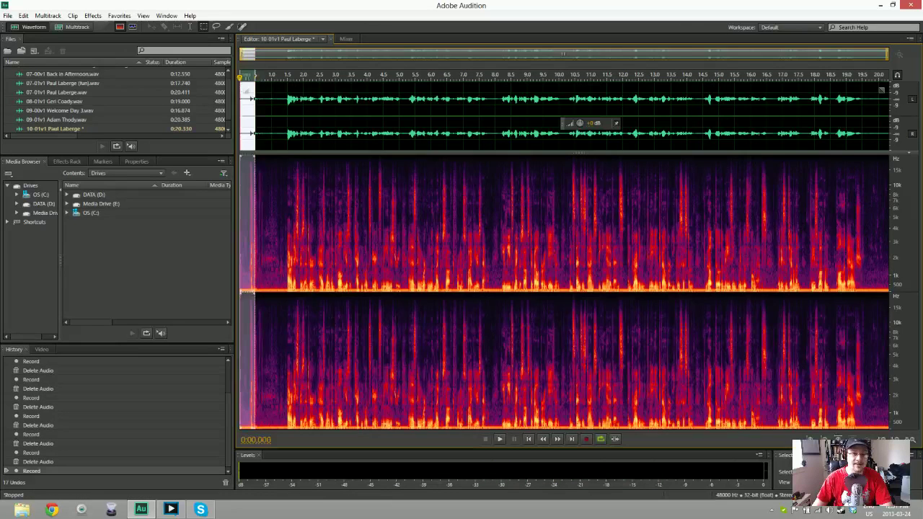
key(Delete)
key(space)
key(space)
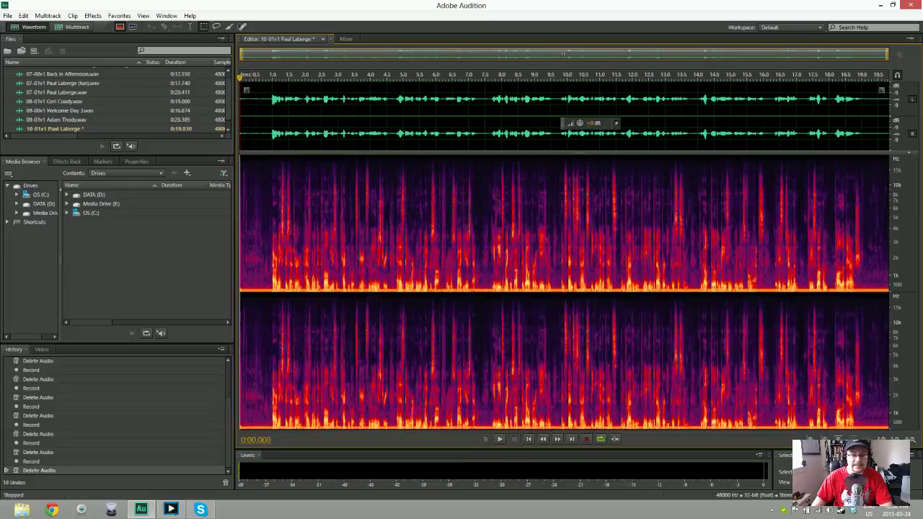
key(Delete)
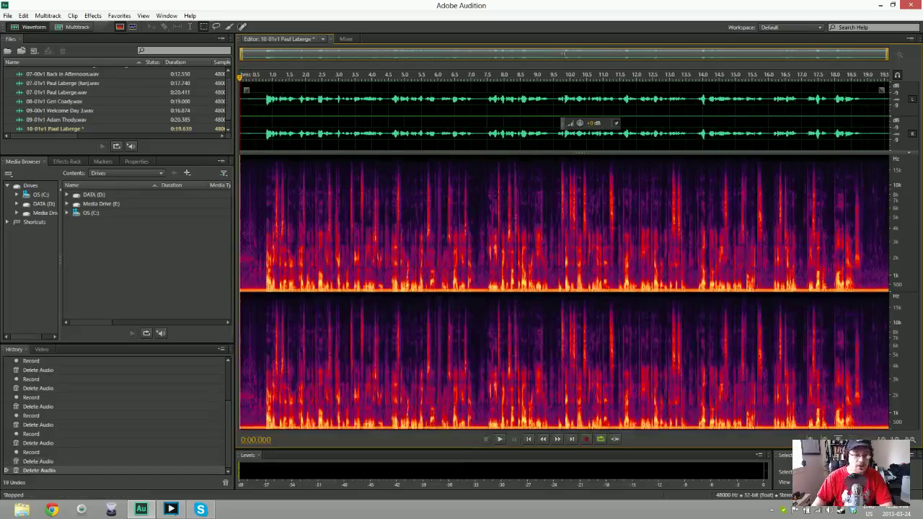
Apply Noise Reduction to the whole take using a noise print from its first 0.8 seconds
drag(240, 94, 264, 90)
key(shift+p)
click(438, 252)
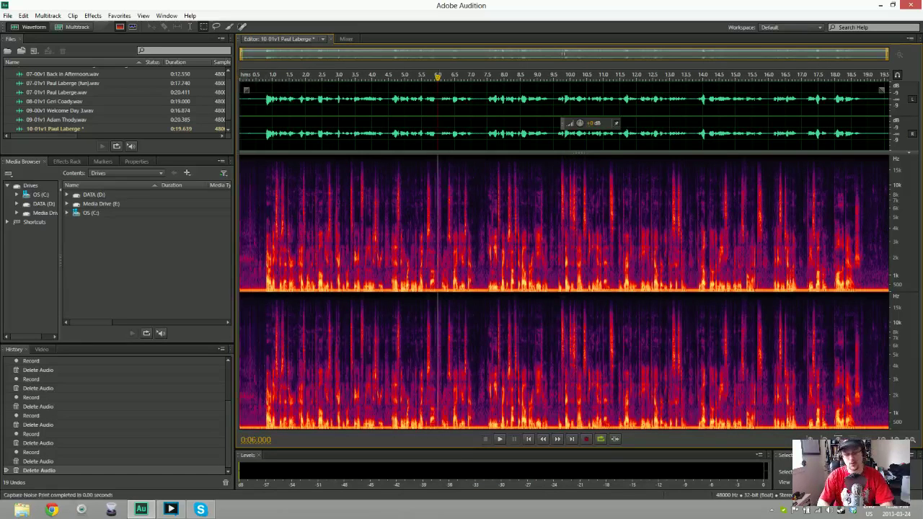
key(ctrl+shift+p)
key(Return)
key(space)
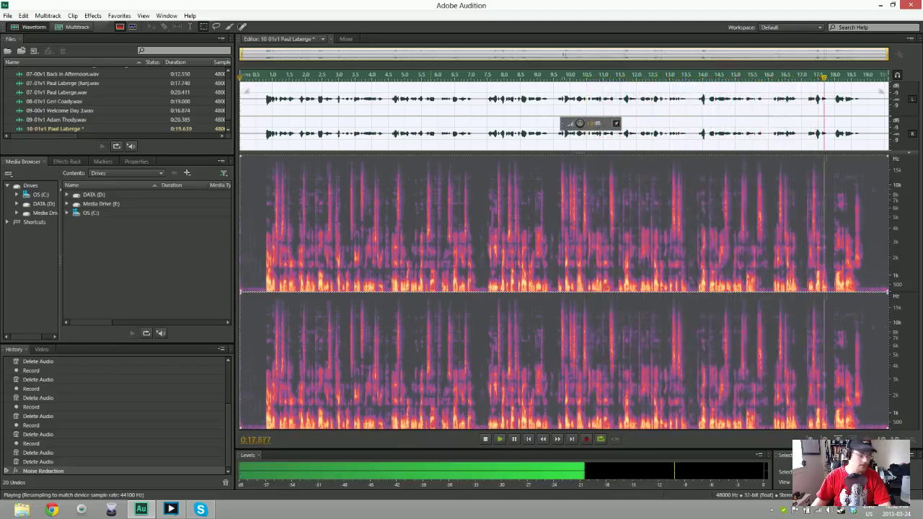
key(space)
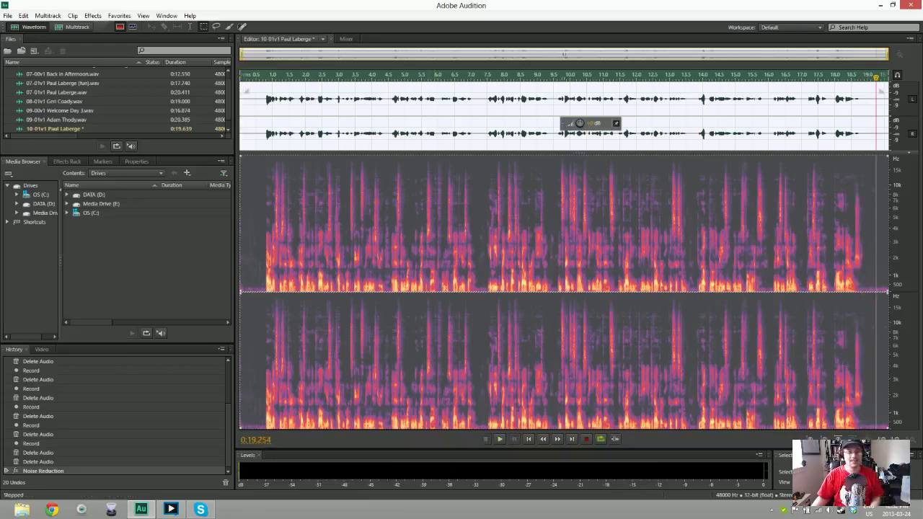
key(ctrl+shift+s)
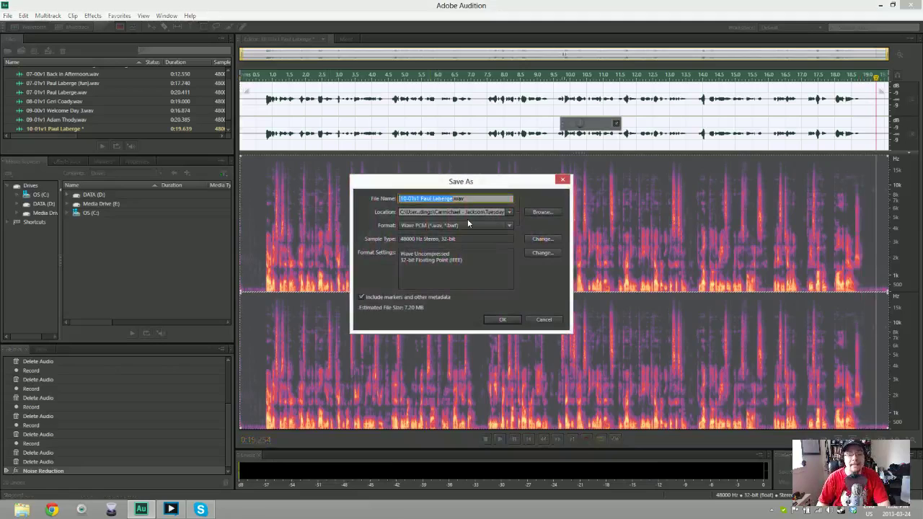
Save the 10-01v1 take as WAV and create a new empty audio file named 11-01v1
key(Return)
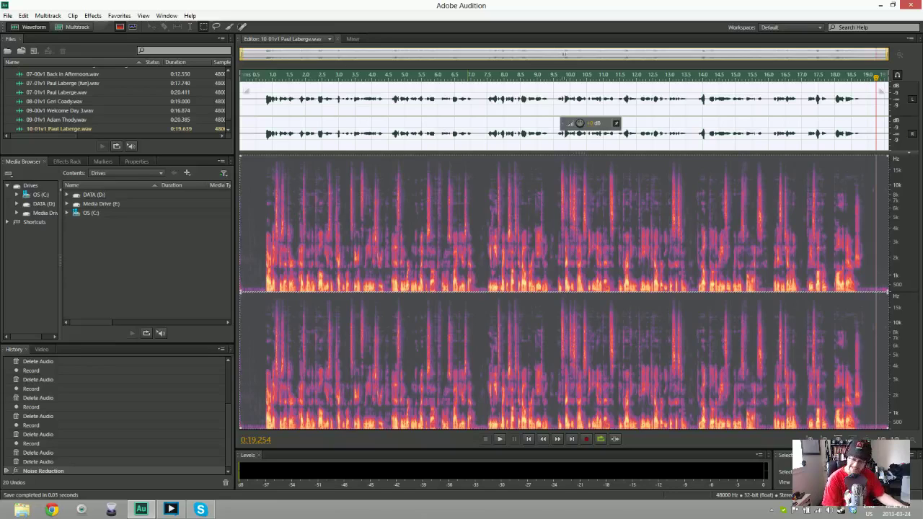
key(ctrl+shift+n)
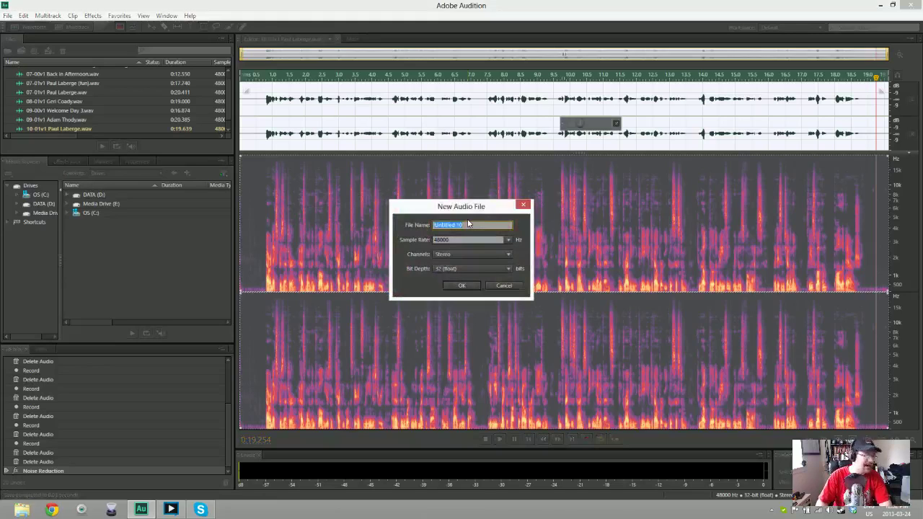
text(11)
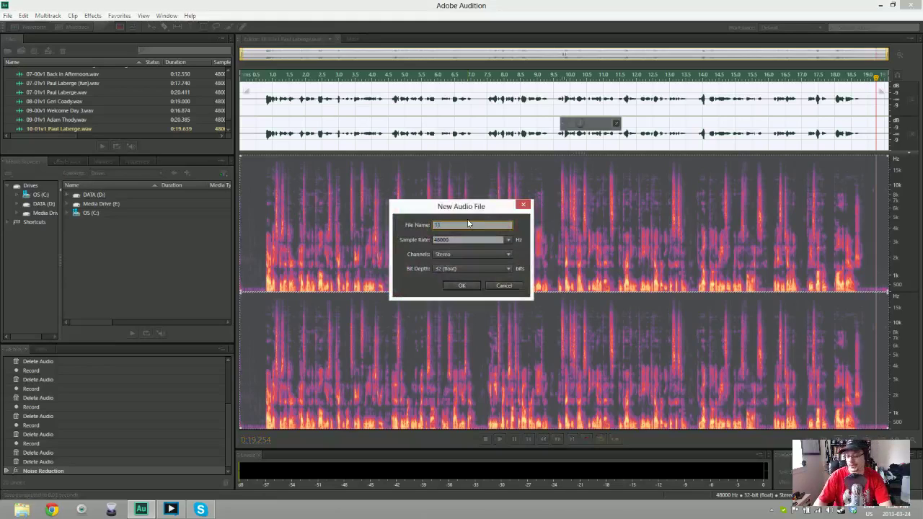
text(-01v1)
key(Return)
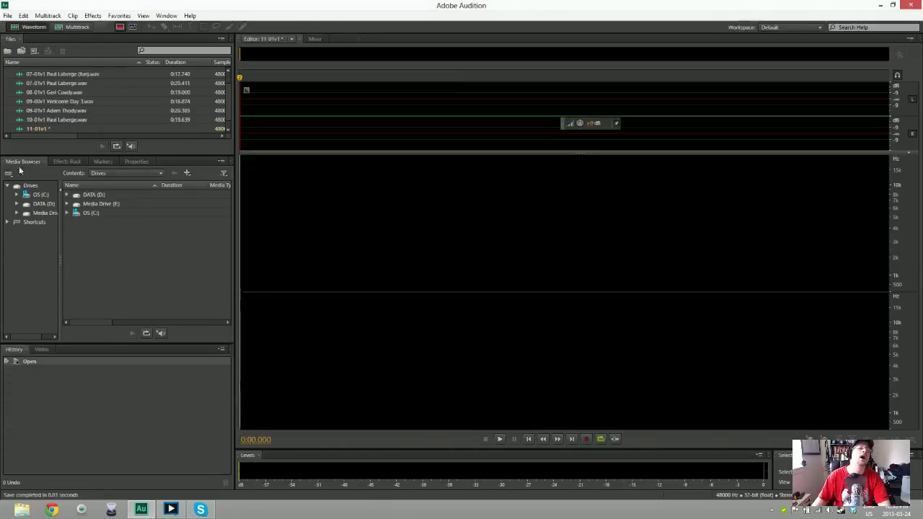
Close the 11-01v1 file without saving it
click(42, 129)
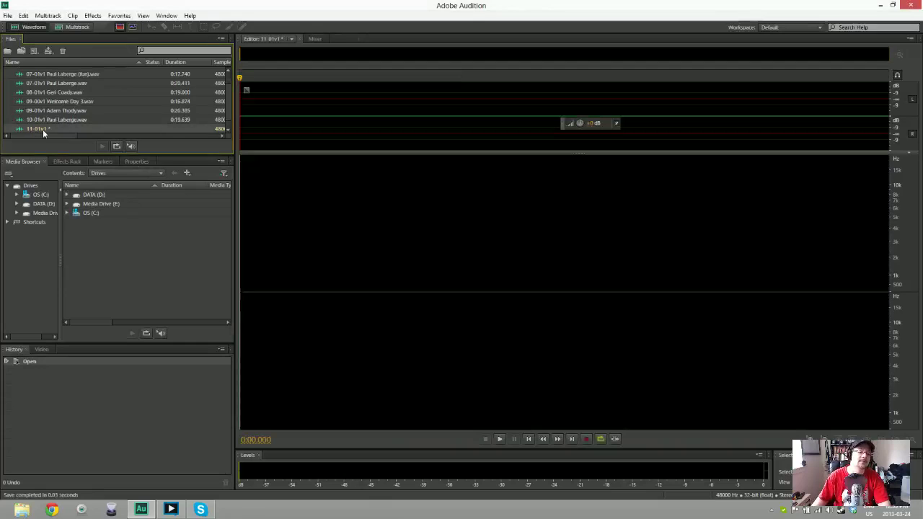
key(Delete)
key(Return)
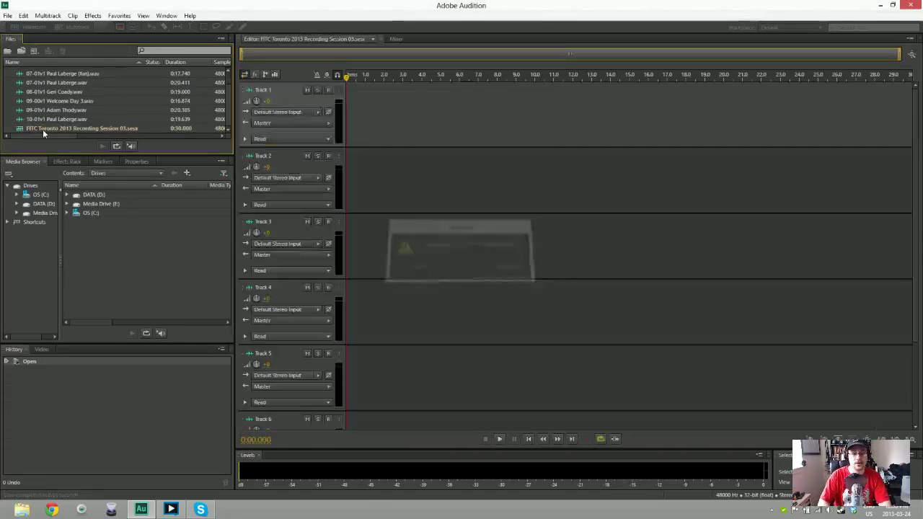
Create a new 48000 Hz stereo audio file named 11-01v1 plus both speakers' names
key(ctrl+shift+n)
text(11-01v1)
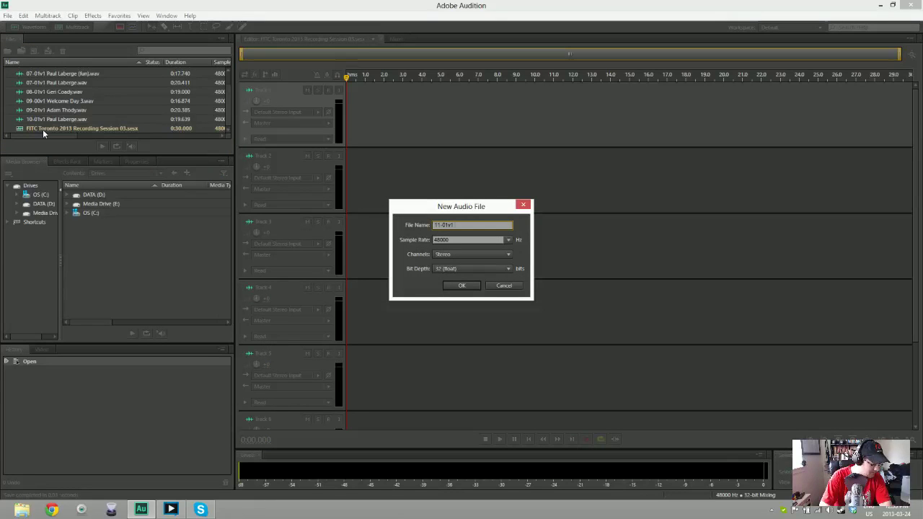
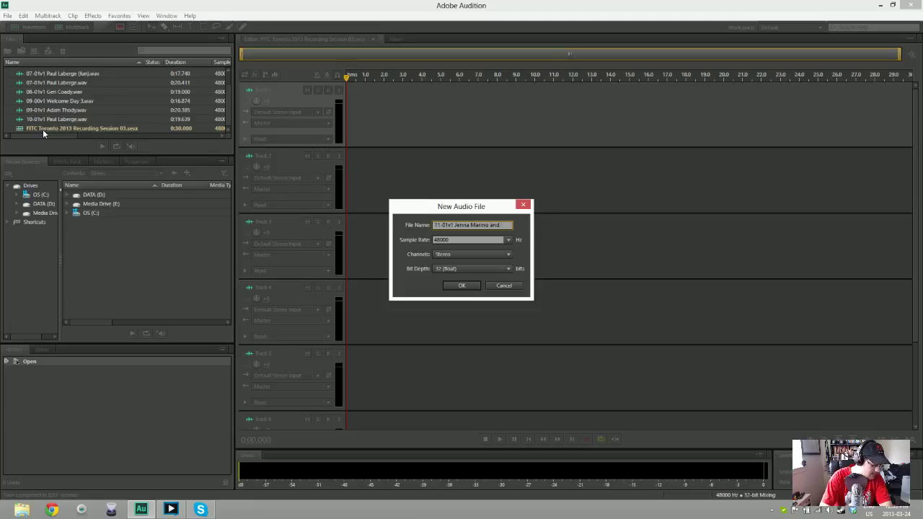
text(trick)
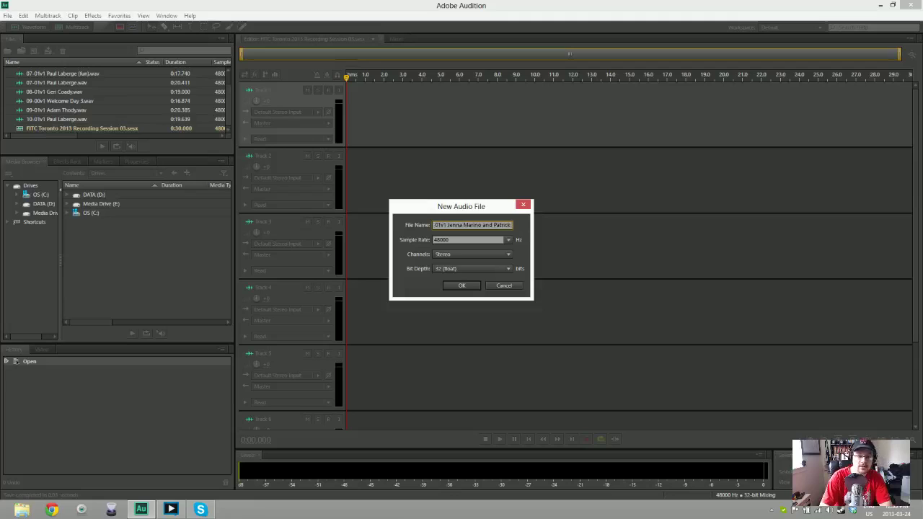
text( Haniel)
key(BackSpace)
text(y)
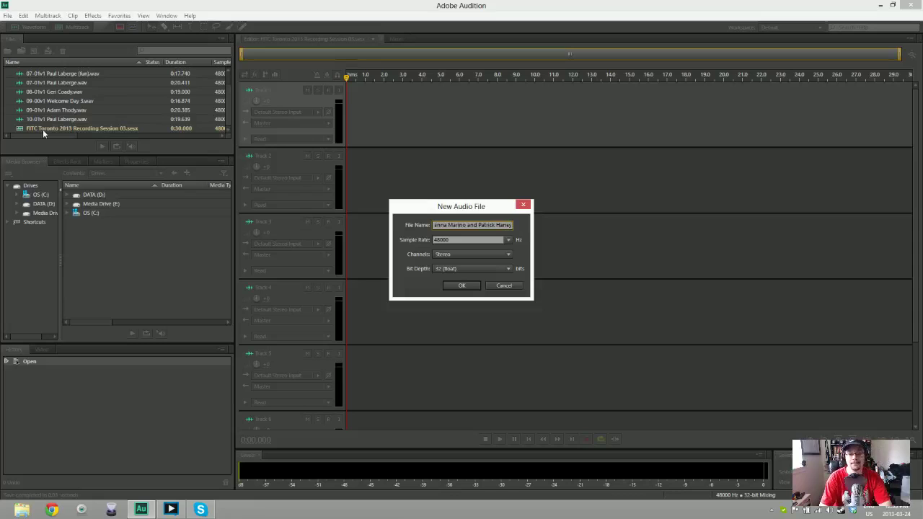
key(Return)
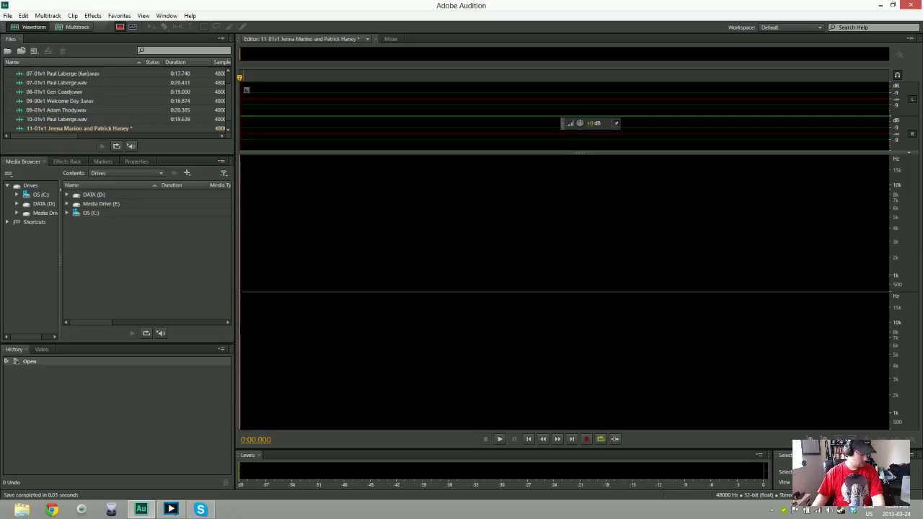
key(shift+space)
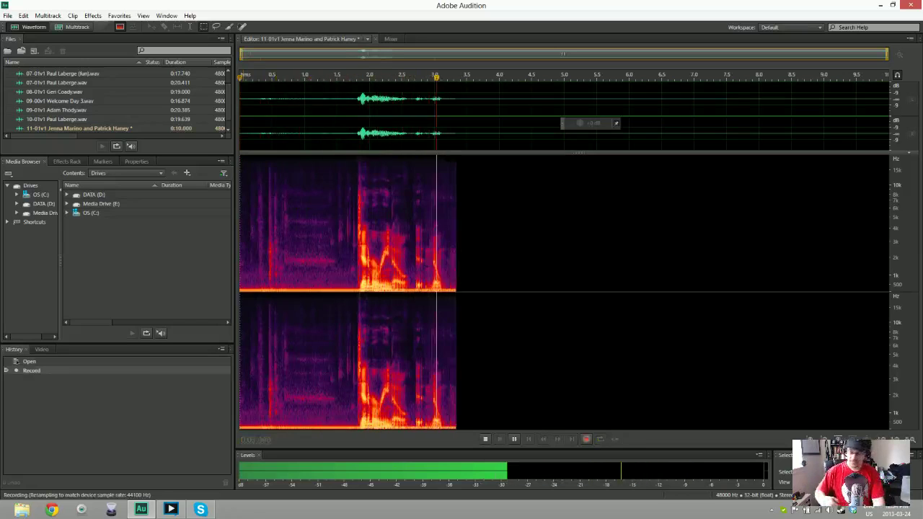
key(space)
key(Delete)
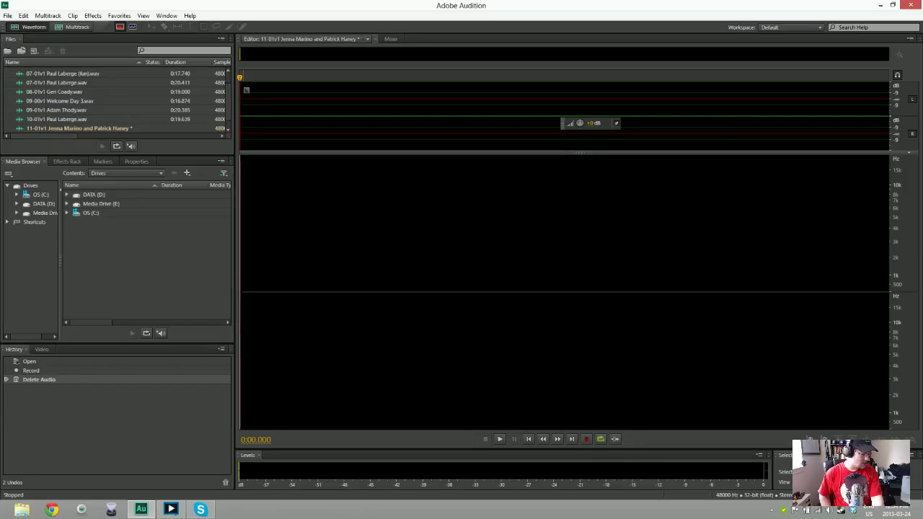
key(shift+space)
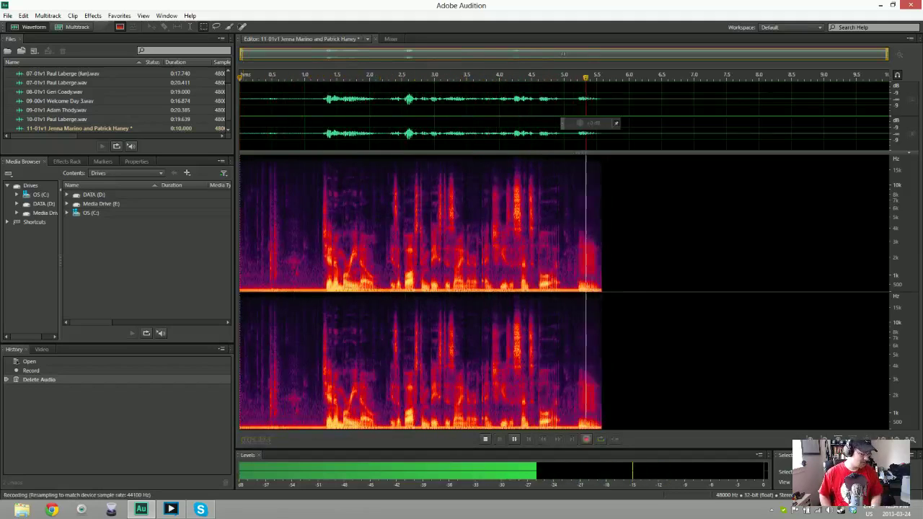
key(space)
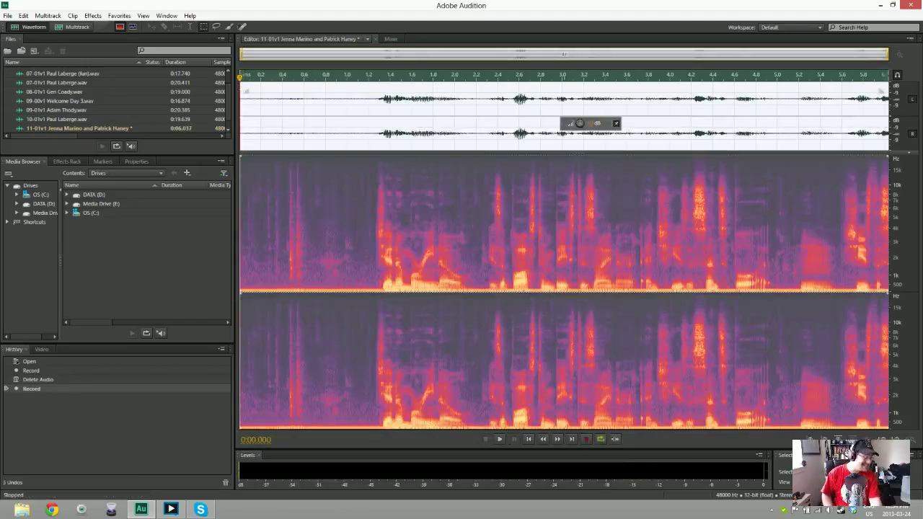
key(Delete)
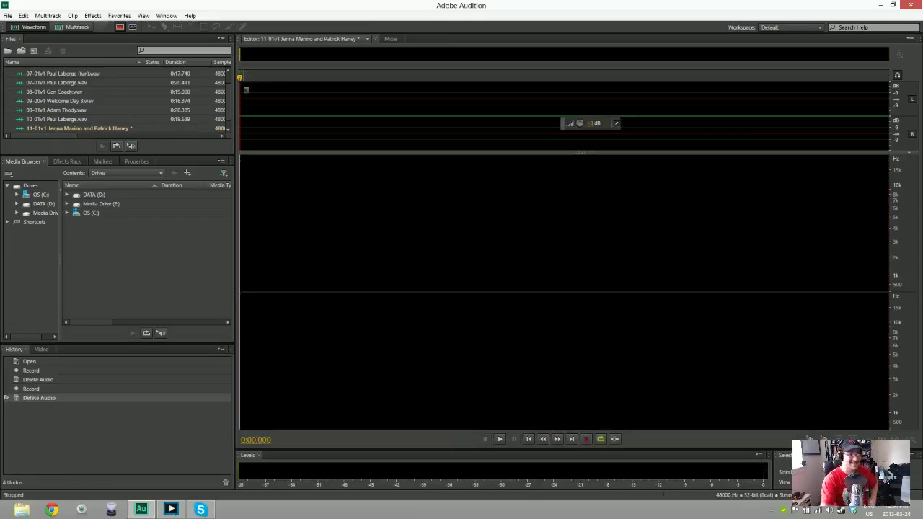
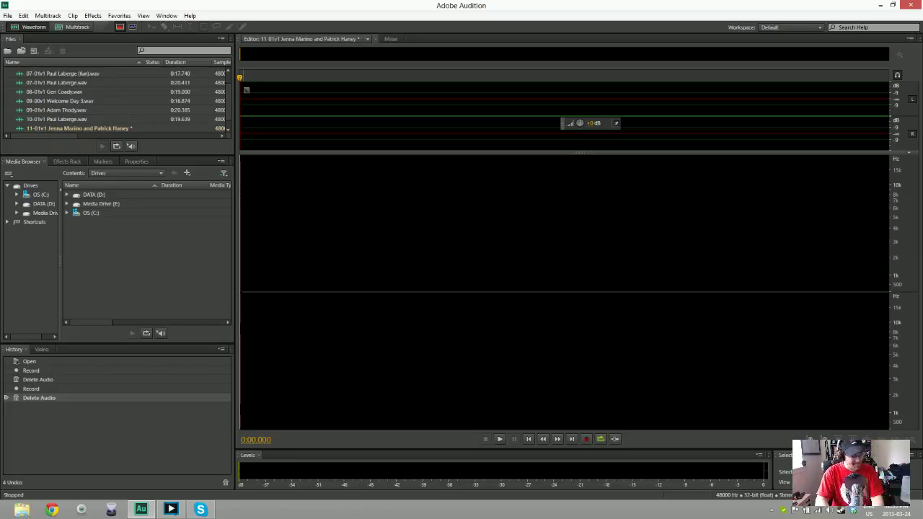
Record four false-start voice takes and discard each one
key(shift+space)
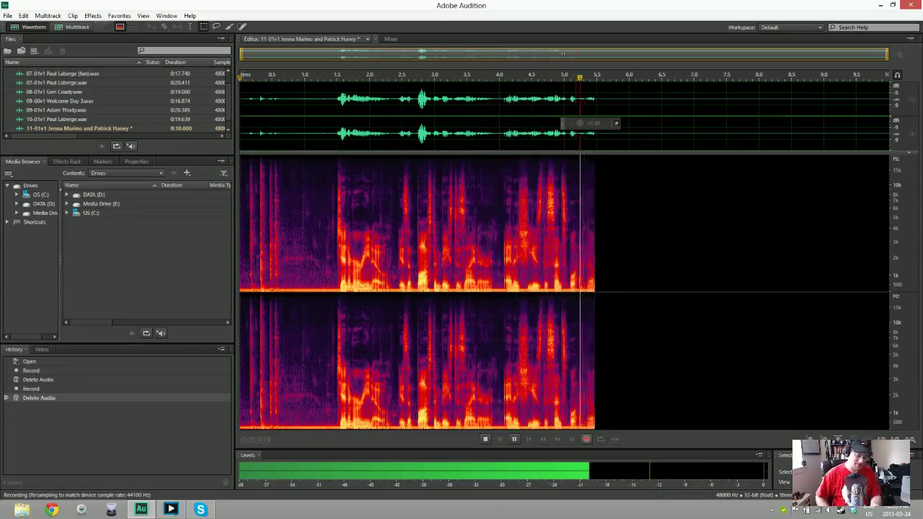
key(space)
key(ctrl+a)
key(Delete)
key(shift+space)
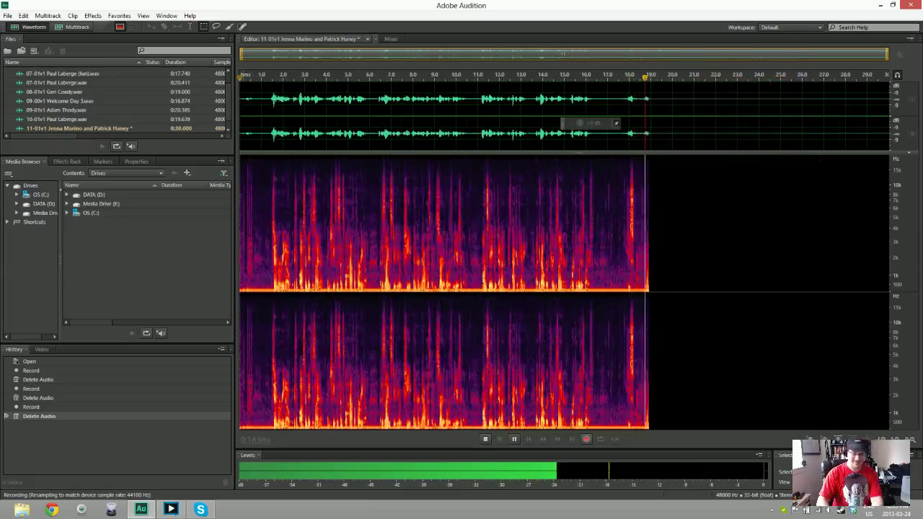
key(space)
key(ctrl+a)
key(Delete)
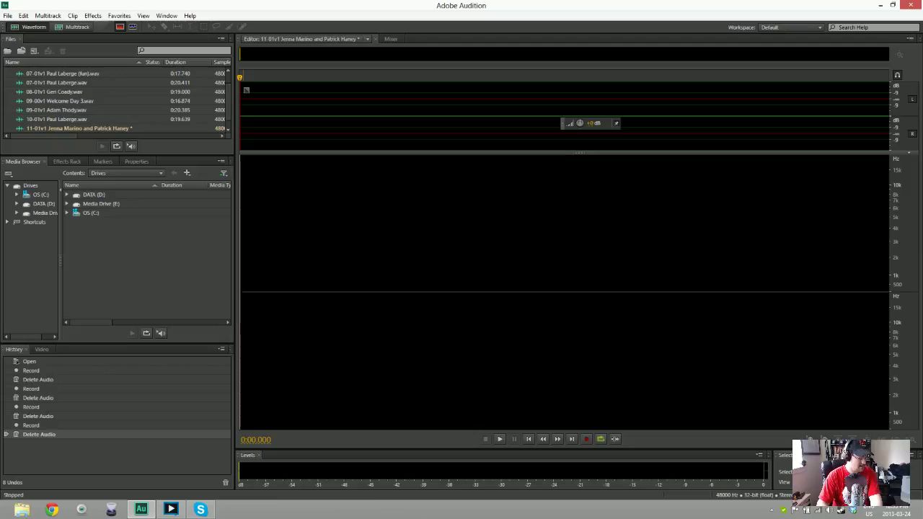
key(shift+space)
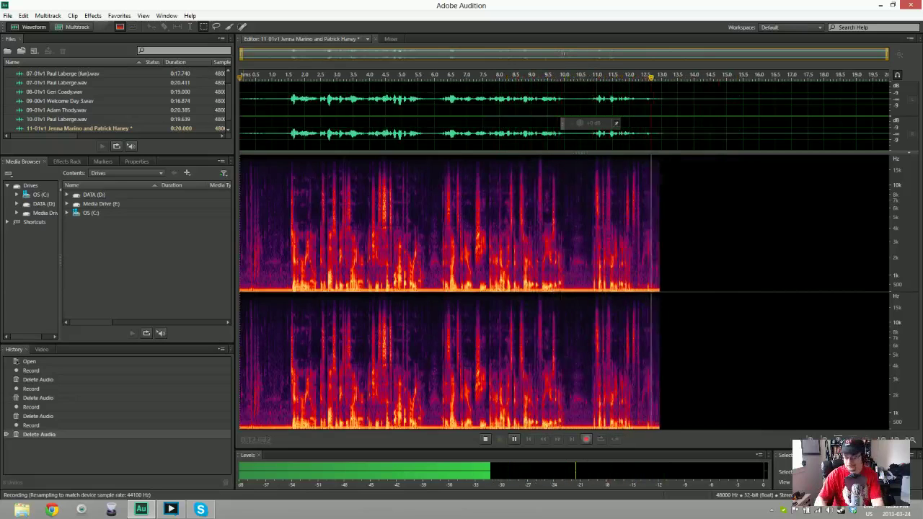
key(space)
key(Delete)
key(shift+space)
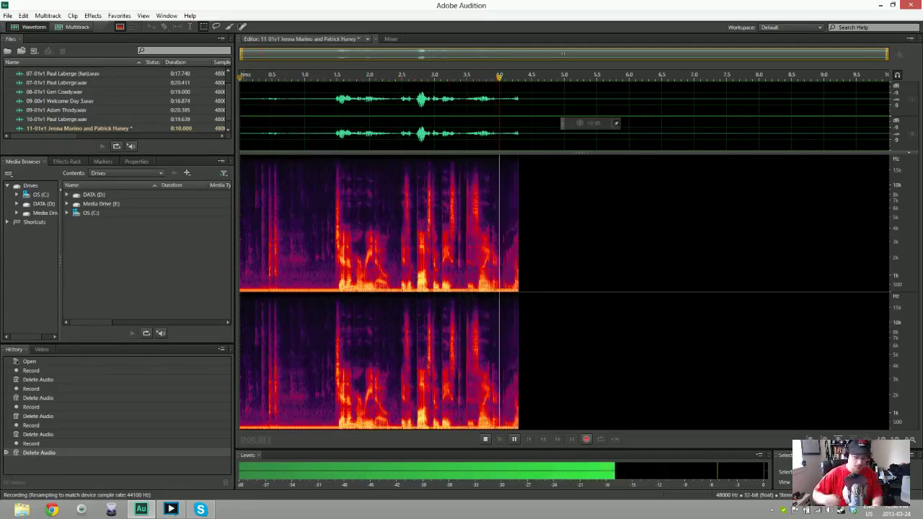
key(space)
key(ctrl+a)
key(Delete)
Record and throw away four more rejected voice-over attempts
key(shift+space)
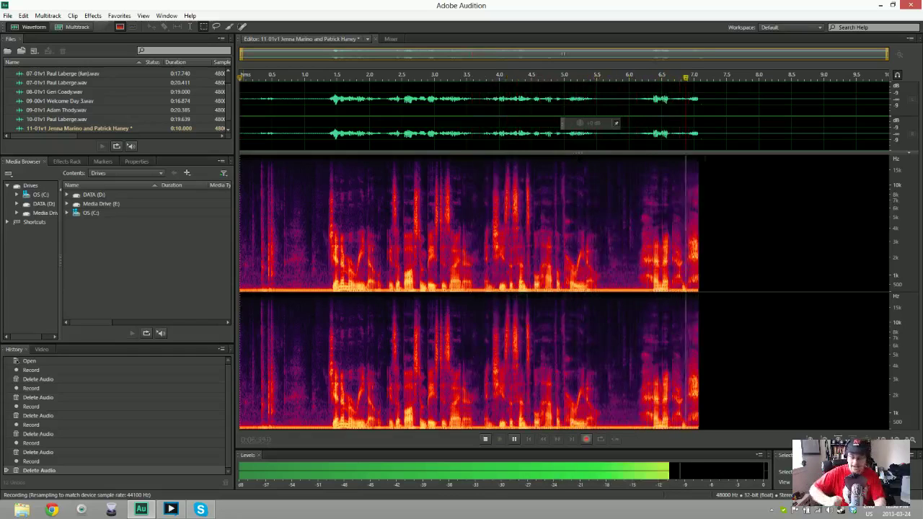
key(space)
key(ctrl+a)
key(Delete)
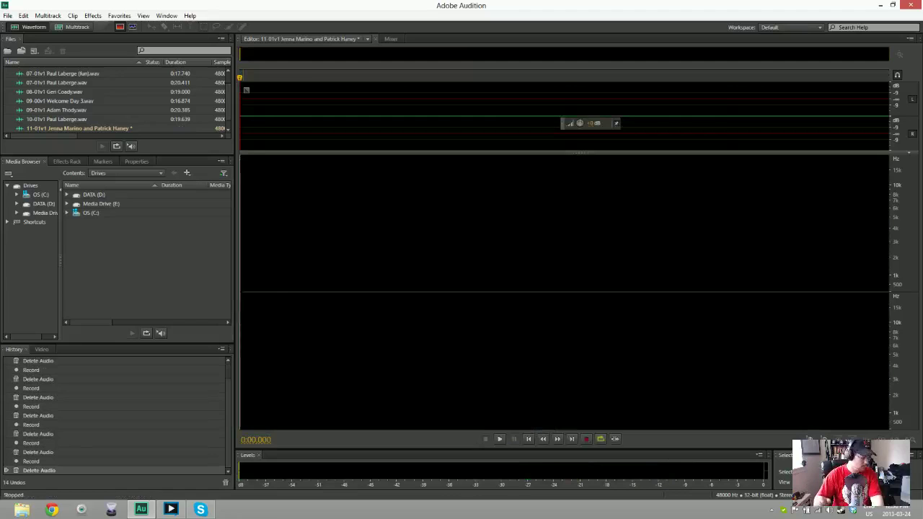
key(shift+space)
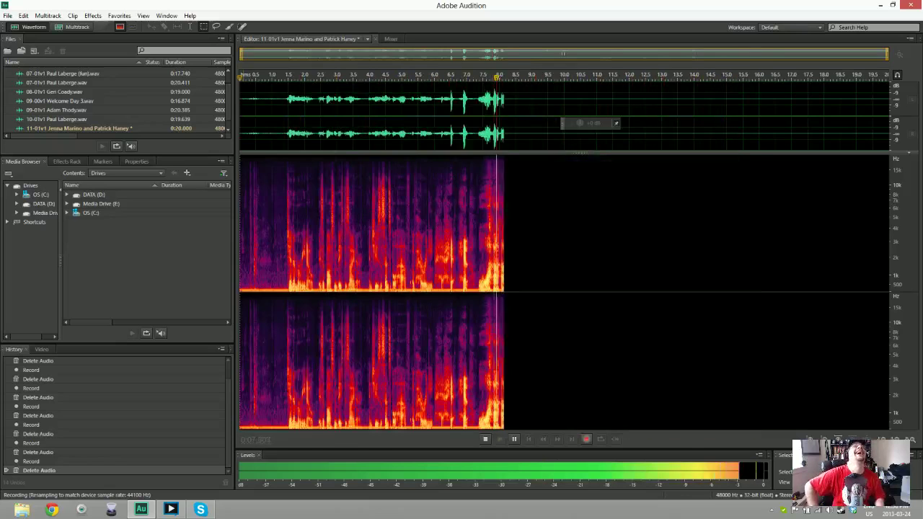
key(space)
key(ctrl+a)
key(Delete)
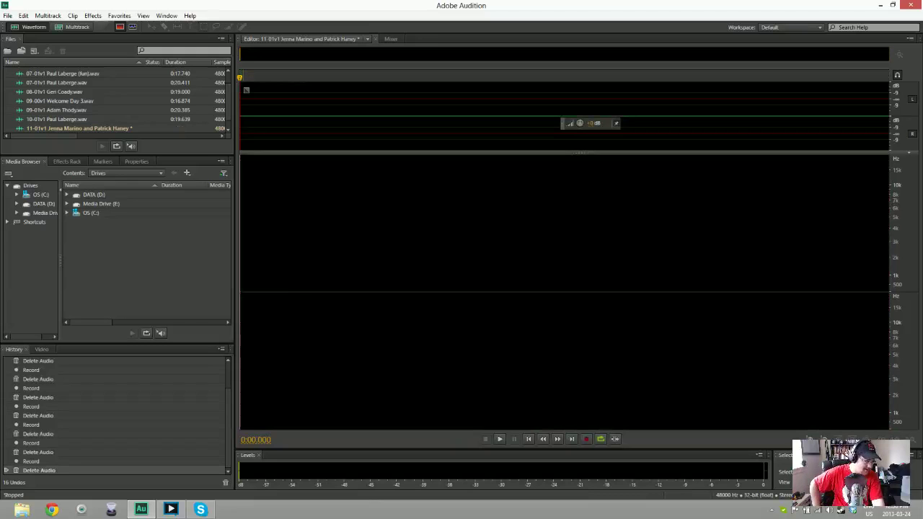
key(shift+space)
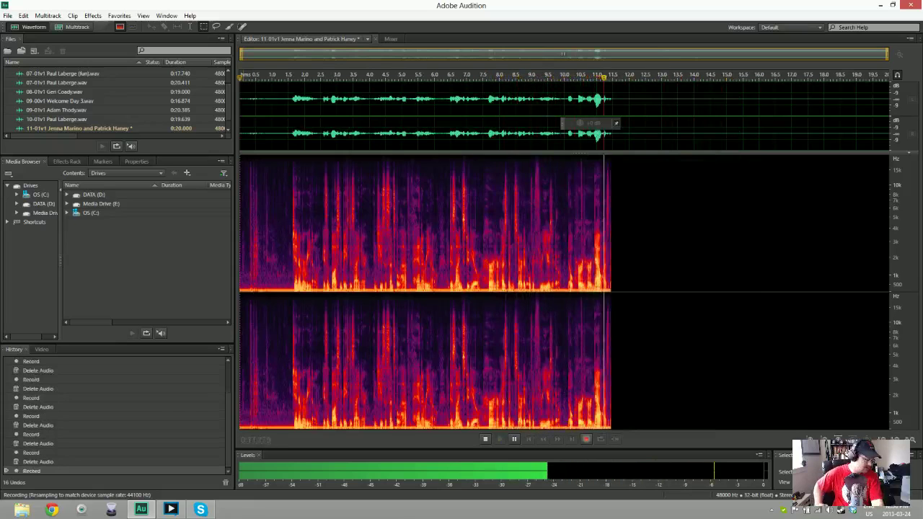
key(space)
key(Delete)
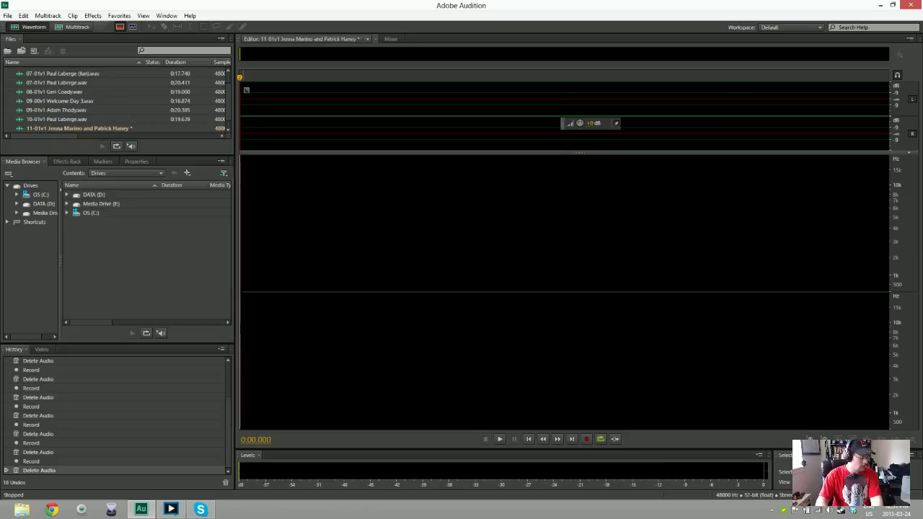
key(shift+space)
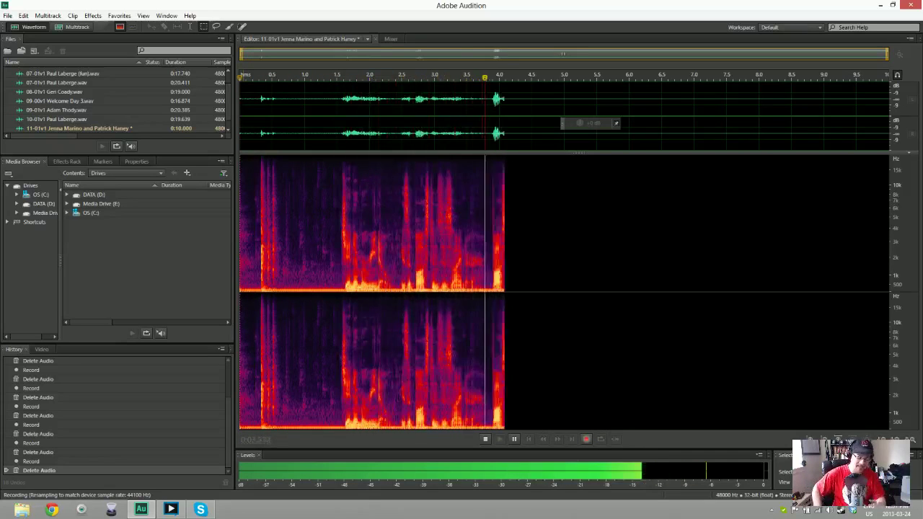
key(space)
key(ctrl+a)
key(Delete)
Discard three last attempts, then record the final take of about 25.5 seconds
key(shift+space)
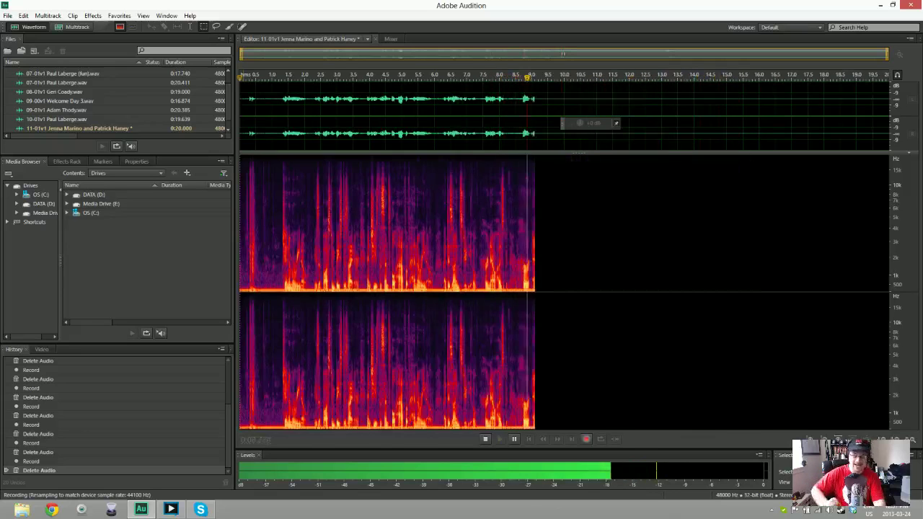
key(space)
key(ctrl+a)
key(Delete)
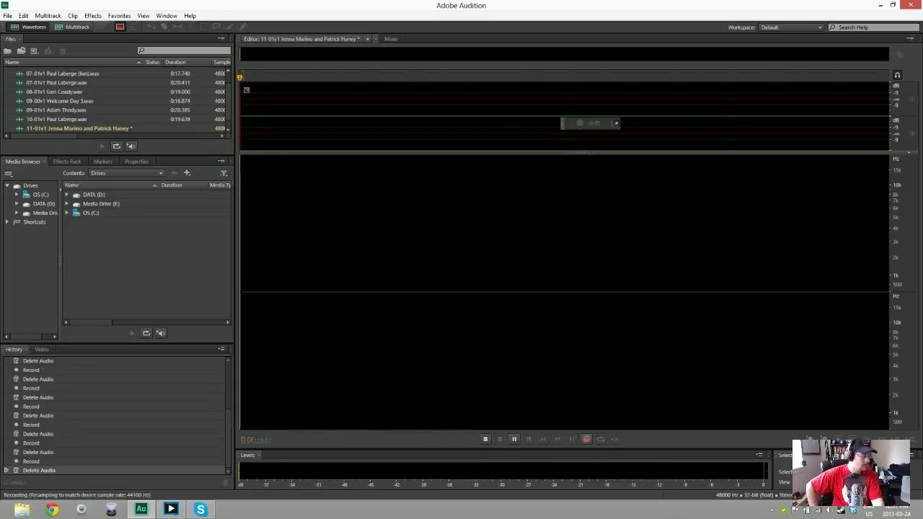
key(shift+space)
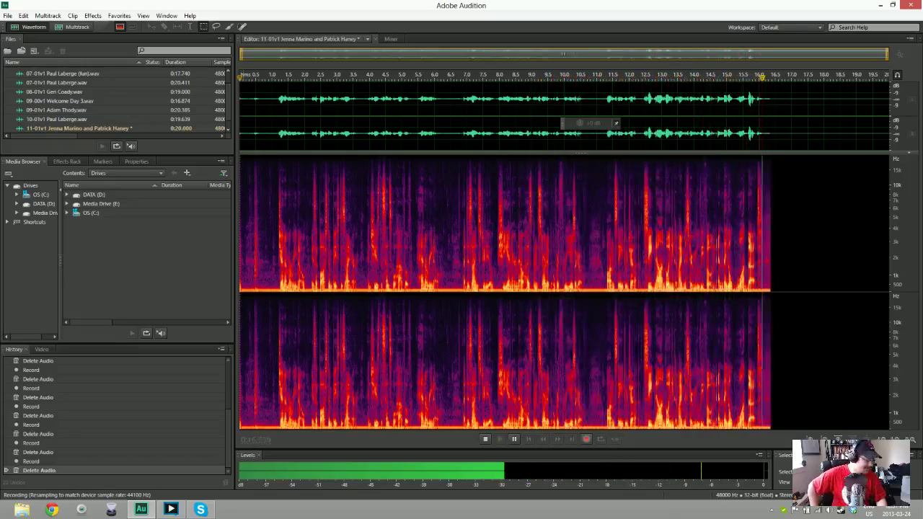
key(space)
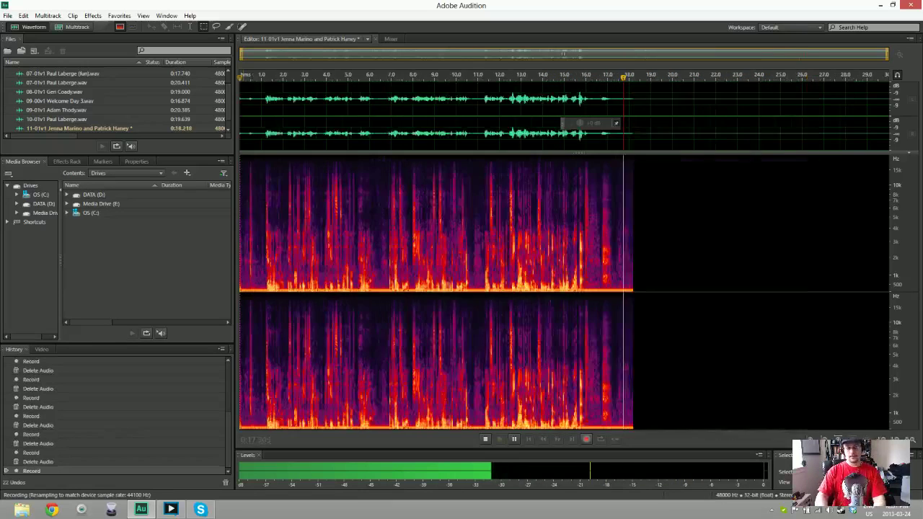
key(ctrl+z)
key(shift+space)
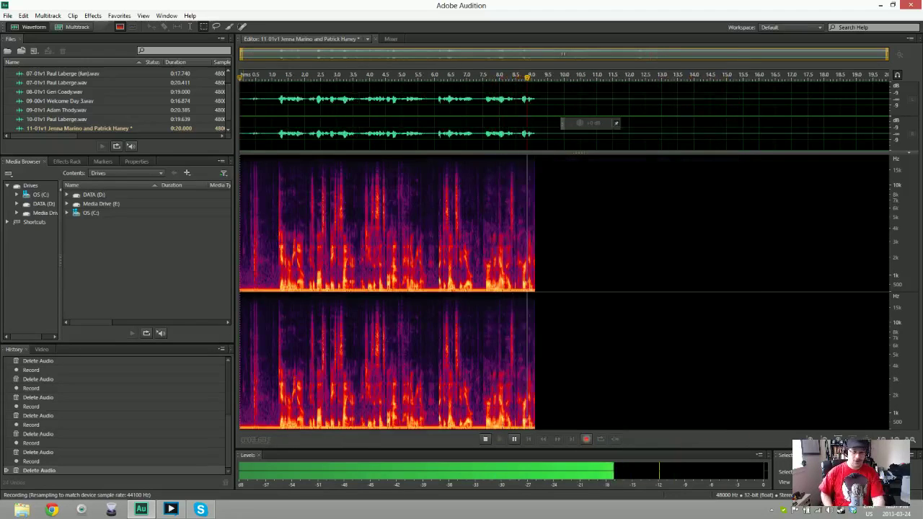
key(space)
key(Delete)
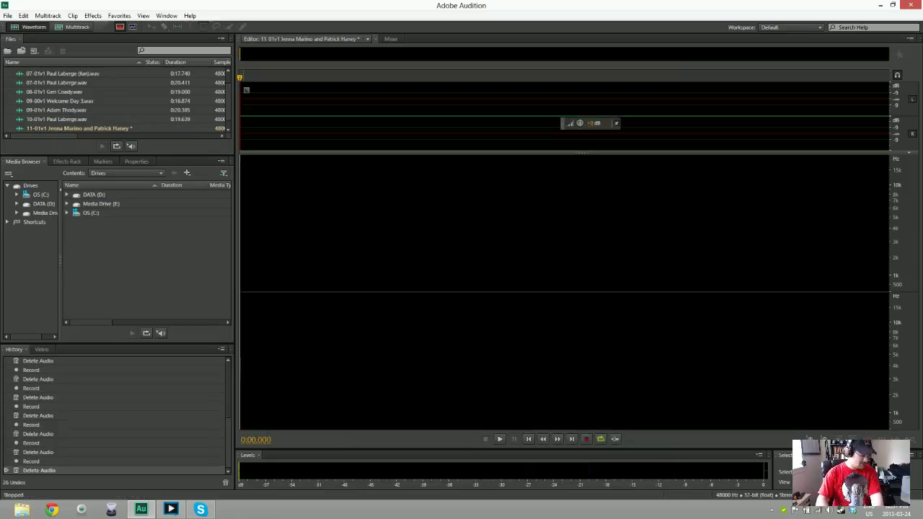
key(shift+space)
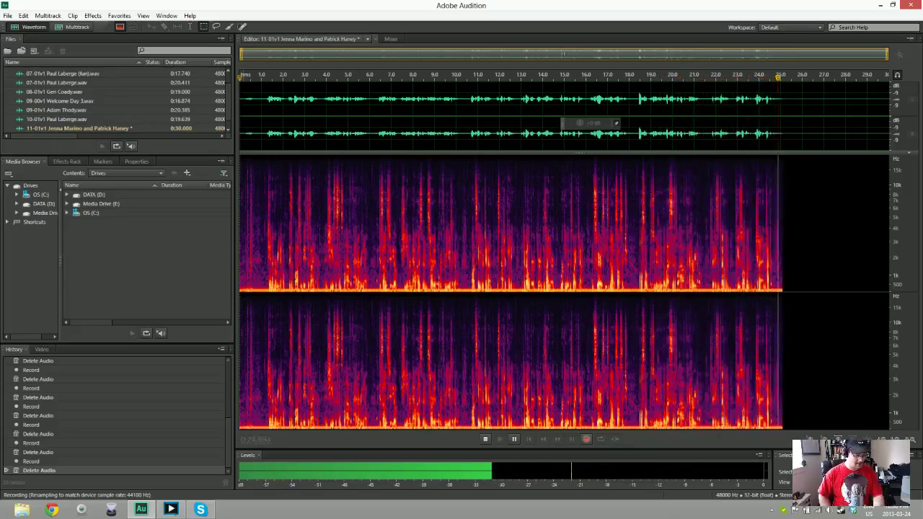
key(space)
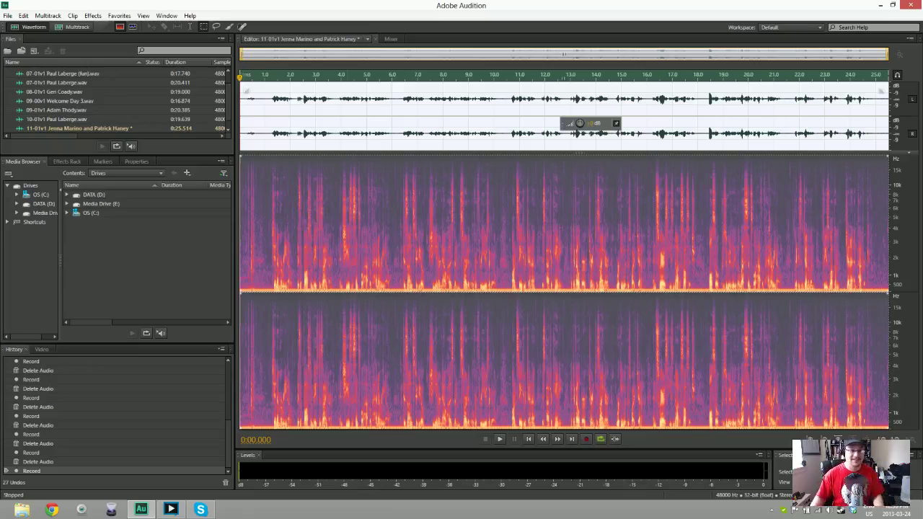
Trim the leading silence before 0.679 s from the start of the take
click(257, 131)
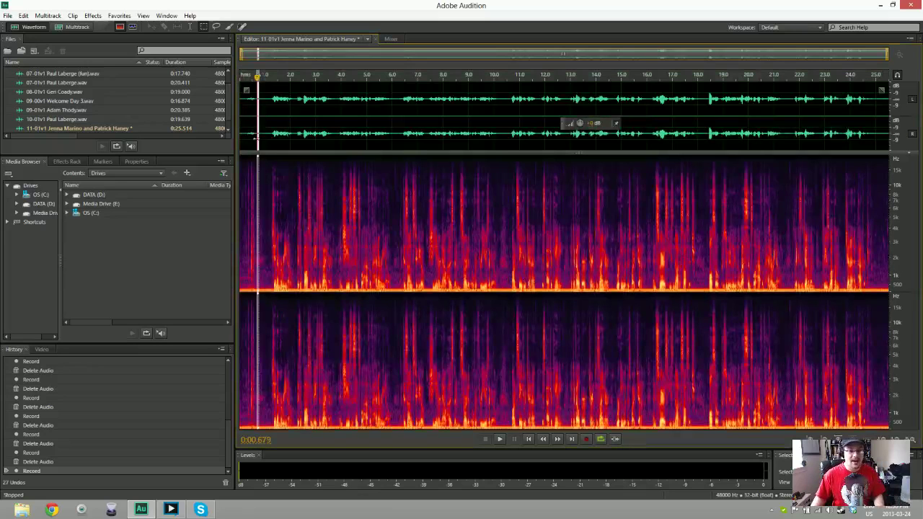
key(shift+Home)
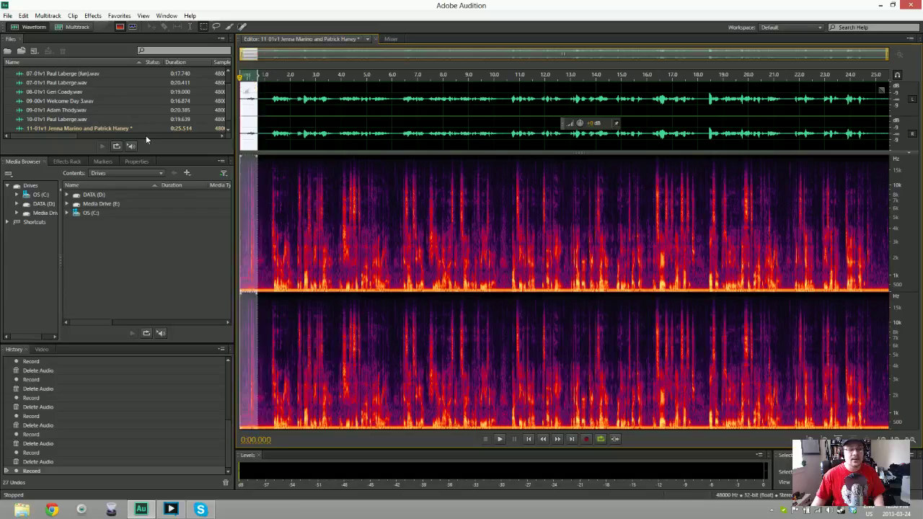
key(Delete)
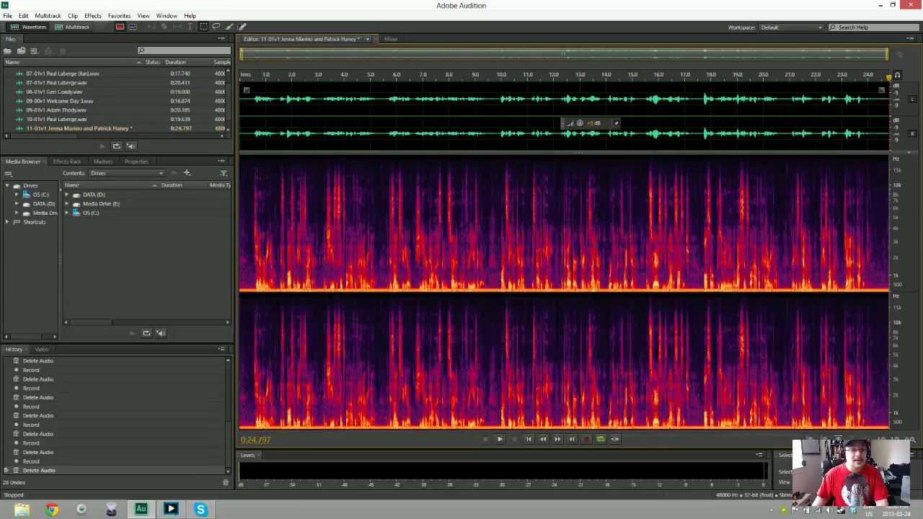
drag(252, 116, 890, 116)
key(Home)
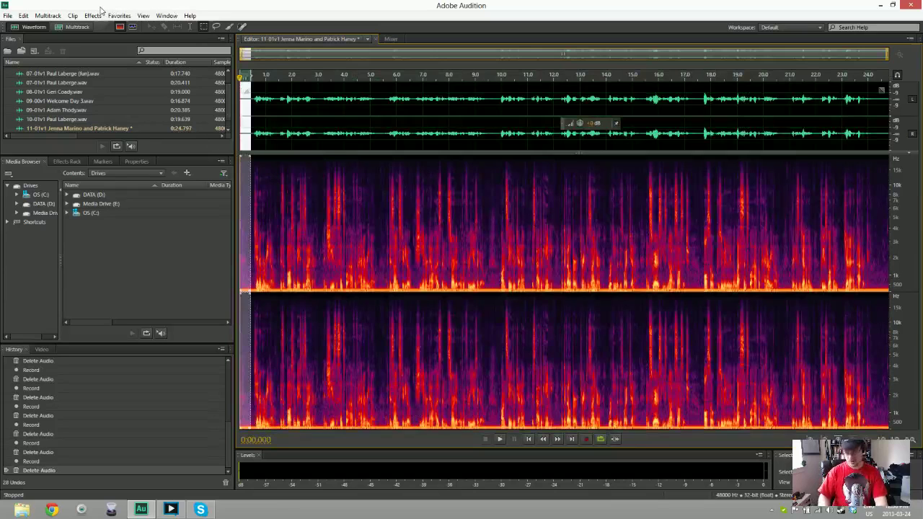
Capture a noise print, apply Noise Reduction to the whole take, and play it back
key(shift+p)
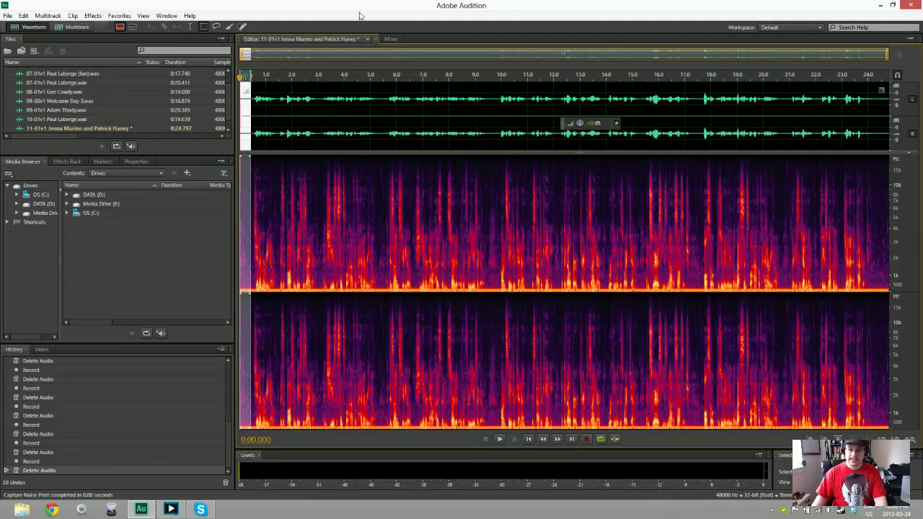
click(365, 75)
key(ctrl+shift+p)
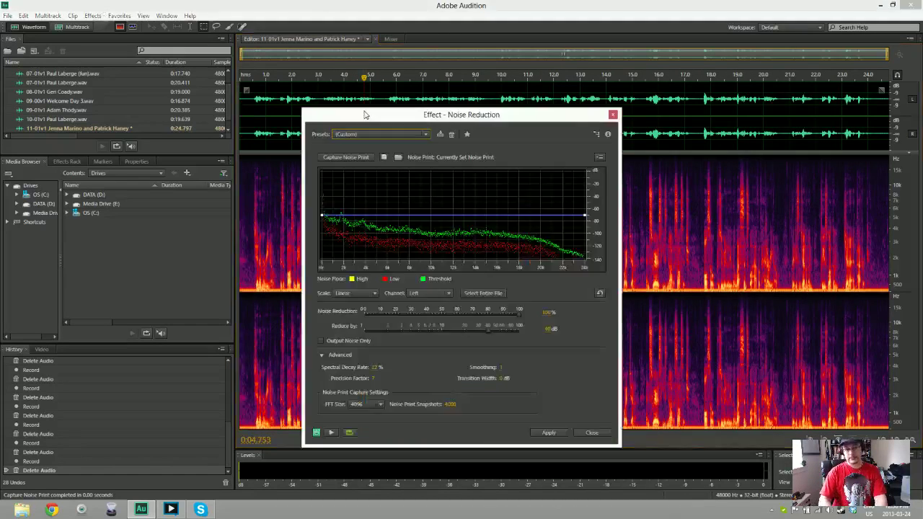
key(Return)
key(space)
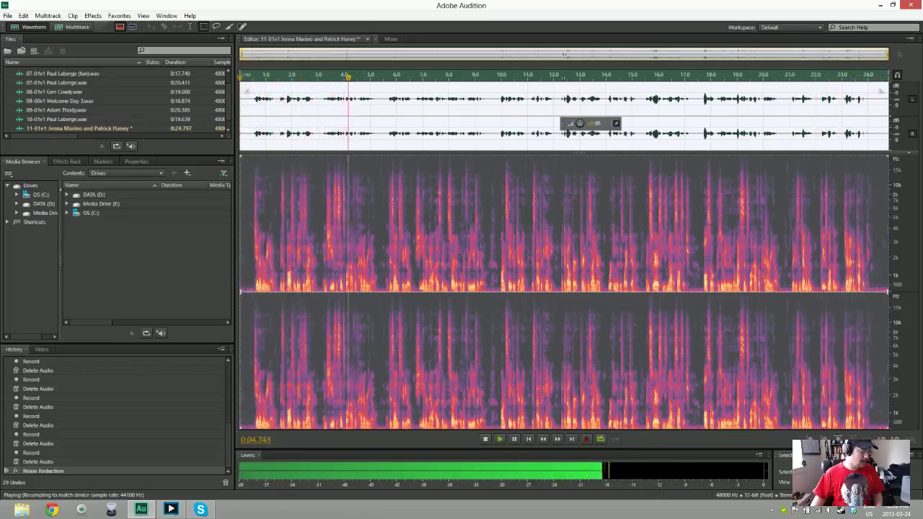
Listen back to the cleaned take 11, then bring up its Save As dialog
key(space)
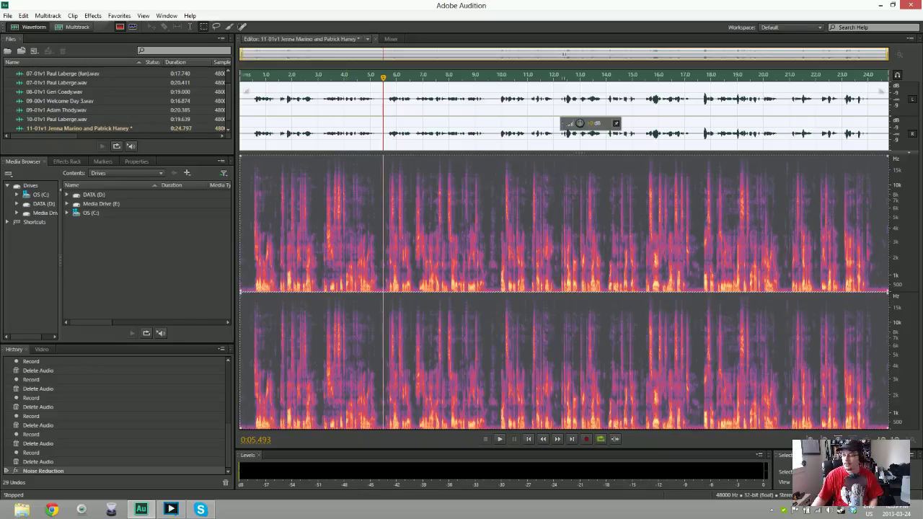
key(space)
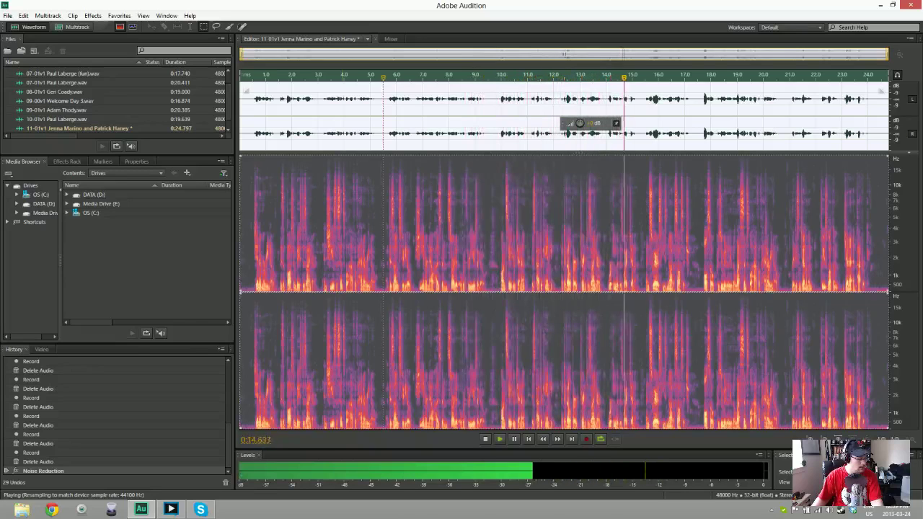
key(space)
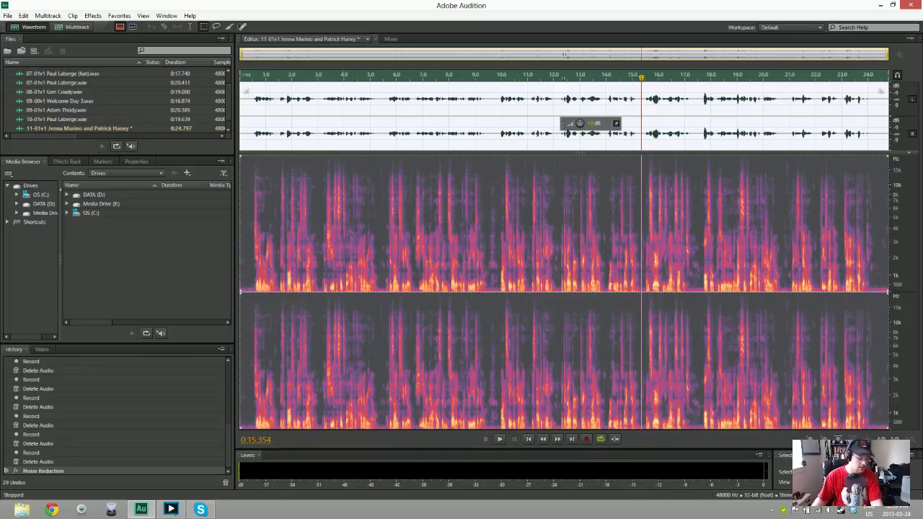
key(ctrl+shift+s)
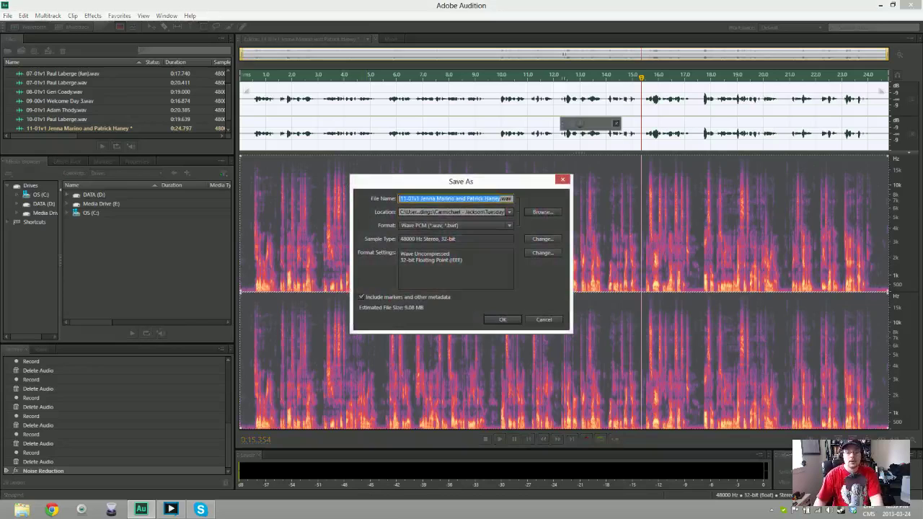
Save take 11 as a WAV file and start a new blank audio file
key(Return)
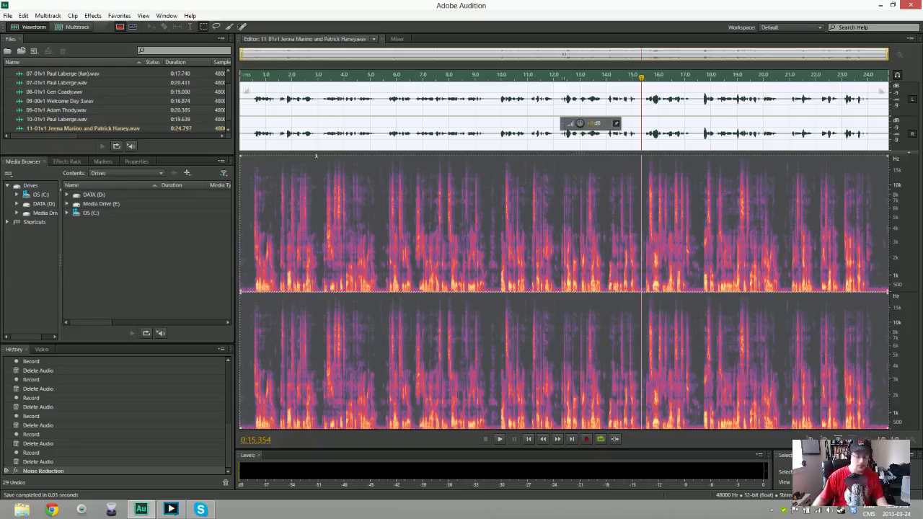
key(ctrl+shift+n)
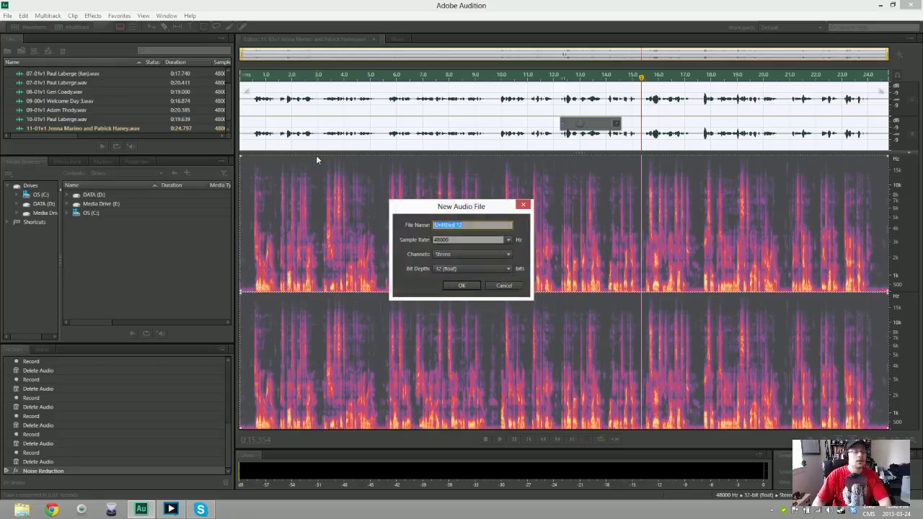
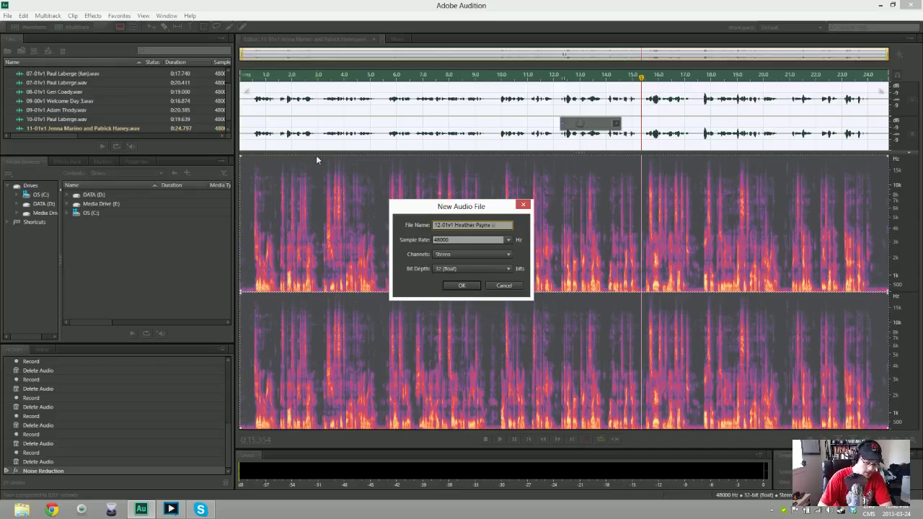
Create the new take 12 audio file, named 12-01v1 followed by the speakers' names
text(rl Chen)
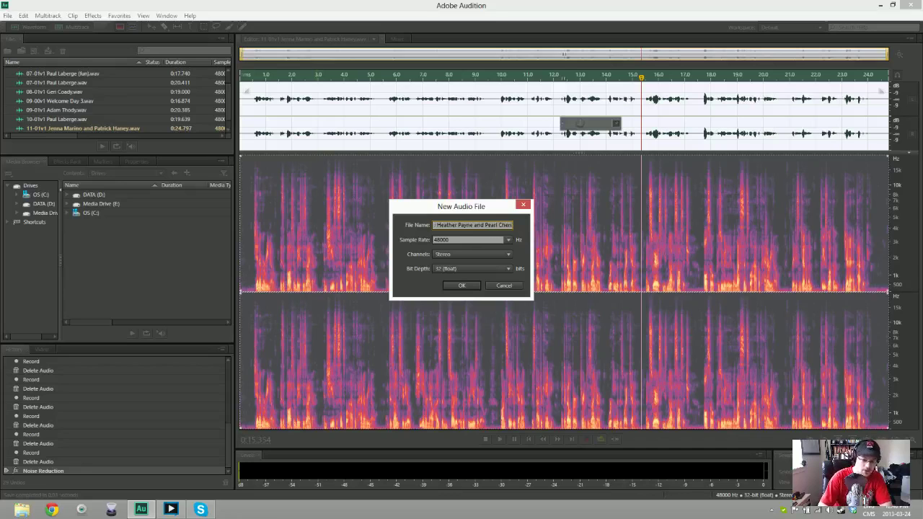
key(Return)
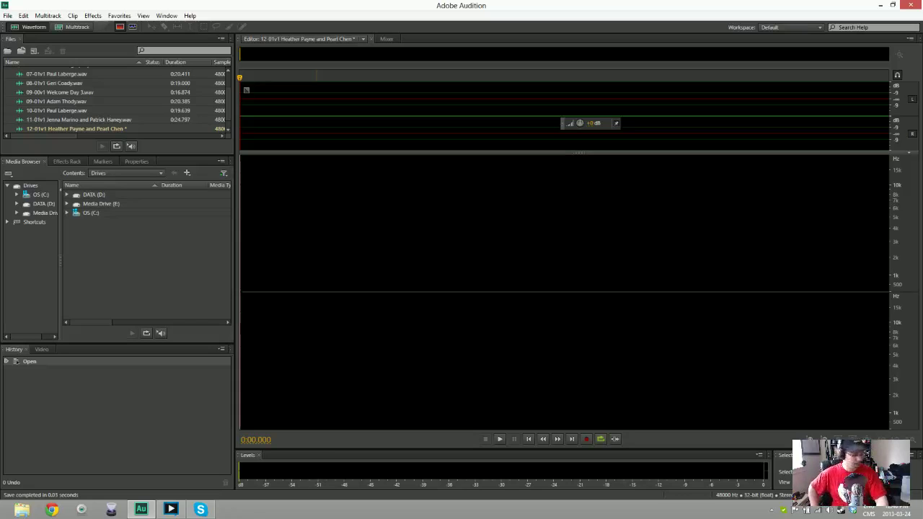
key(shift+space)
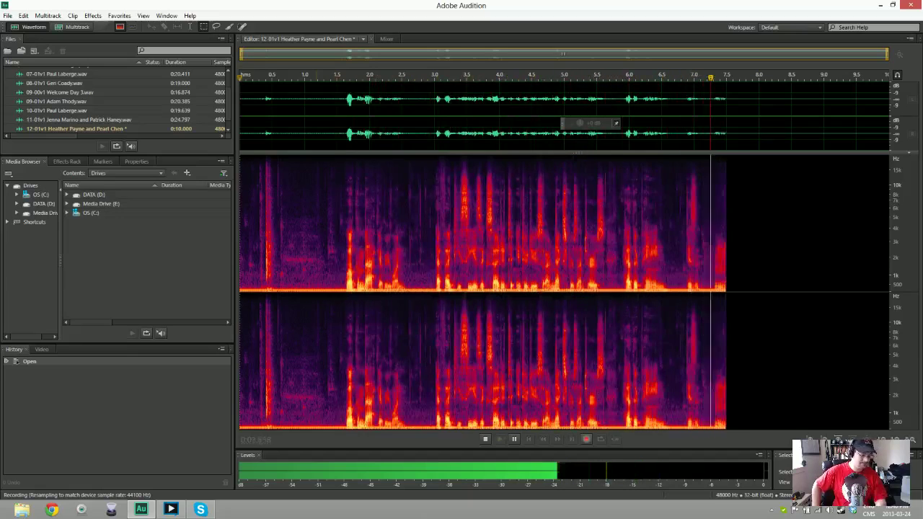
key(space)
key(ctrl+a)
key(Delete)
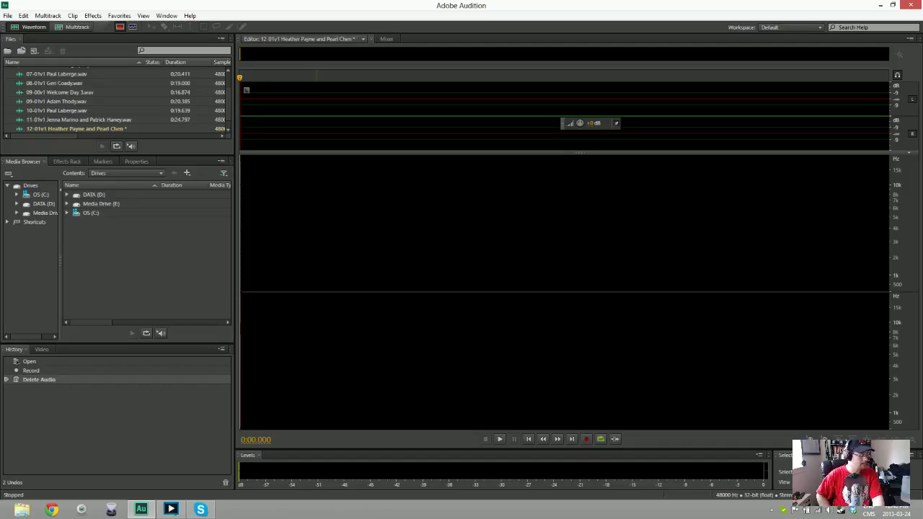
key(shift+space)
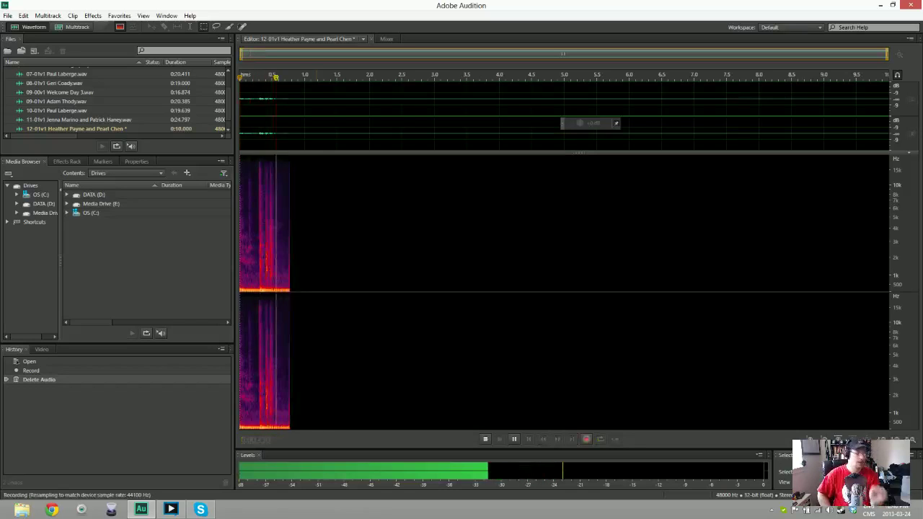
key(space)
key(space)
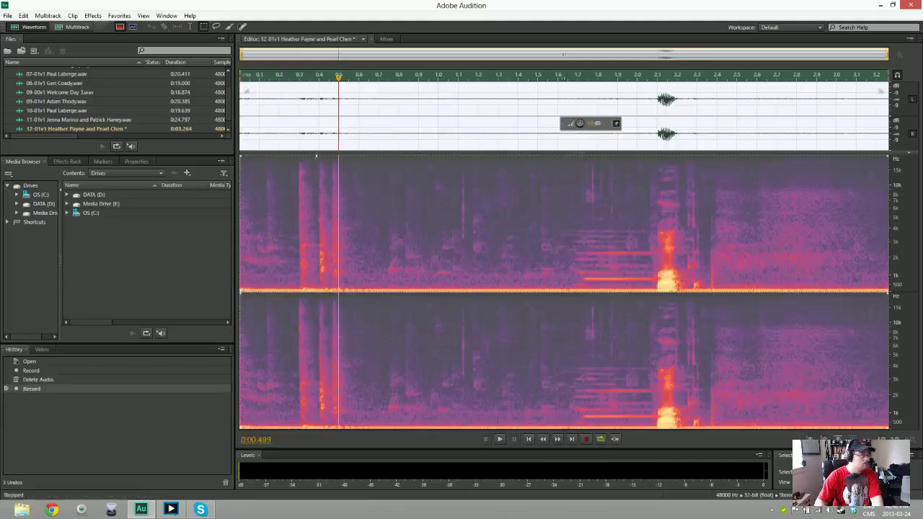
key(ctrl+a)
key(Delete)
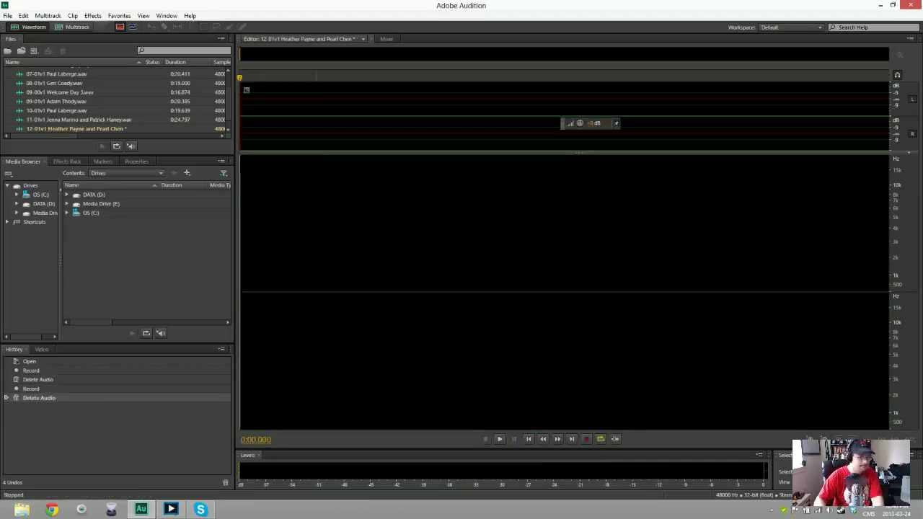
key(shift+space)
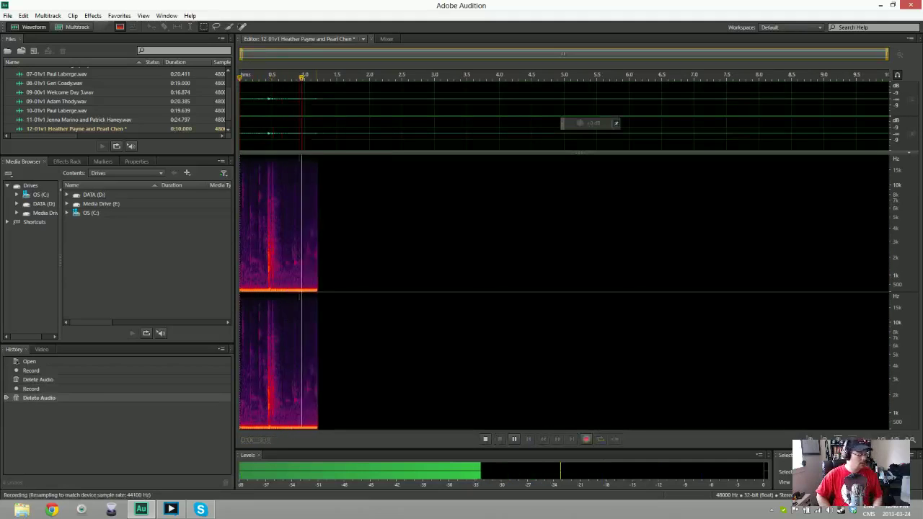
key(space)
key(Delete)
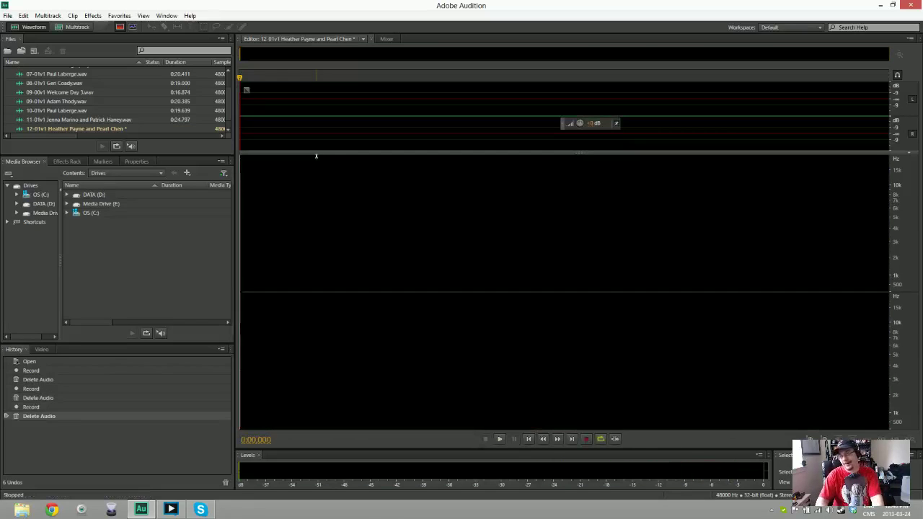
key(shift+space)
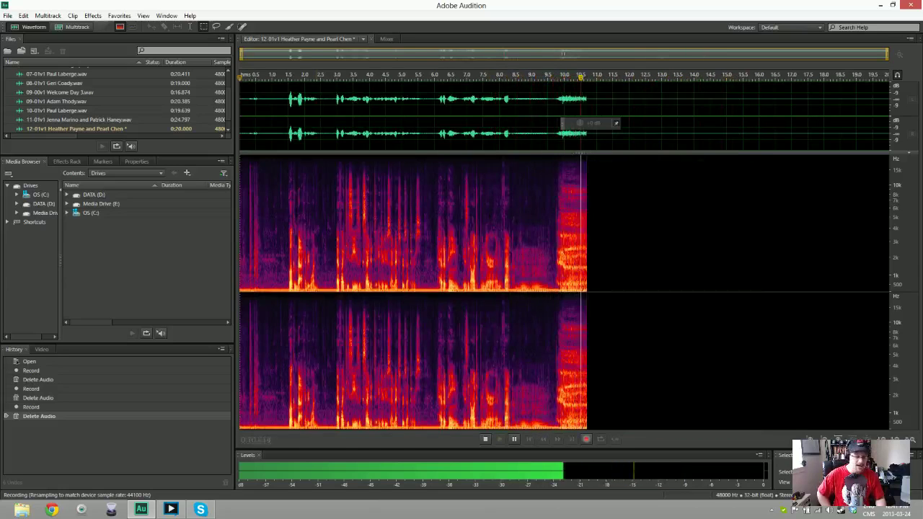
key(space)
key(ctrl+a)
key(Delete)
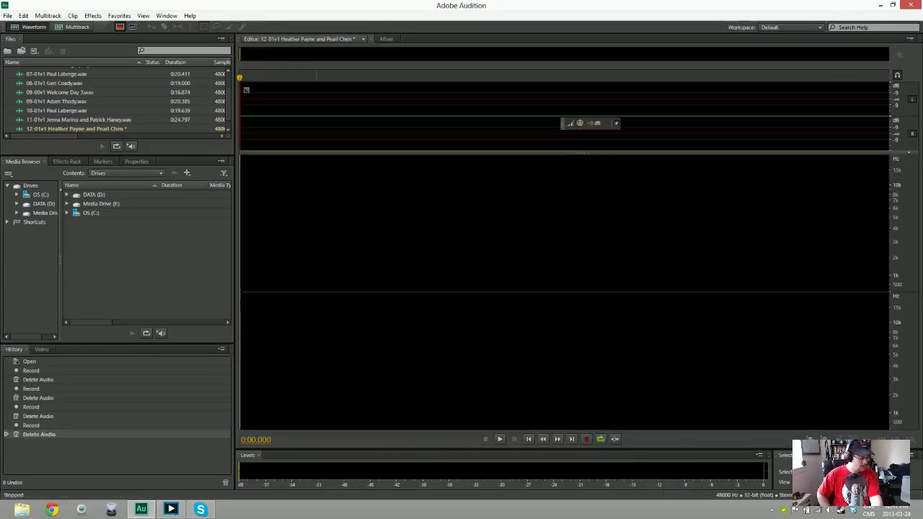
key(shift+space)
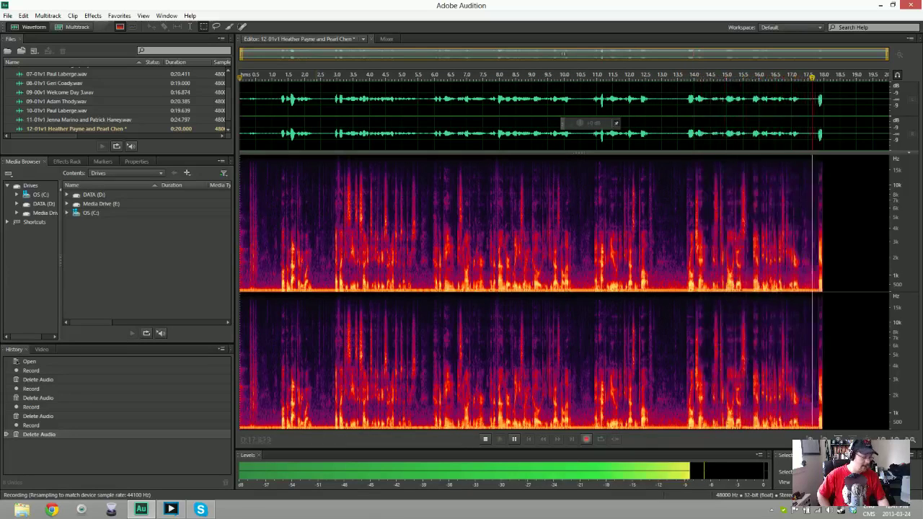
key(space)
key(ctrl+a)
key(Delete)
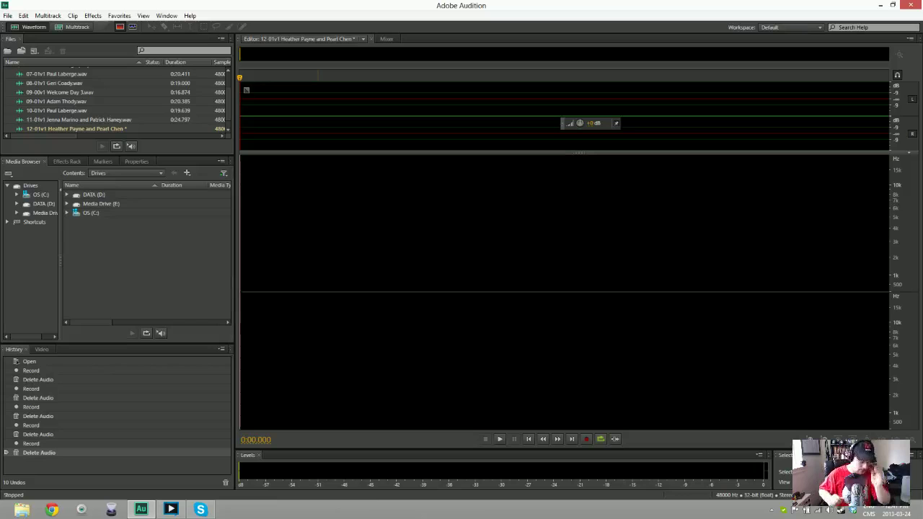
key(shift+space)
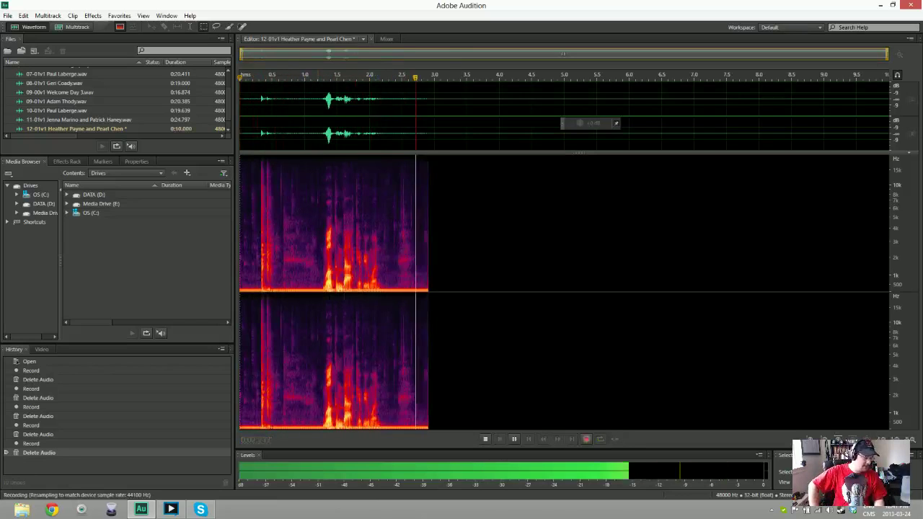
key(space)
key(ctrl+a)
key(Delete)
key(shift+space)
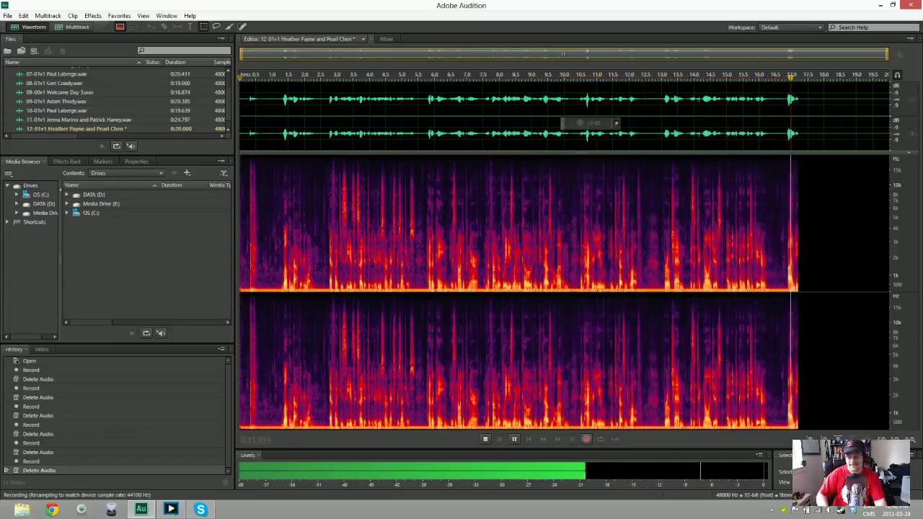
key(space)
key(ctrl+a)
key(Delete)
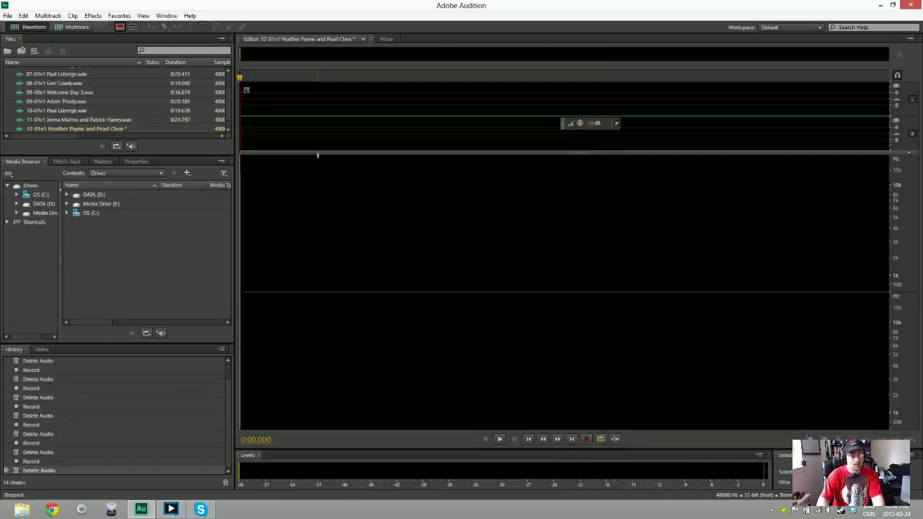
key(shift+space)
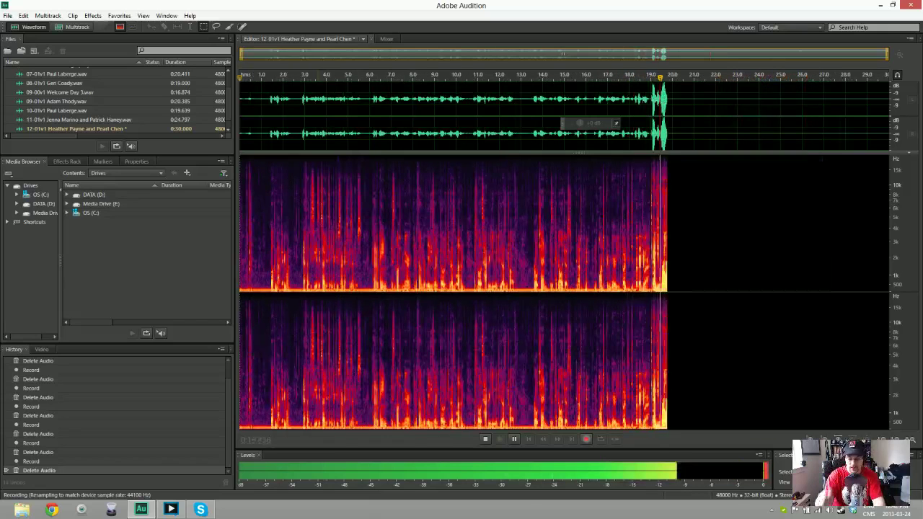
key(space)
key(ctrl+a)
key(Delete)
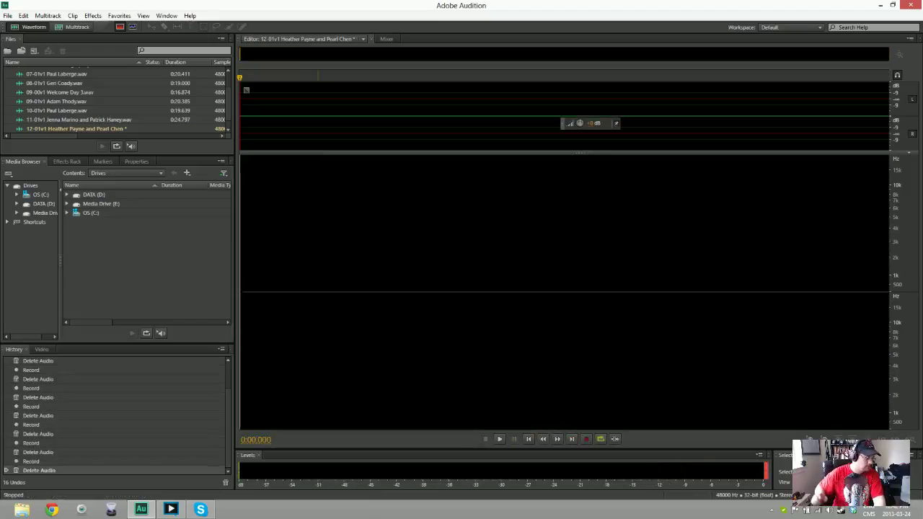
key(shift+space)
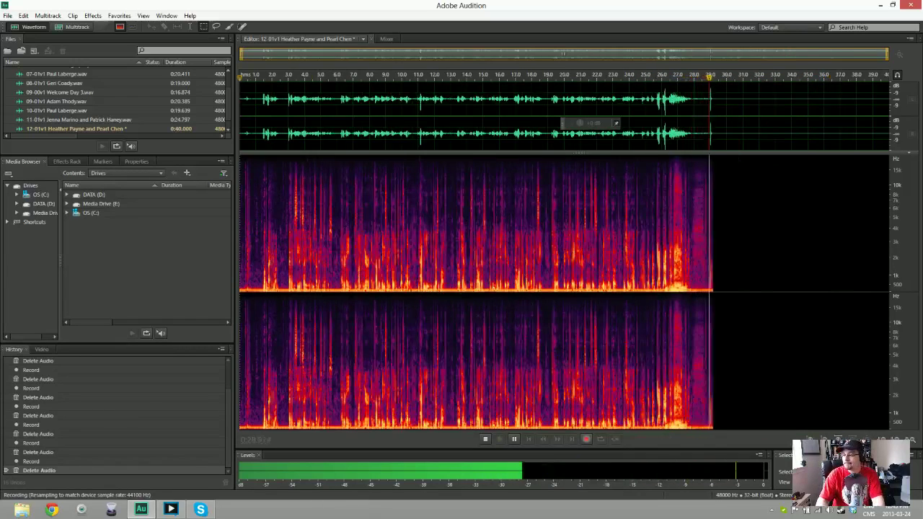
key(space)
key(ctrl+a)
key(Delete)
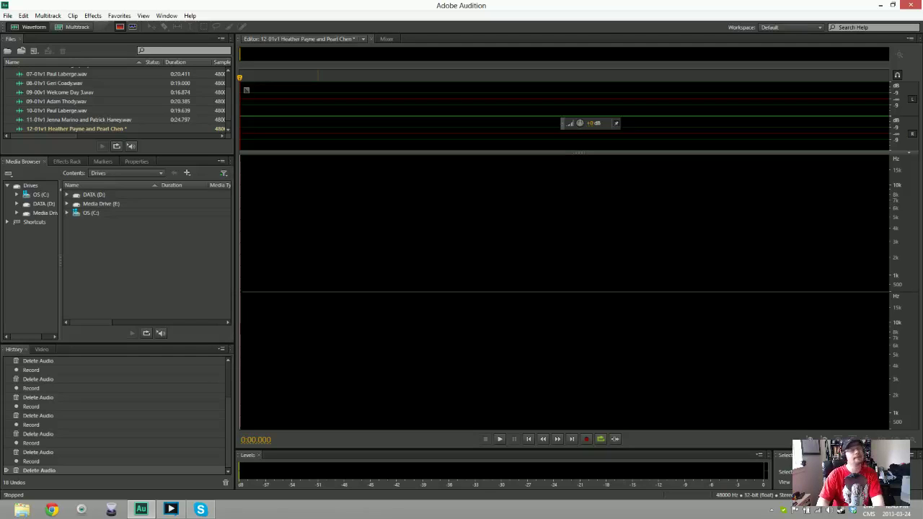
Record the full script into the take 12 file, stopping after about 29 seconds
key(shift+space)
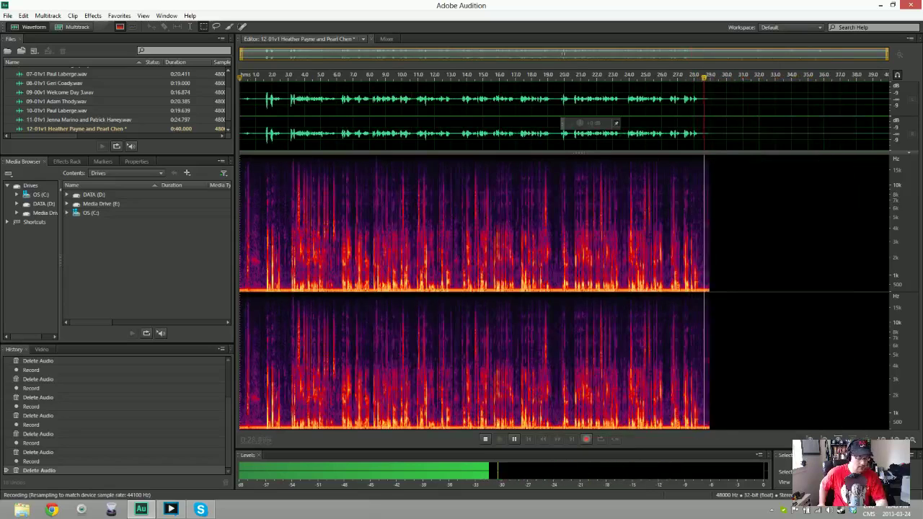
key(space)
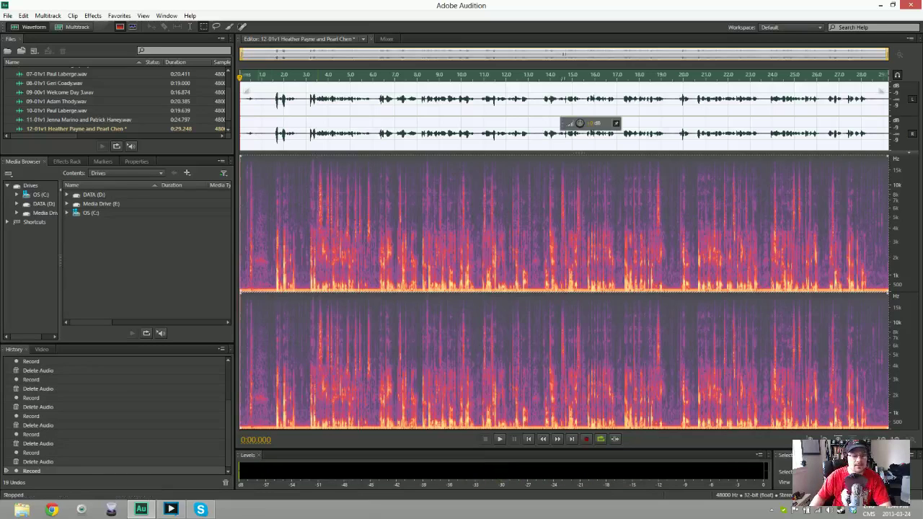
Trim take 12's start, apply Noise Reduction to the whole take, and open Save As
key(Delete)
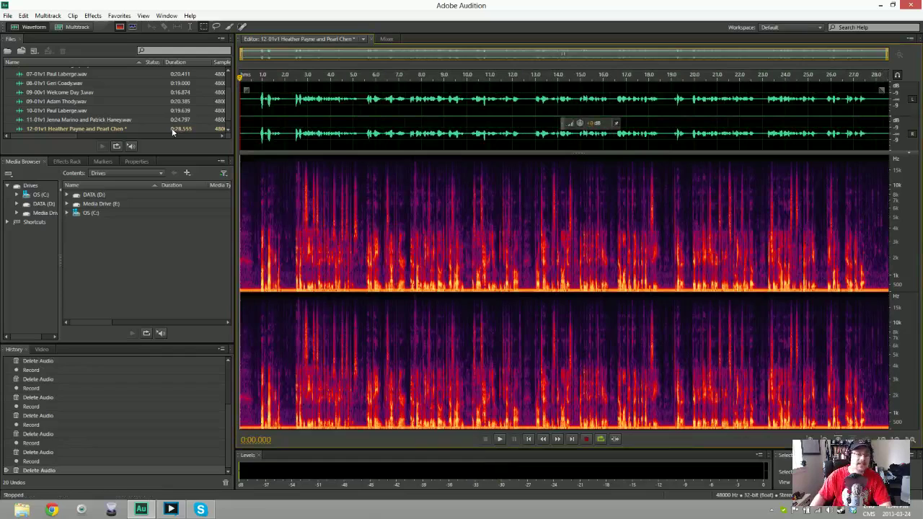
drag(240, 105, 258, 105)
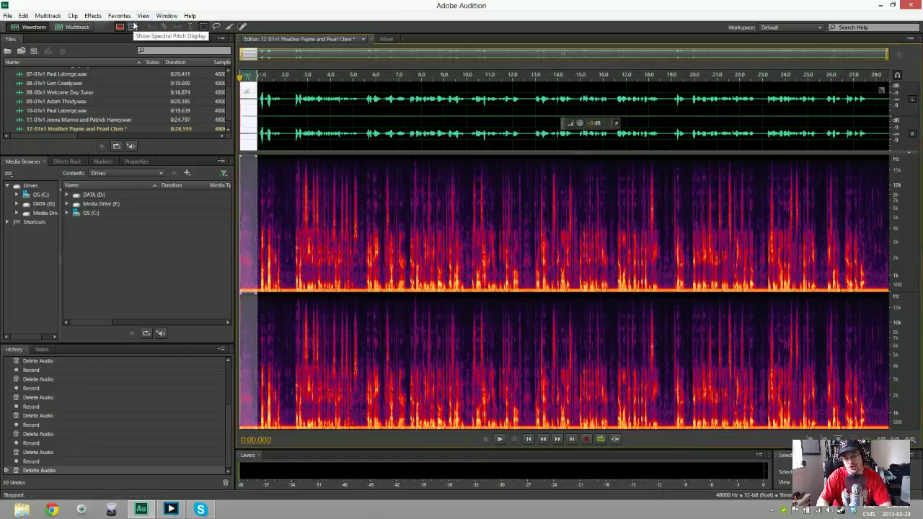
click(320, 108)
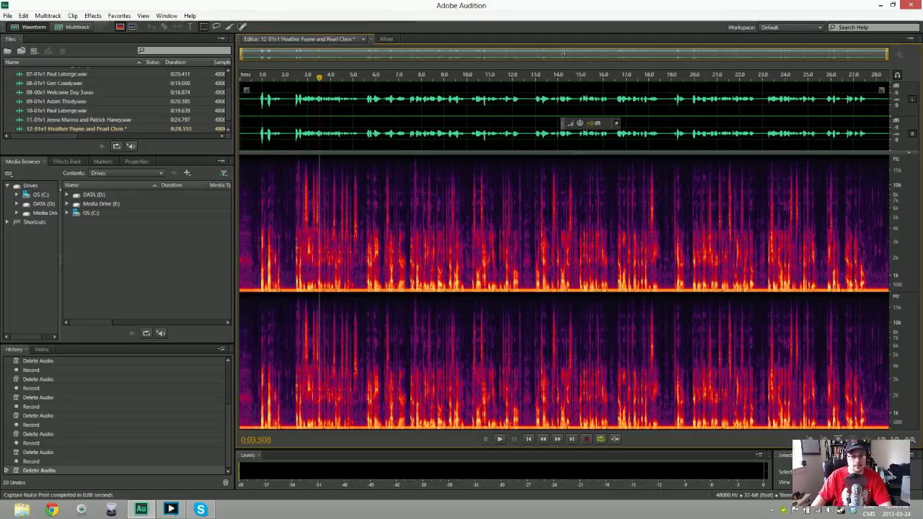
key(ctrl+shift+p)
key(Return)
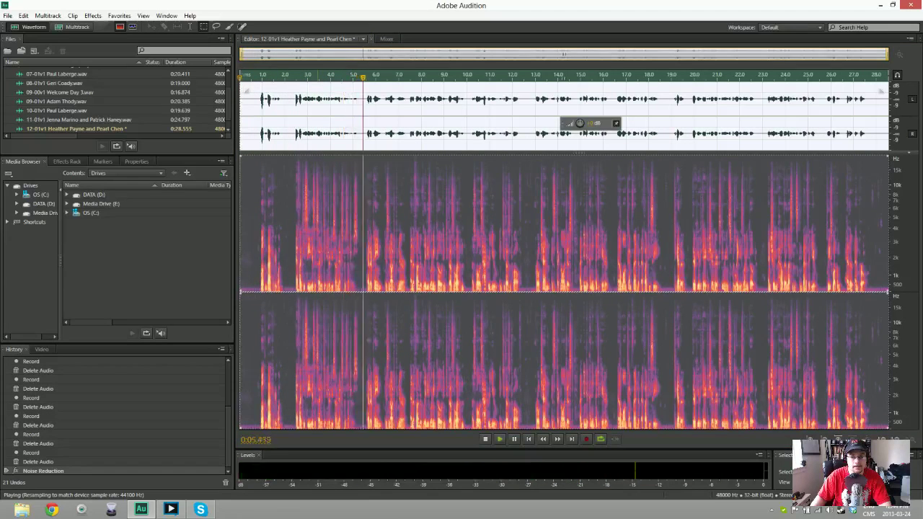
key(space)
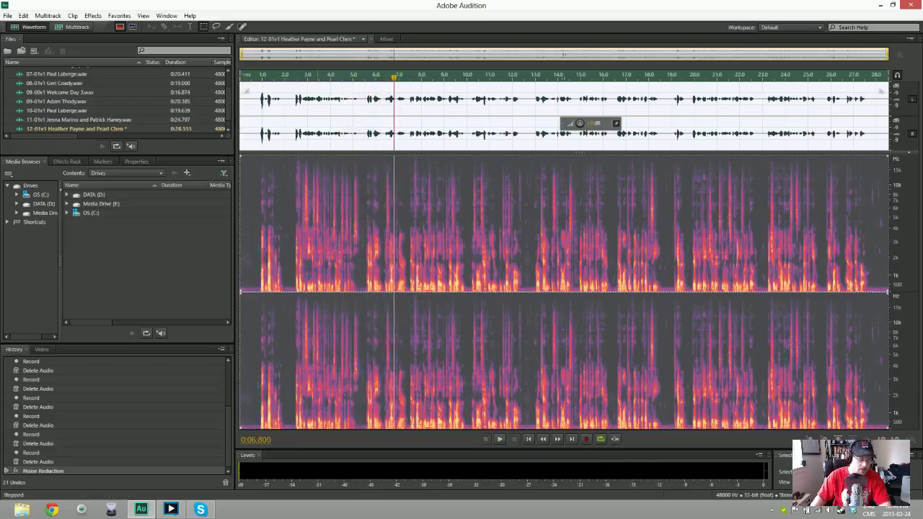
key(ctrl+shift+s)
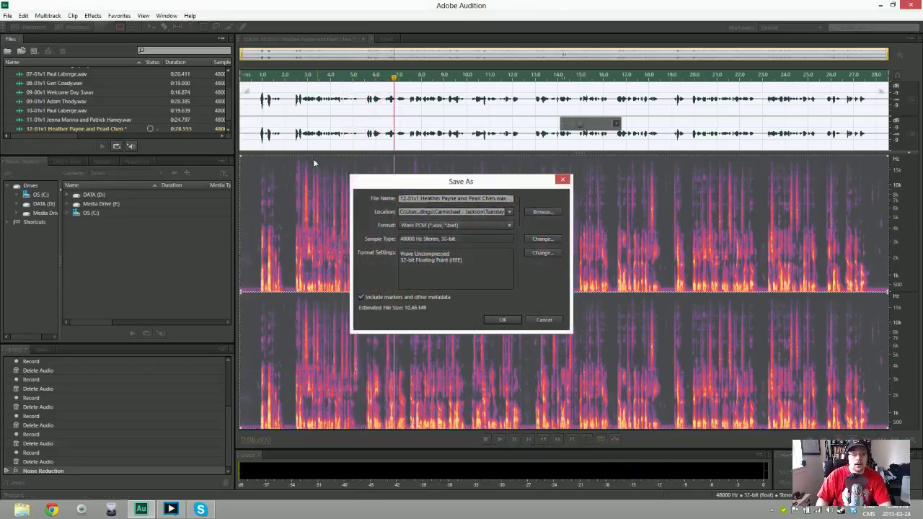
Save take 12 as a Wave PCM file under its existing name
key(Return)
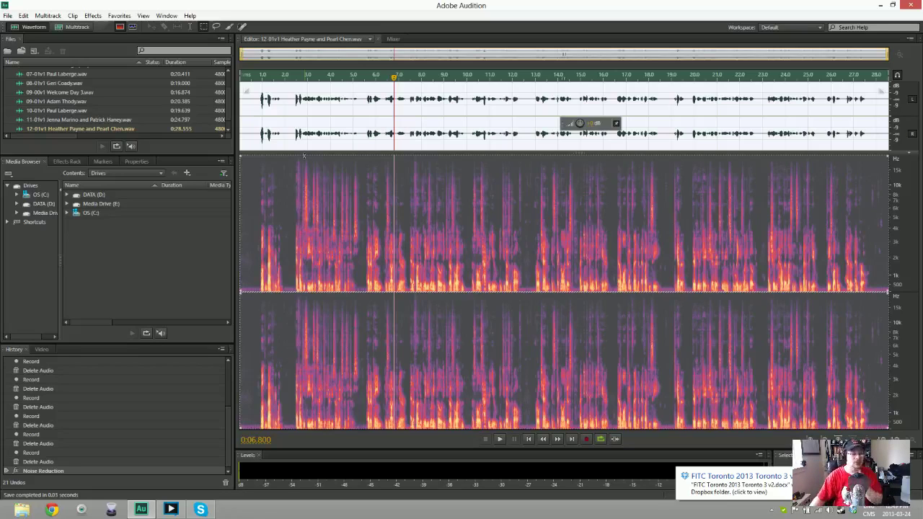
Create a new empty audio file named 01-01v2 plus the performer's name
key(ctrl+shift+n)
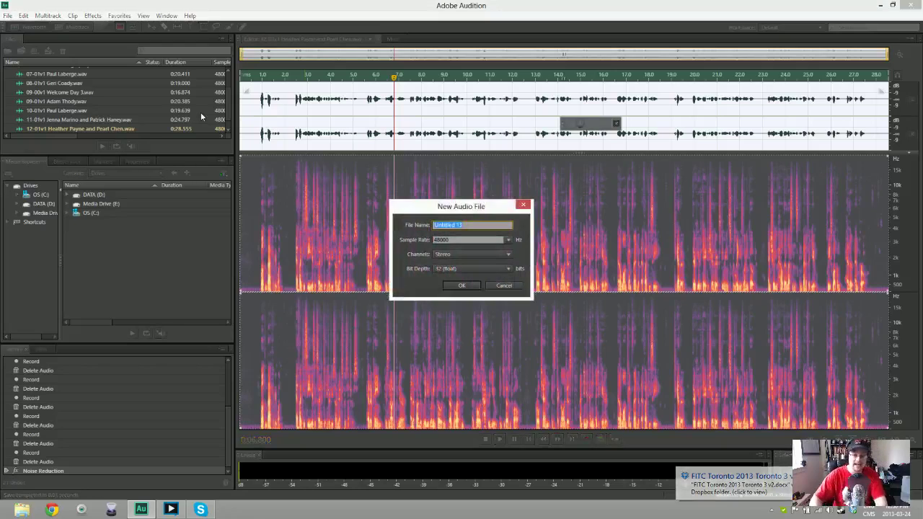
text(01-)
text(01v2)
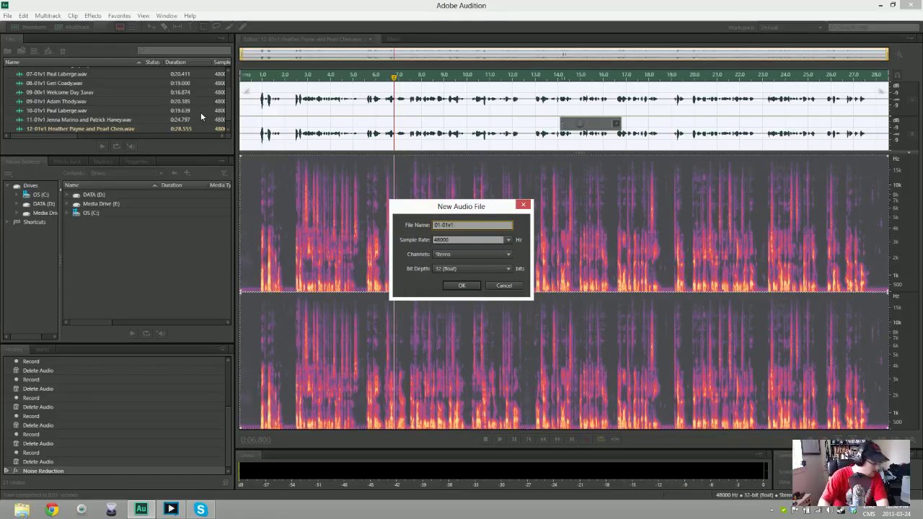
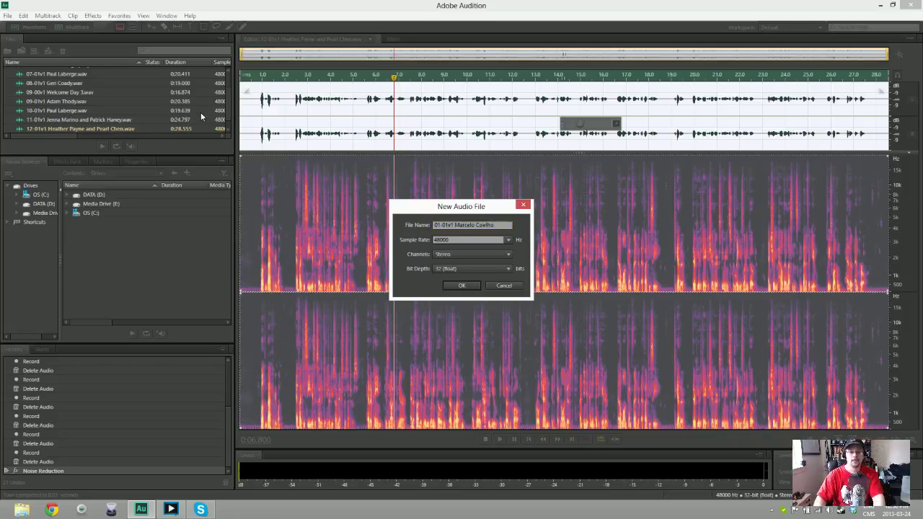
key(Return)
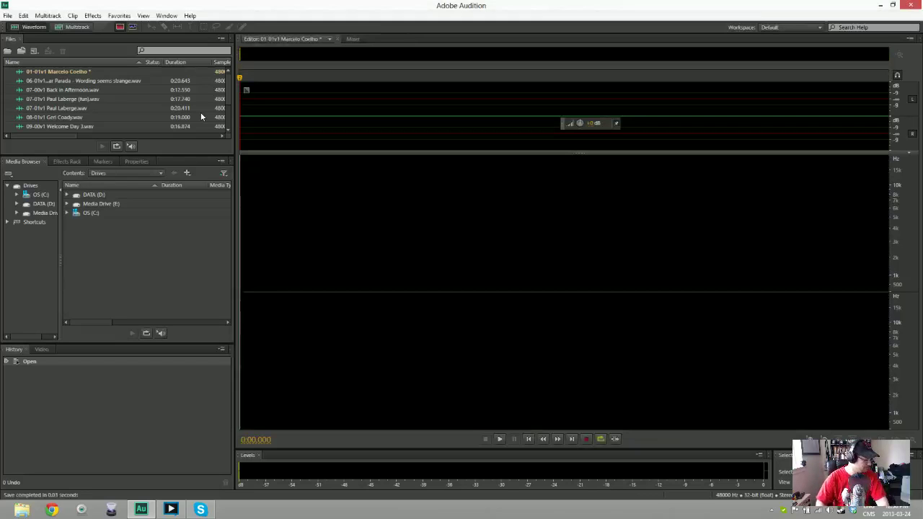
key(shift+space)
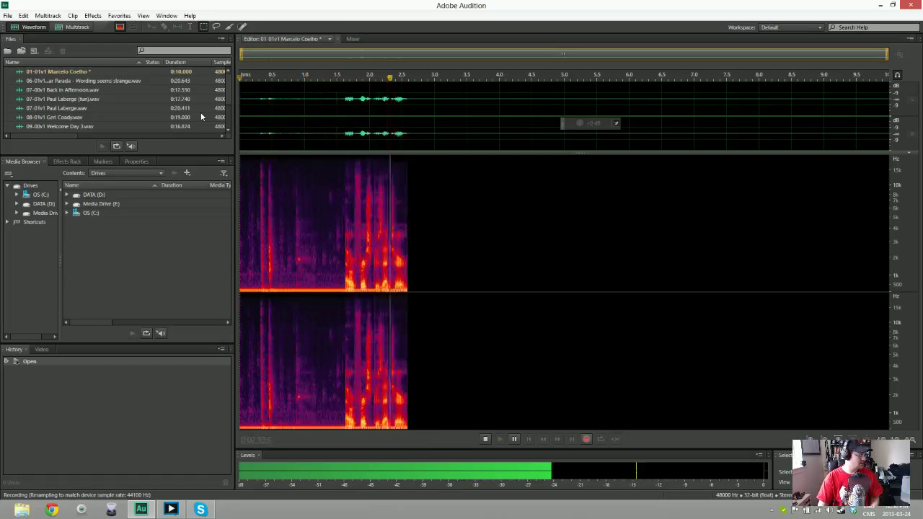
key(space)
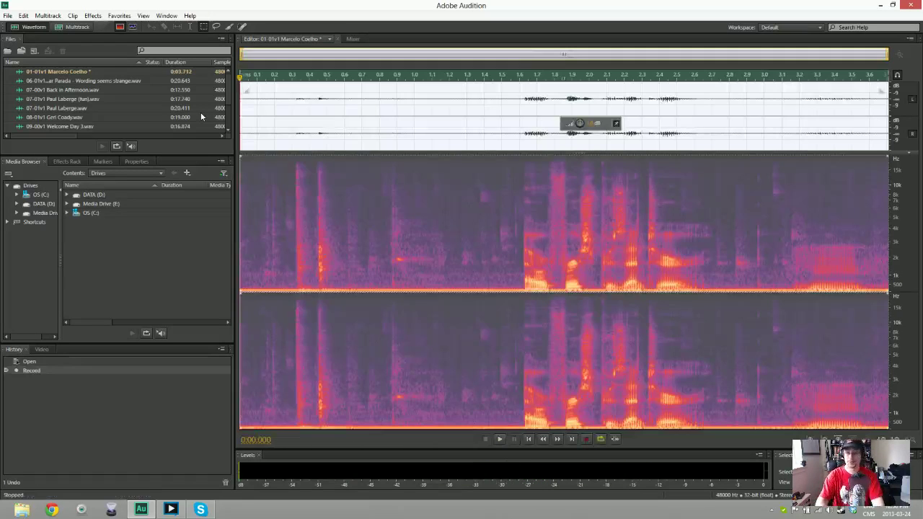
key(Delete)
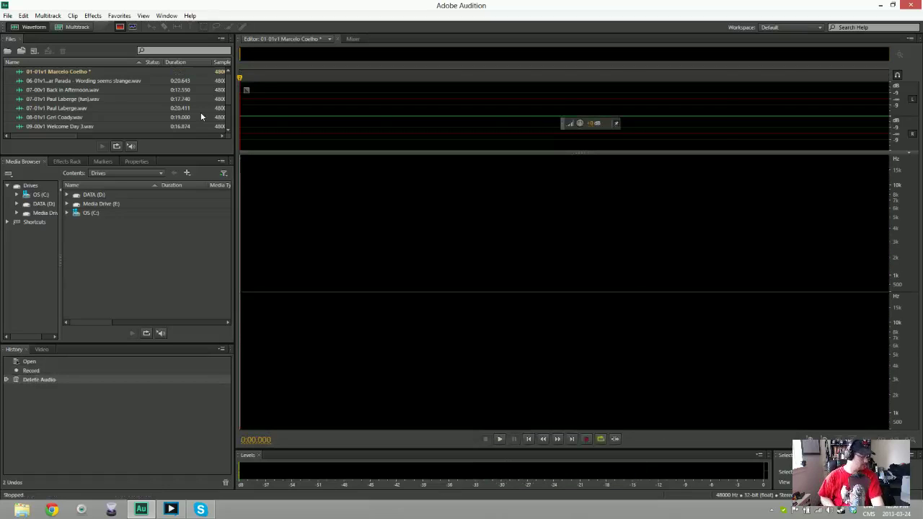
key(shift+space)
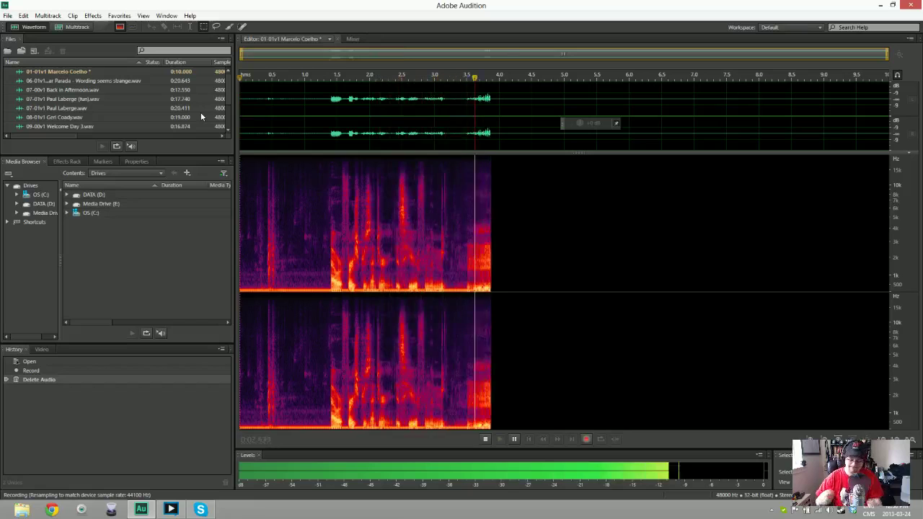
key(space)
key(Delete)
key(shift+space)
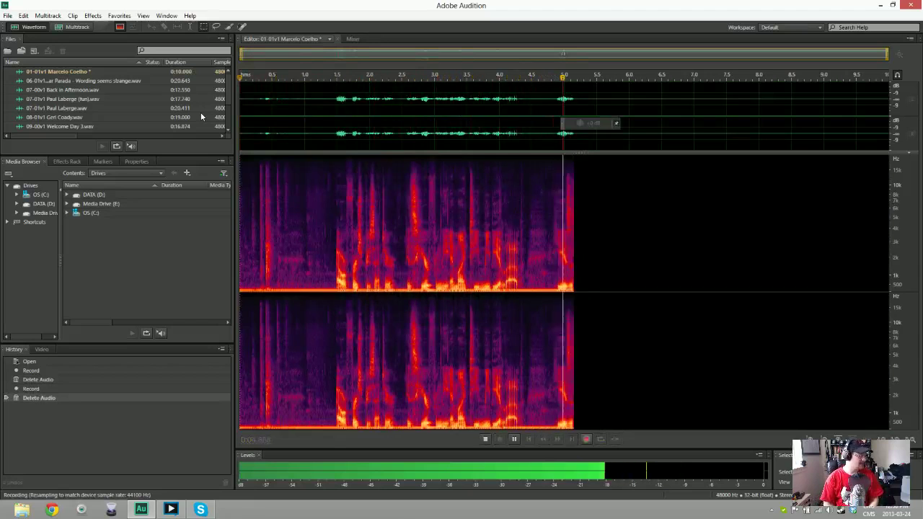
key(space)
key(Delete)
key(shift+space)
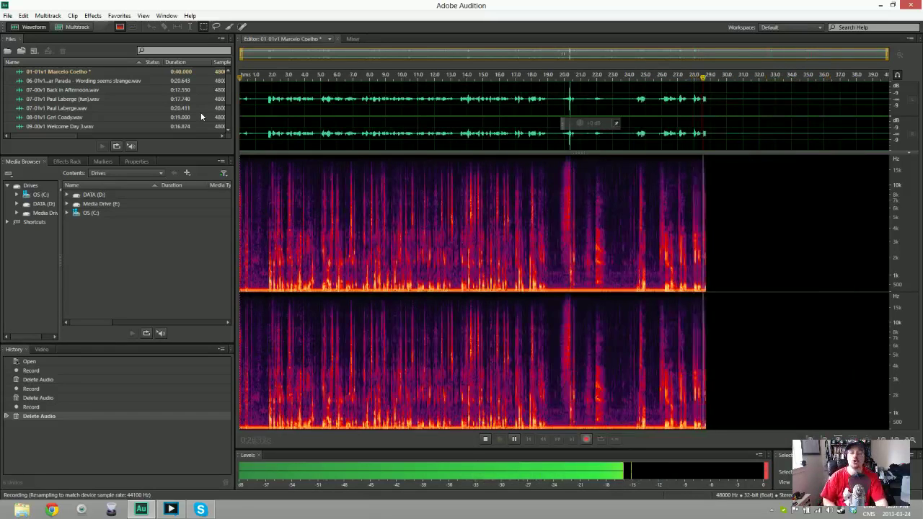
key(space)
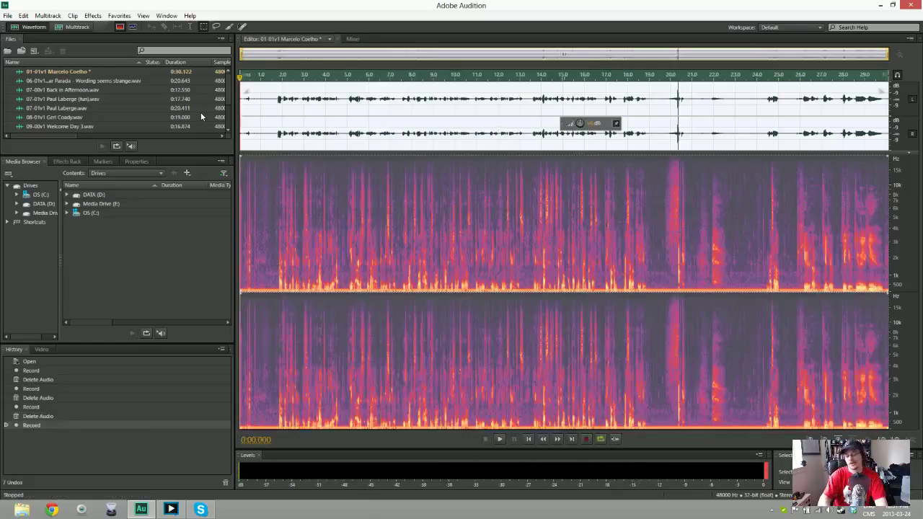
key(Delete)
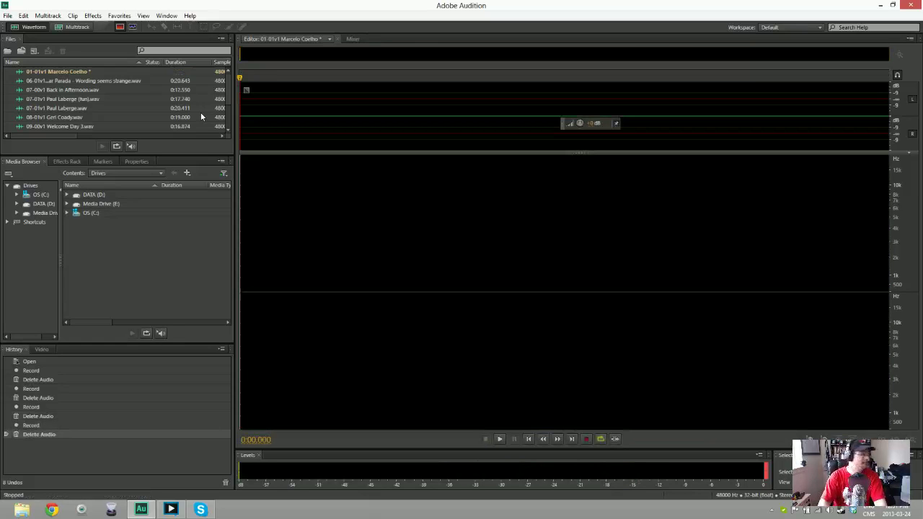
key(shift+space)
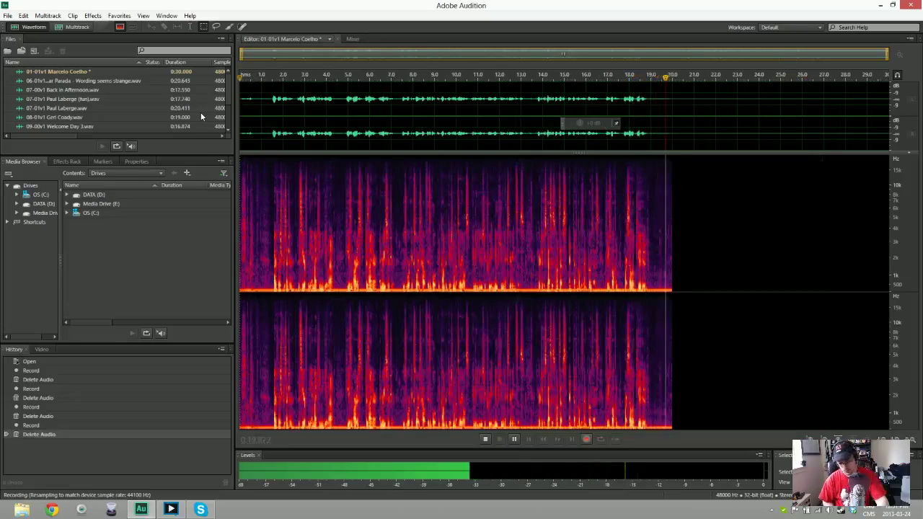
key(space)
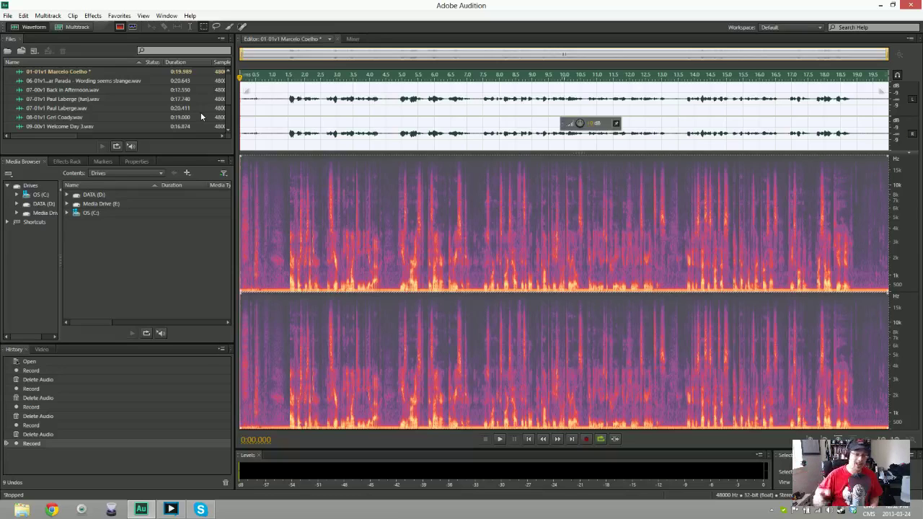
key(Delete)
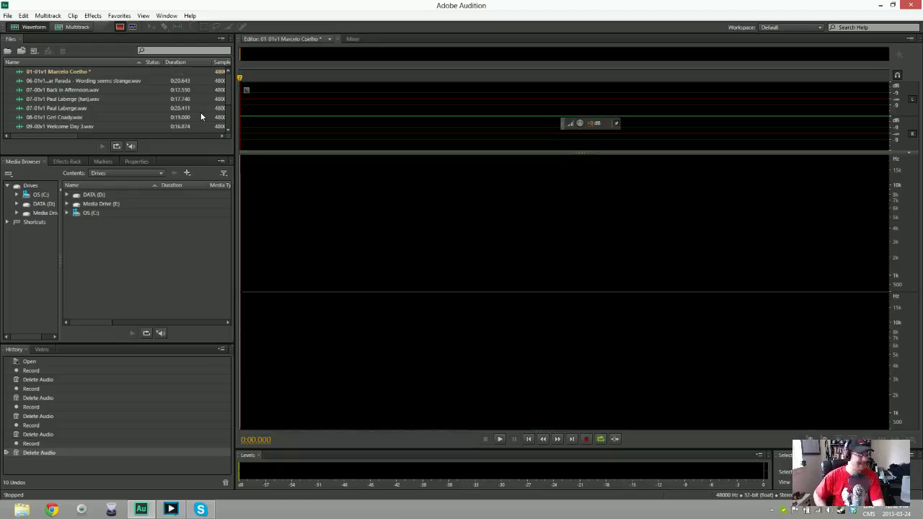
key(shift+space)
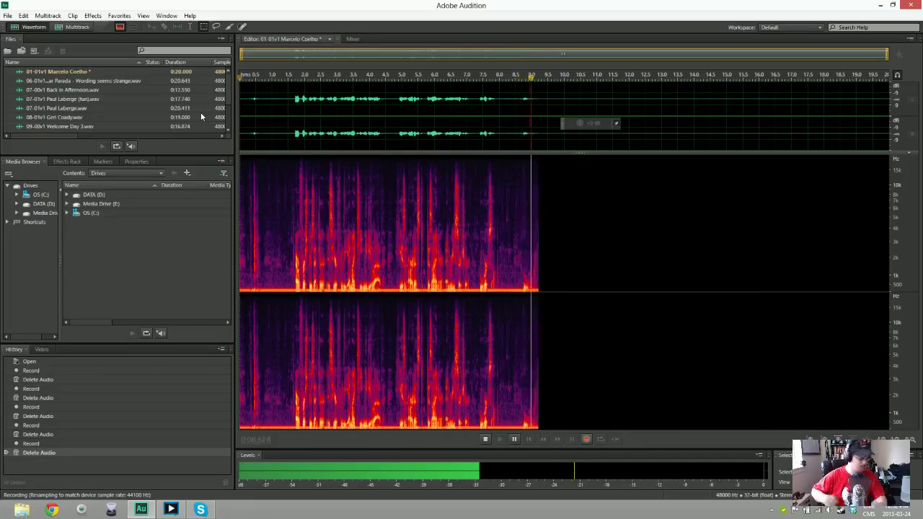
key(space)
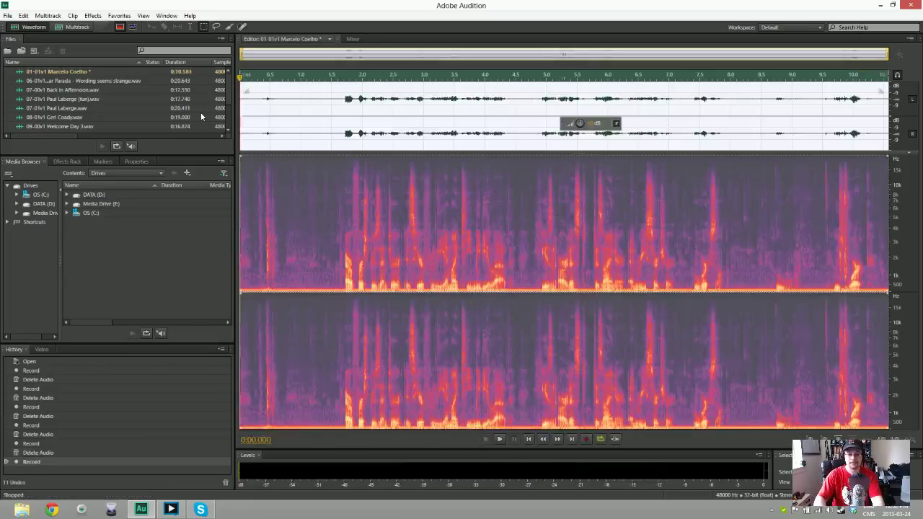
key(Delete)
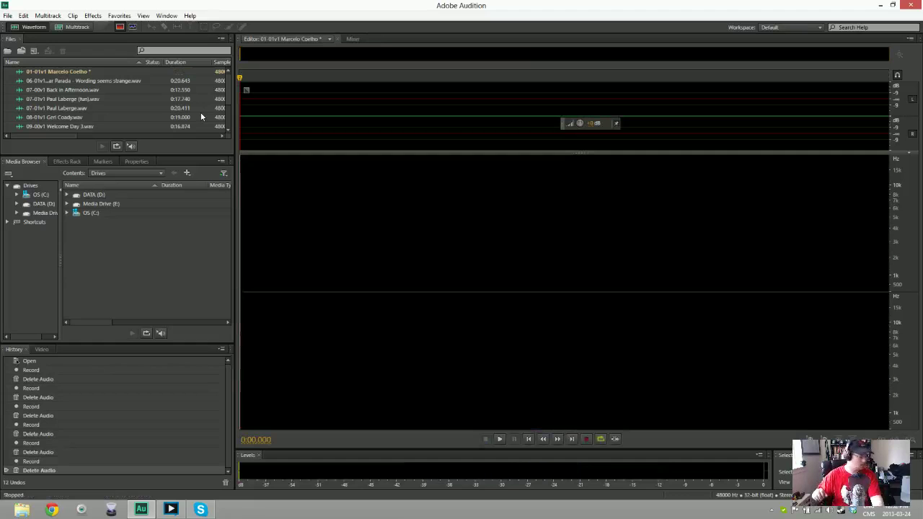
key(shift+space)
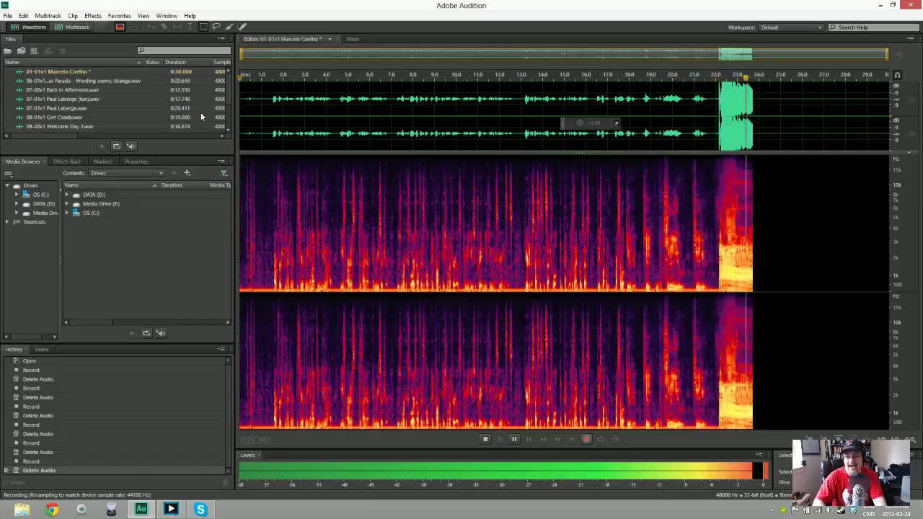
key(space)
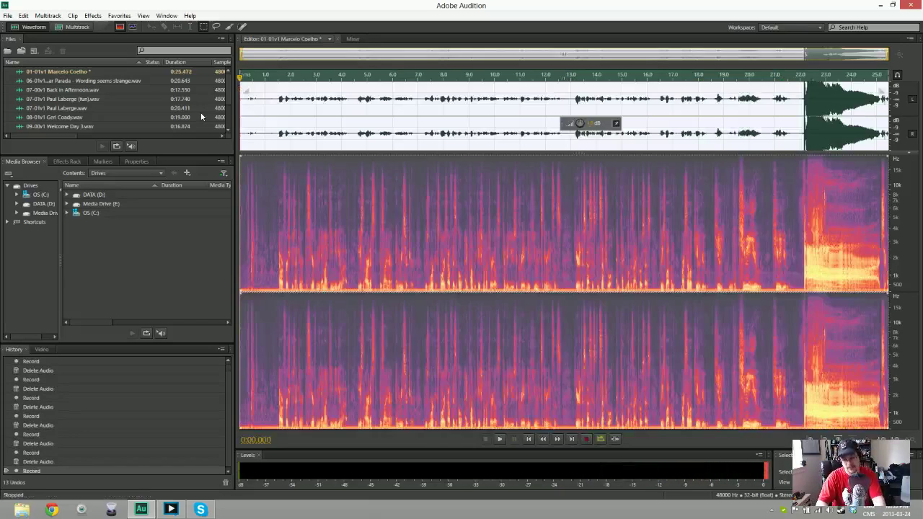
key(ctrl+a)
key(Delete)
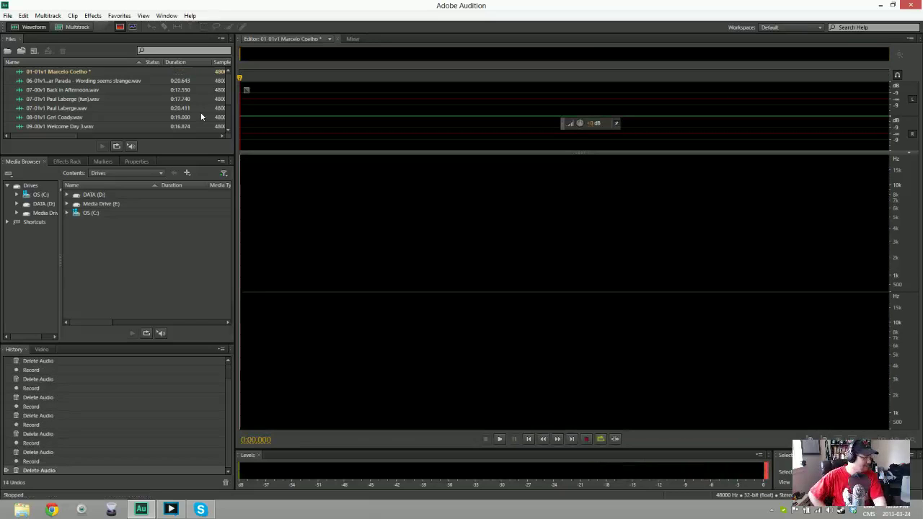
Record several attempts, discarding rejects, ending with a 19.349-second take in 01-01v1
key(shift+space)
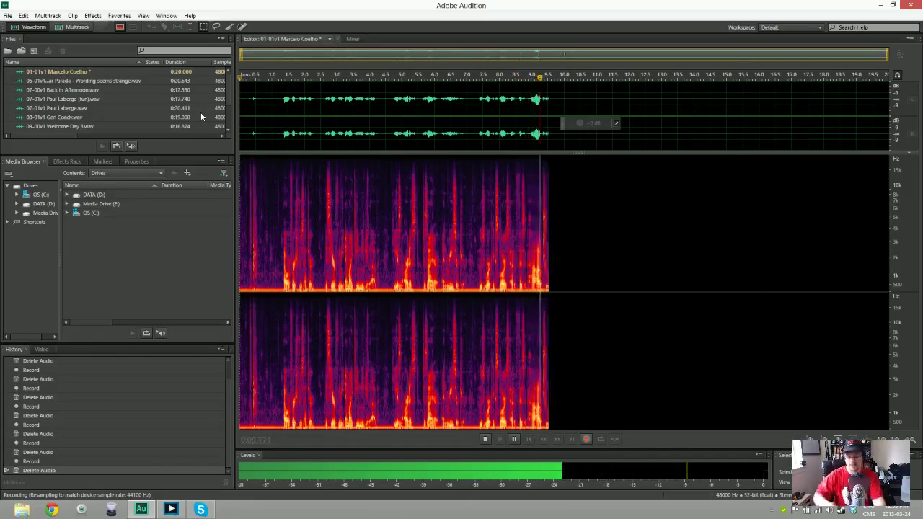
key(space)
key(ctrl+a)
key(Delete)
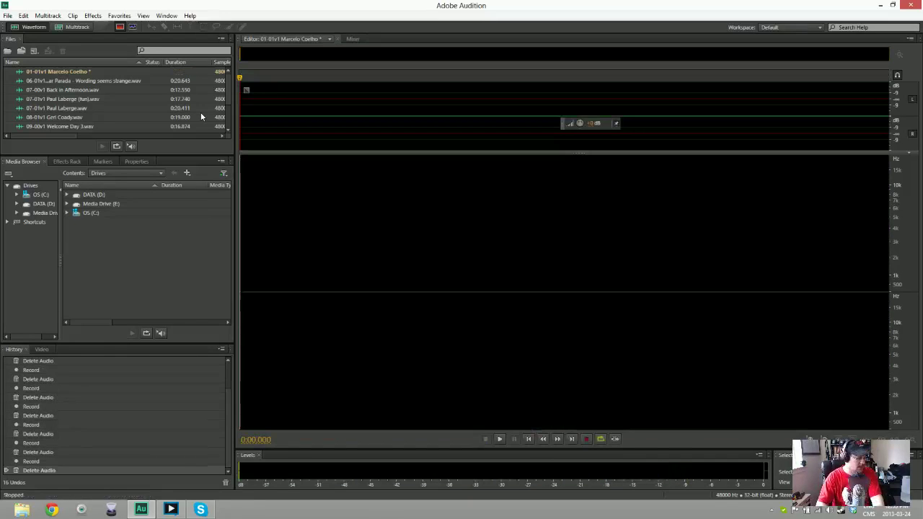
key(shift+space)
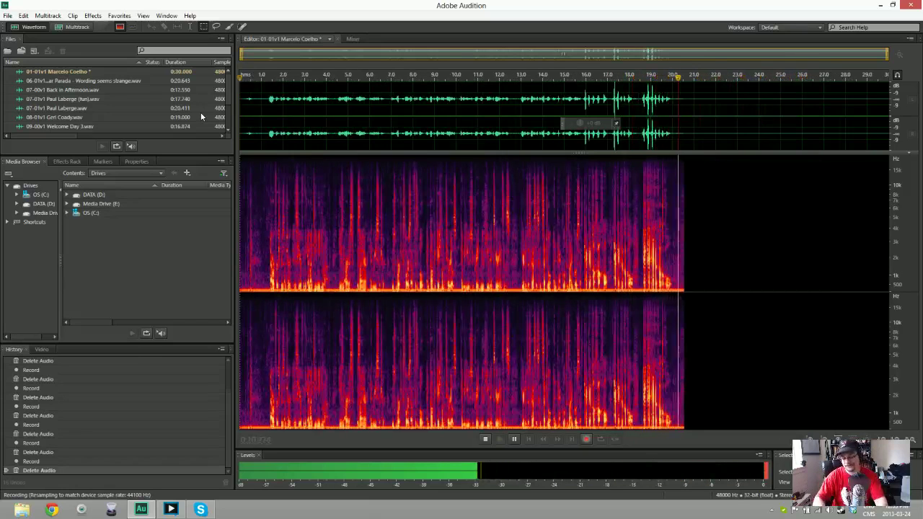
key(space)
key(shift+space)
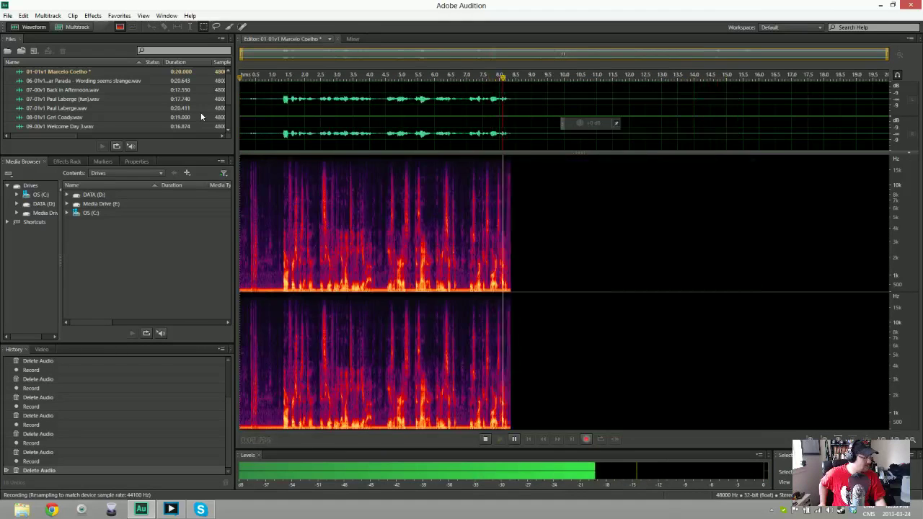
key(space)
key(ctrl+a)
key(Delete)
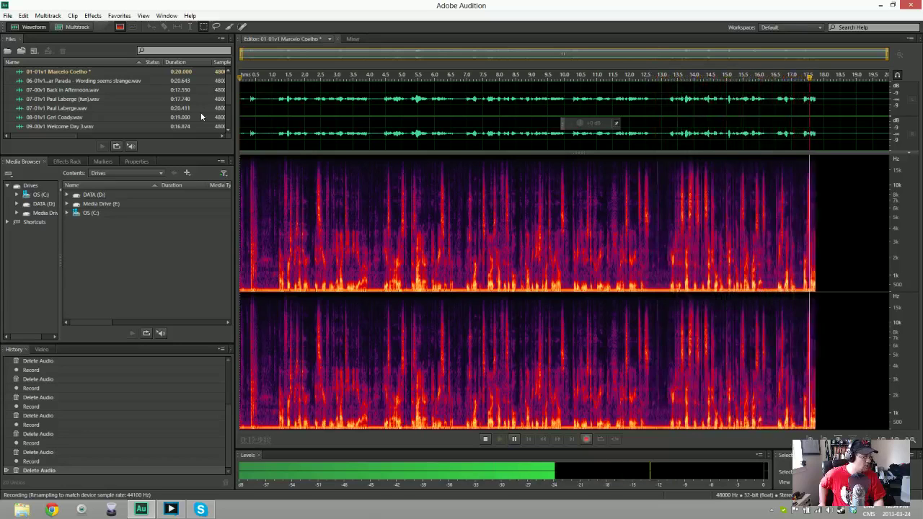
key(space)
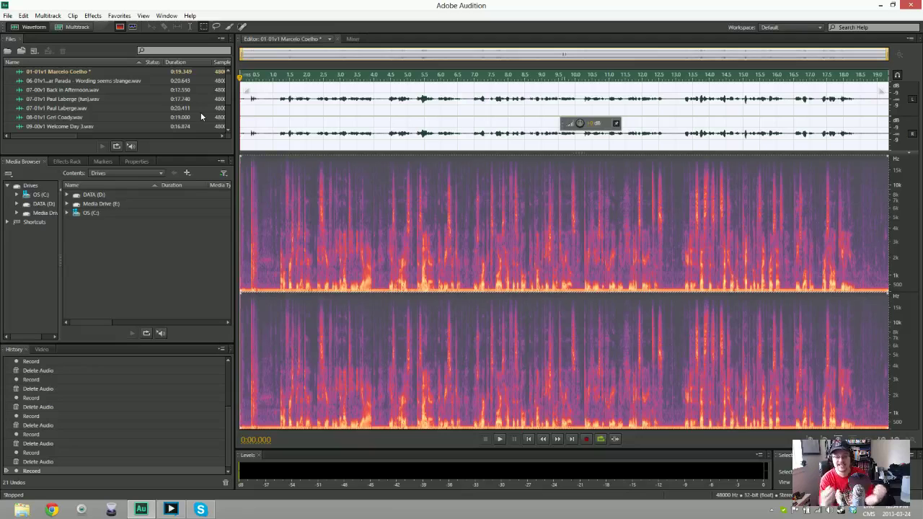
Cut 0.5 s from the start of take 01-01v1, apply Noise Reduction from its silent opening, and play it back
key(ctrl+shift+a)
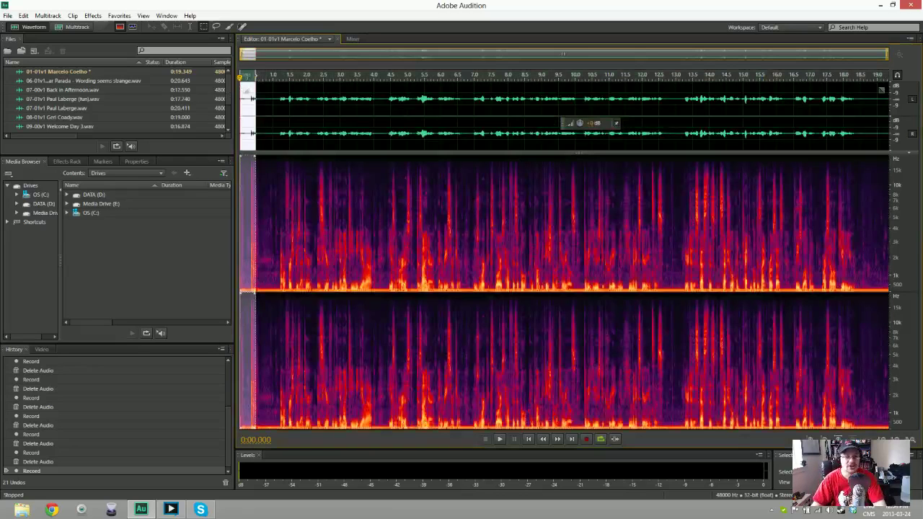
key(Delete)
drag(241, 103, 262, 103)
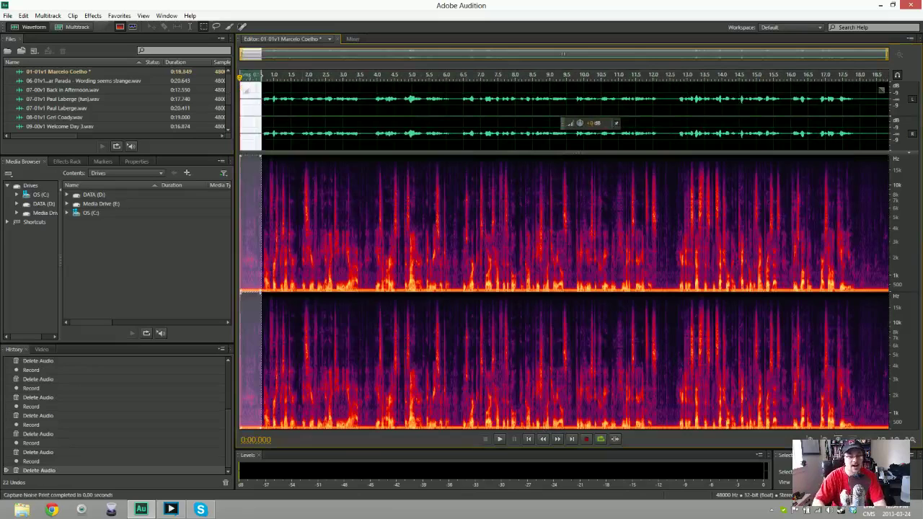
click(342, 217)
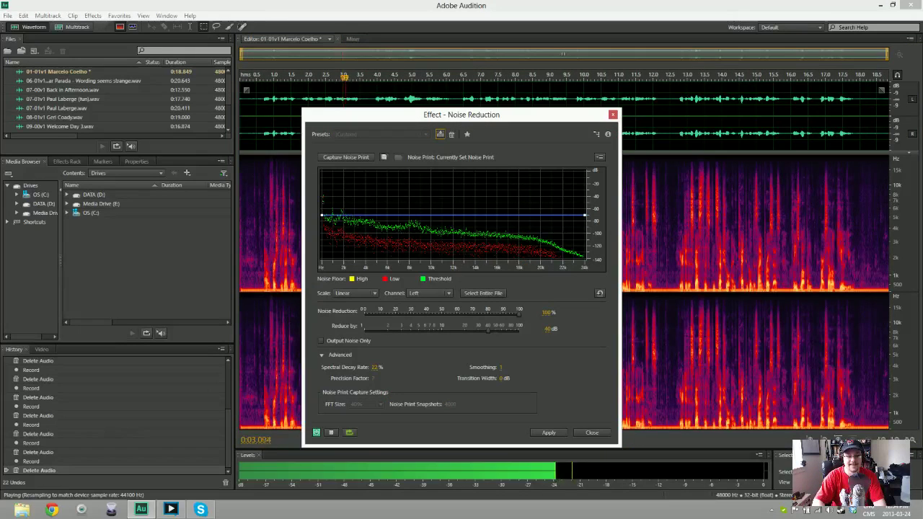
click(440, 134)
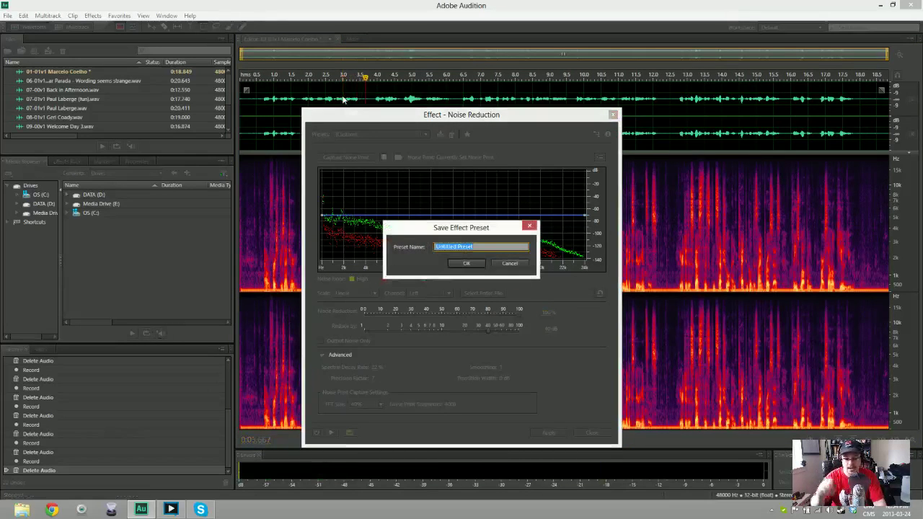
key(Escape)
key(Return)
key(space)
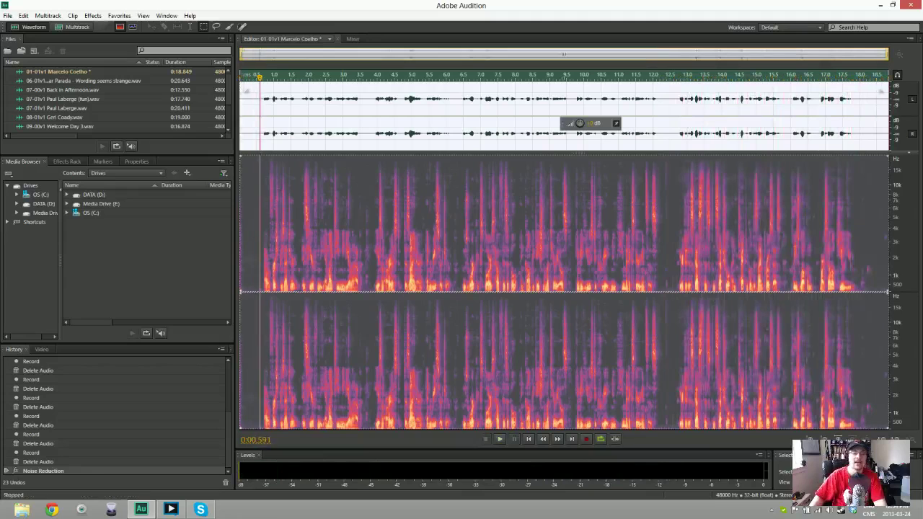
Save take 01-01v1 as a WAV in Dropbox > FITC Toronto 2013 Recordings > Toronto 1 > Sunday
key(ctrl+shift+s)
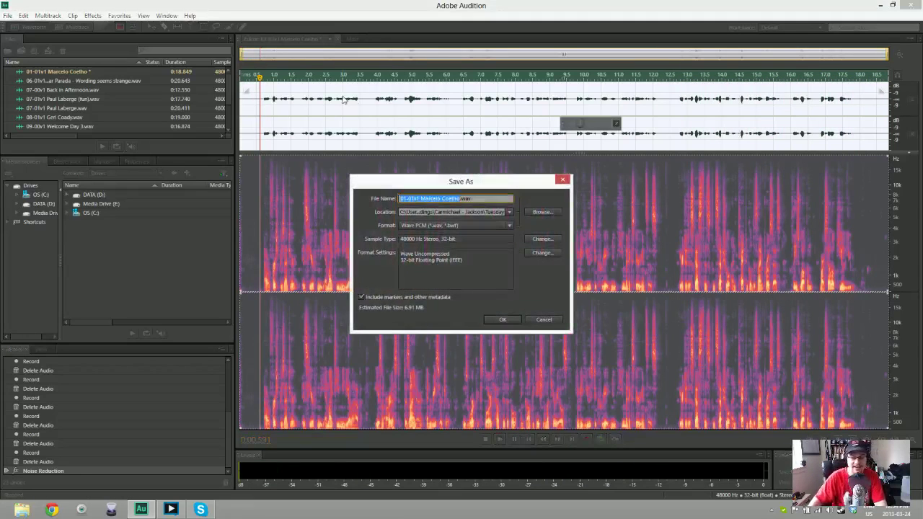
click(542, 212)
click(39, 83)
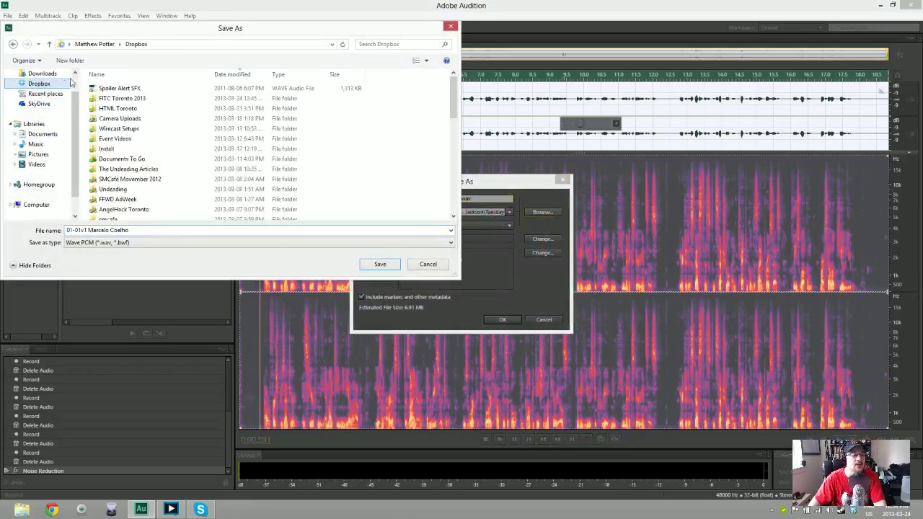
double_click(143, 93)
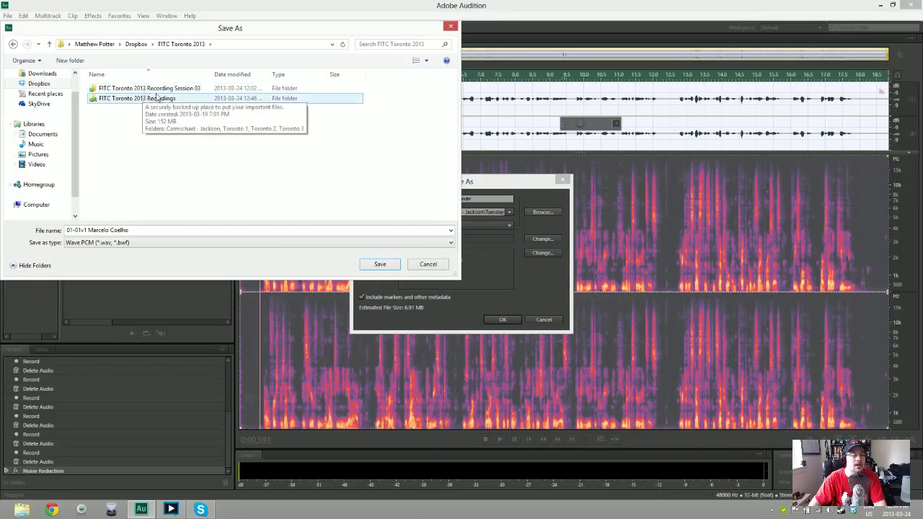
double_click(157, 100)
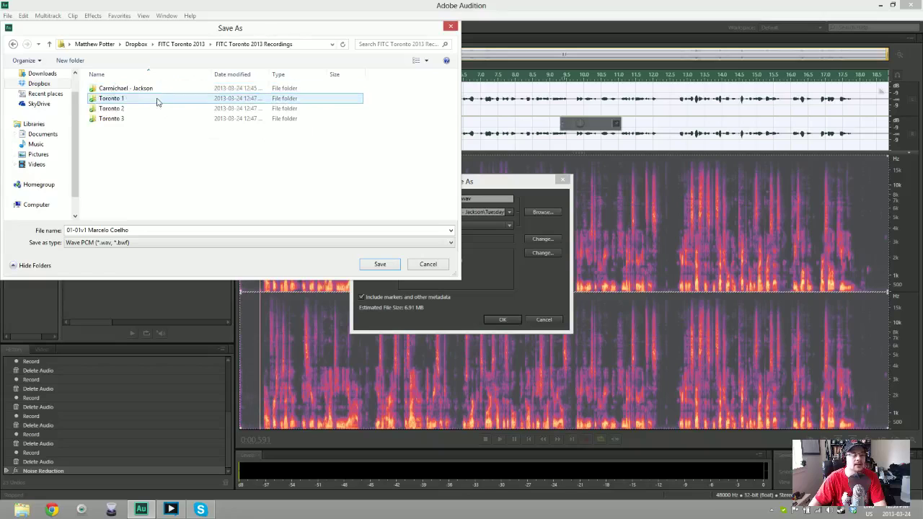
double_click(124, 101)
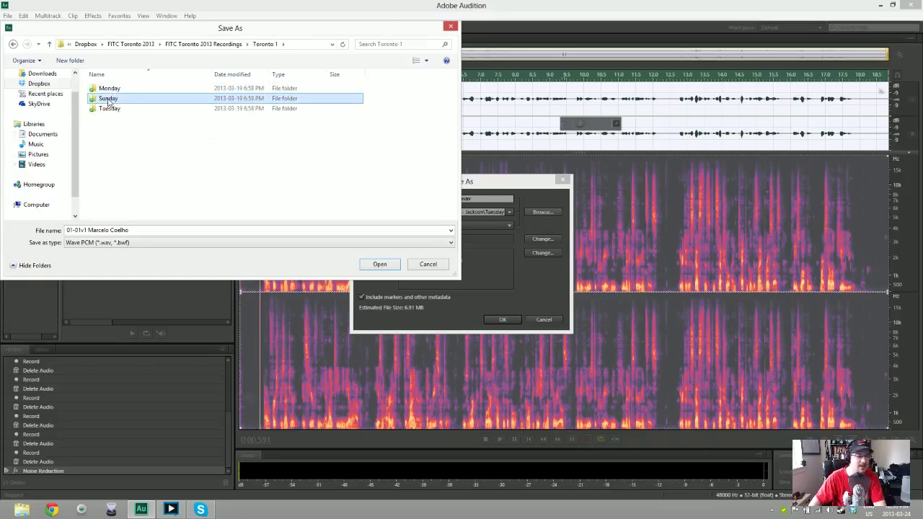
double_click(109, 101)
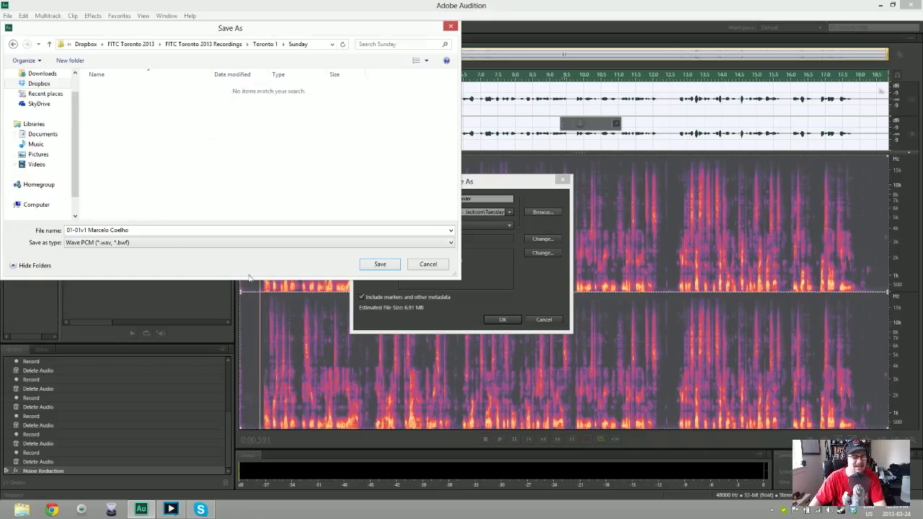
click(379, 269)
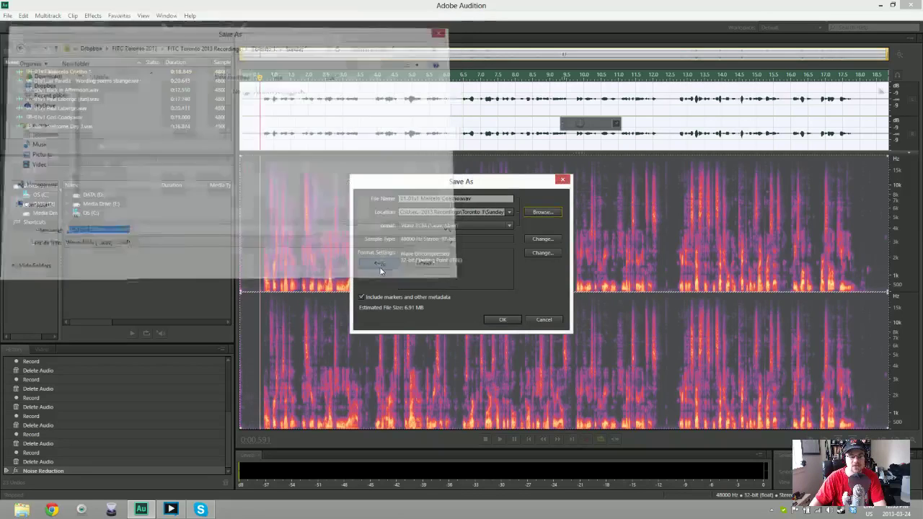
click(498, 321)
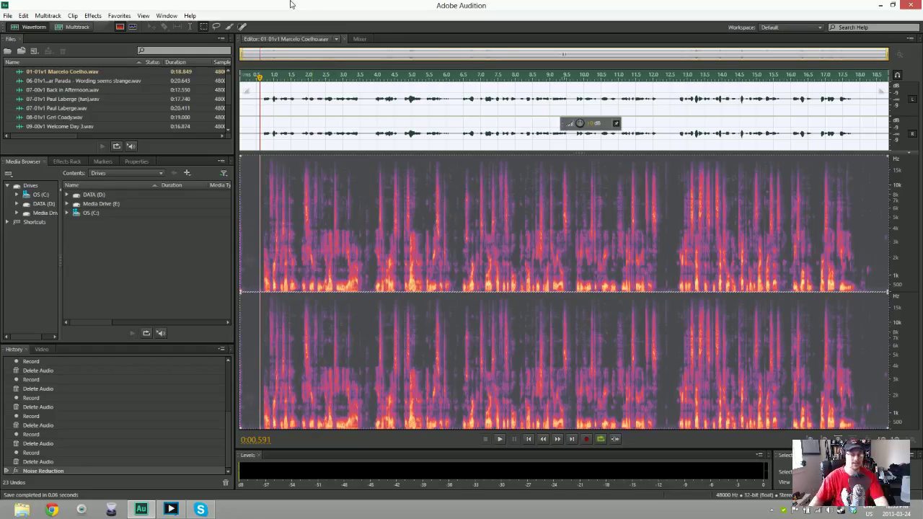
Create a new 48000 Hz stereo 32-bit audio file named 02-01v1
key(ctrl+shift+n)
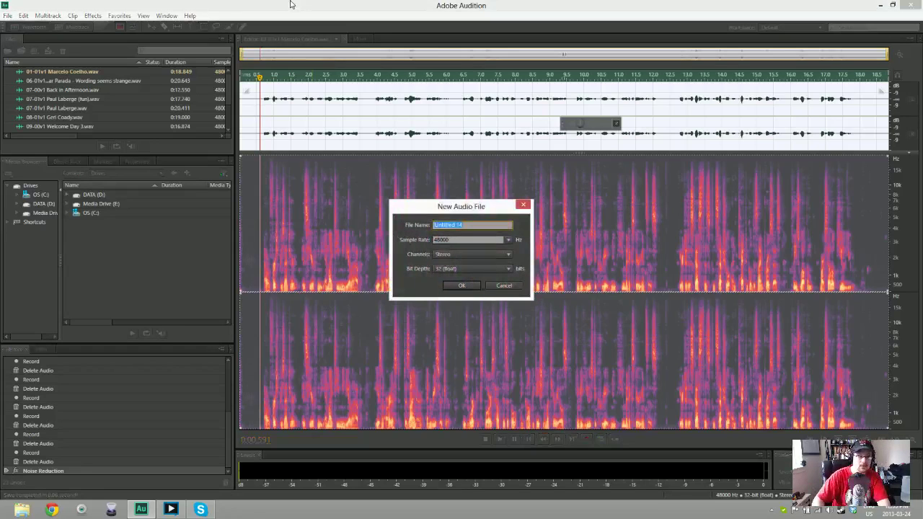
text(0)
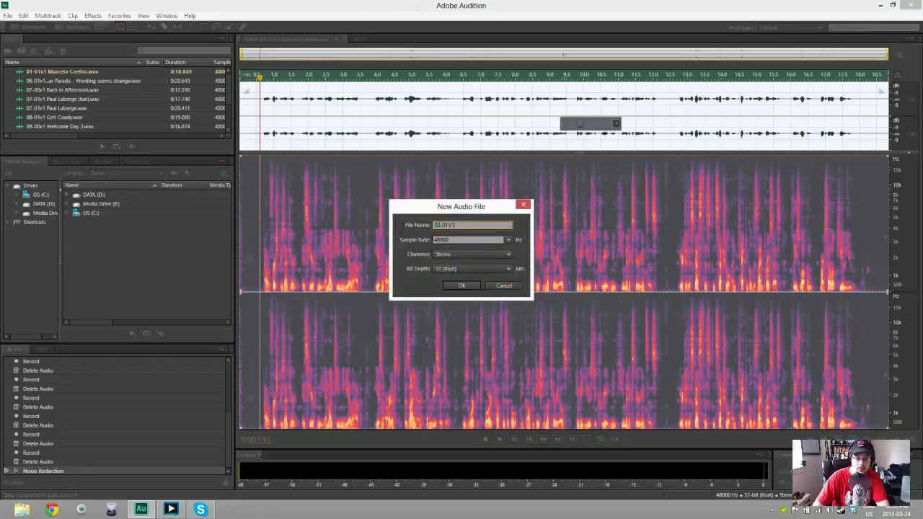
text(2-01V1)
key(BackSpace)
key(BackSpace)
text(1)
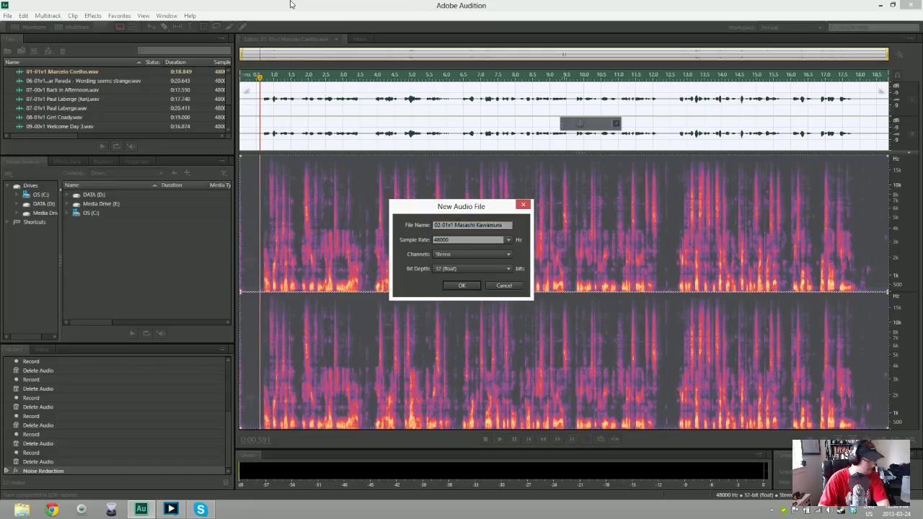
key(Return)
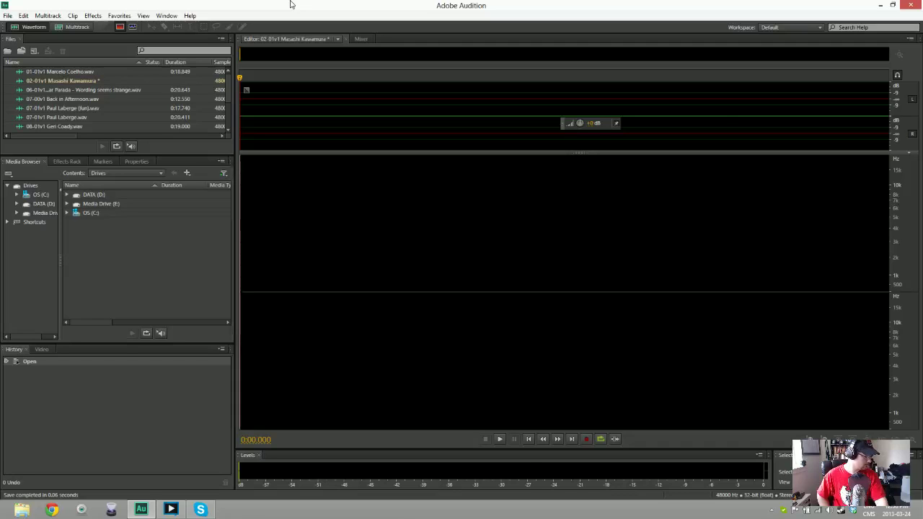
Record the second take, deleting three false starts, and capture a fresh attempt of about 7.5 seconds
key(shift+space)
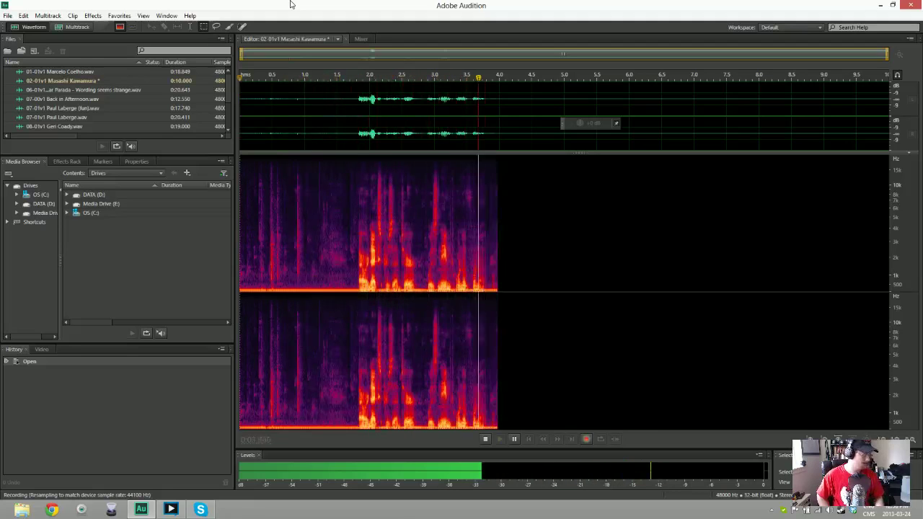
key(space)
key(ctrl+a)
key(Delete)
key(shift+space)
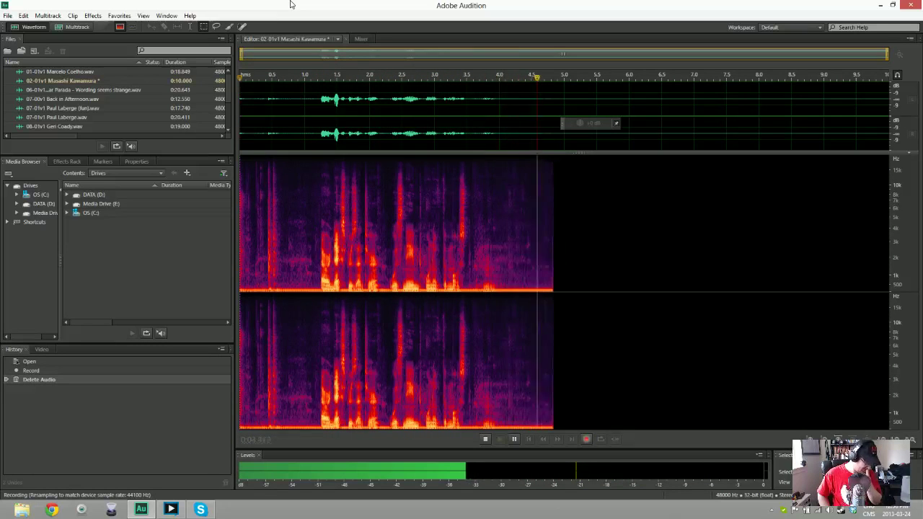
key(space)
key(space)
key(space)
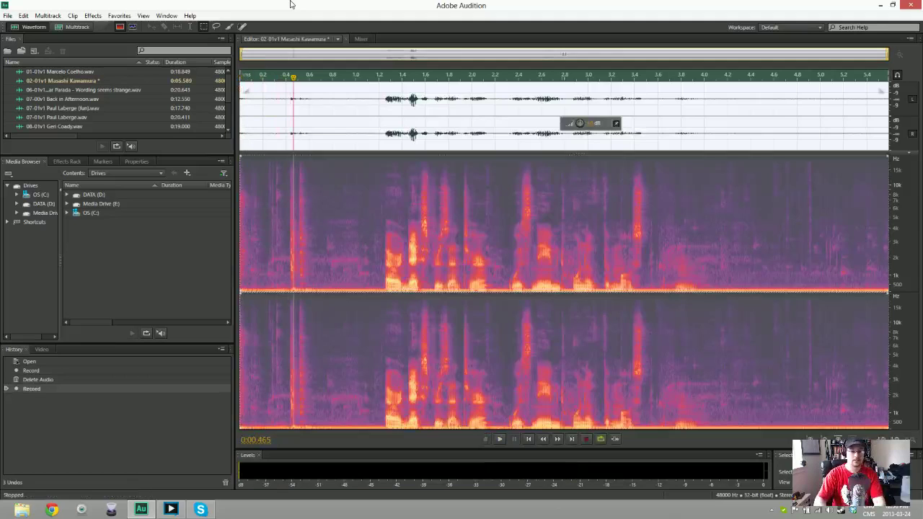
key(Delete)
key(shift+space)
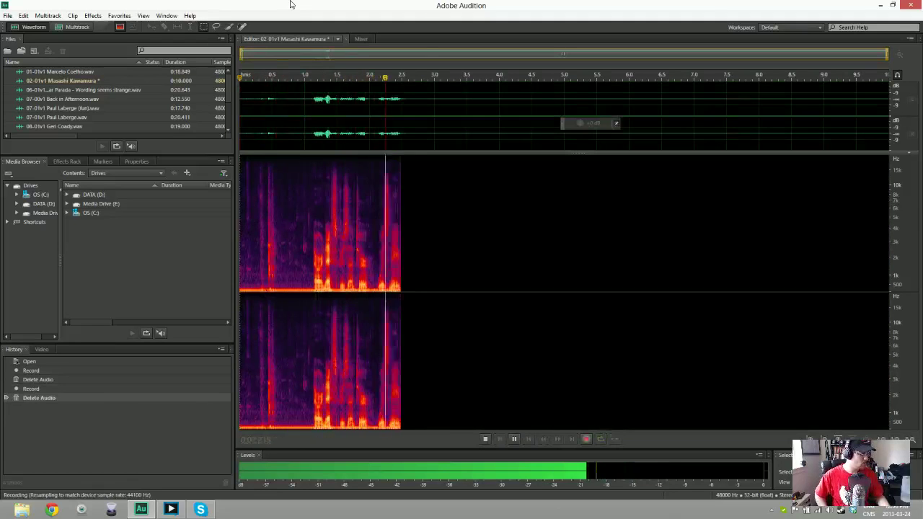
key(space)
key(Delete)
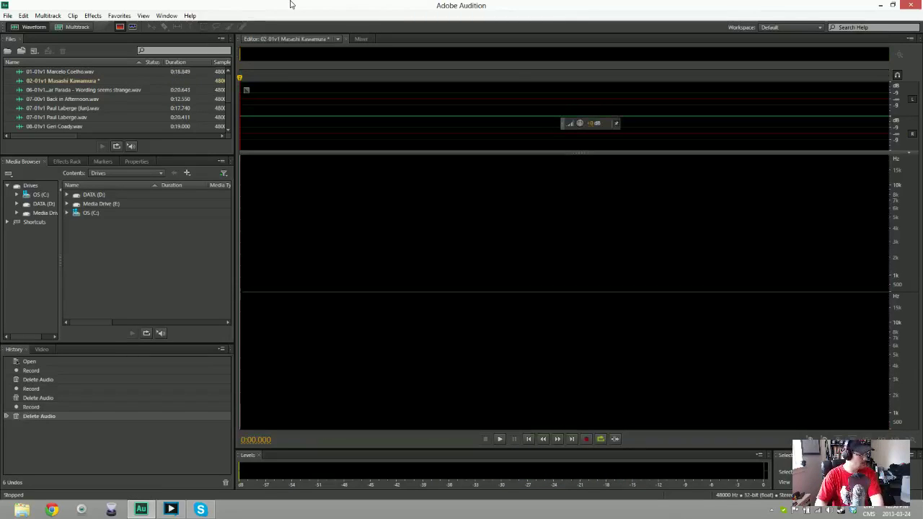
key(shift+space)
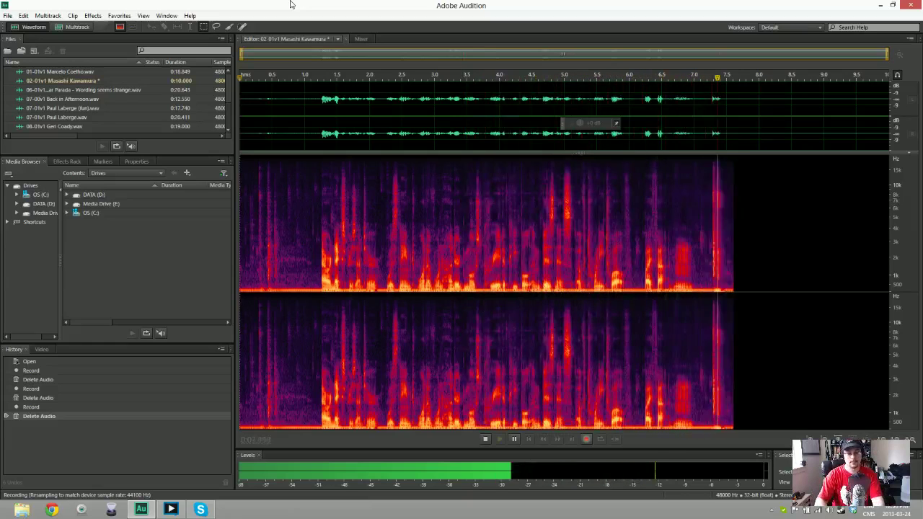
key(space)
Discard the remaining failed attempts and record a complete 19.264-second take into 02-01v1
key(ctrl+a)
key(Delete)
key(shift+space)
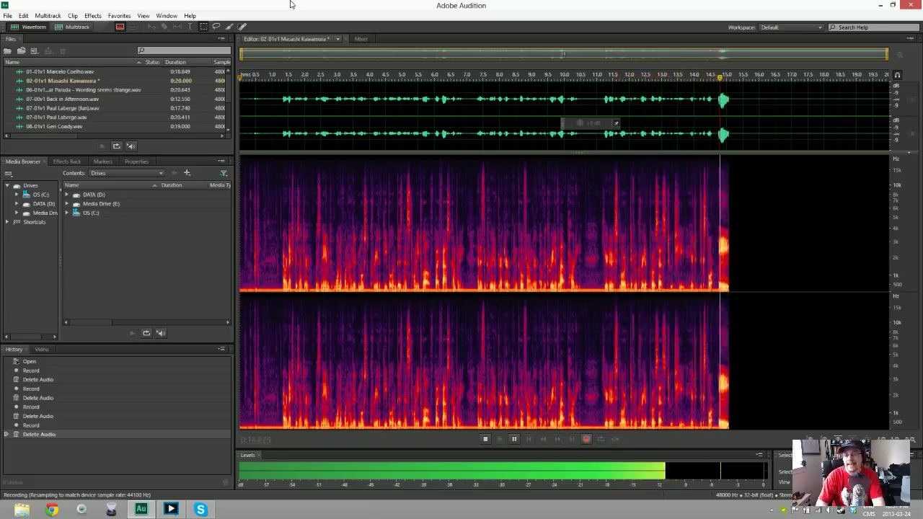
key(space)
key(Delete)
key(shift+space)
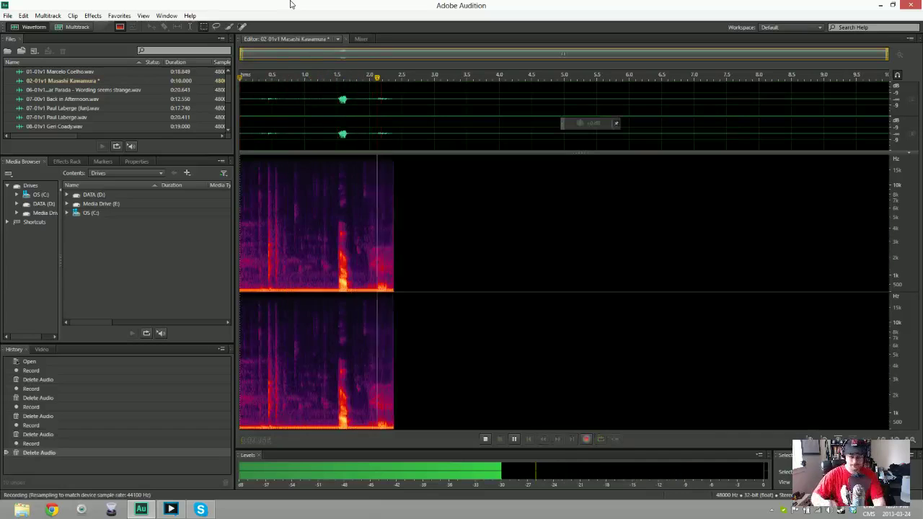
key(space)
key(Delete)
key(shift+space)
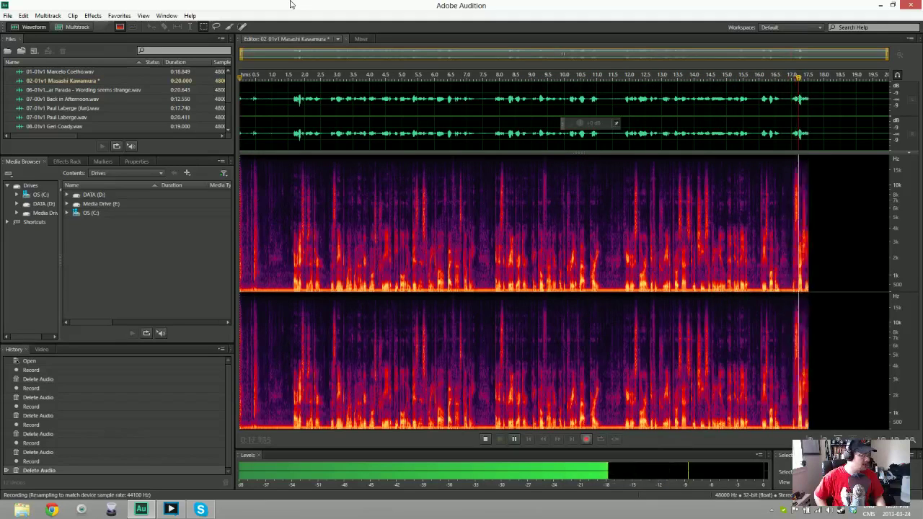
key(space)
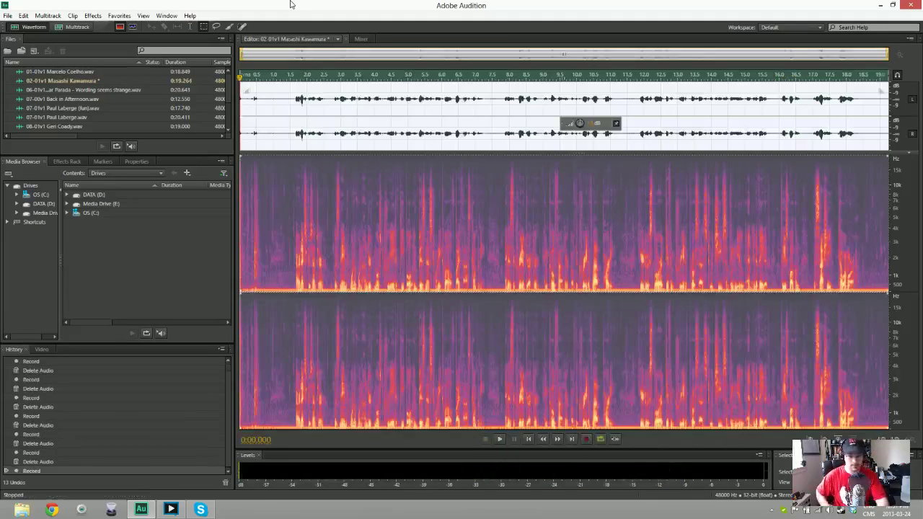
Trim 0.6 s off the take's start, noise-reduce it using its leading silence, and play it back
key(Delete)
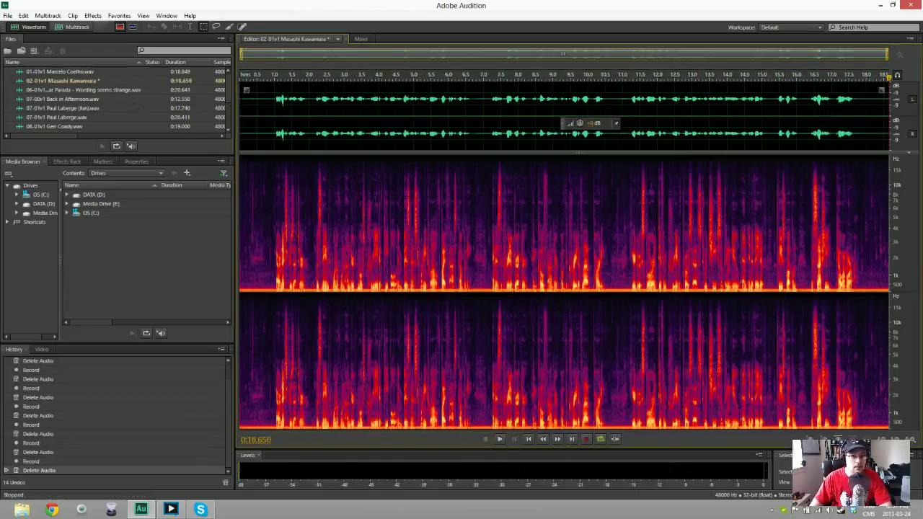
drag(887, 108, 274, 103)
drag(271, 216, 240, 216)
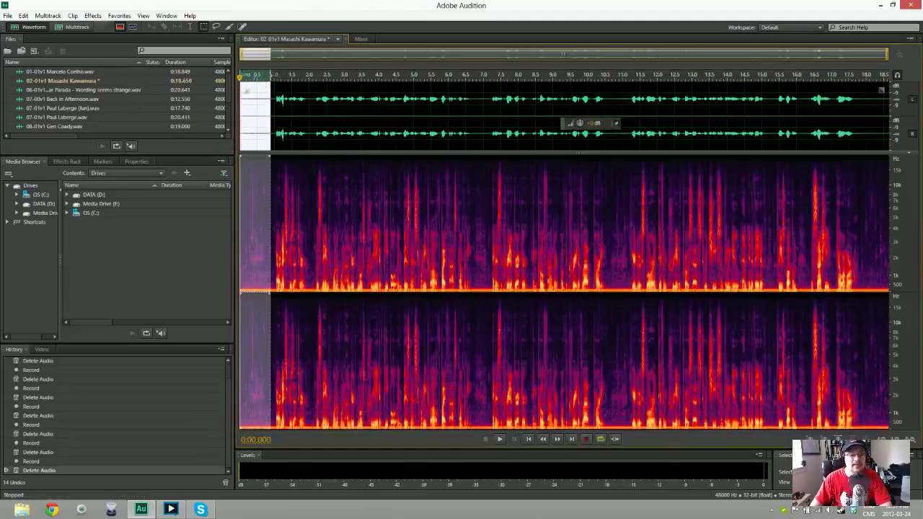
key(shift+p)
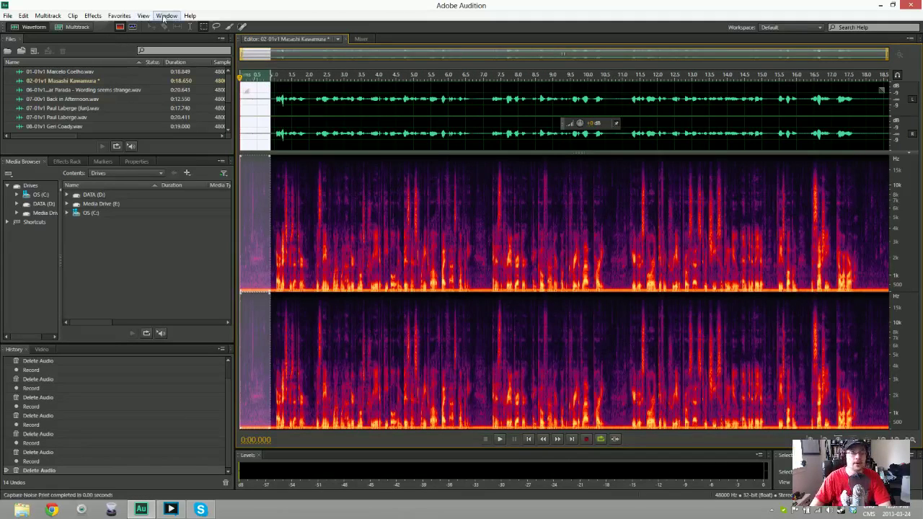
click(292, 101)
key(ctrl+shift+p)
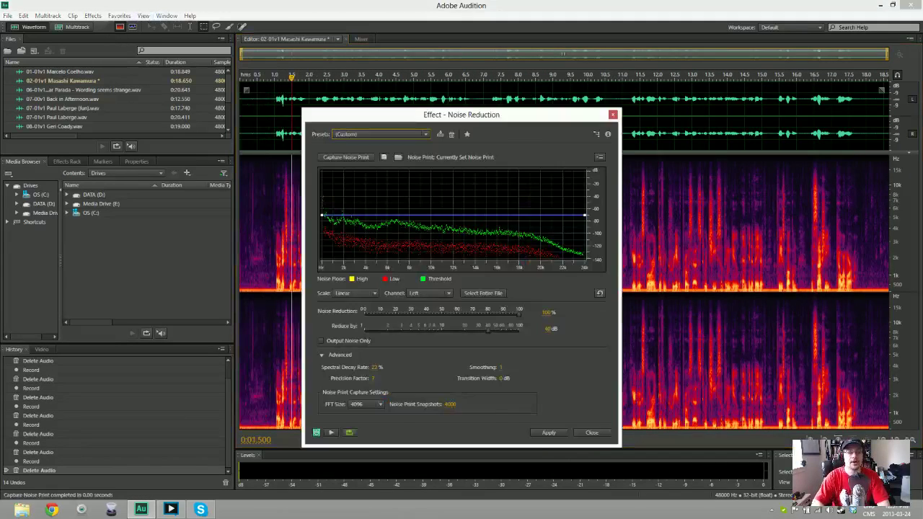
key(Return)
key(space)
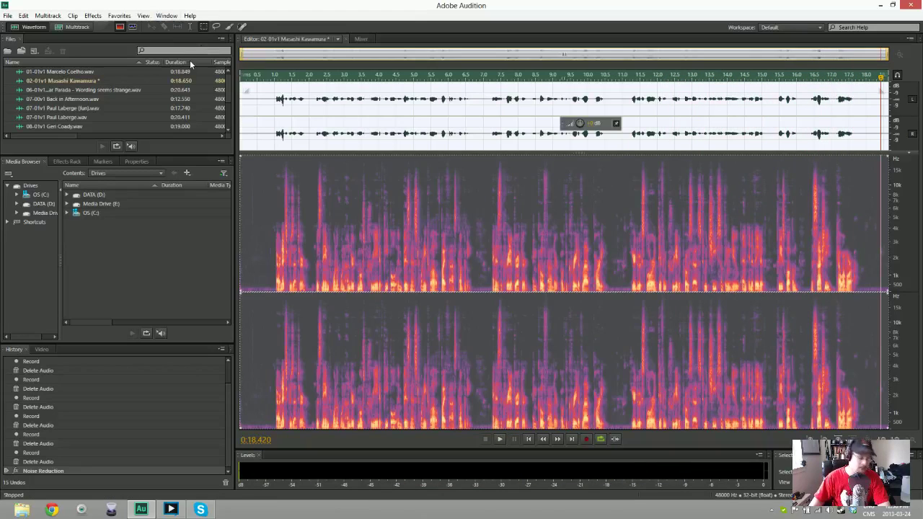
Save the 18.650-second 02-01v1 take as a WAV and start a new audio file
key(ctrl+shift+s)
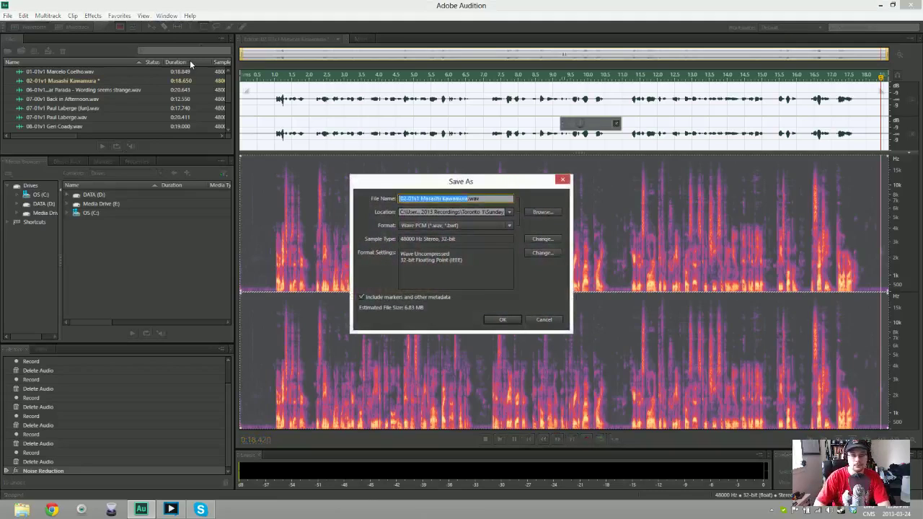
click(508, 214)
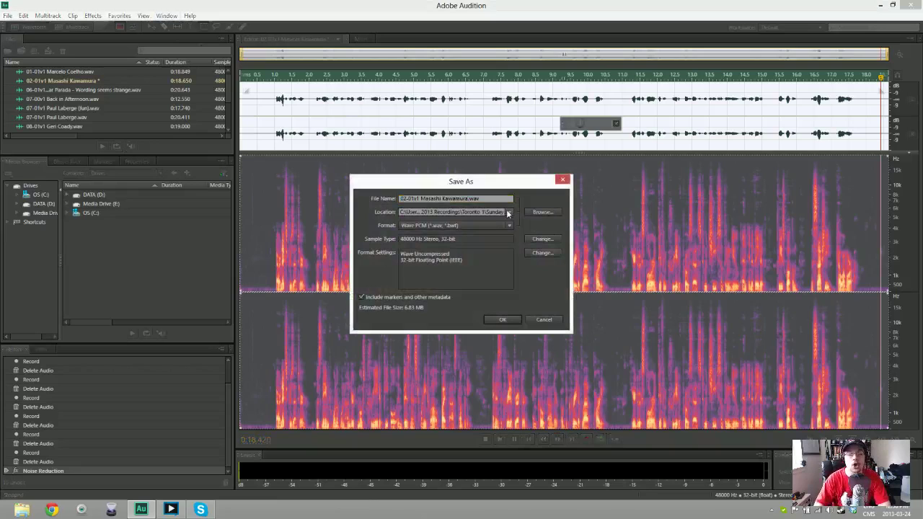
key(Return)
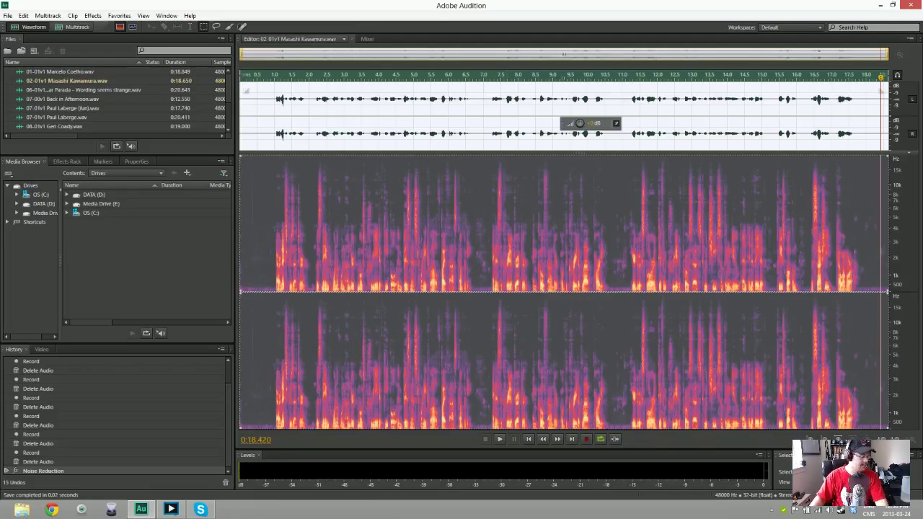
key(ctrl+shift+n)
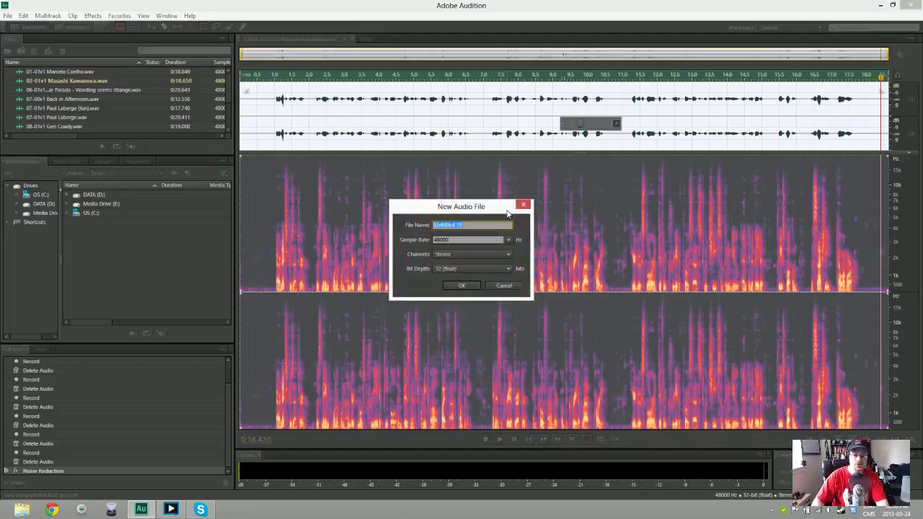
Create the new 48000 Hz stereo file named 03-01- followed by the next speaker's name
text(03)
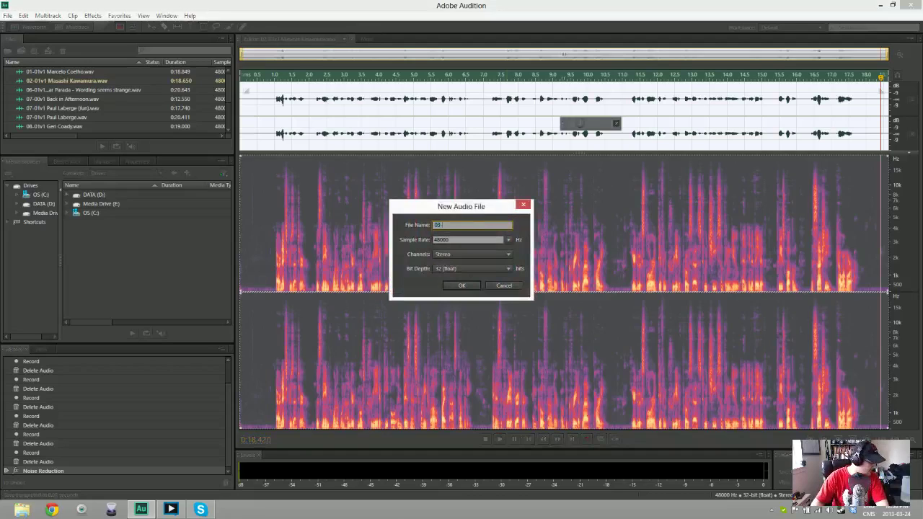
text(-01-)
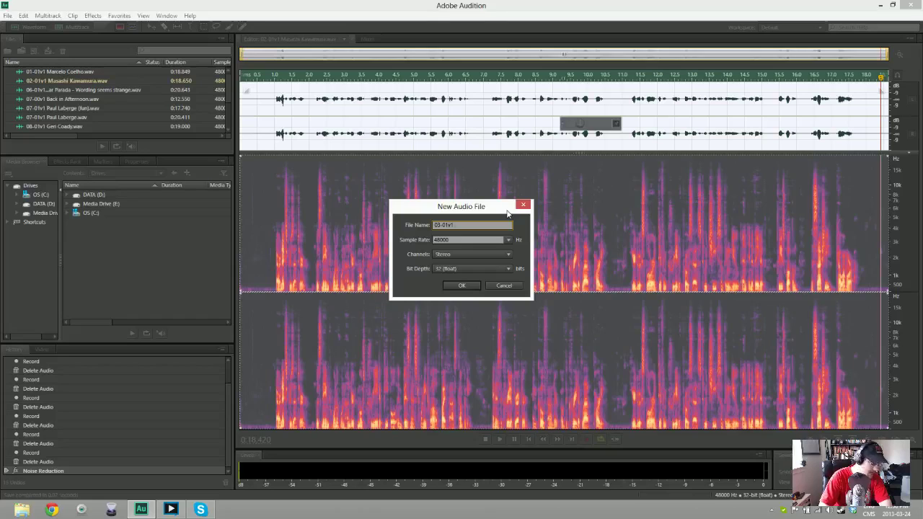
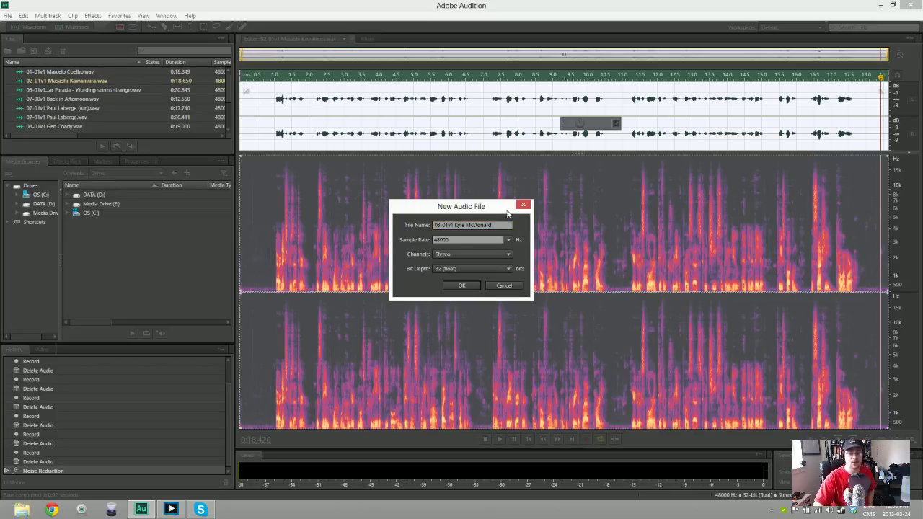
key(Return)
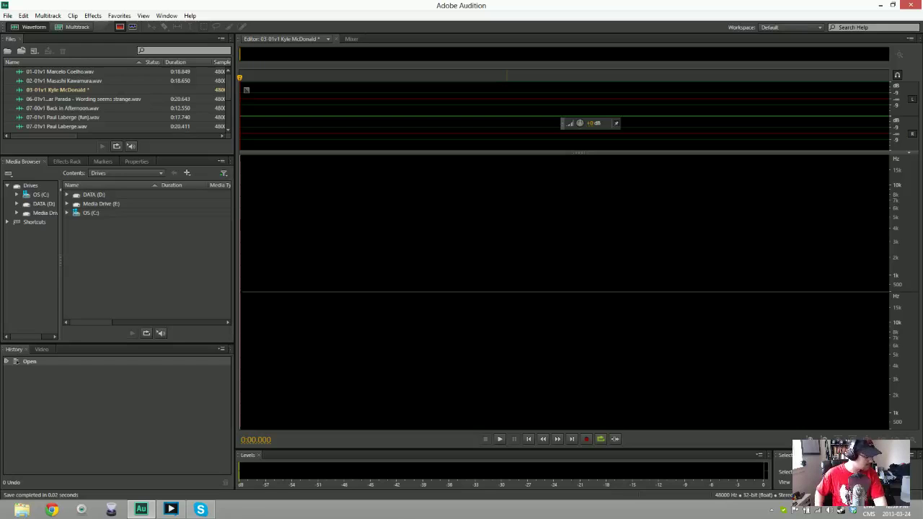
Record and delete four false starts of the third take
key(shift+space)
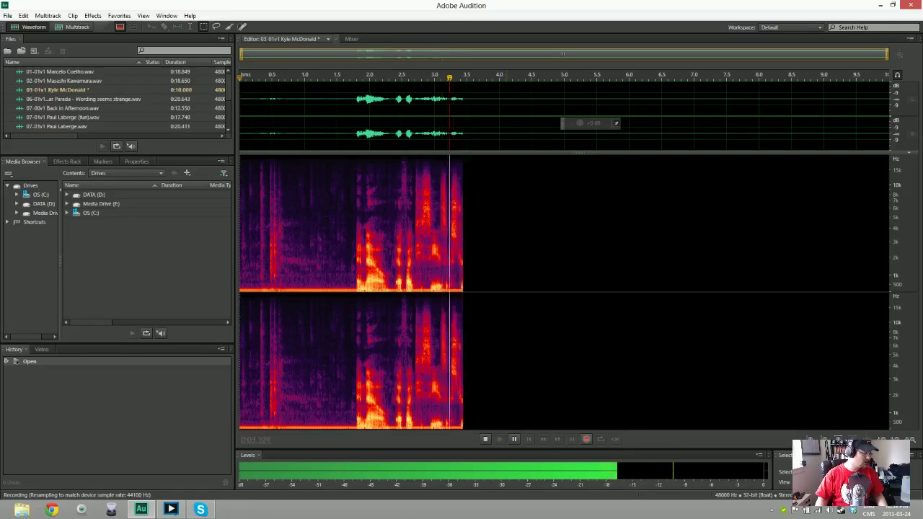
key(space)
key(ctrl+a)
key(Delete)
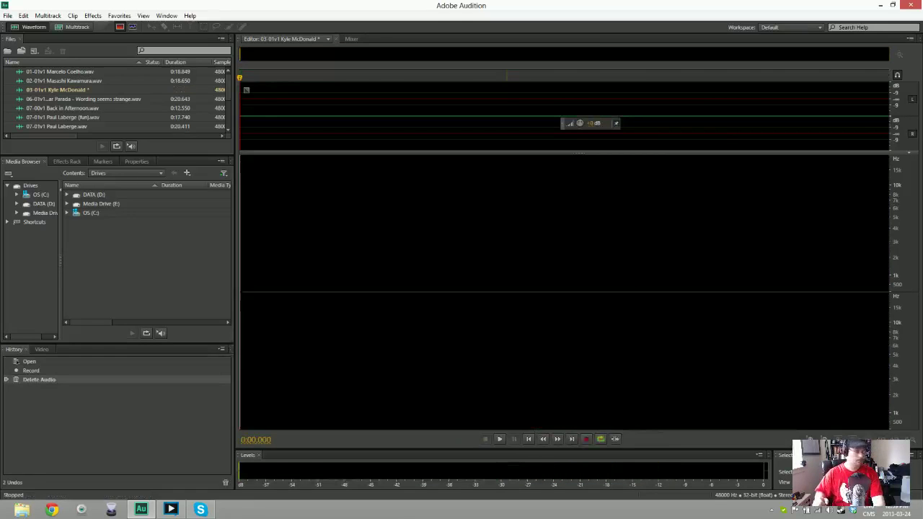
key(shift+space)
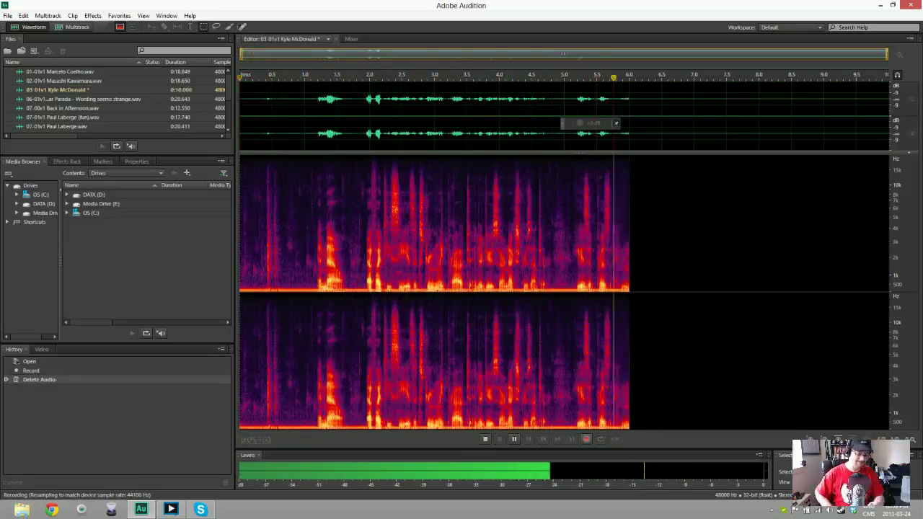
key(space)
key(Delete)
key(shift+space)
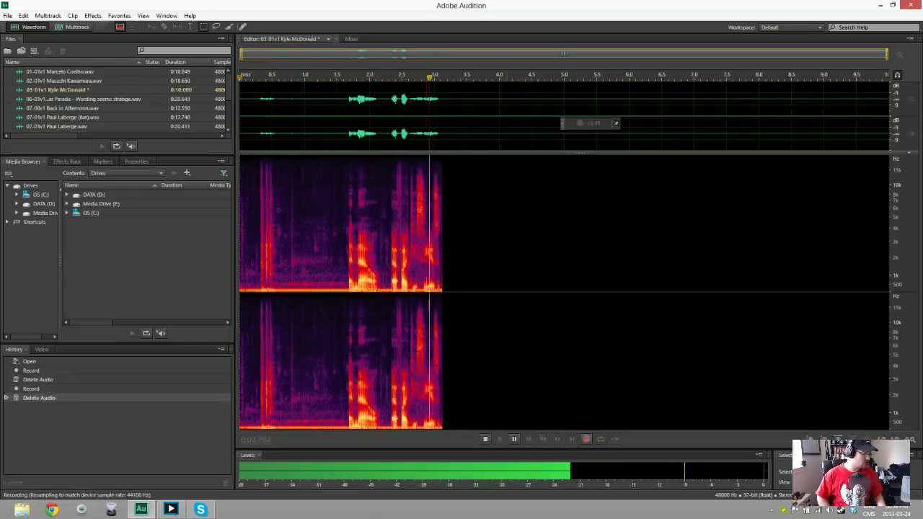
key(space)
key(Delete)
key(shift+space)
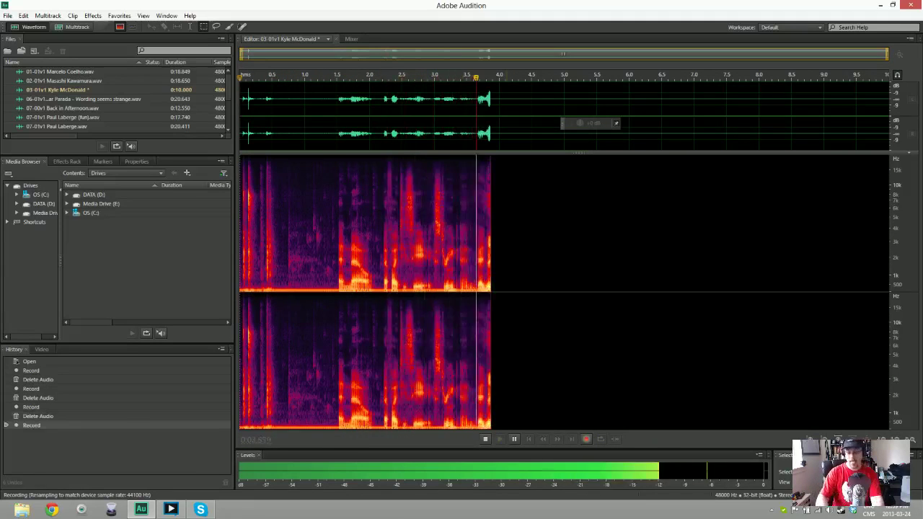
key(space)
key(Delete)
Record a full voice-over take of about 21.5 seconds into 03-01v1, then stop
key(shift+space)
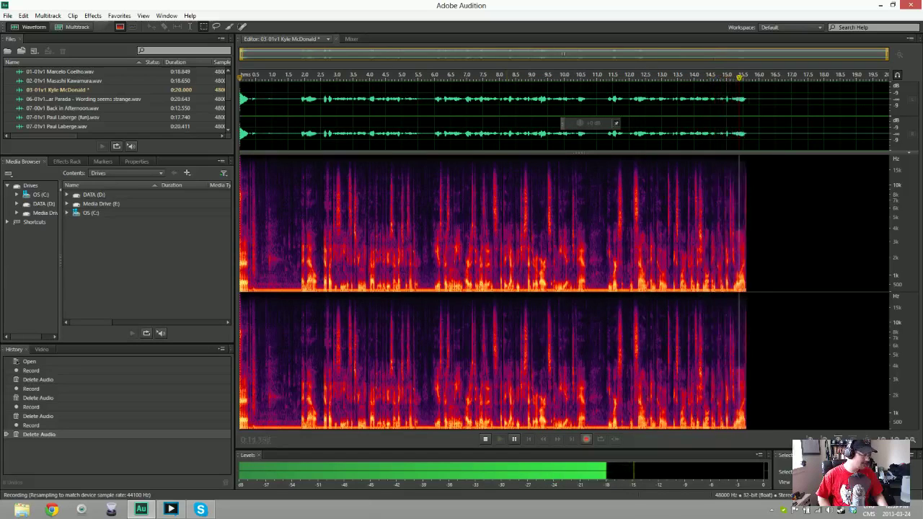
key(alt+space)
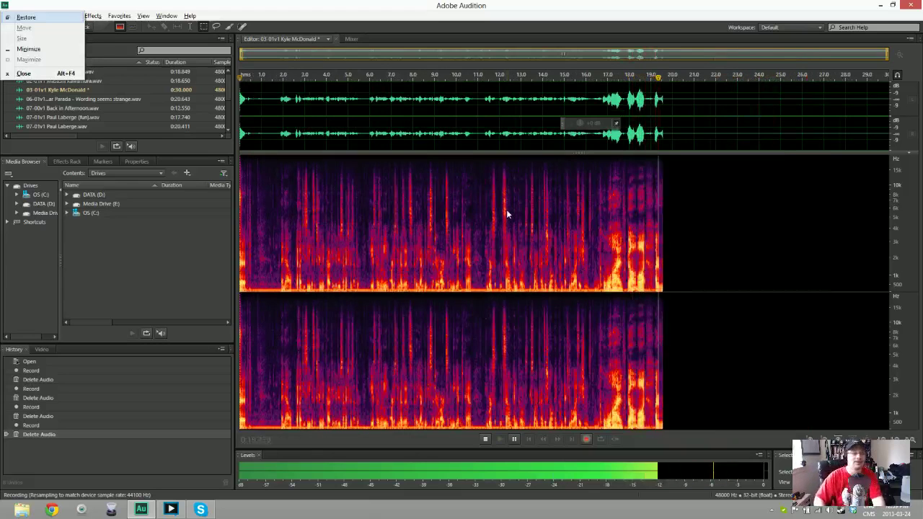
key(Escape)
key(alt+space)
key(Escape)
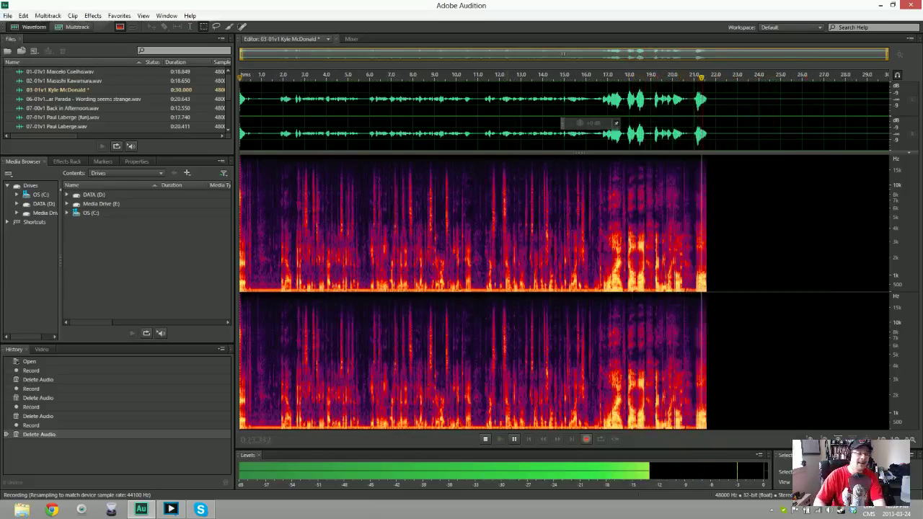
key(space)
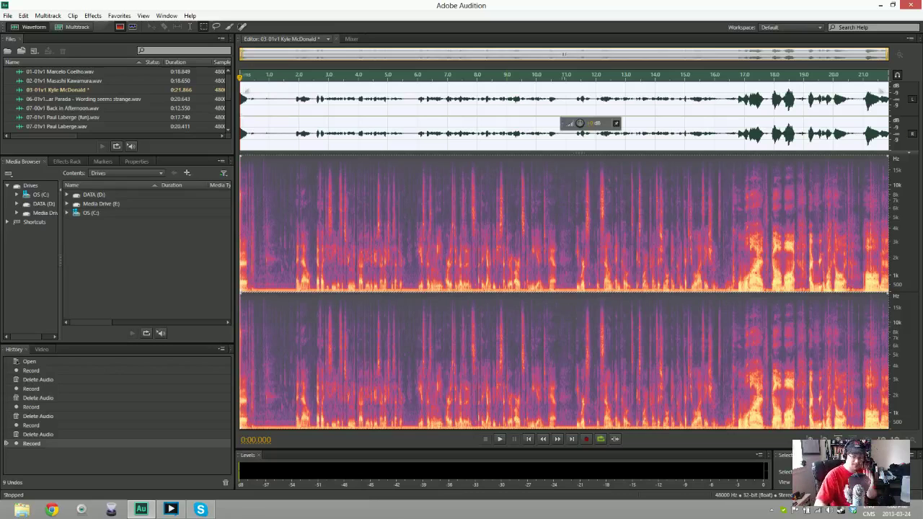
Delete the 21.5-second take so 03-01v1 is empty, and start recording anew
key(Delete)
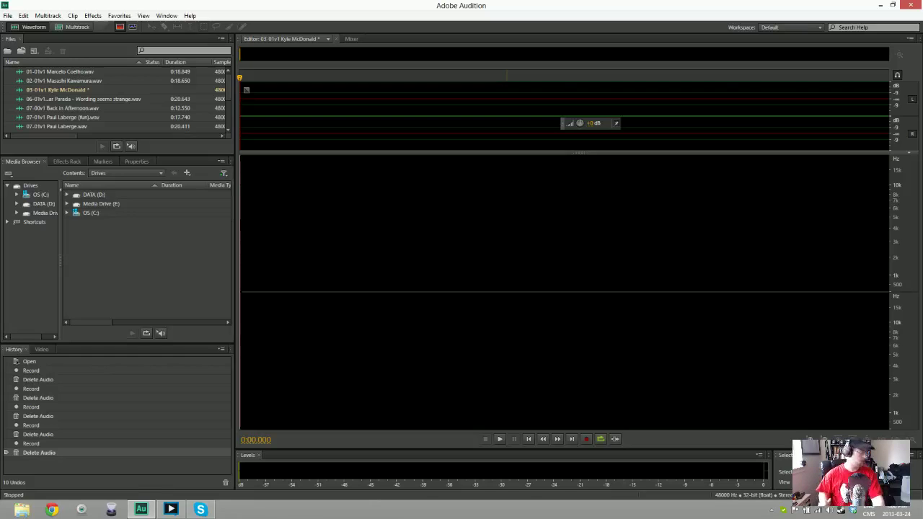
key(shift+space)
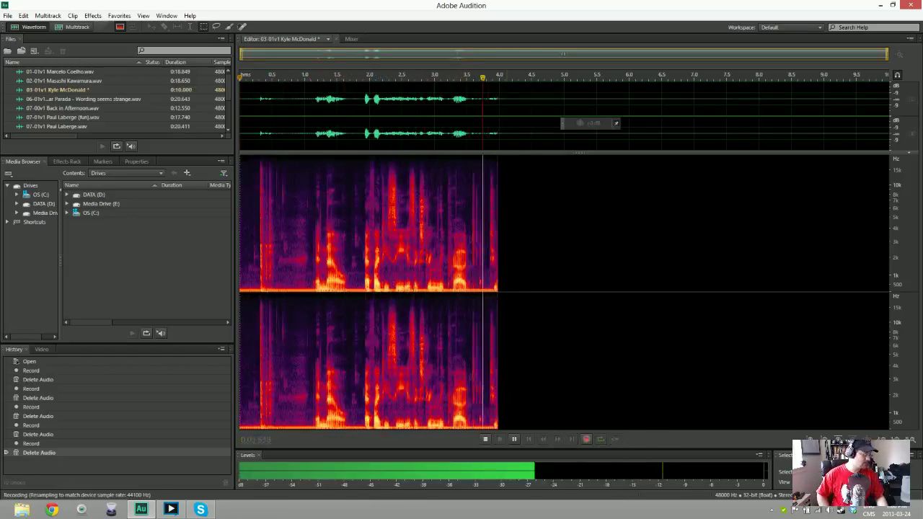
key(space)
key(ctrl+a)
key(Delete)
key(shift+space)
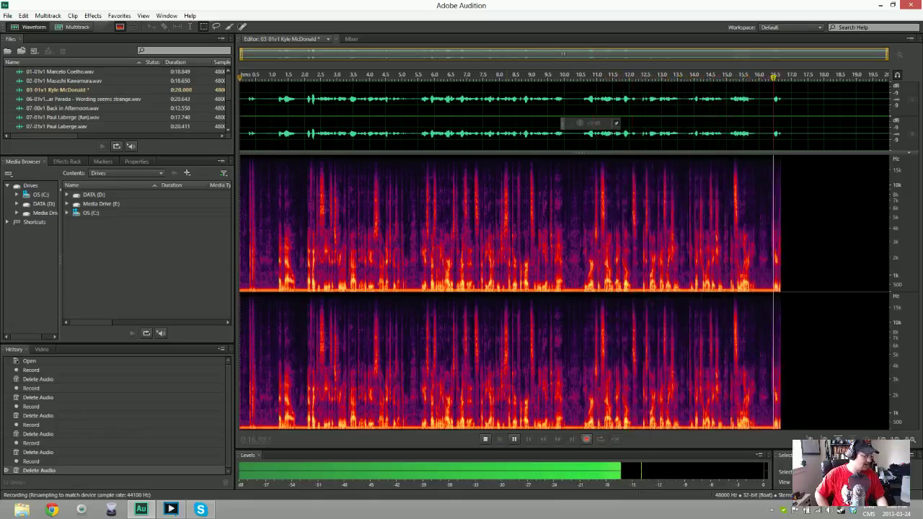
key(space)
key(ctrl+a)
key(Delete)
key(shift+space)
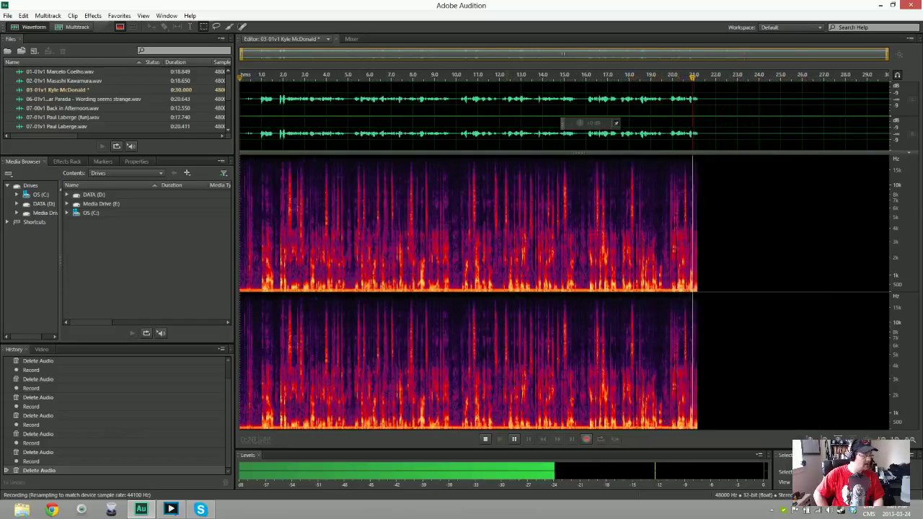
key(space)
key(space)
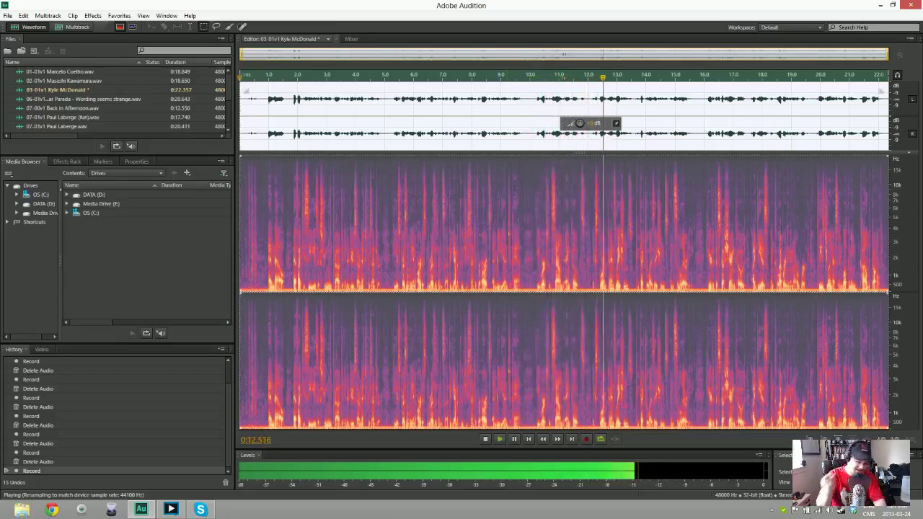
key(space)
key(Delete)
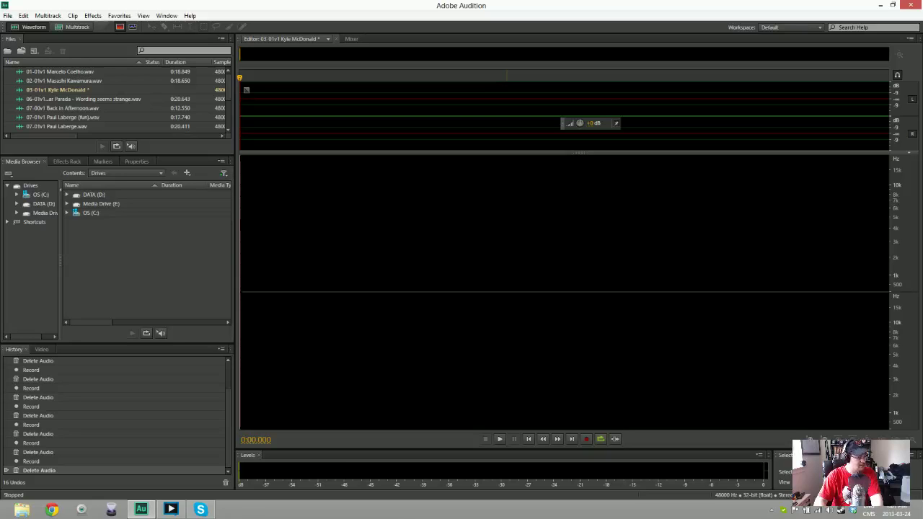
Discard a false start, then record a full 21.952-second take into 03-01v1
key(shift+space)
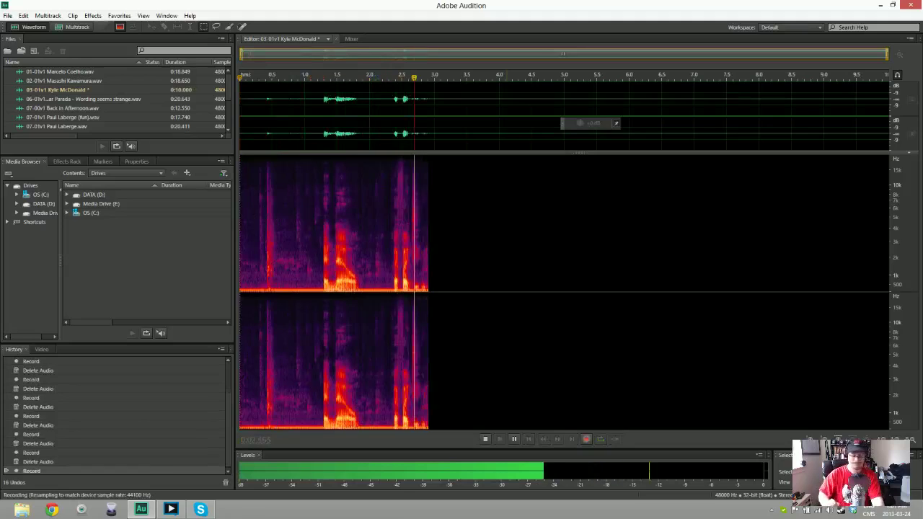
key(space)
key(ctrl+a)
key(Delete)
key(shift+space)
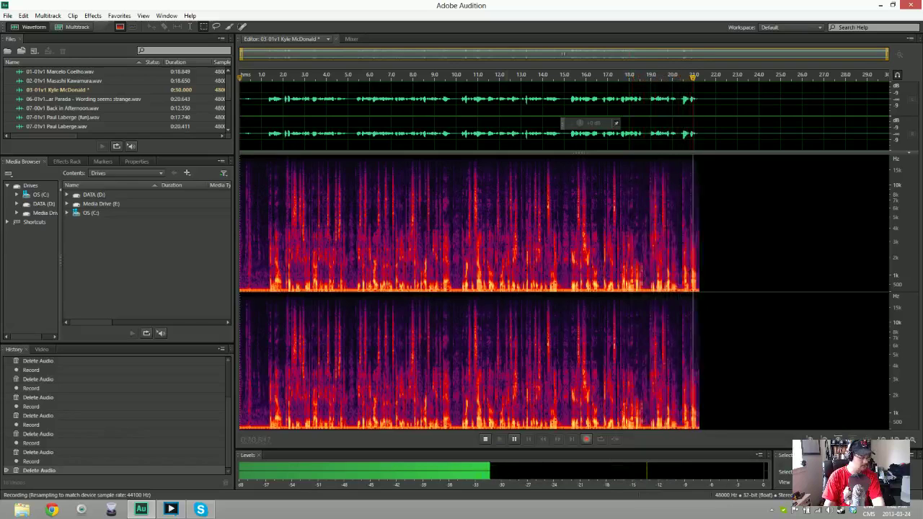
key(space)
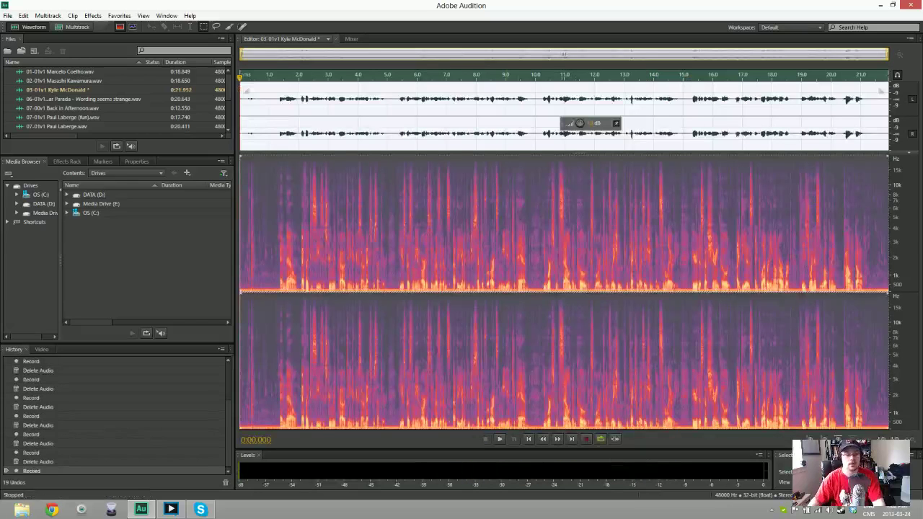
Trim the 03-01v1 take to 21.399 seconds and apply noise reduction from a lead-in noise print
key(Delete)
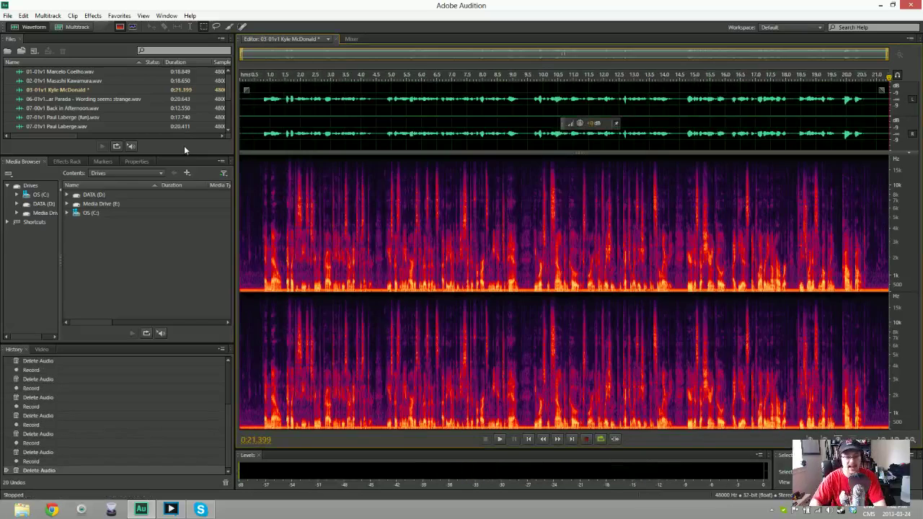
drag(261, 216, 24, 116)
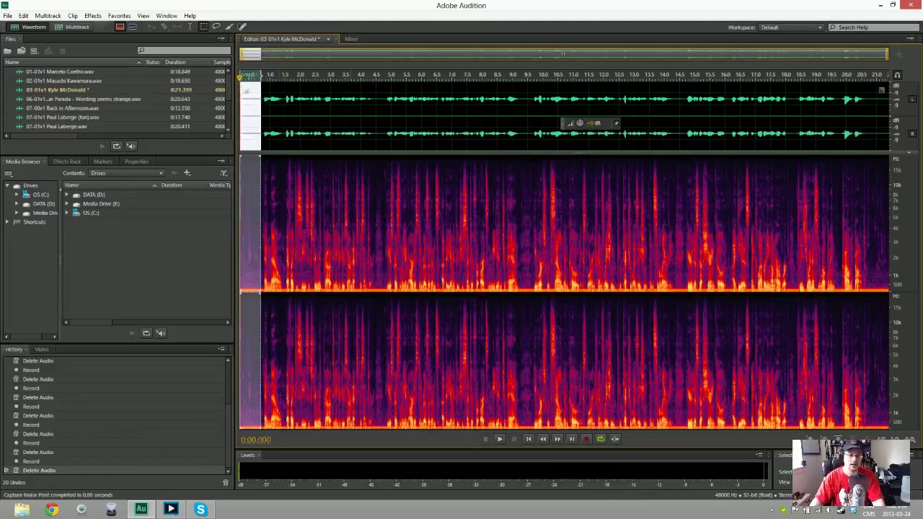
click(346, 216)
key(ctrl+shift+p)
key(Return)
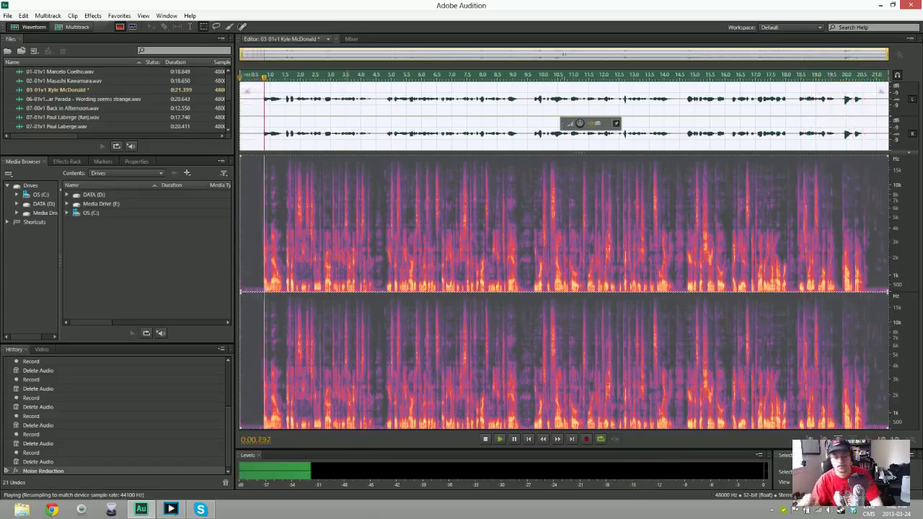
key(space)
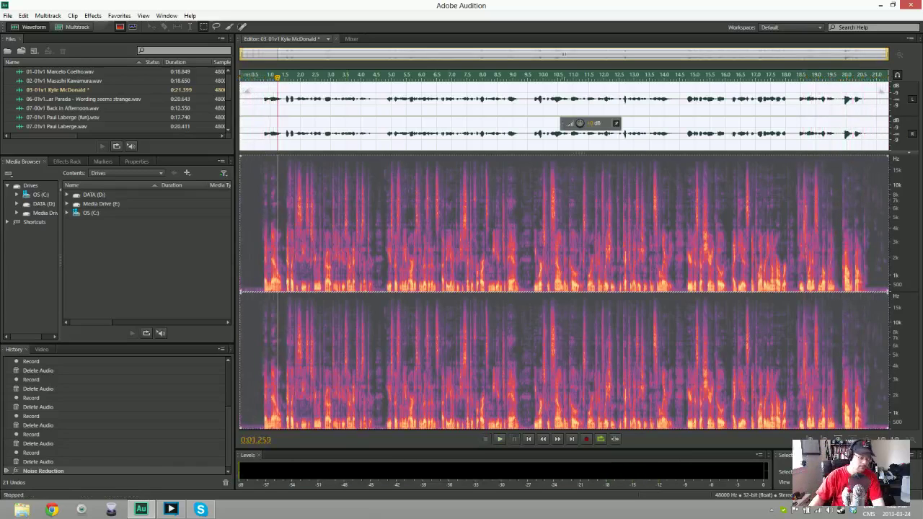
Save the cleaned 03-01v1 take as a WAV file and start a new audio file
key(ctrl+shift+s)
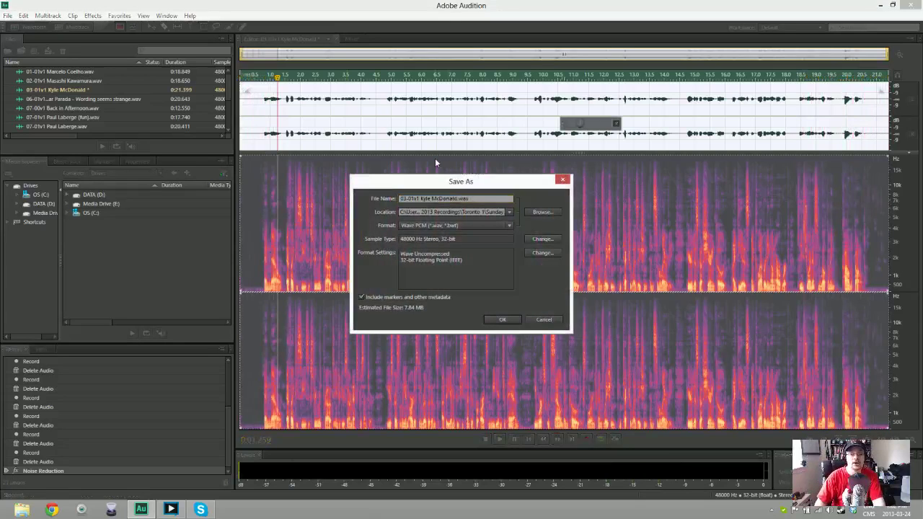
key(Return)
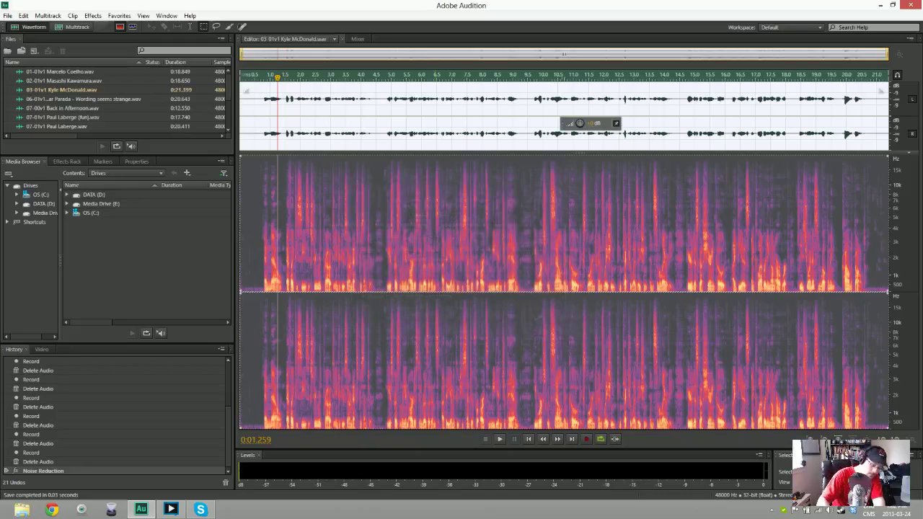
key(ctrl+shift+n)
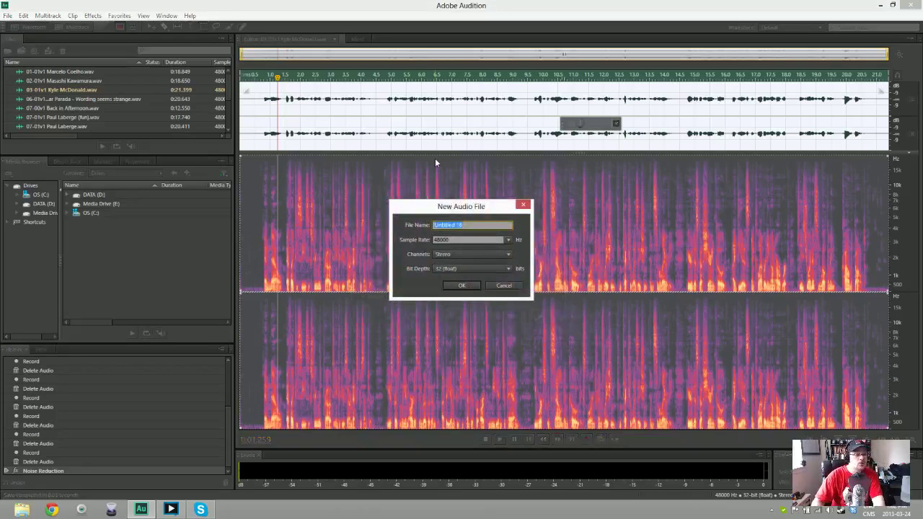
Create a new empty audio file named for the 03-01v1 fun-version take
text(03)
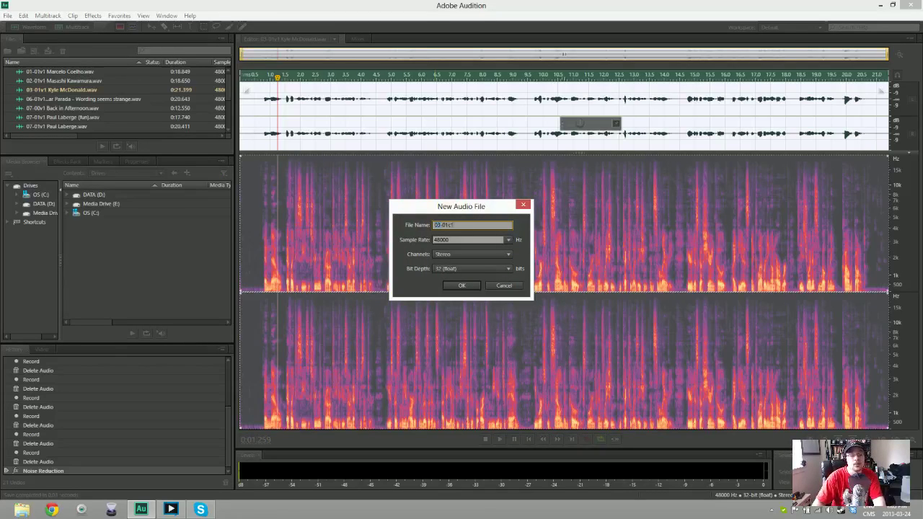
text(-01c1)
key(BackSpace)
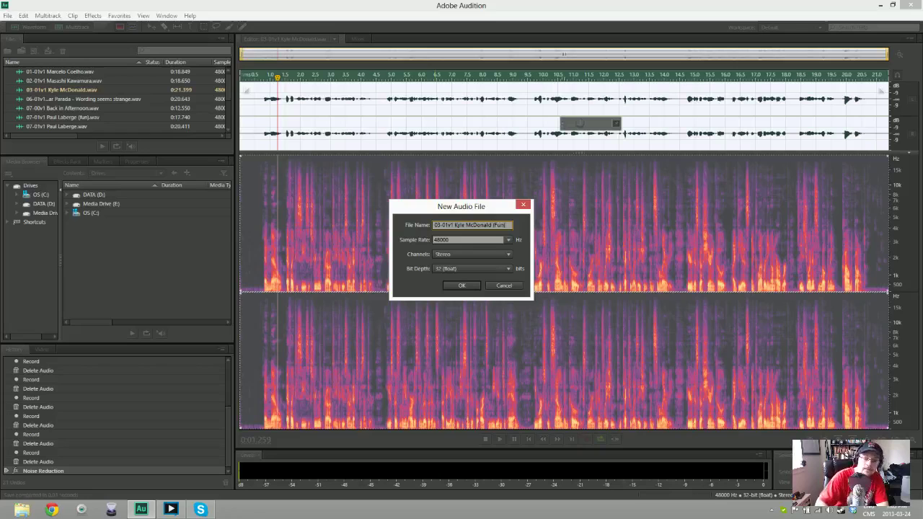
key(Return)
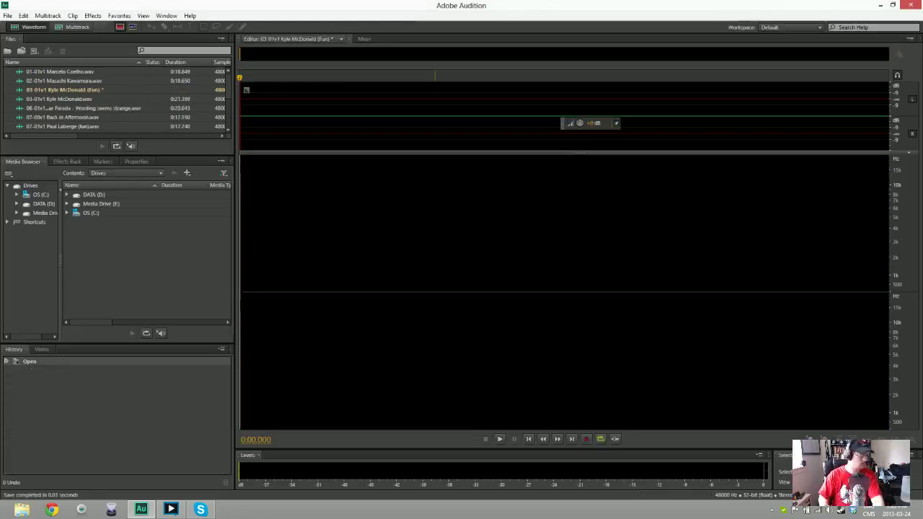
Record the fun take, discarding the botched first attempt and recording again
key(shift+space)
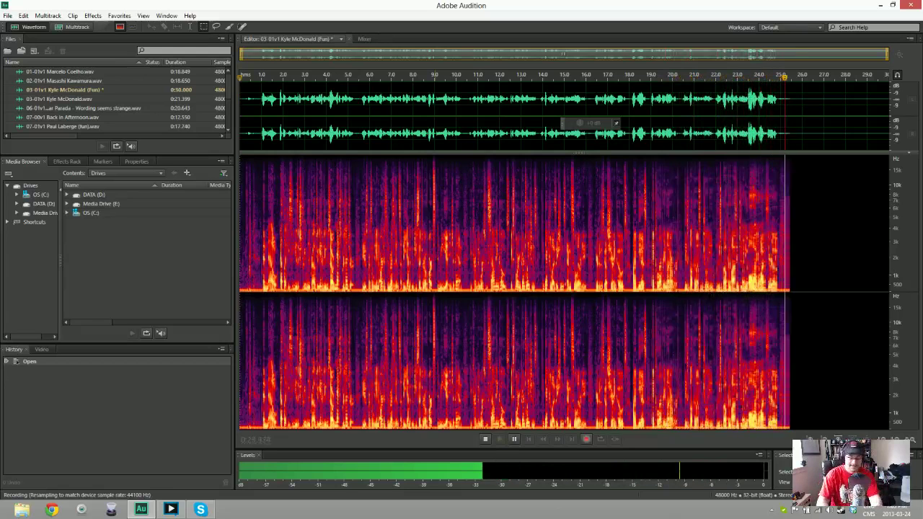
key(space)
key(ctrl+a)
key(Delete)
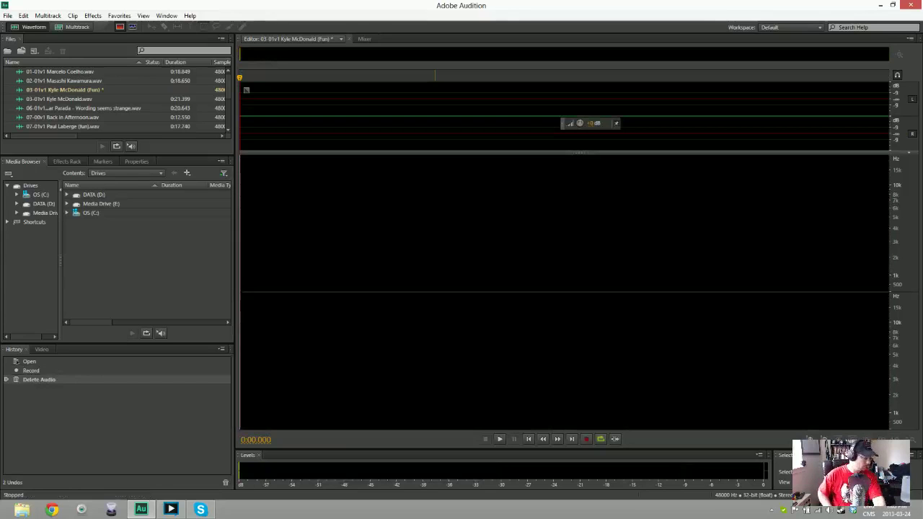
key(shift+space)
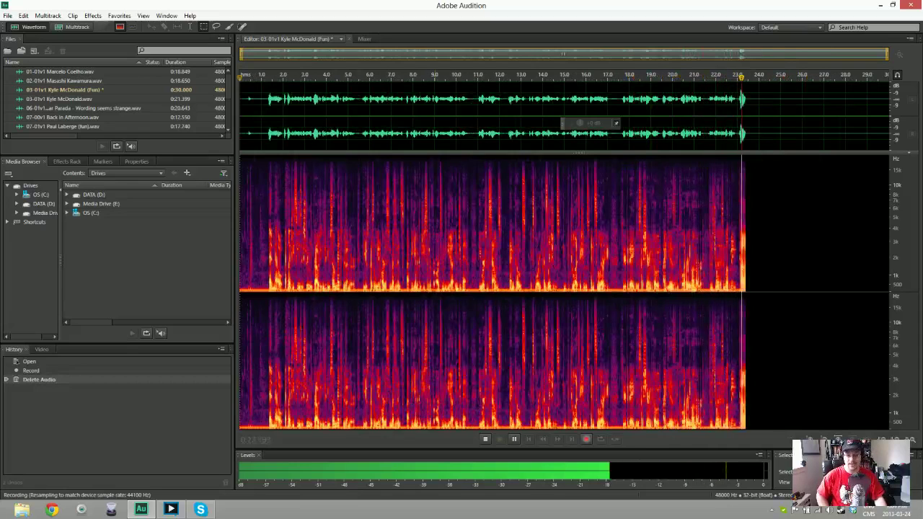
Stop recording and cut the unwanted tail, leaving a 24.4-second take
key(space)
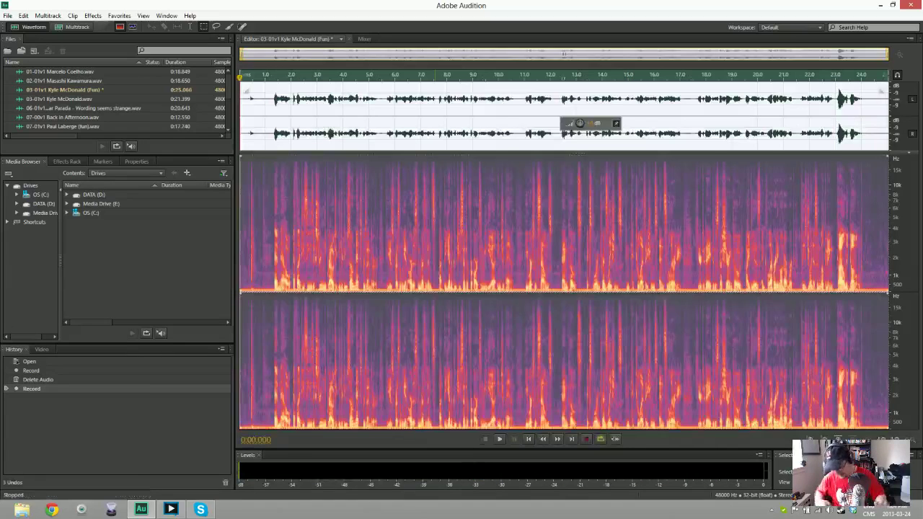
key(Delete)
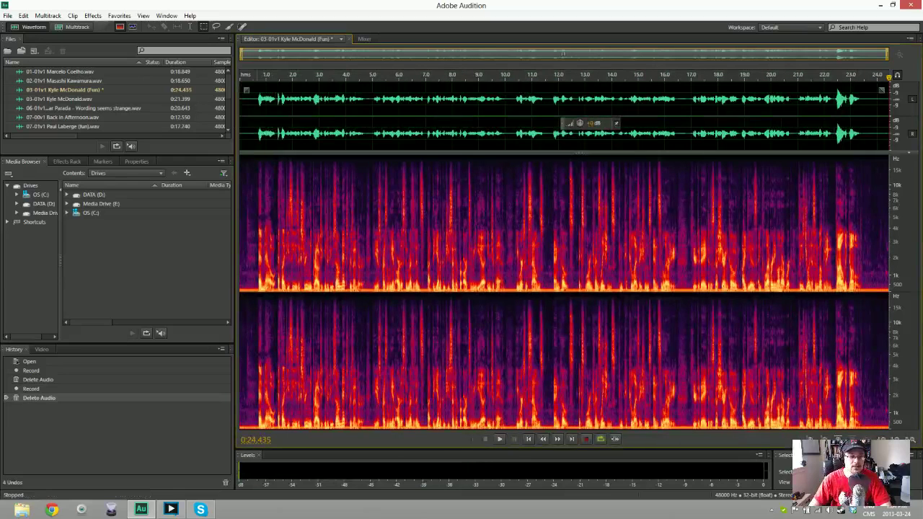
key(ctrl+a)
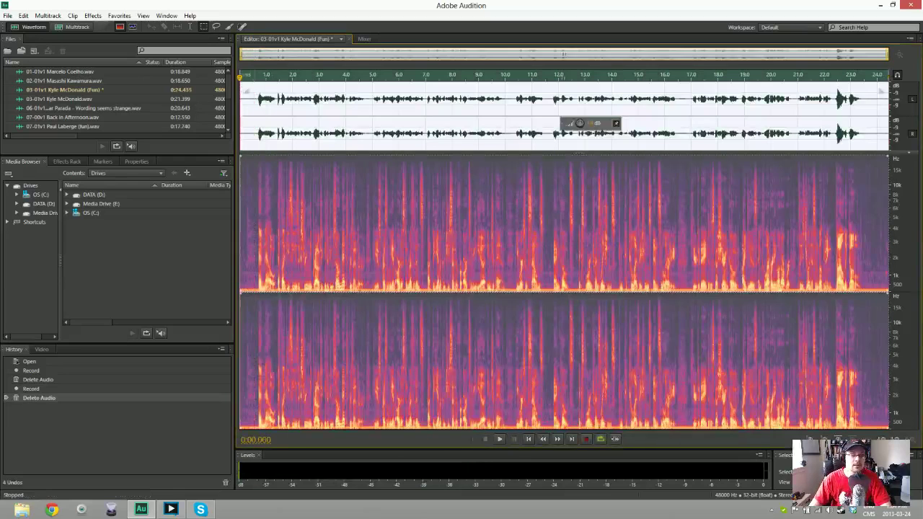
Capture a noise print from the lead-in, apply Noise Reduction, and preview the cleaned take
click(257, 216)
key(shift+Home)
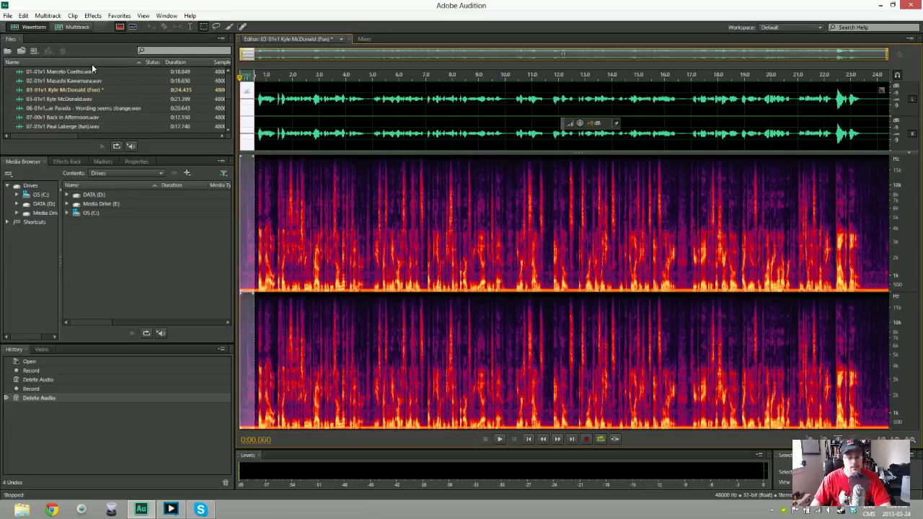
key(ctrl+a)
key(ctrl+shift+s)
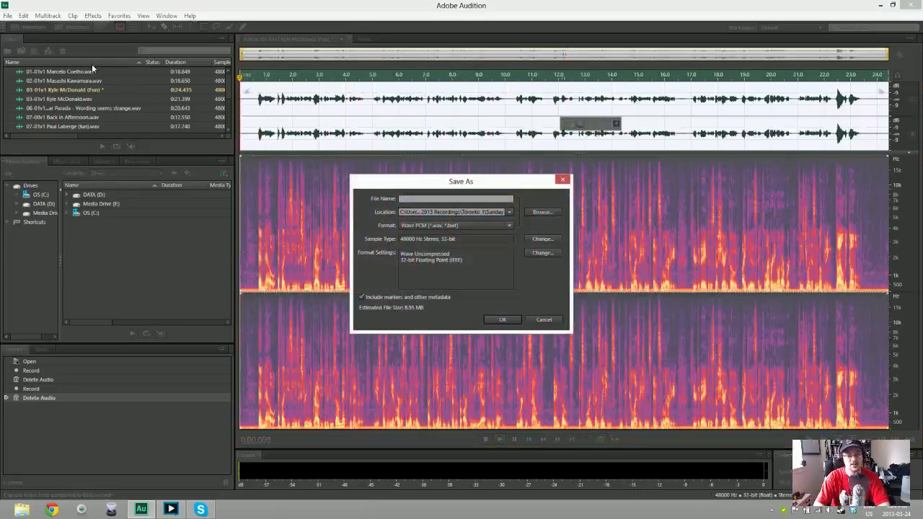
key(Return)
key(ctrl+shift+p)
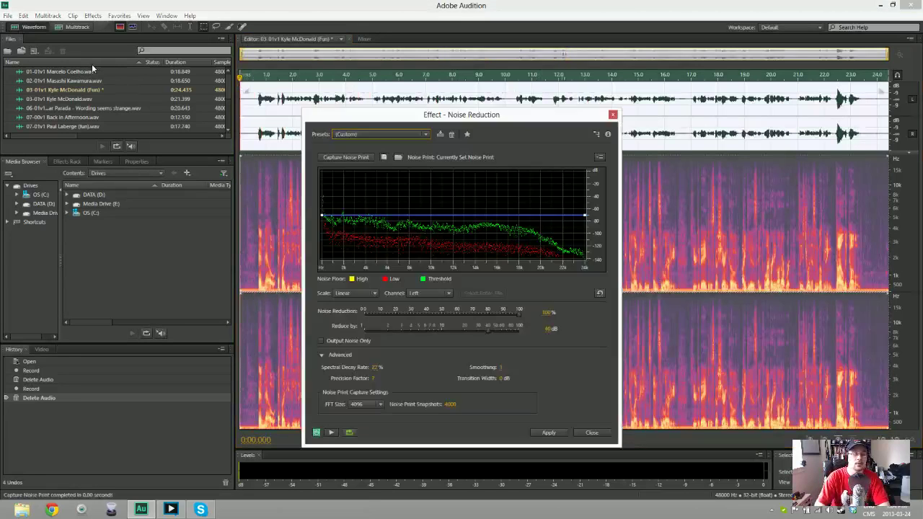
key(Return)
key(space)
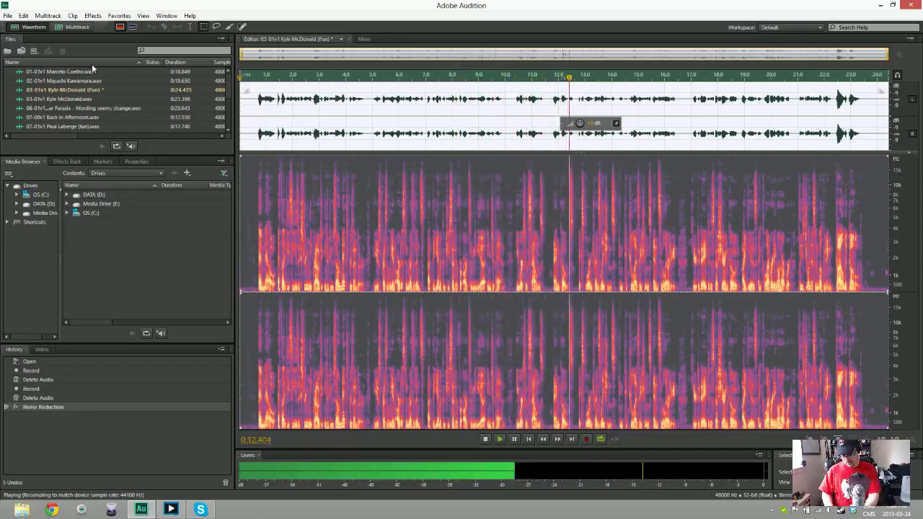
key(space)
Clear and close the fun 03-01v1 file without saving, then start a new audio file named 04-01
key(Delete)
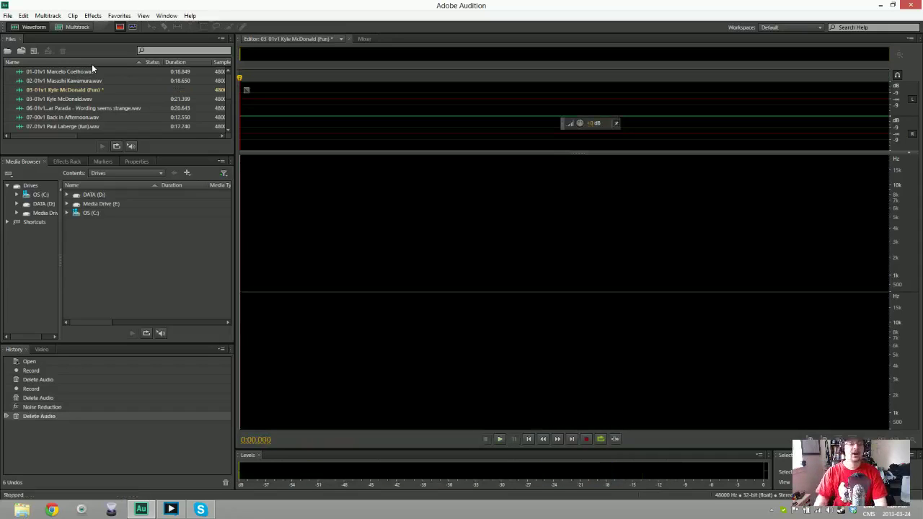
click(94, 89)
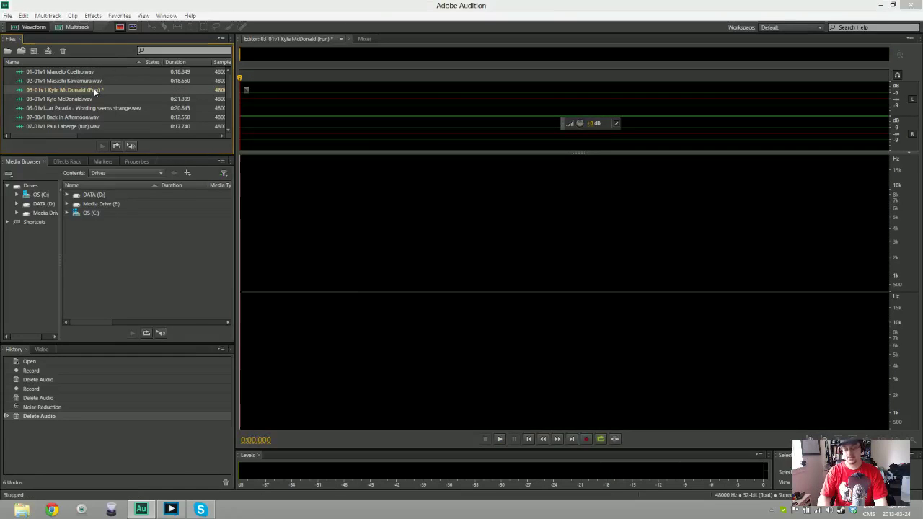
key(Delete)
key(n)
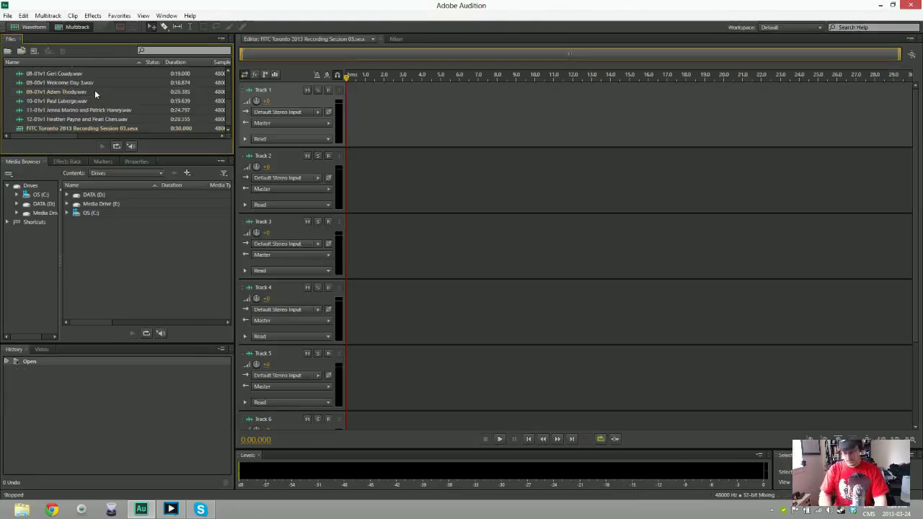
key(ctrl+shift+n)
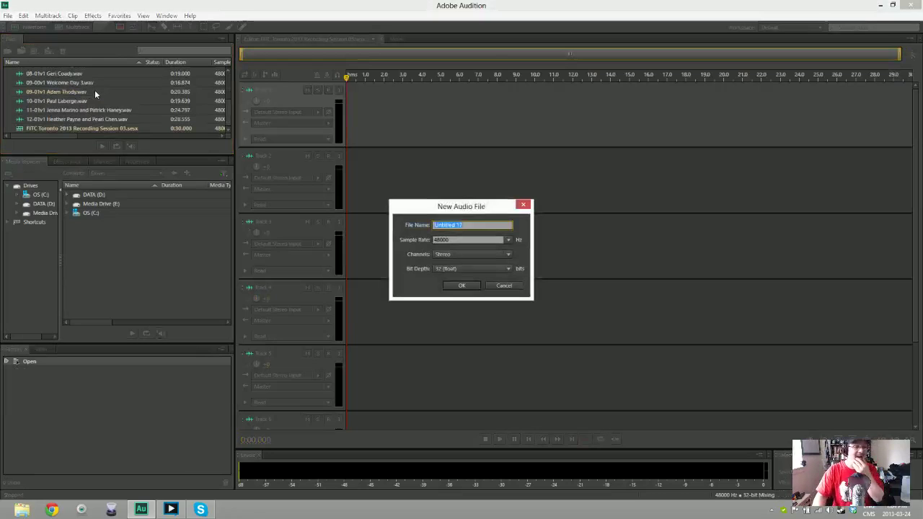
text(04)
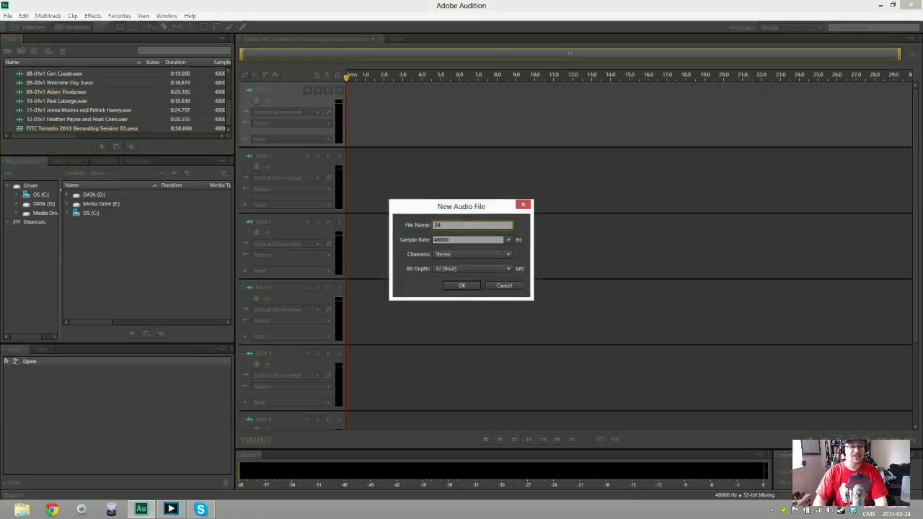
text(-01v1)
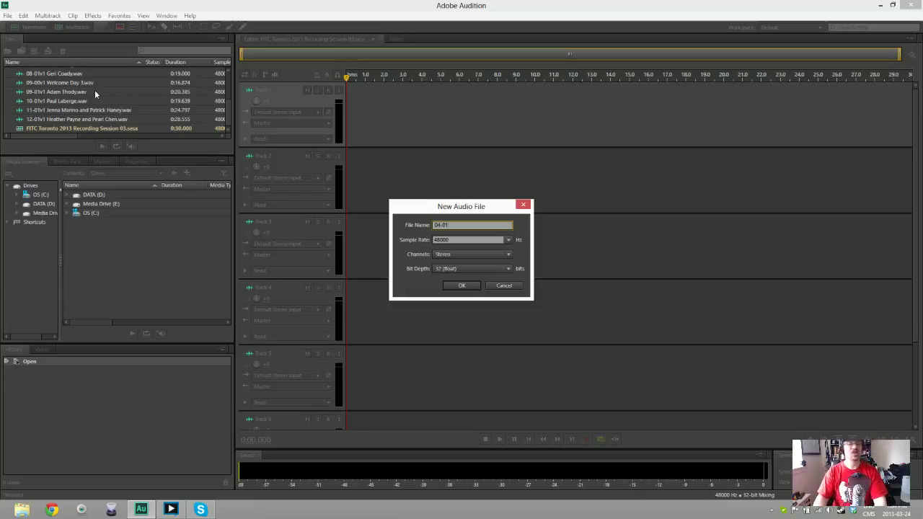
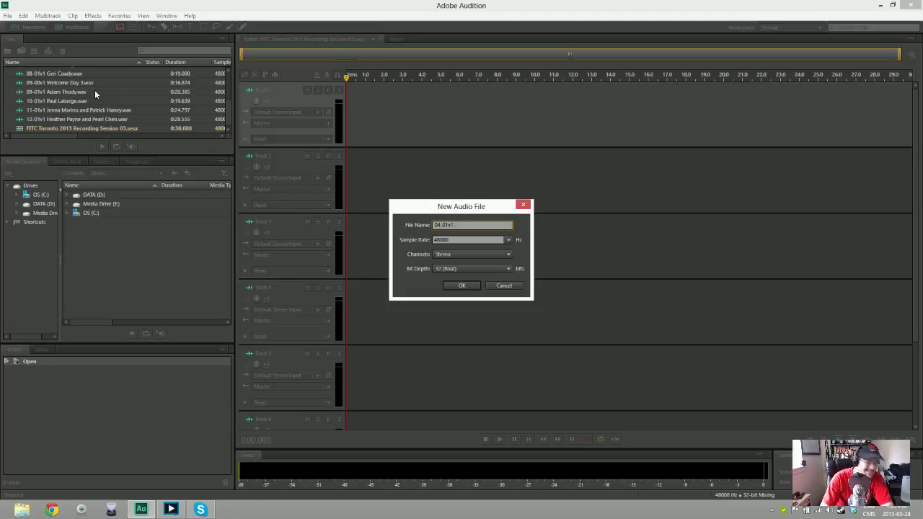
Add the speaker's name after 04-01v1 and create the 48000 Hz stereo audio file
text(GMUNK)
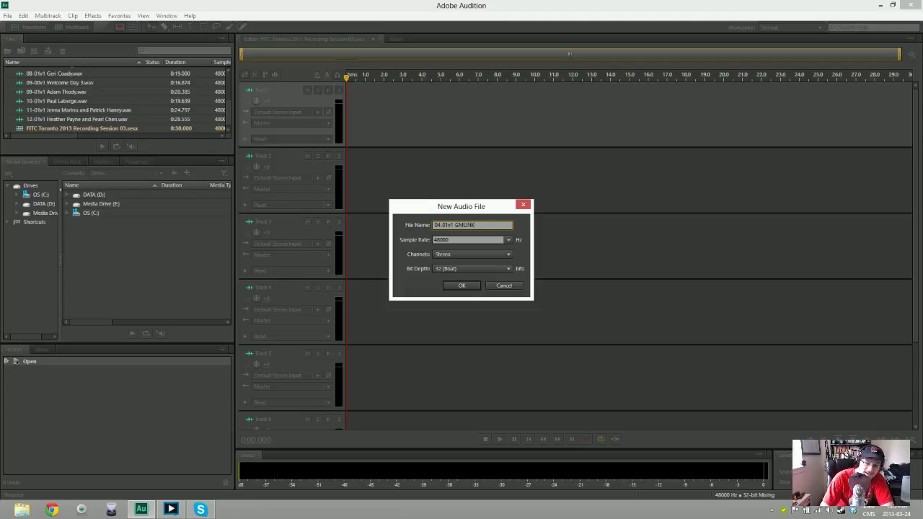
key(Tab)
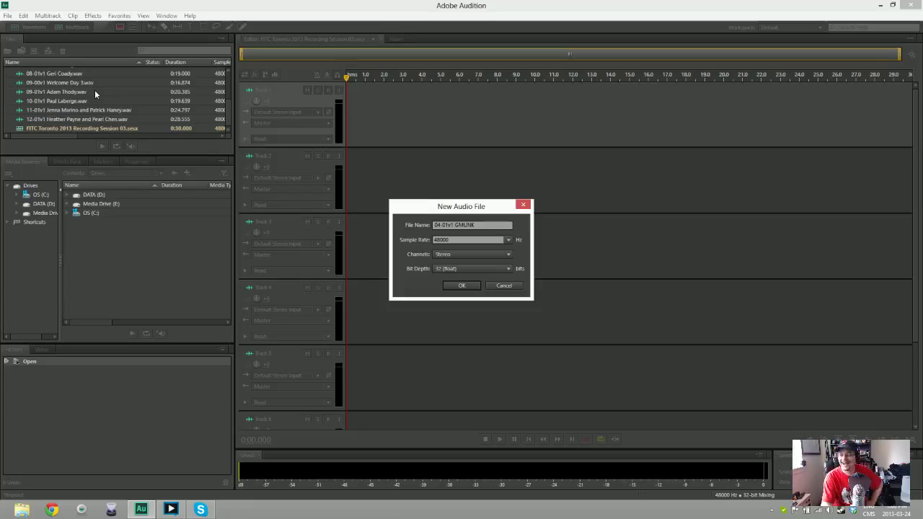
key(Return)
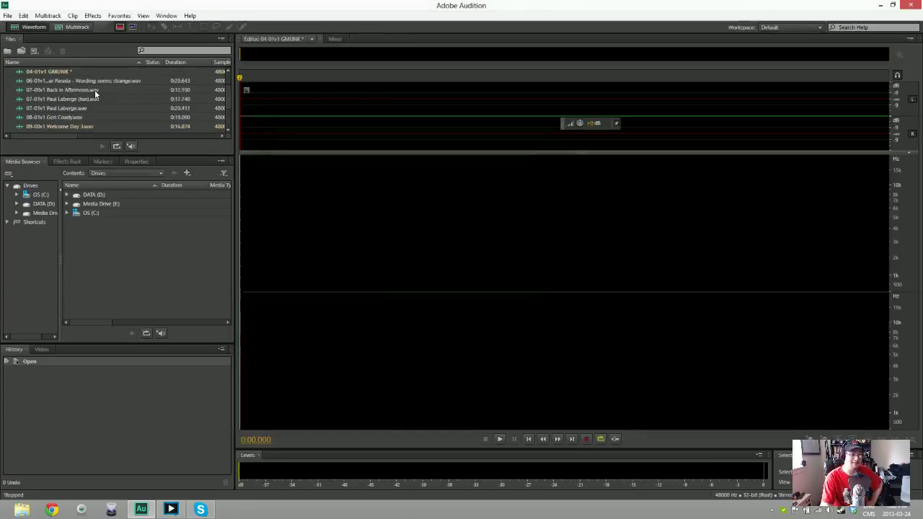
Record a full 22-second voiceover into 04-01v1, deleting the two false starts
key(shift+space)
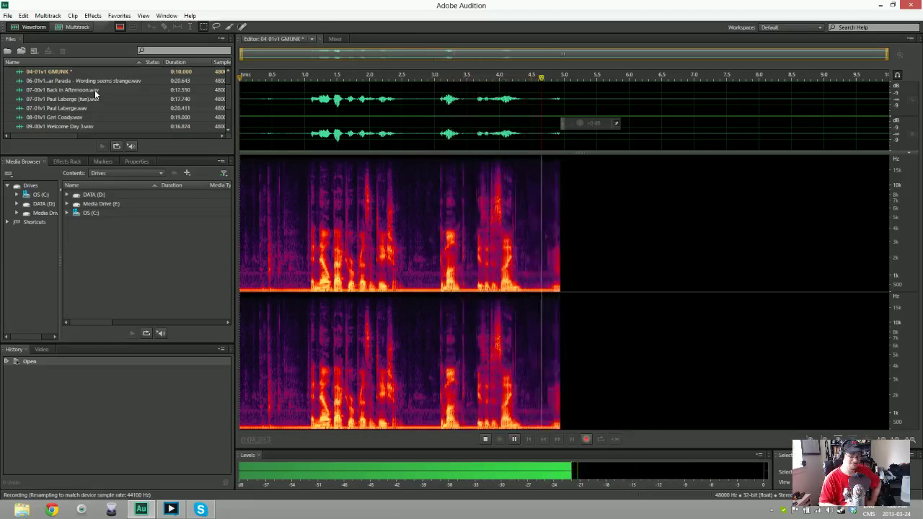
key(ctrl+a)
key(Delete)
key(shift+space)
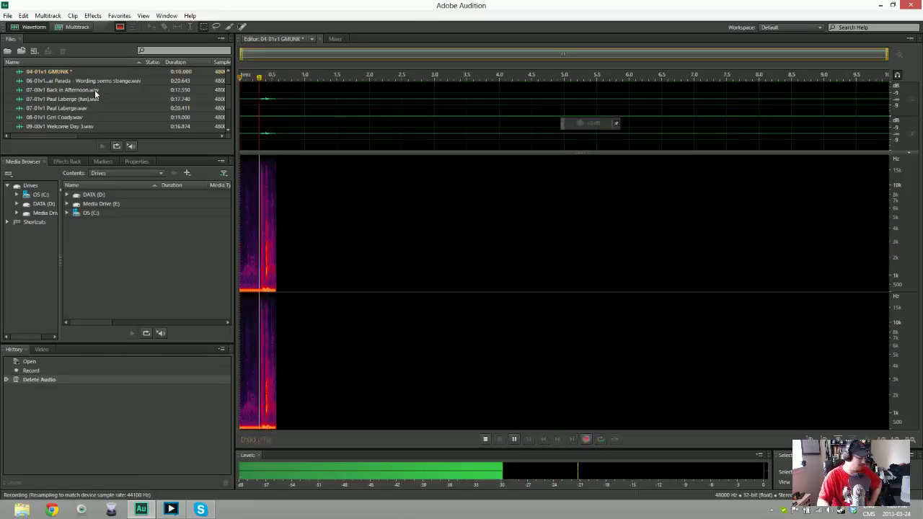
key(space)
key(ctrl+a)
key(Delete)
key(shift+space)
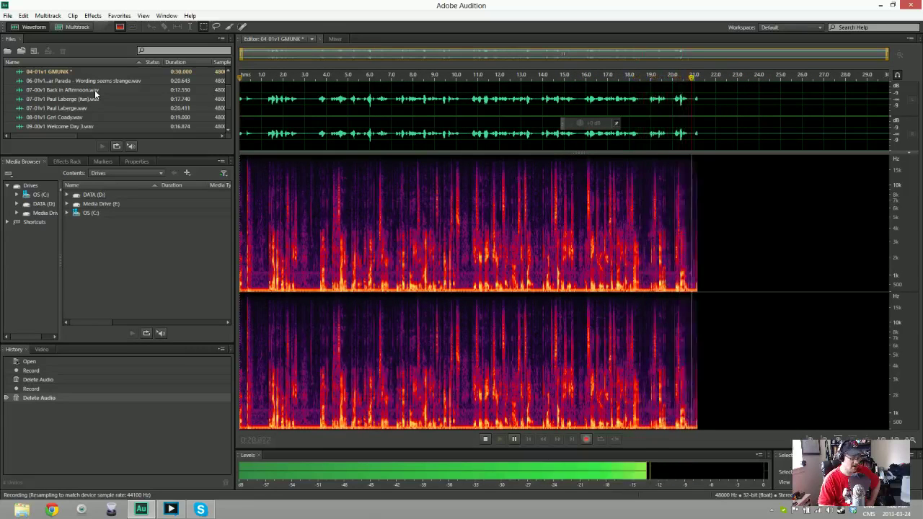
key(space)
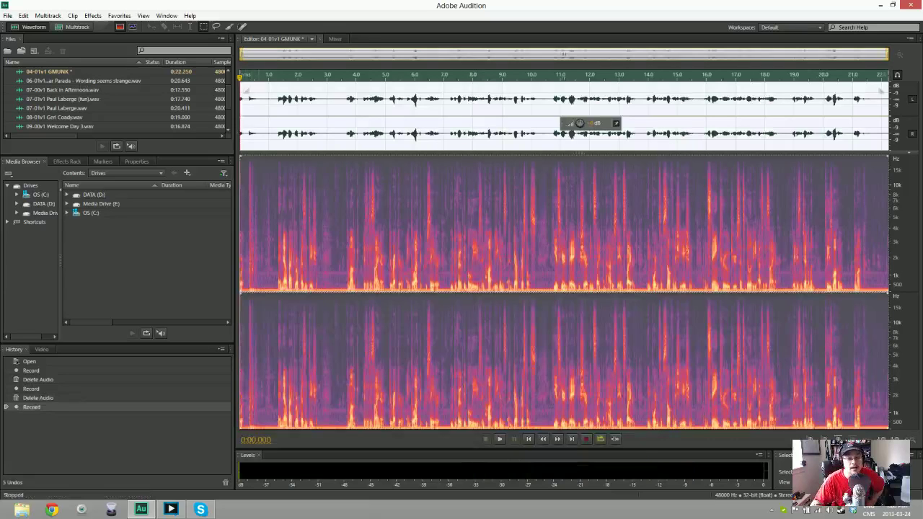
Play back the take and delete its silent lead-in
key(space)
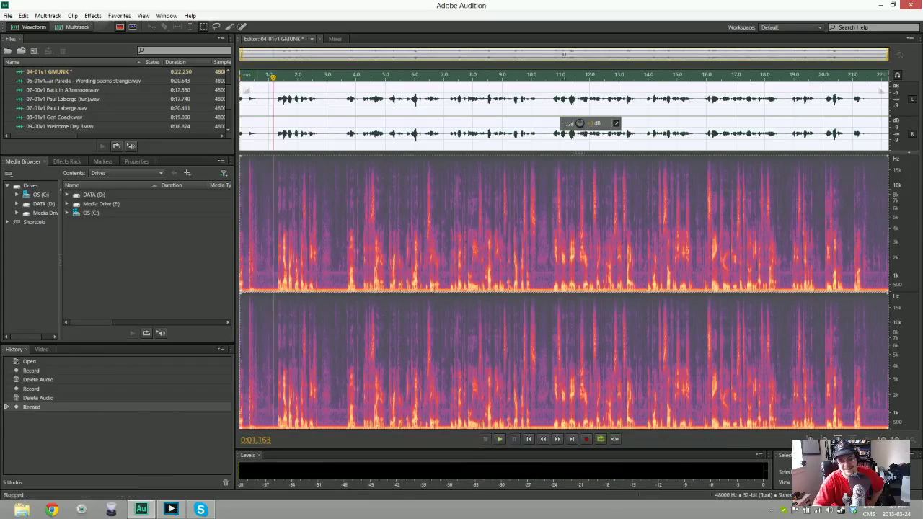
key(space)
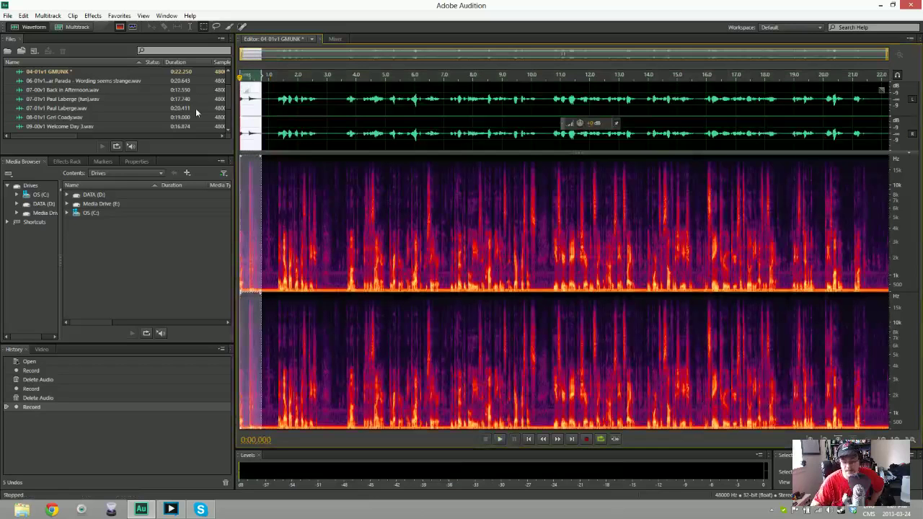
key(Delete)
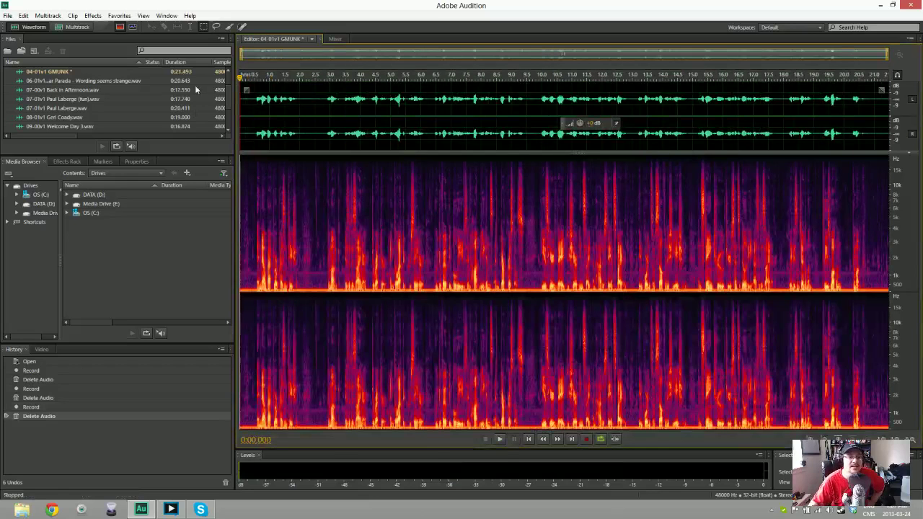
Noise-reduce the whole take using a noise print from the quiet gap at 2.0–2.74 seconds, then preview it
click(279, 115)
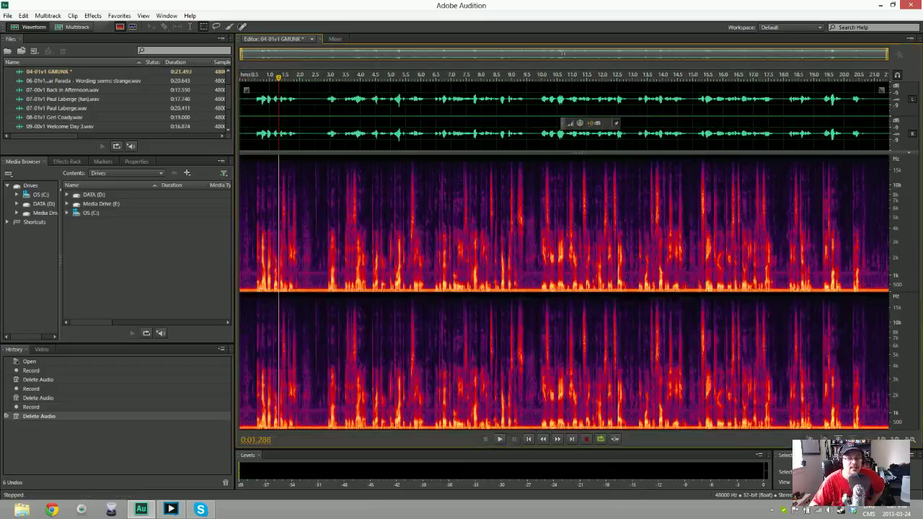
key(space)
key(space)
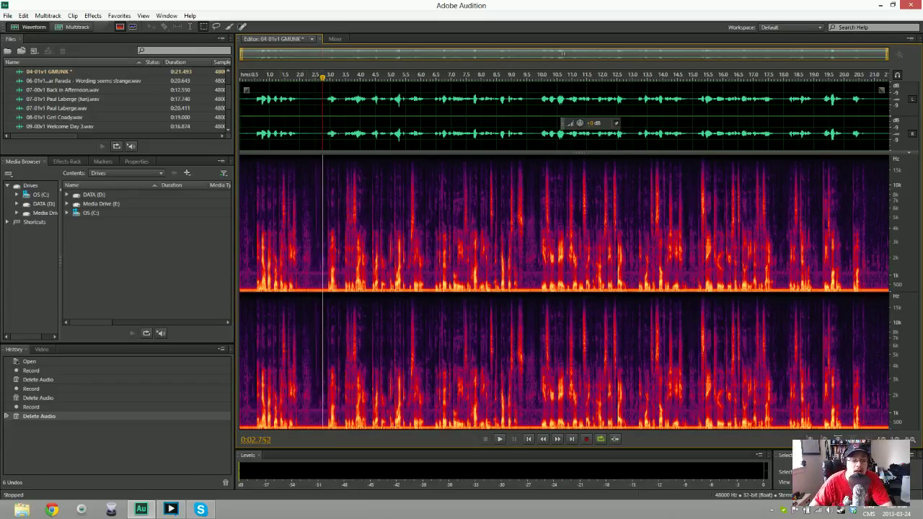
drag(322, 115, 300, 116)
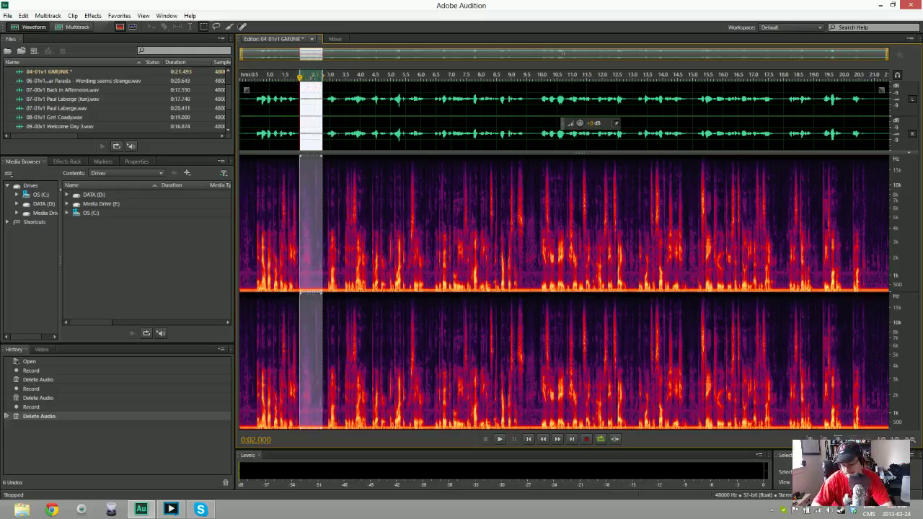
key(shift+p)
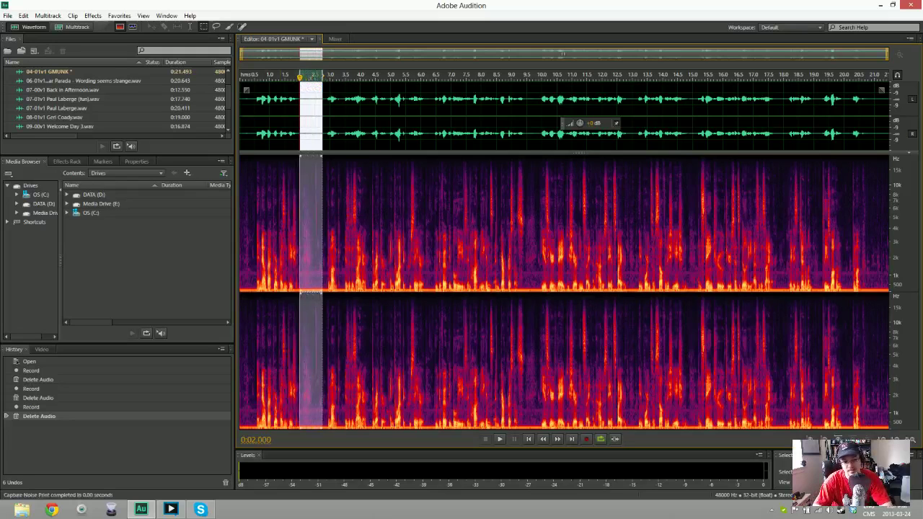
key(ctrl+a)
key(ctrl+shift+p)
key(Return)
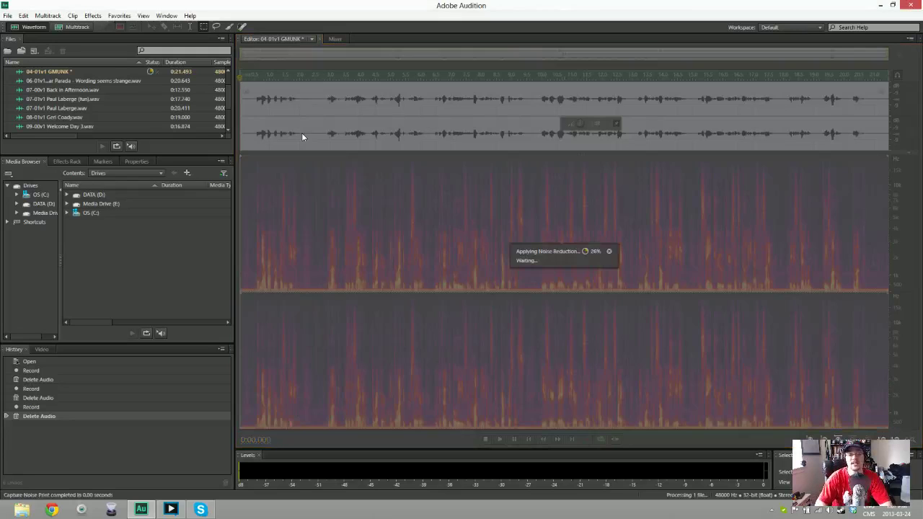
key(space)
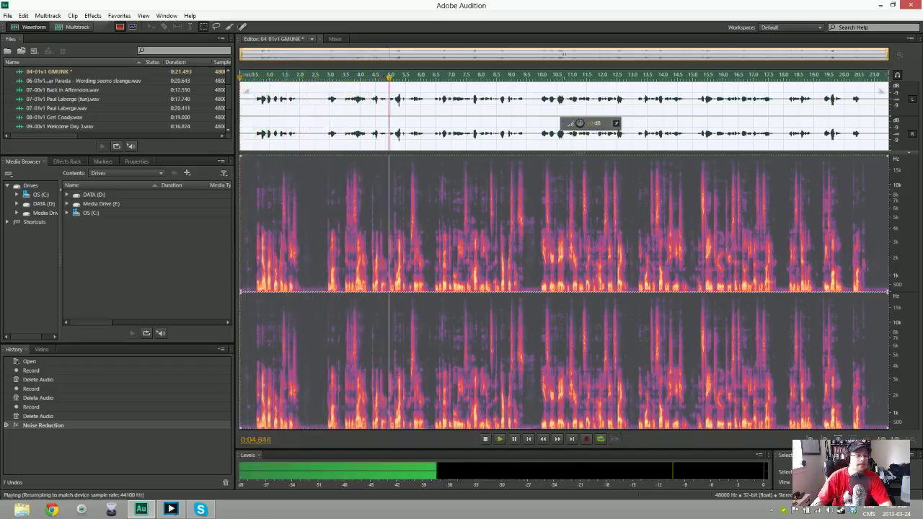
key(space)
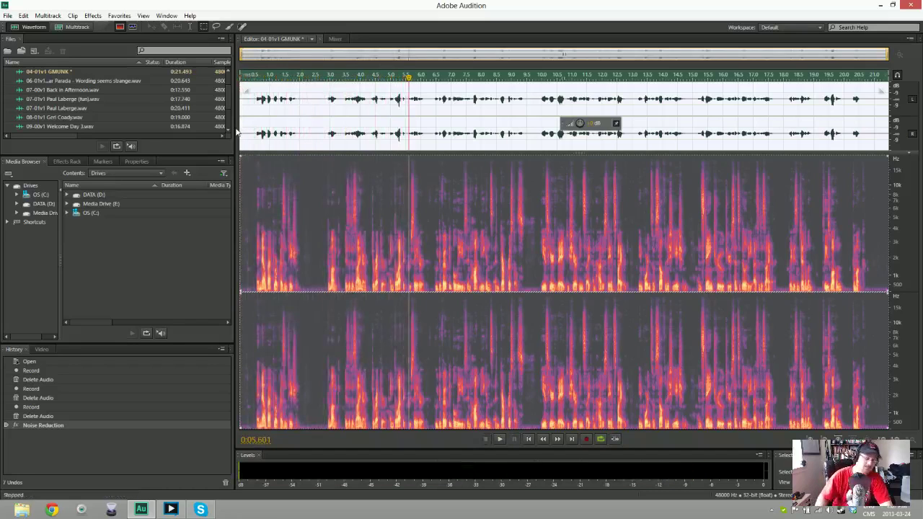
Save the take as a 48000 Hz stereo 32-bit Wave PCM file and start a new audio file
key(ctrl+shift+s)
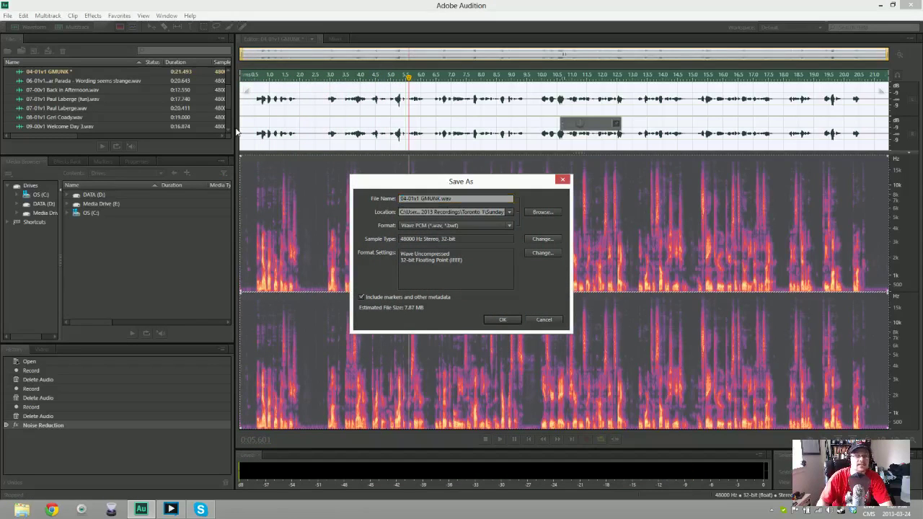
key(Return)
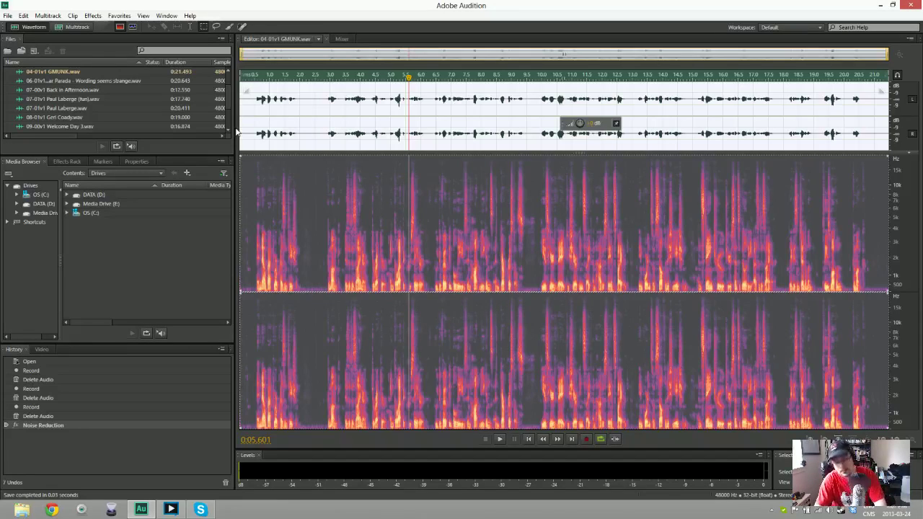
key(ctrl+shift+n)
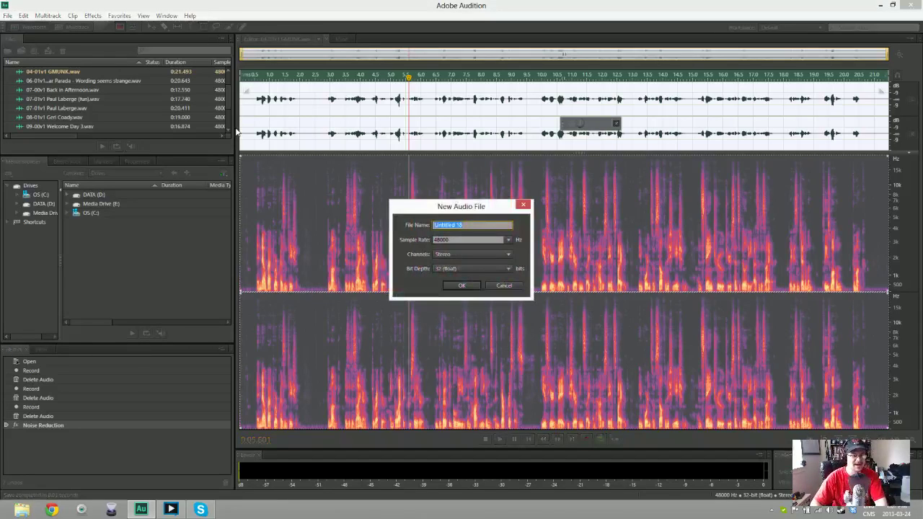
Create the new audio file named 05-01v1 followed by the speaker's name
text(05)
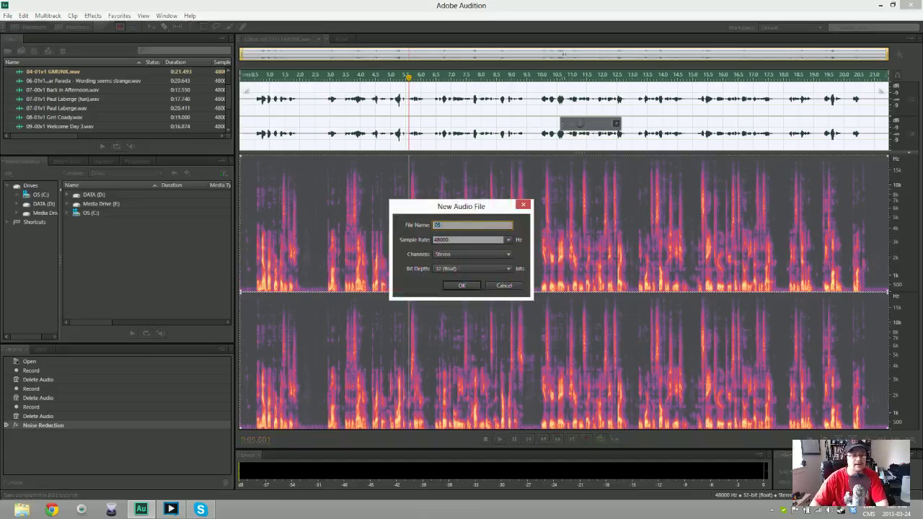
text(-0)
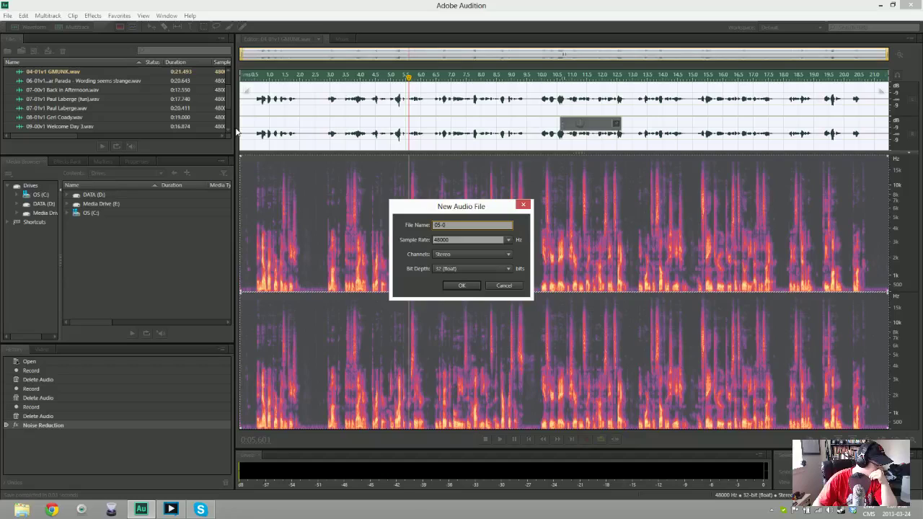
text(1v1)
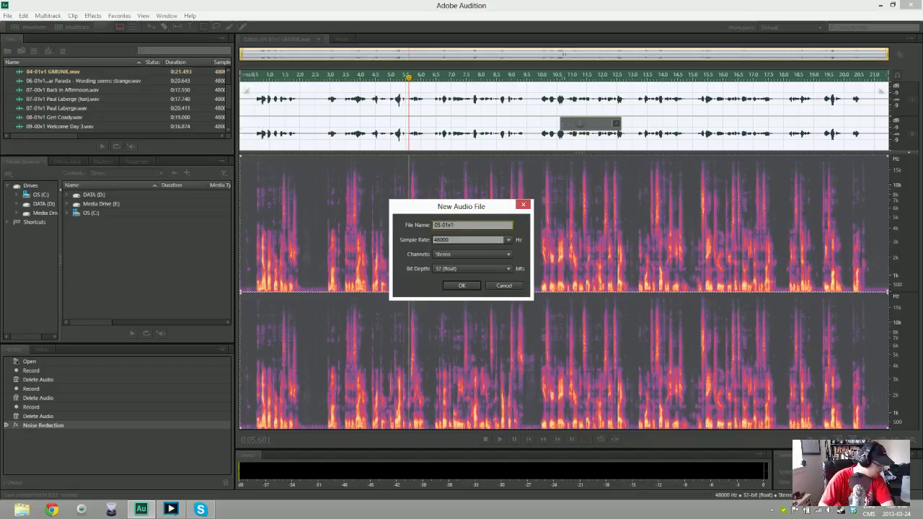
key(Return)
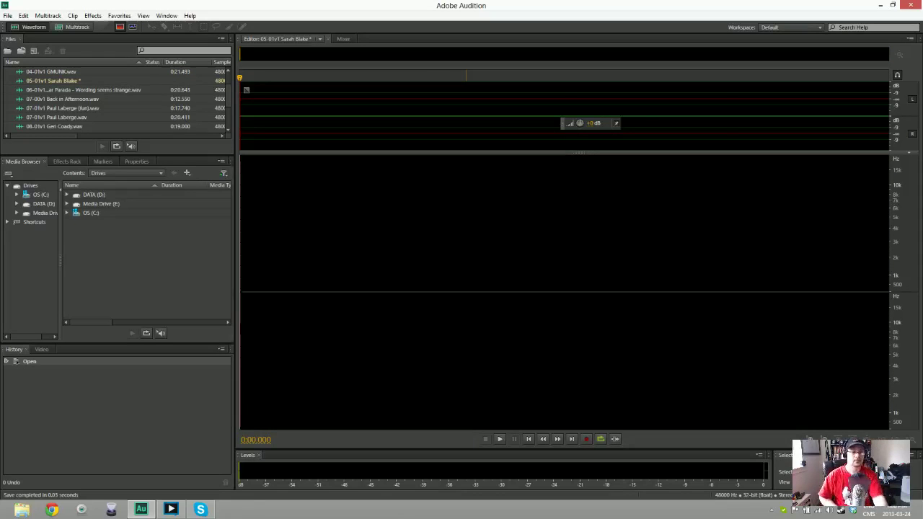
key(shift+space)
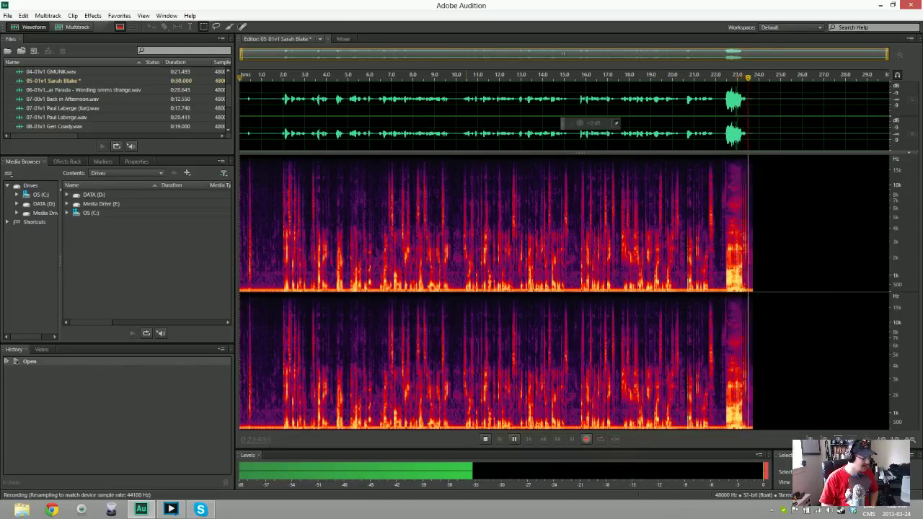
key(space)
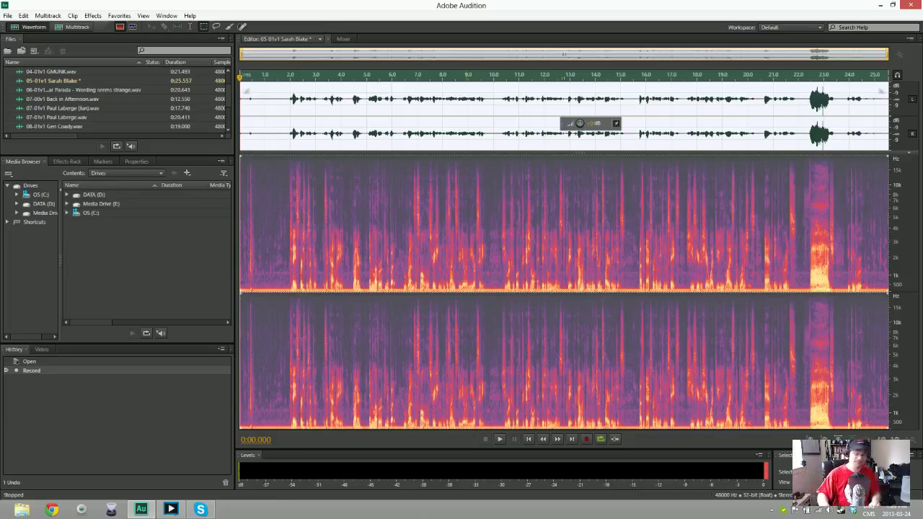
key(Delete)
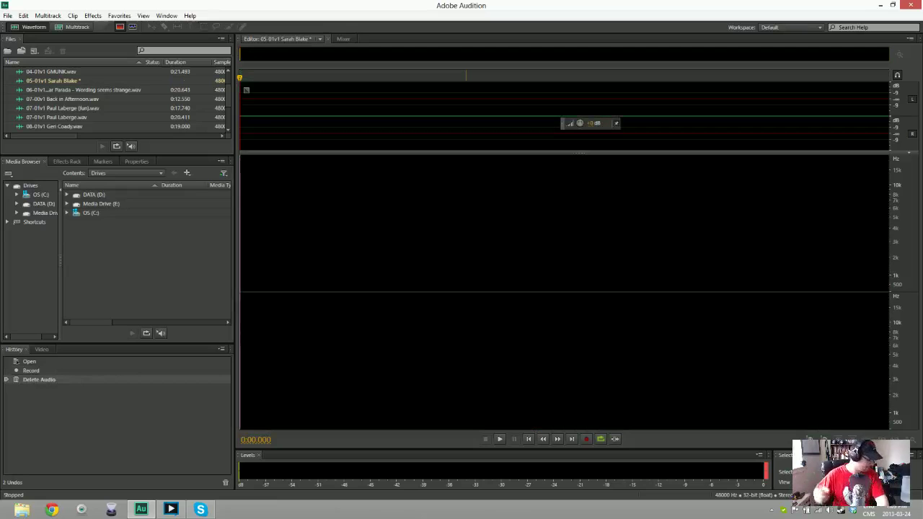
Record two takes of the 05-01v1 announcement and delete both, leaving the file empty
key(shift+space)
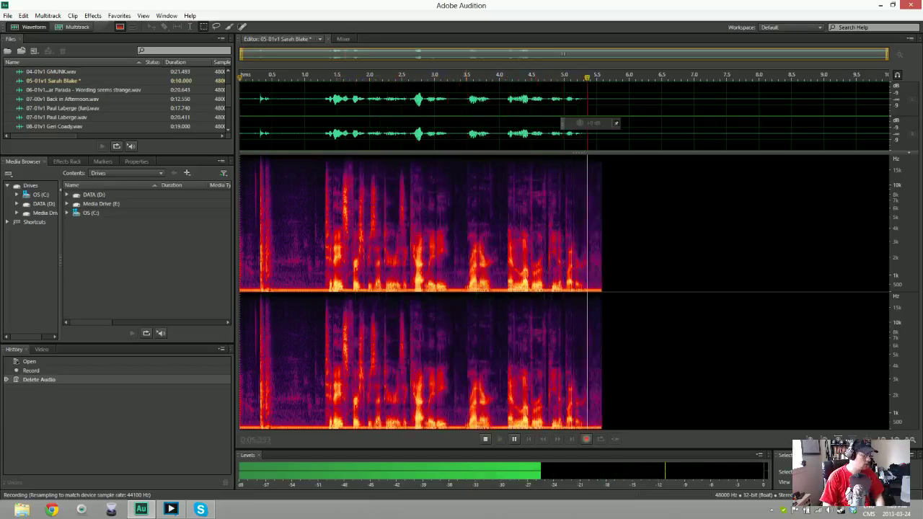
key(space)
key(ctrl+a)
key(Delete)
key(shift+space)
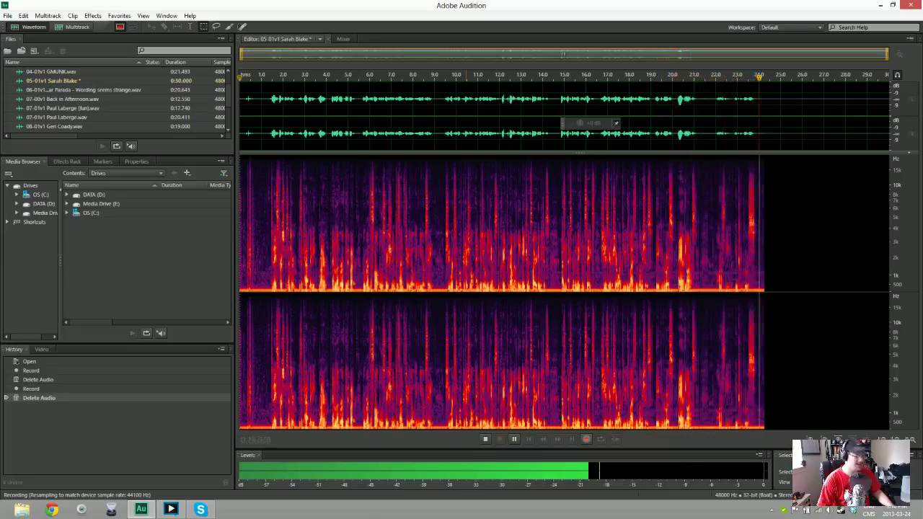
key(space)
key(ctrl+a)
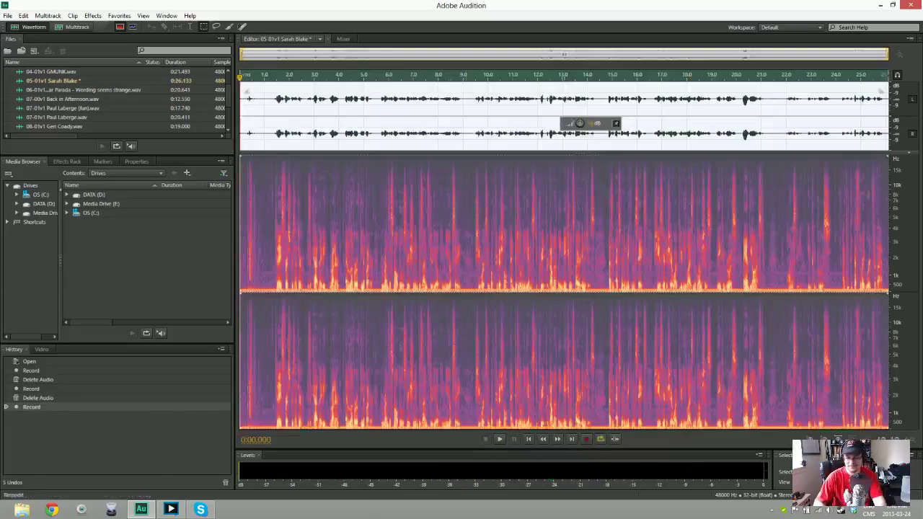
key(Delete)
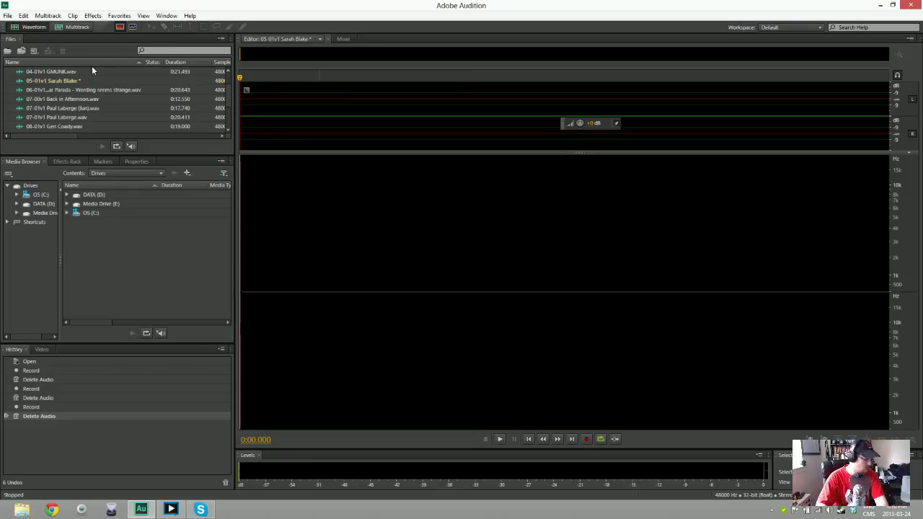
Record the 05-01v1 announcement, discarding two flawed takes, until a full 24.8-second take
key(shift+space)
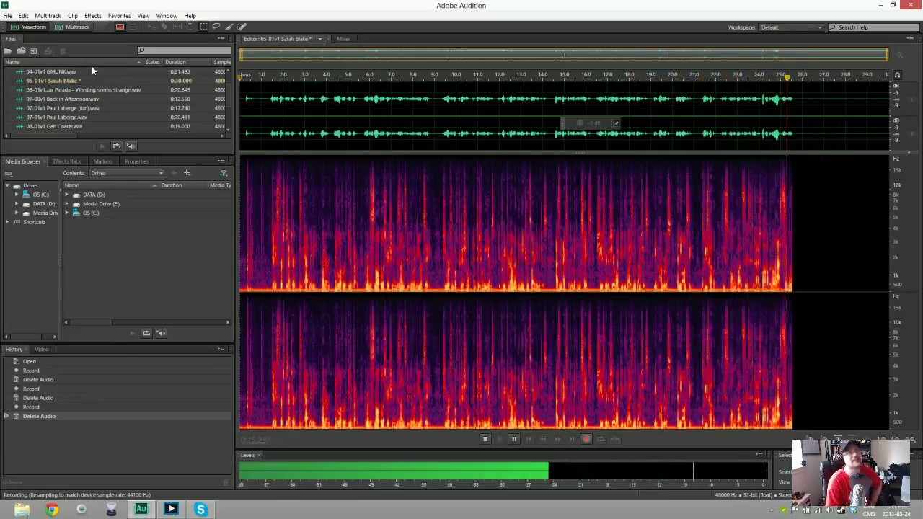
key(space)
key(ctrl+a)
key(Delete)
key(shift+space)
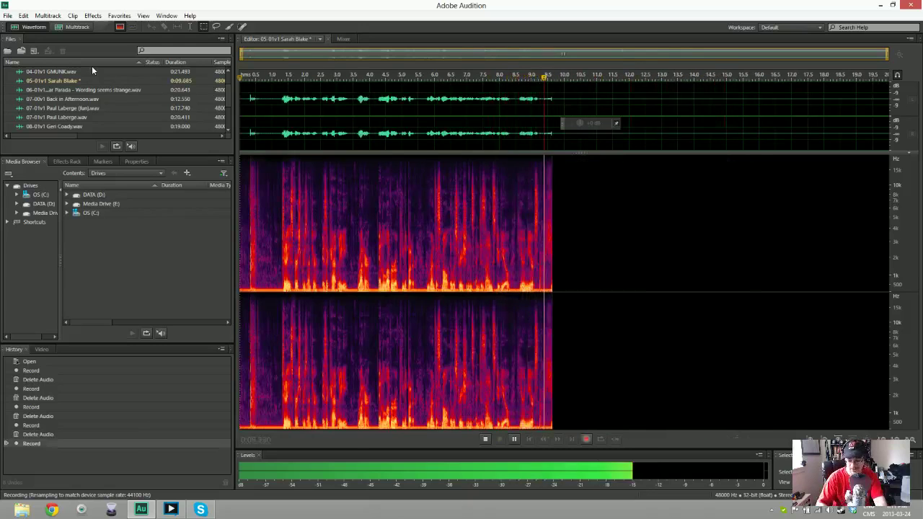
key(space)
key(ctrl+a)
key(Delete)
key(shift+space)
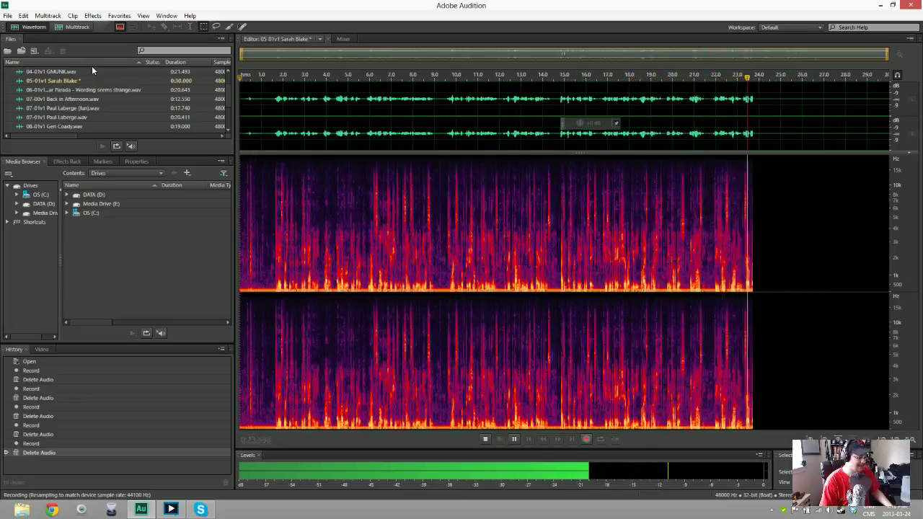
key(space)
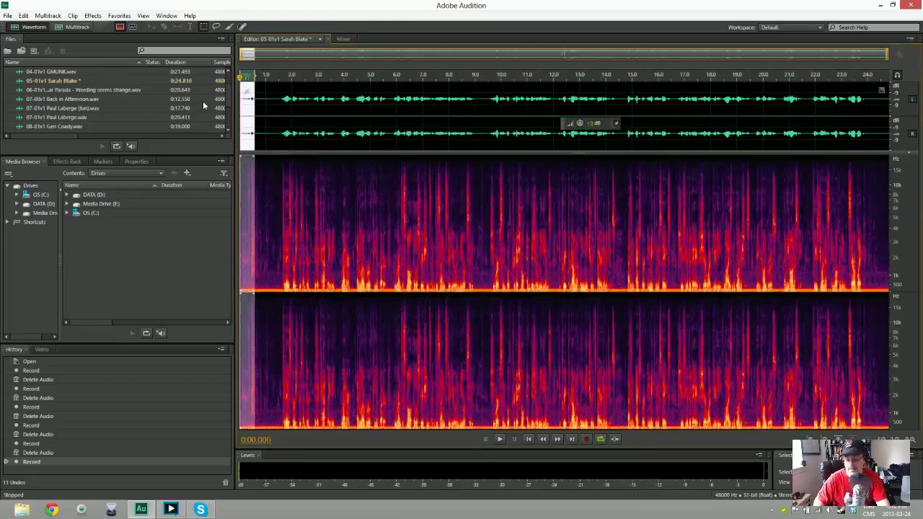
Trim a short stretch from the start of the take and play it back
key(Delete)
key(space)
key(space)
right_click(262, 101)
key(Escape)
Noise-reduce the take using a noise print from its first second, preview it, and save as WAV
drag(266, 361, 240, 310)
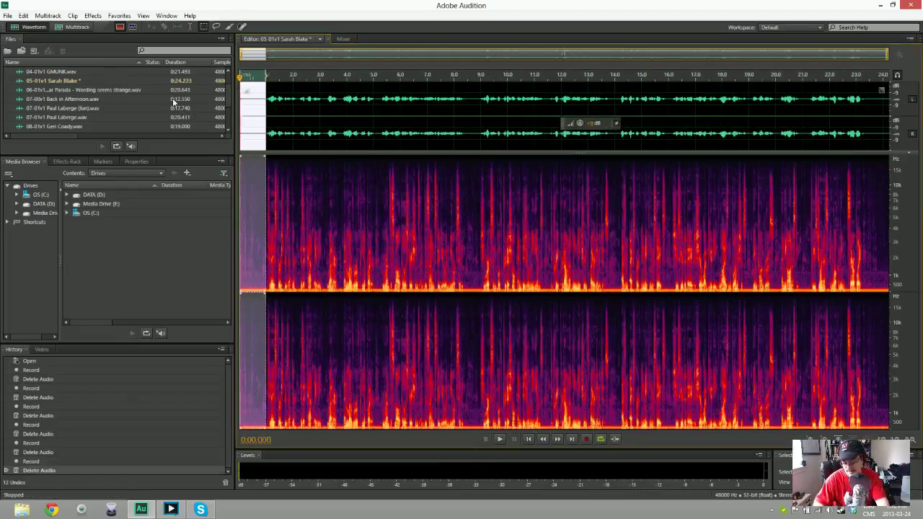
key(shift+p)
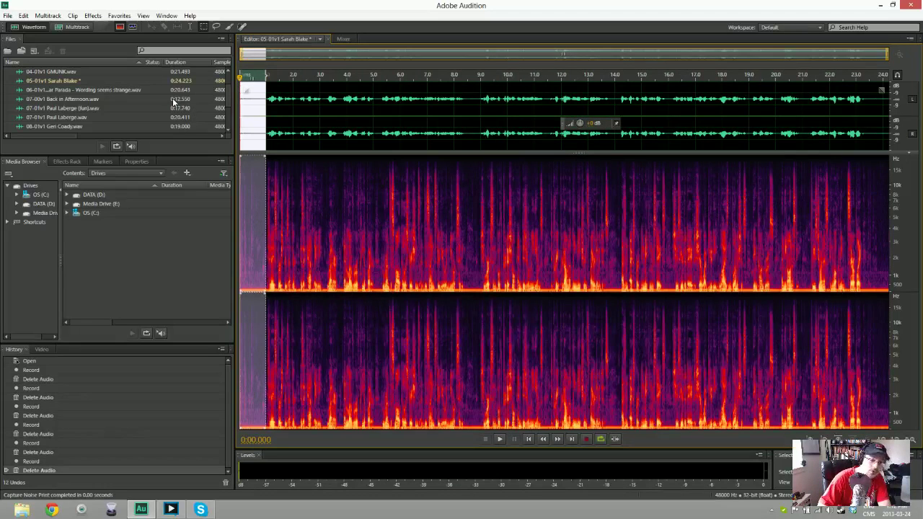
key(ctrl+a)
key(ctrl+shift+p)
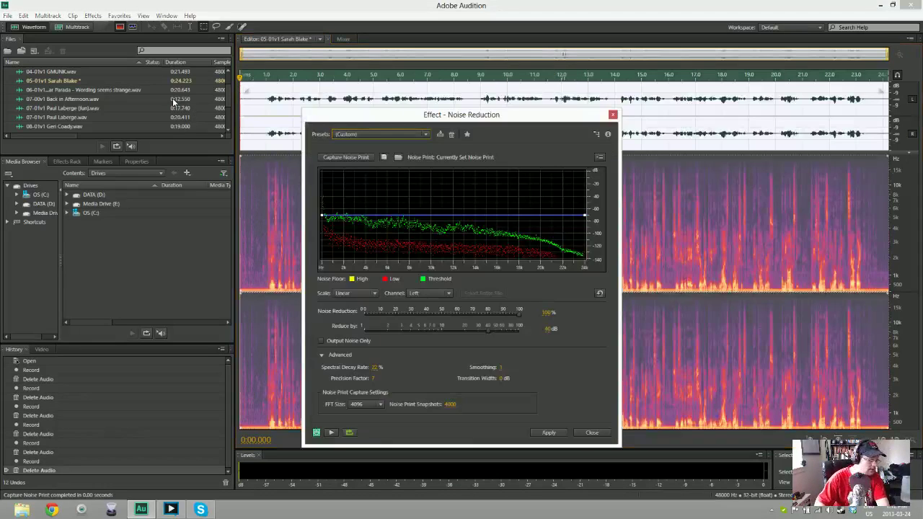
key(Return)
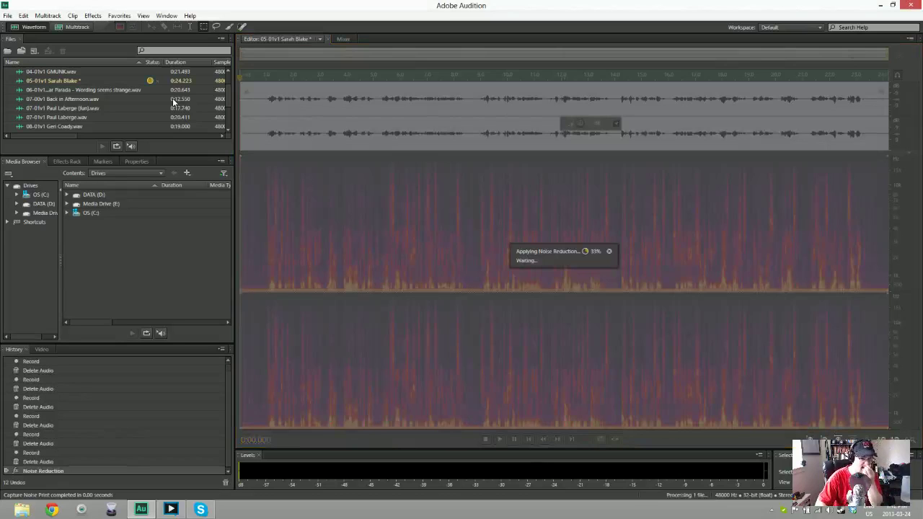
key(space)
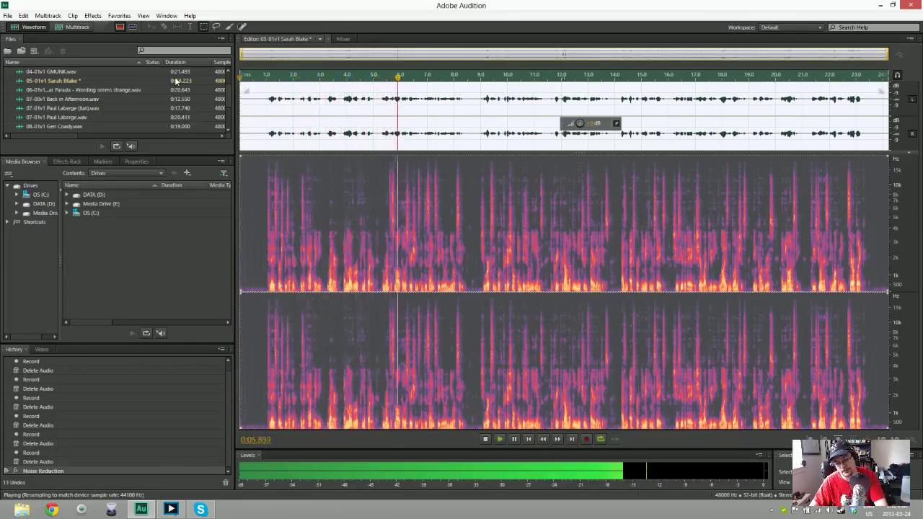
key(space)
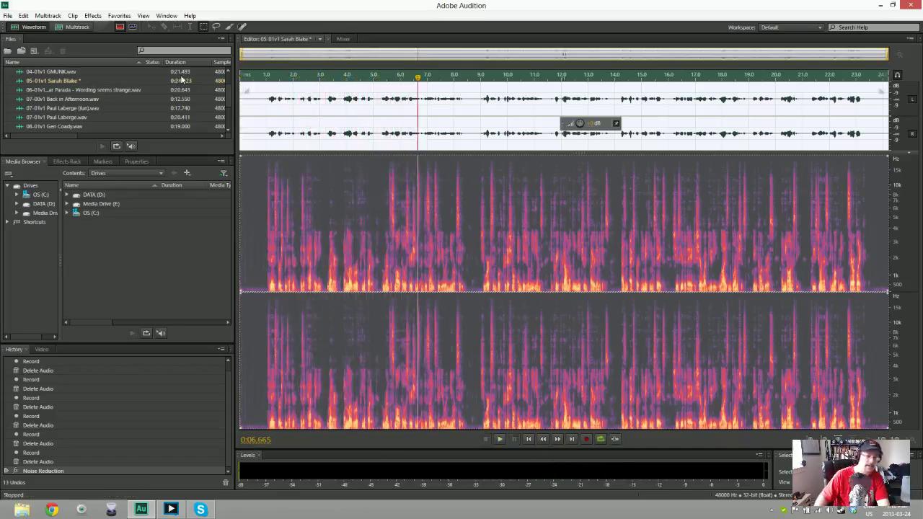
key(ctrl+shift+s)
key(Return)
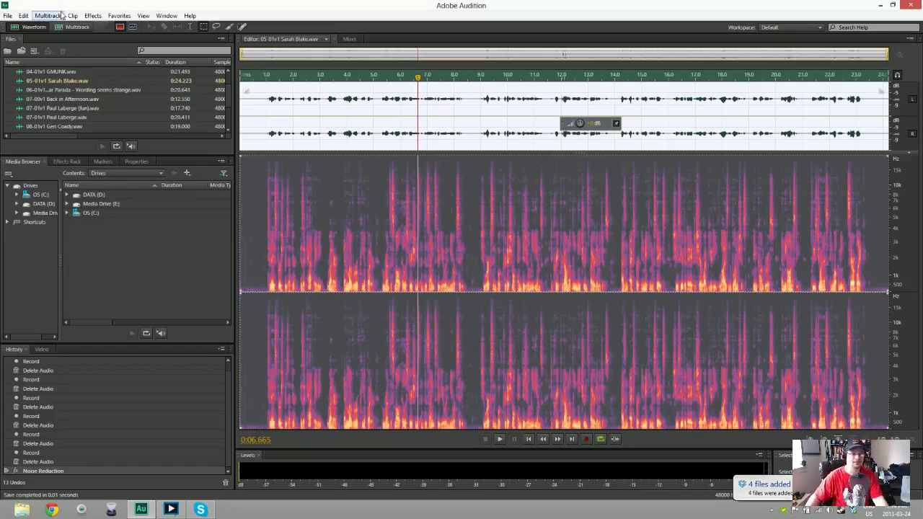
Start a new audio file for the next announcement
key(ctrl+shift+n)
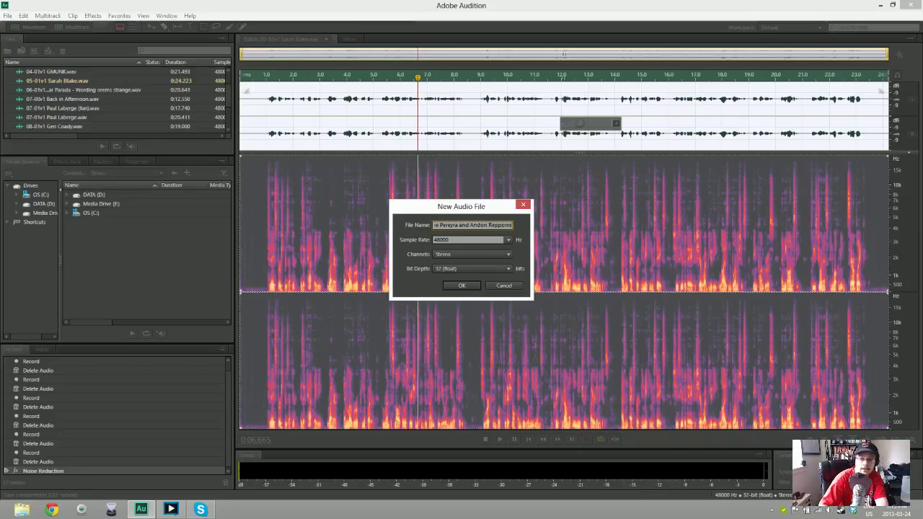
Create the 06-01v1 file at 48000 Hz, stereo, 32-bit
key(Return)
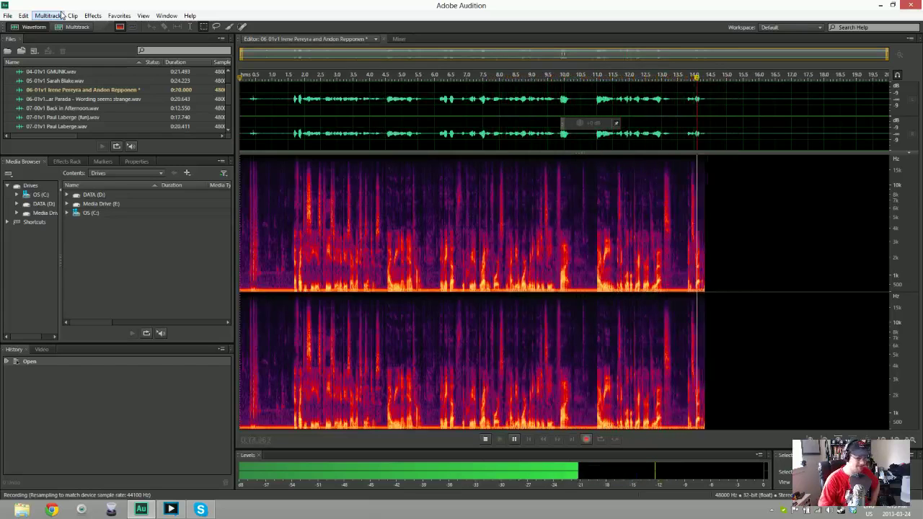
key(space)
key(Delete)
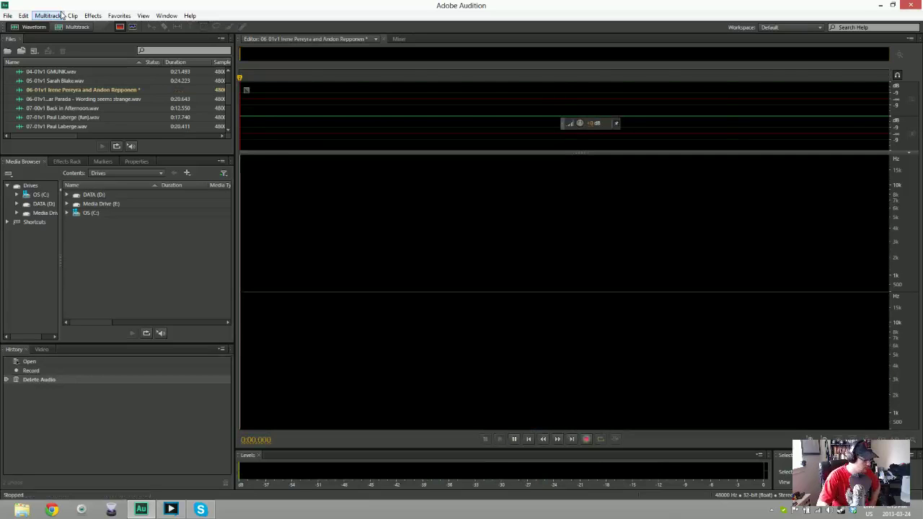
key(shift+space)
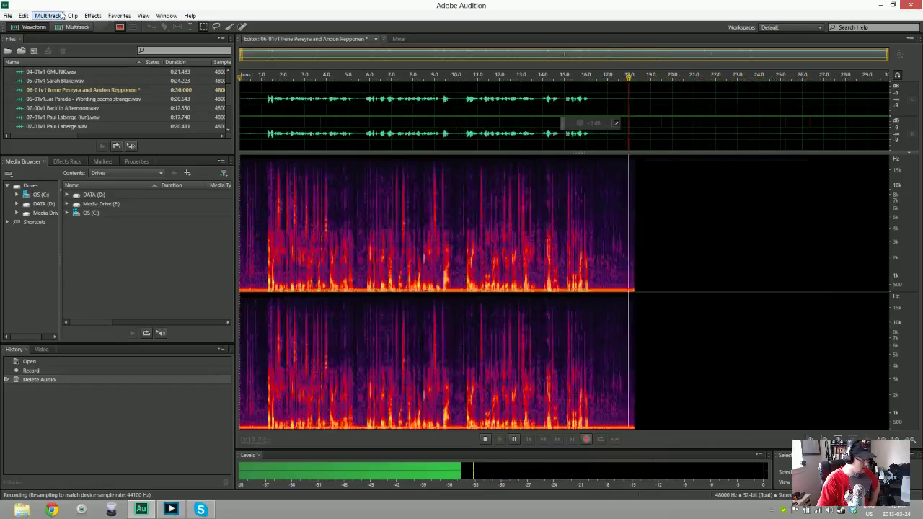
key(space)
key(ctrl+a)
key(Delete)
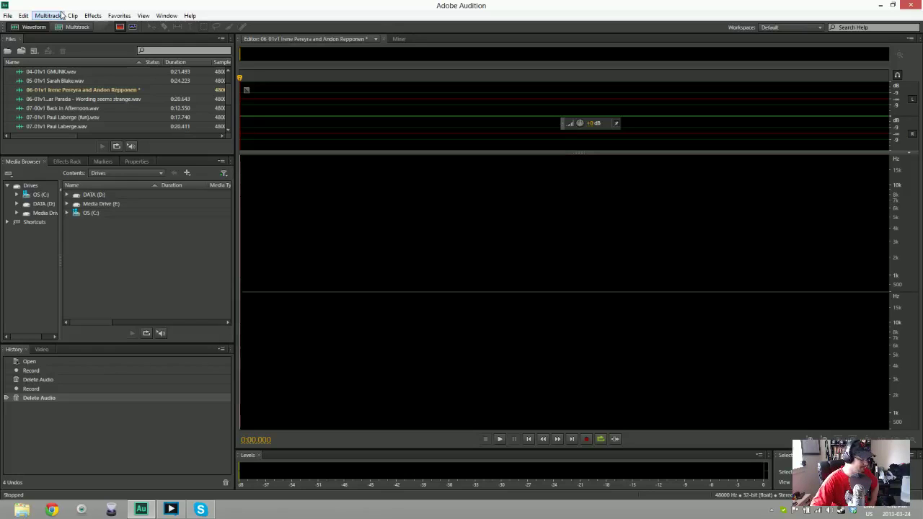
key(shift+space)
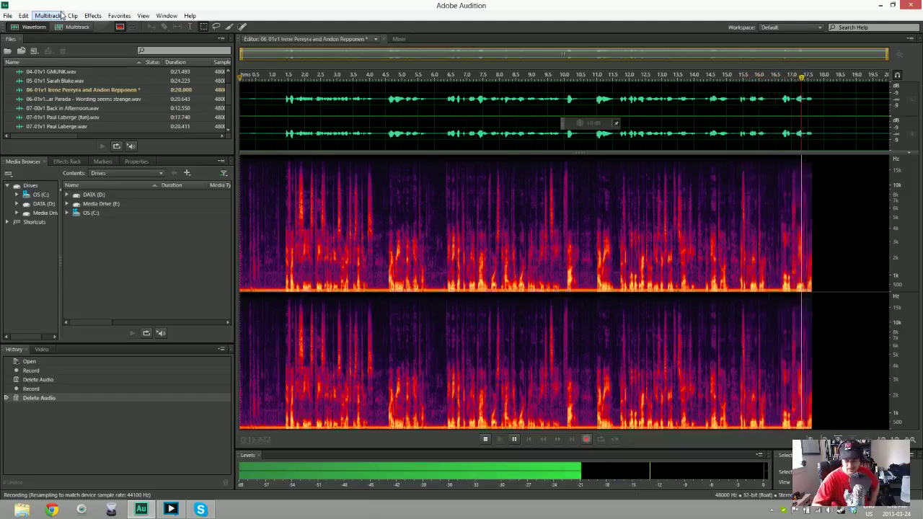
key(space)
key(ctrl+a)
key(Delete)
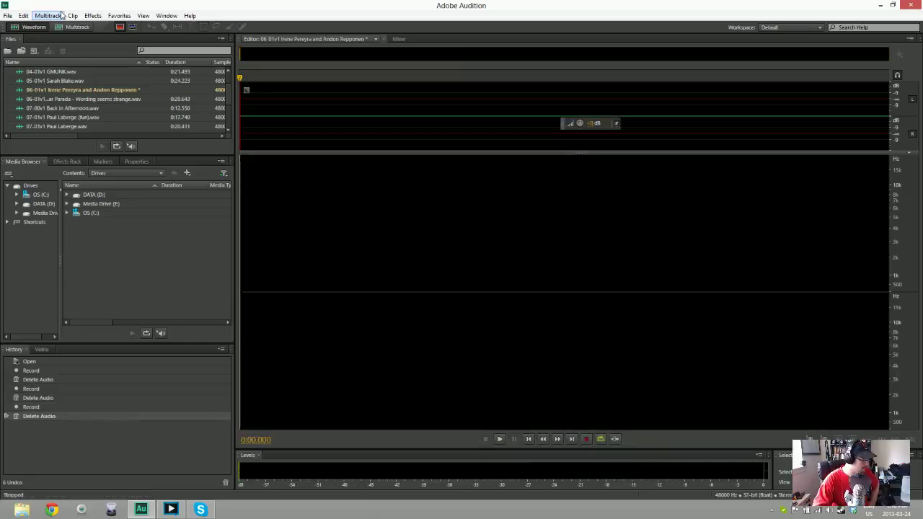
Record the 06-01v1 voiceover, discarding three failed takes, ending with a full 26.88-second take
key(shift+space)
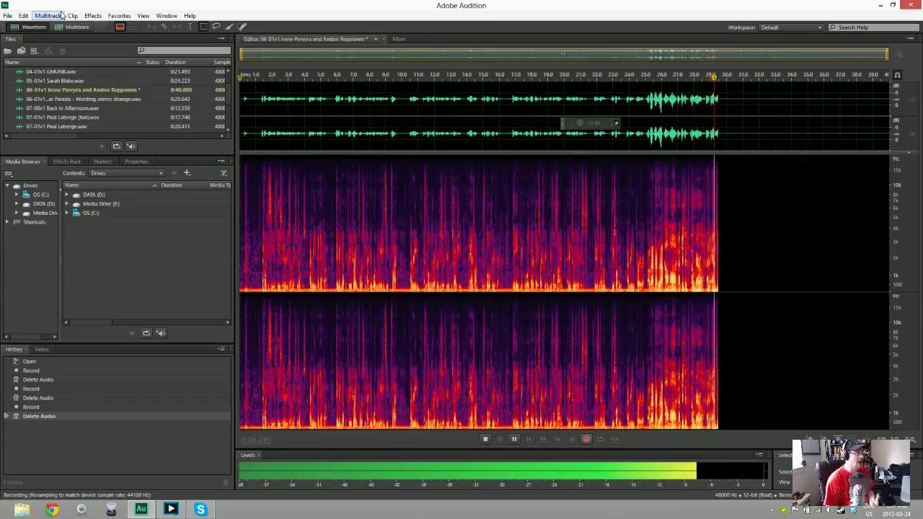
key(space)
key(ctrl+a)
key(Delete)
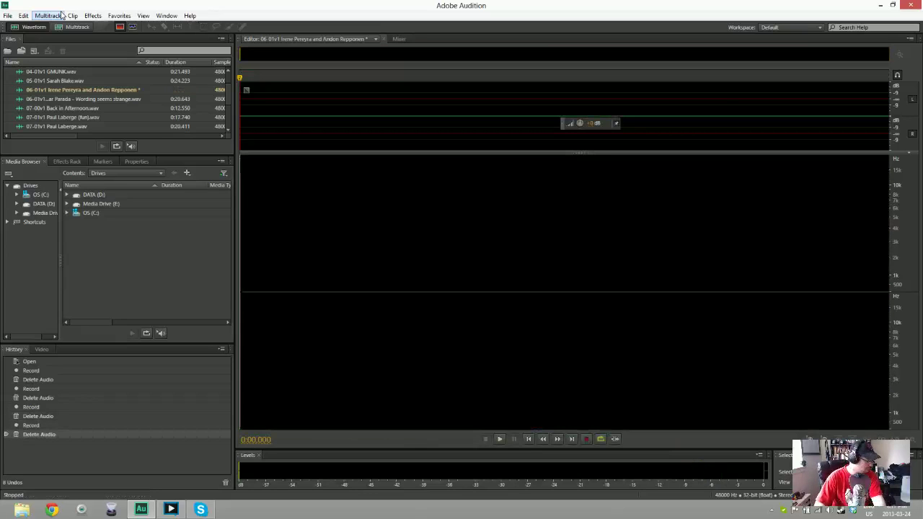
key(shift+space)
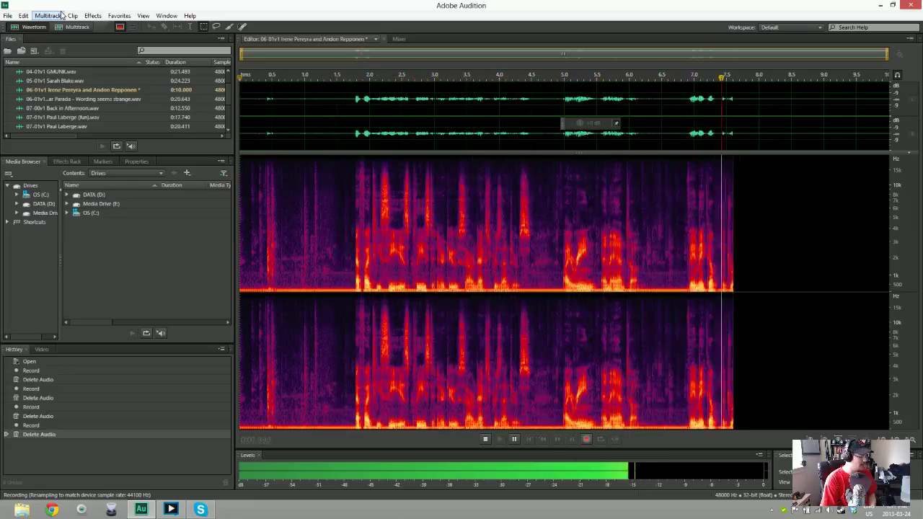
key(space)
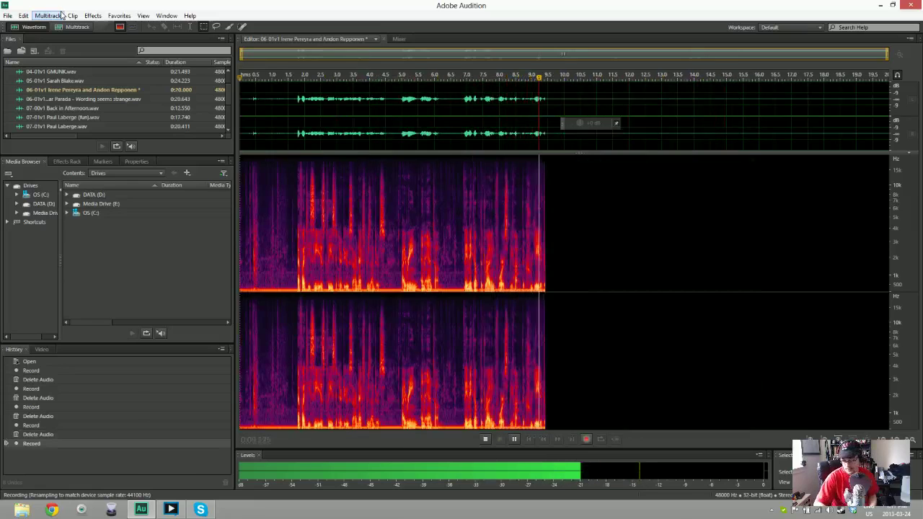
key(Delete)
key(shift+space)
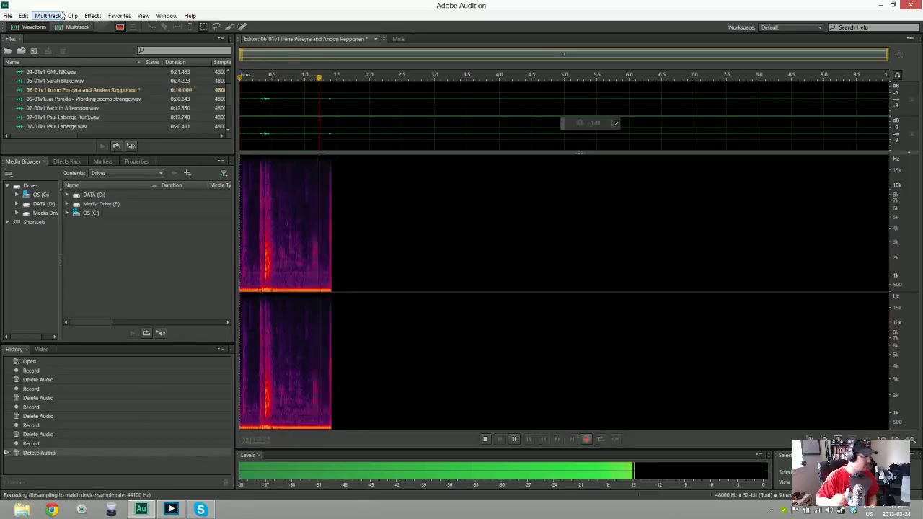
key(space)
key(Delete)
key(shift+space)
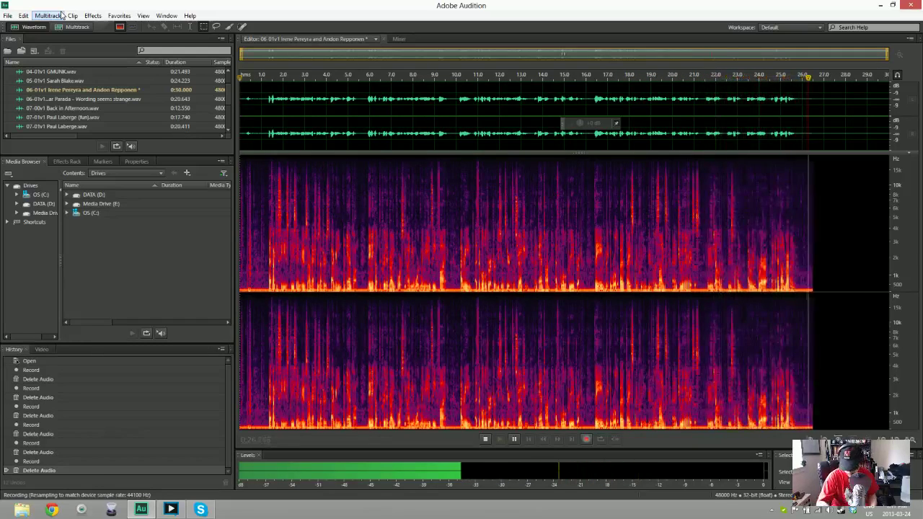
key(space)
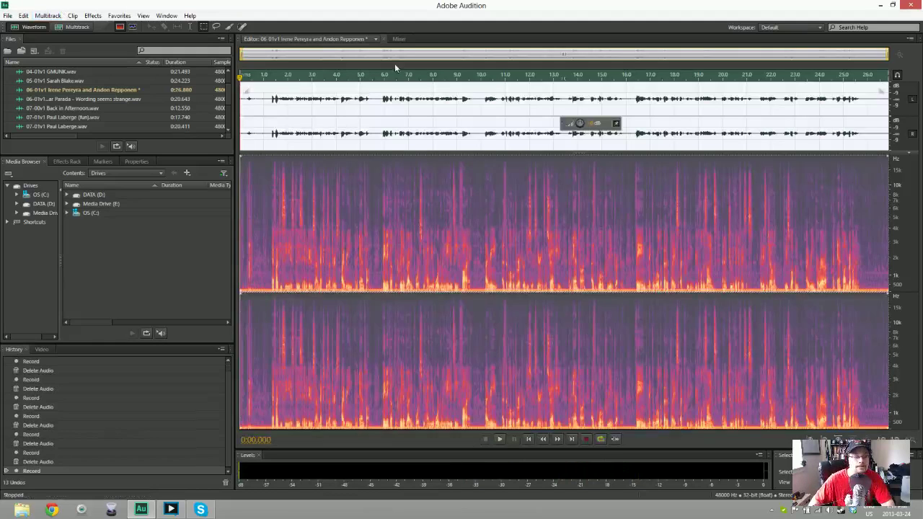
Trim the 06-01v1 lead-in and noise-reduce the whole take using its opening silence
key(Delete)
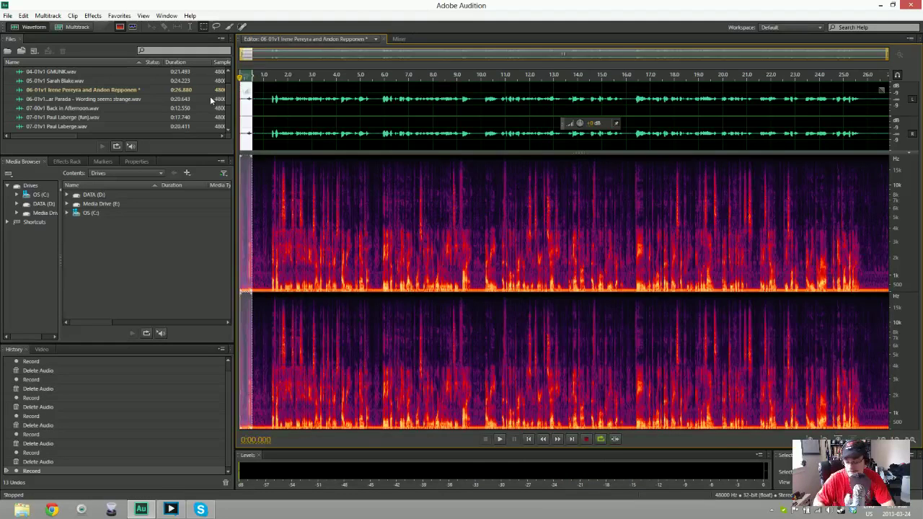
key(space)
key(space)
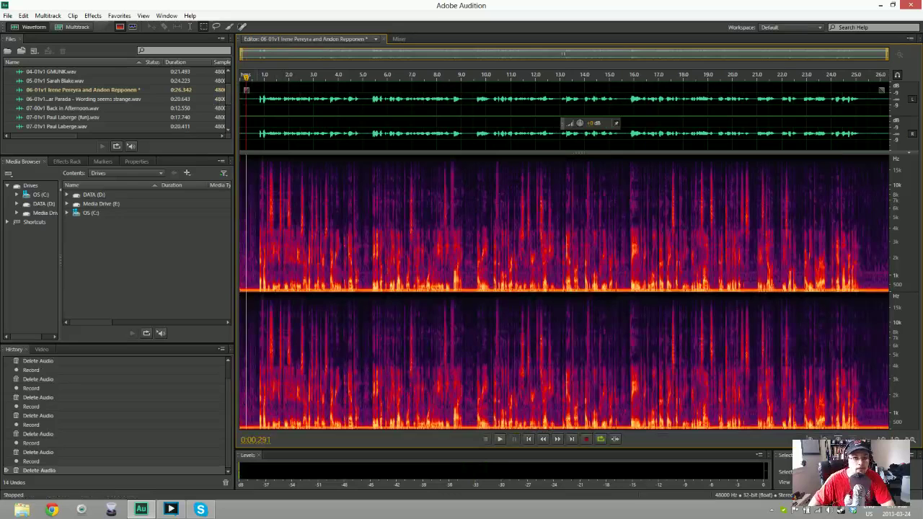
drag(241, 108, 258, 108)
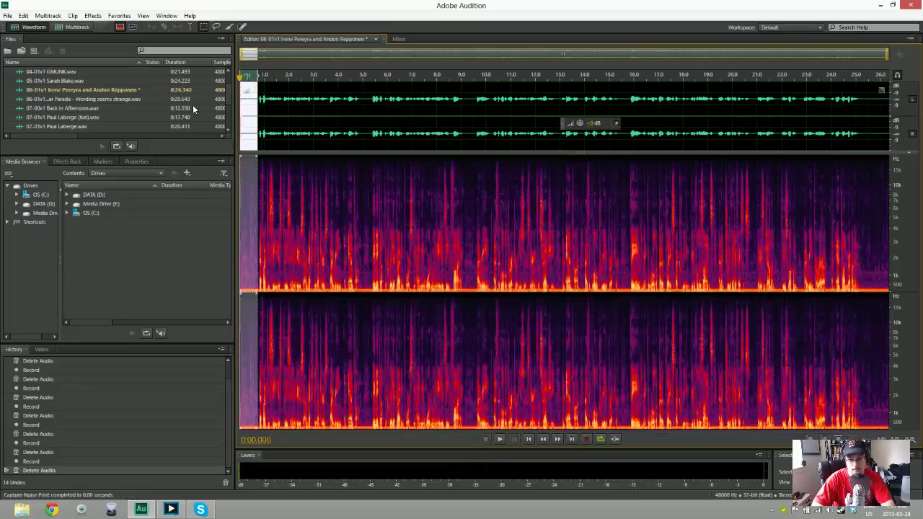
key(ctrl+a)
key(ctrl+shift+p)
key(Return)
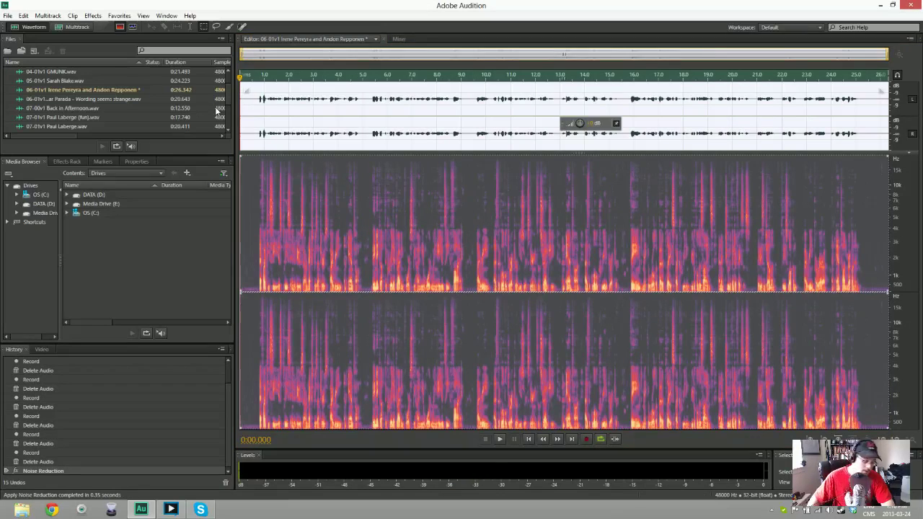
Set the Save As location to Dropbox\FITC Toronto 2013\Recordings\Toronto 1\Monday
key(ctrl+shift+s)
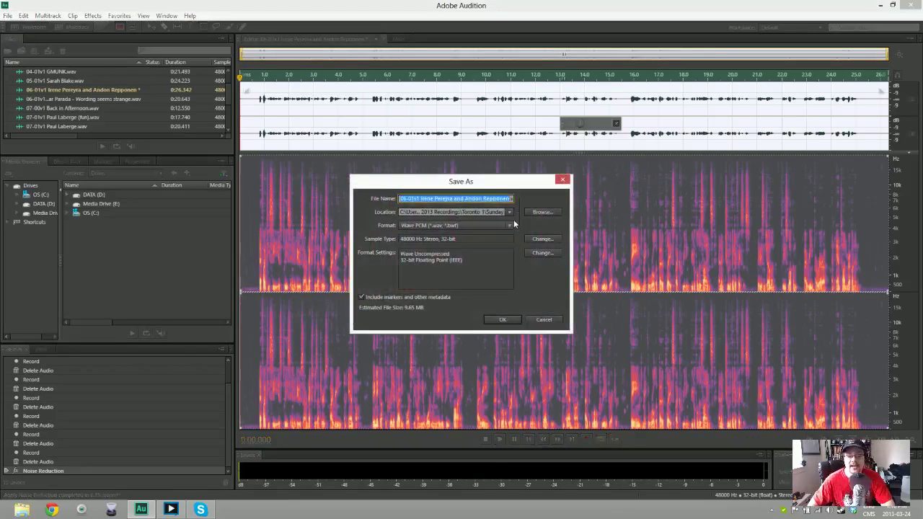
click(509, 212)
click(542, 212)
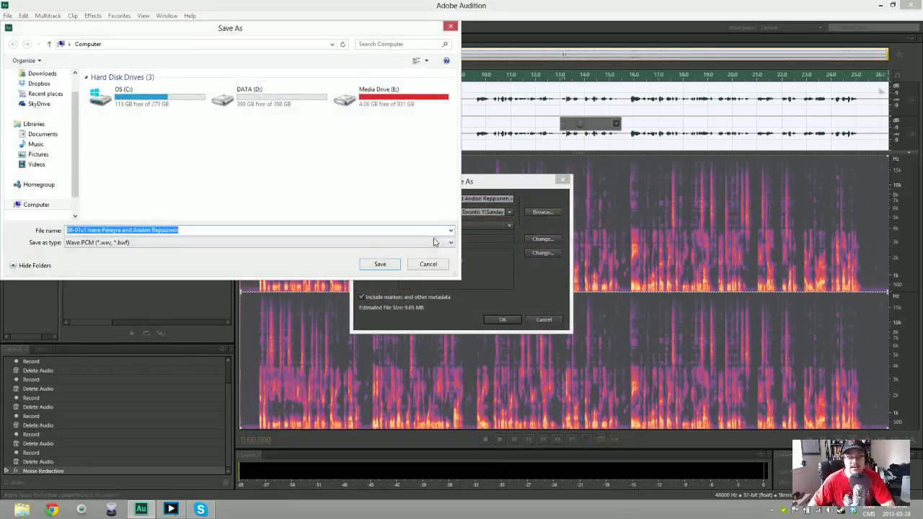
click(38, 83)
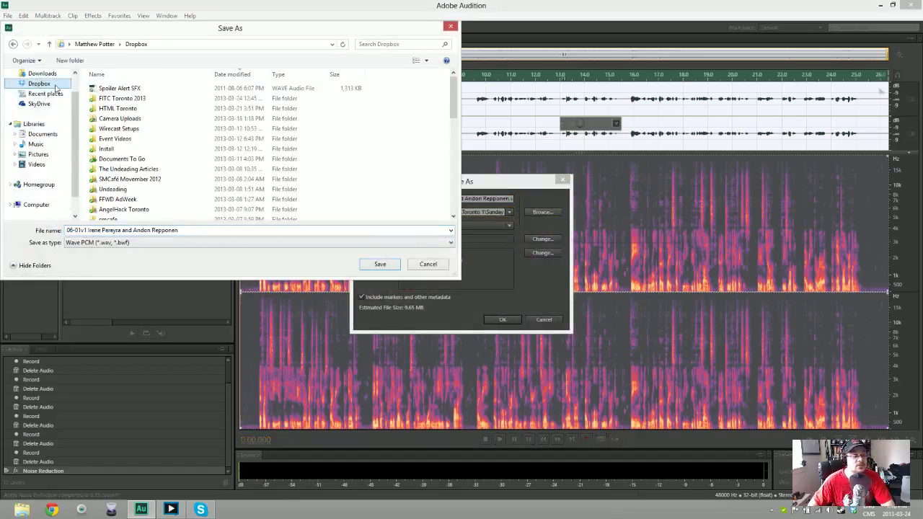
double_click(124, 100)
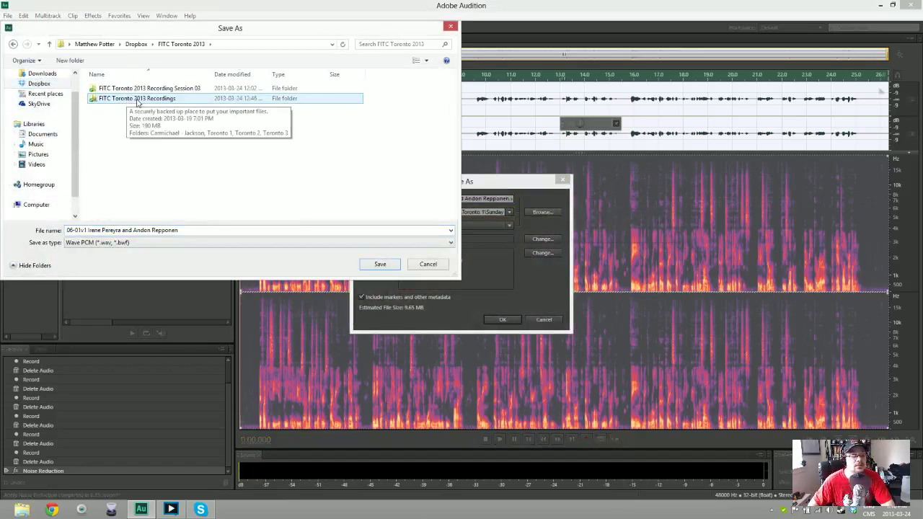
double_click(141, 99)
click(121, 102)
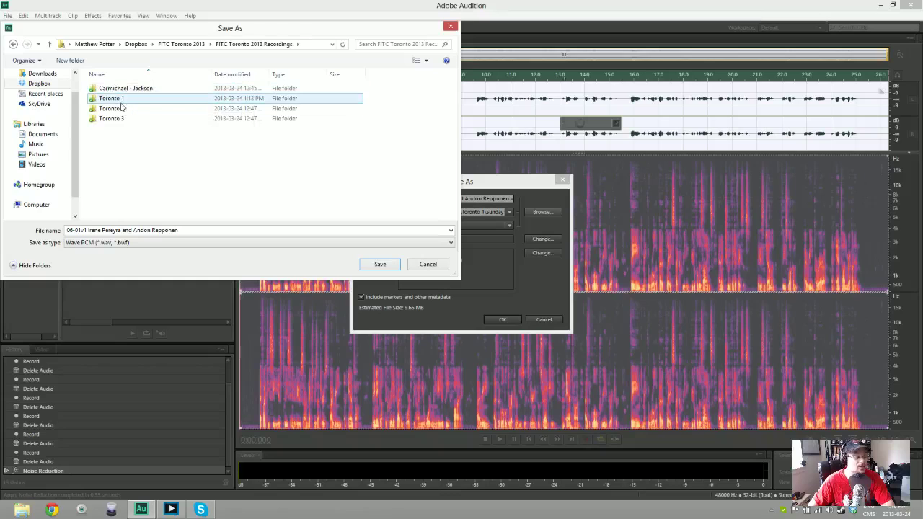
double_click(115, 90)
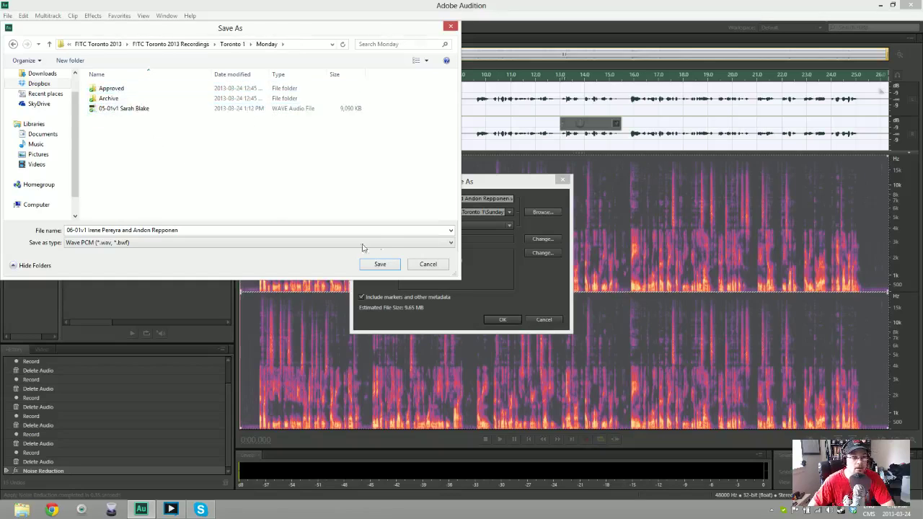
click(379, 264)
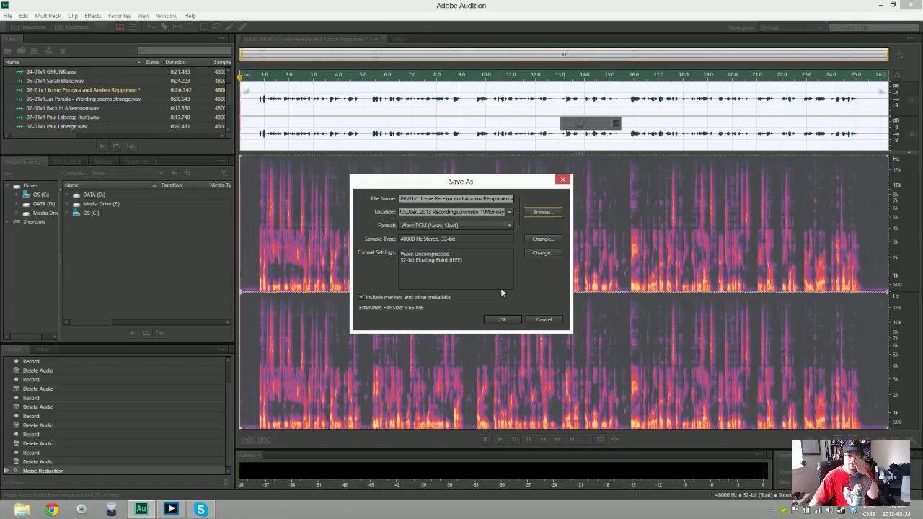
Confirm Save As to write the 26.342-second 06-01v1 take as a WAV file
click(503, 320)
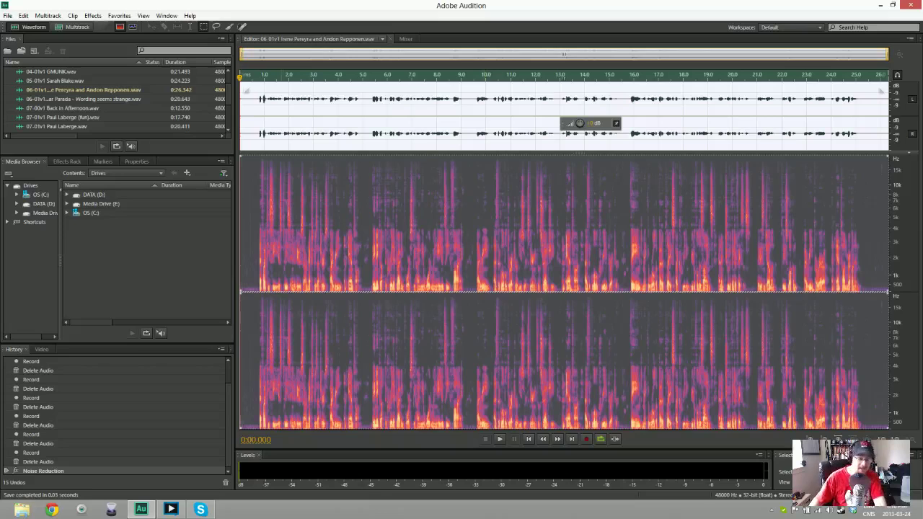
Create a new 48000 Hz stereo 32-bit audio file named 07-01v1
key(ctrl+shift+n)
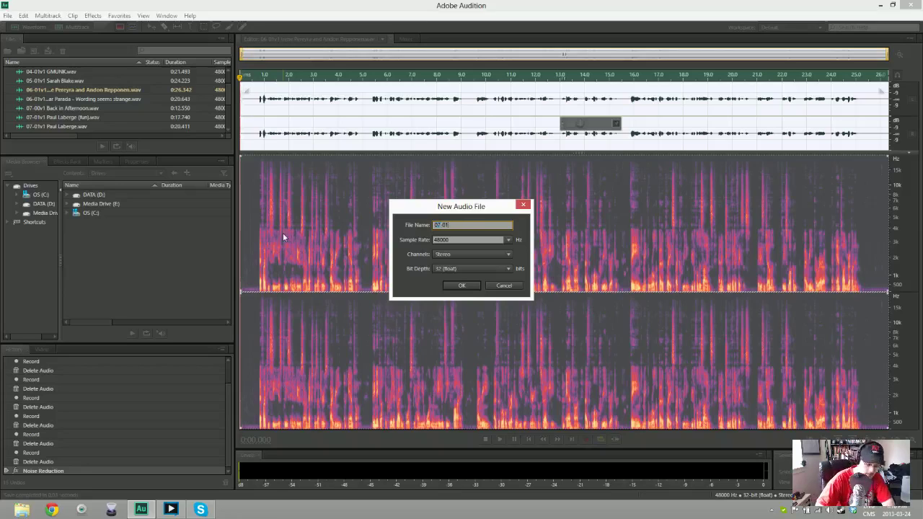
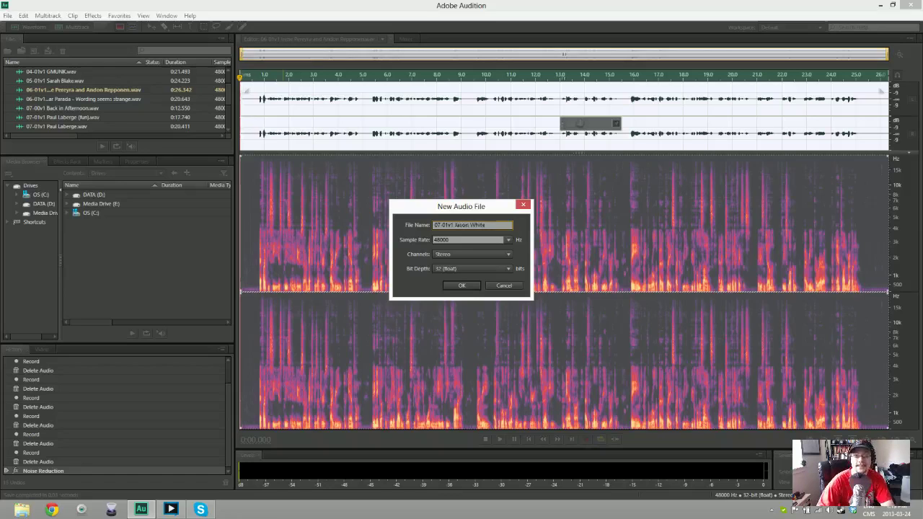
key(Return)
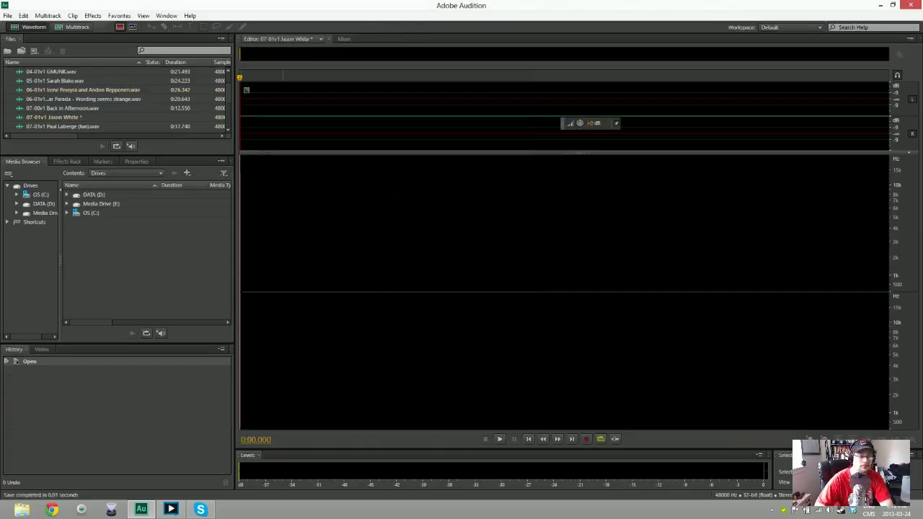
Record repeated 07-01v1 voiceover attempts, deleting rejected ones, ending with an 8.341-second take
key(shift+space)
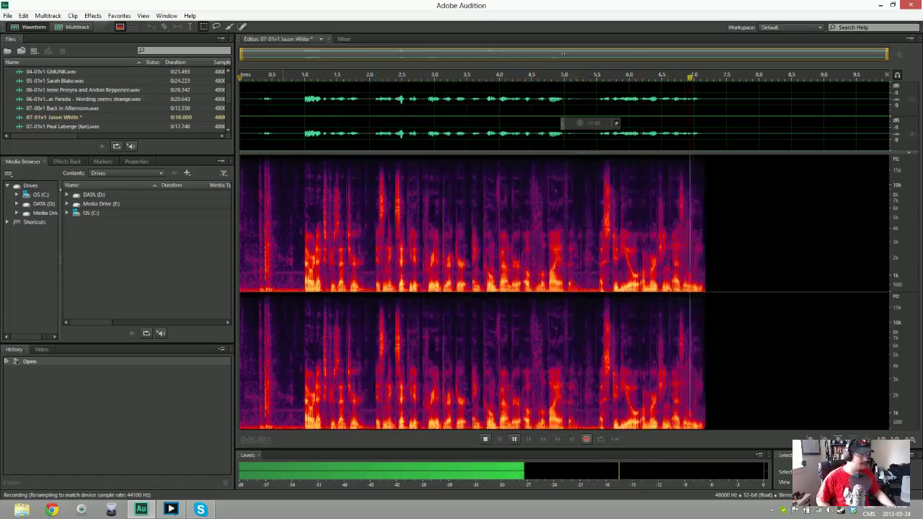
key(space)
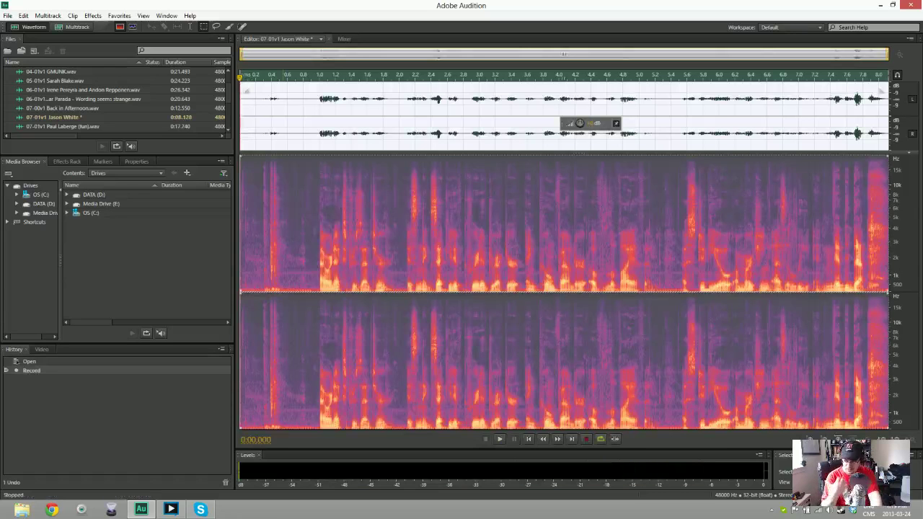
key(space)
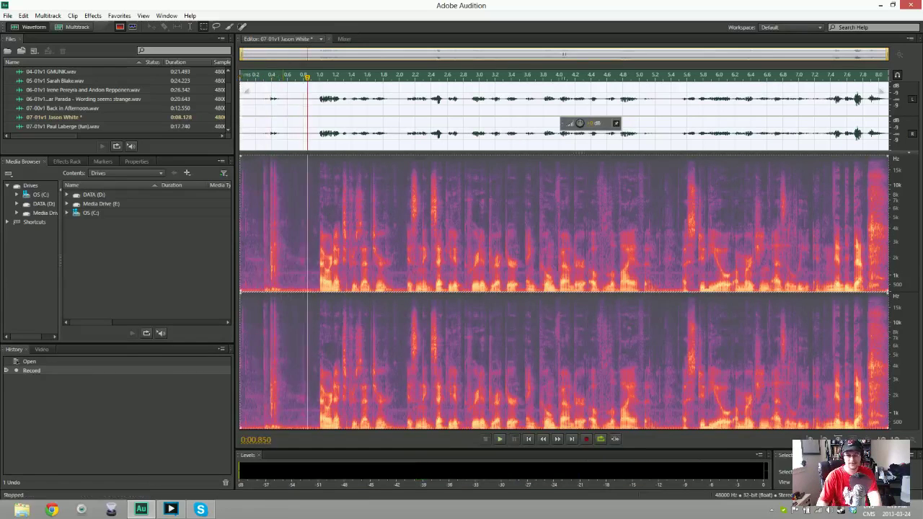
key(Delete)
key(shift+space)
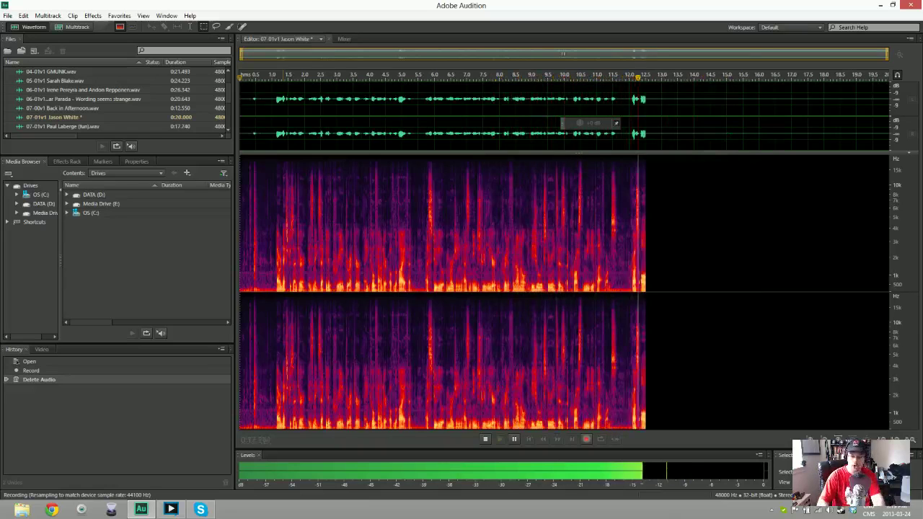
key(space)
key(ctrl+a)
key(Delete)
key(shift+space)
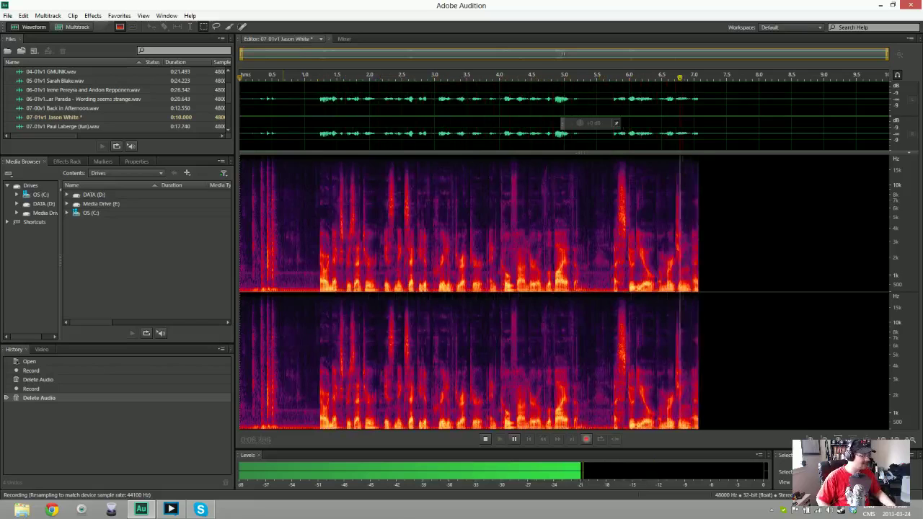
key(space)
key(ctrl+a)
key(Delete)
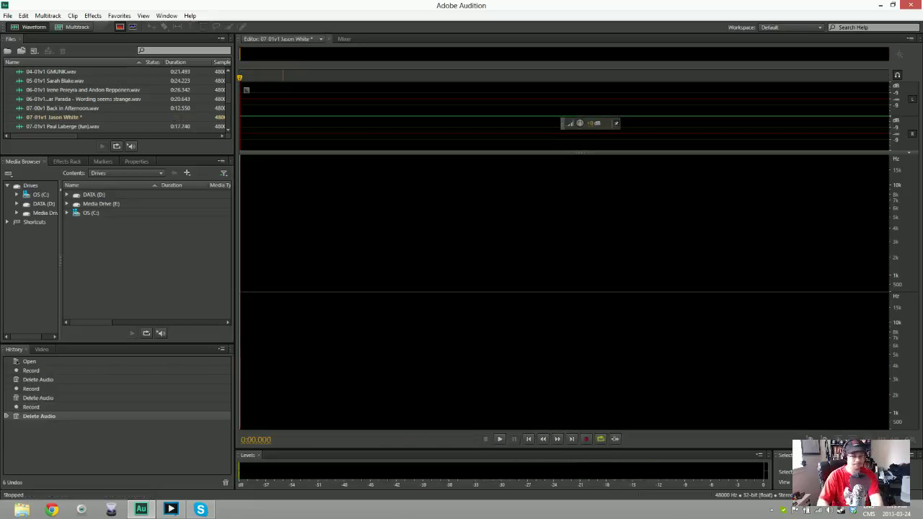
key(shift+space)
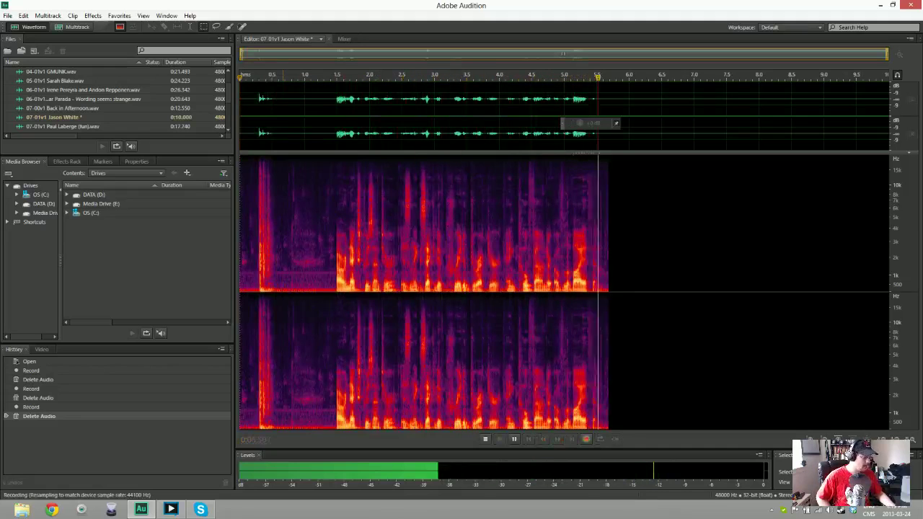
key(space)
key(Delete)
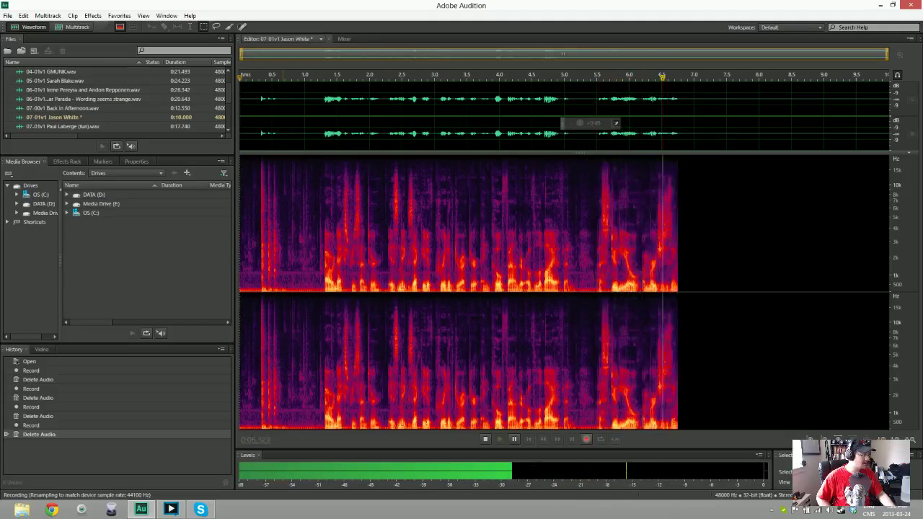
key(space)
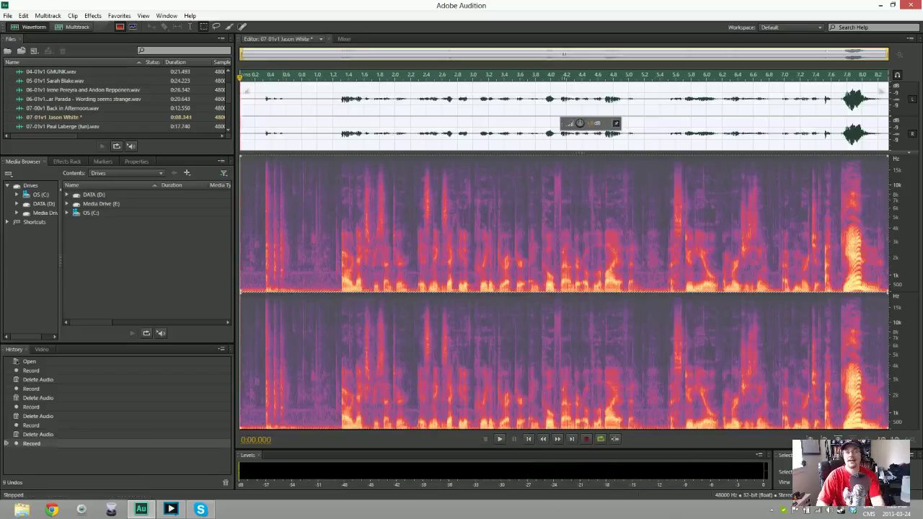
Record and discard several more 07-01v1 attempts, including a short false start, leaving the file empty
key(Delete)
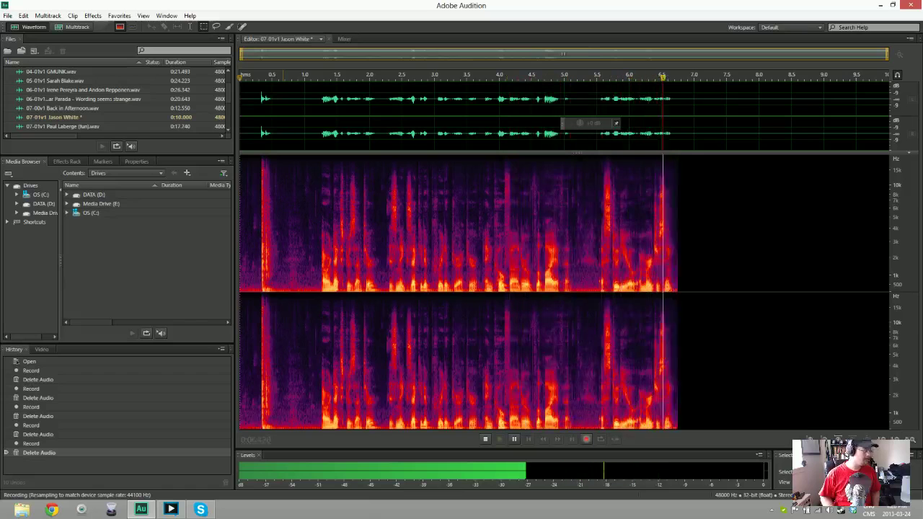
key(space)
key(ctrl+a)
key(Delete)
key(shift+space)
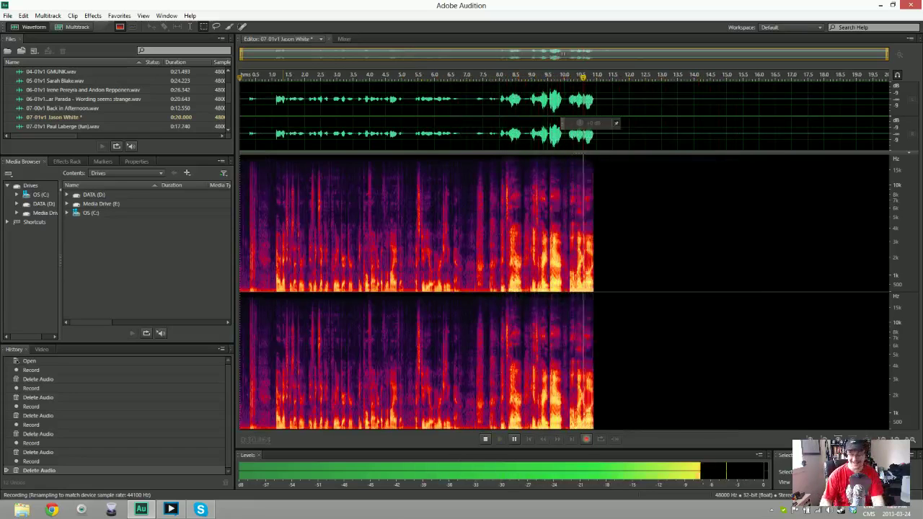
key(space)
key(ctrl+a)
key(Delete)
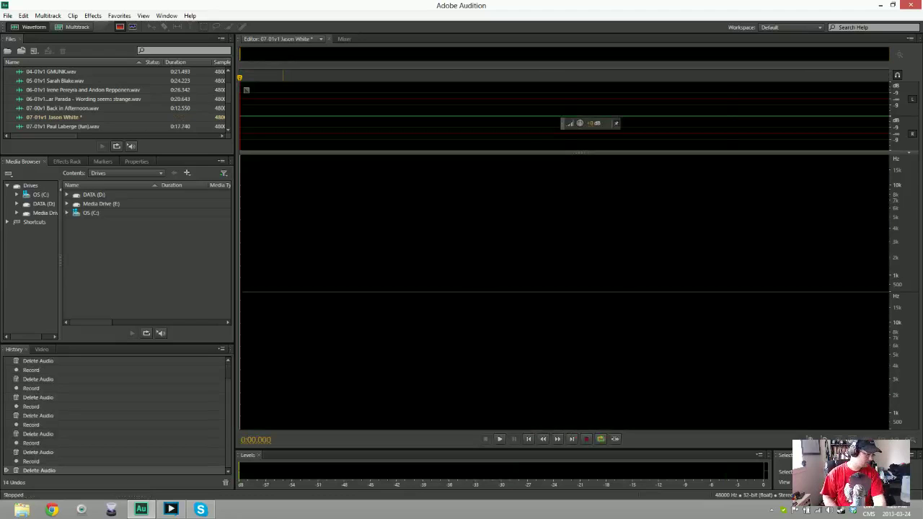
key(shift+space)
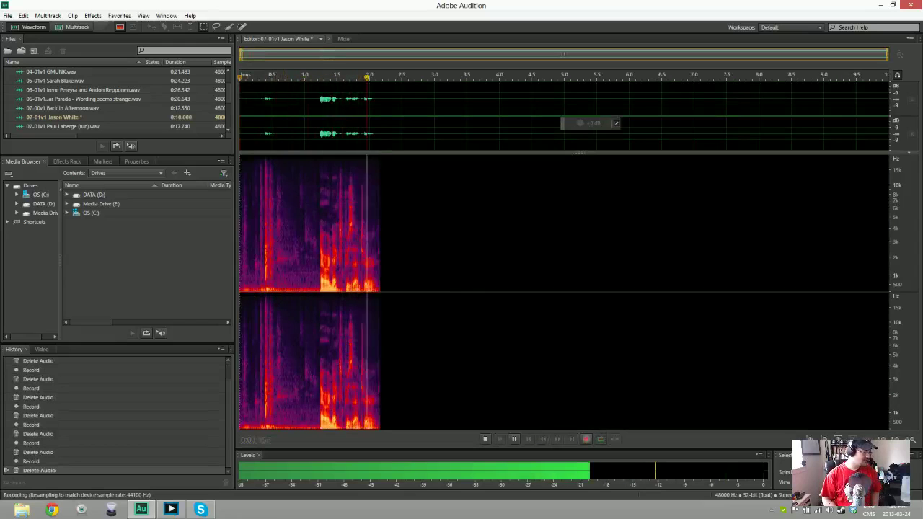
key(space)
key(Delete)
key(shift+space)
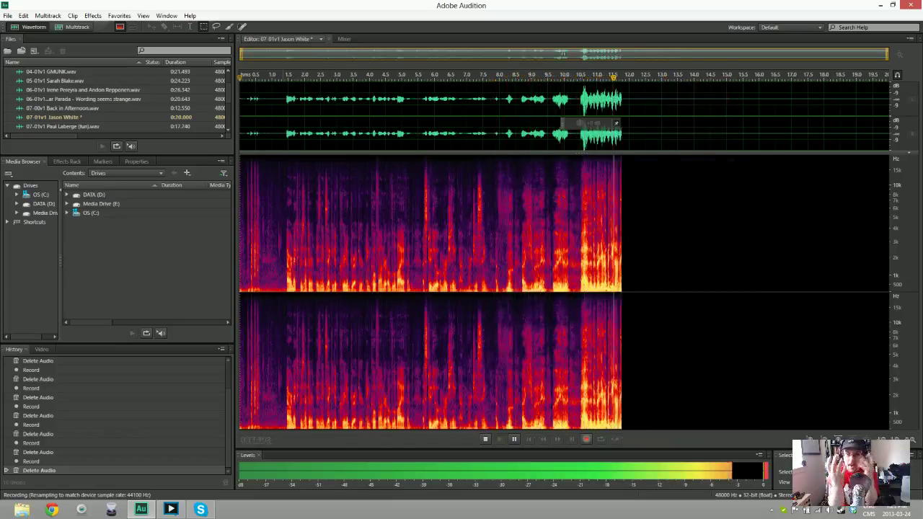
key(space)
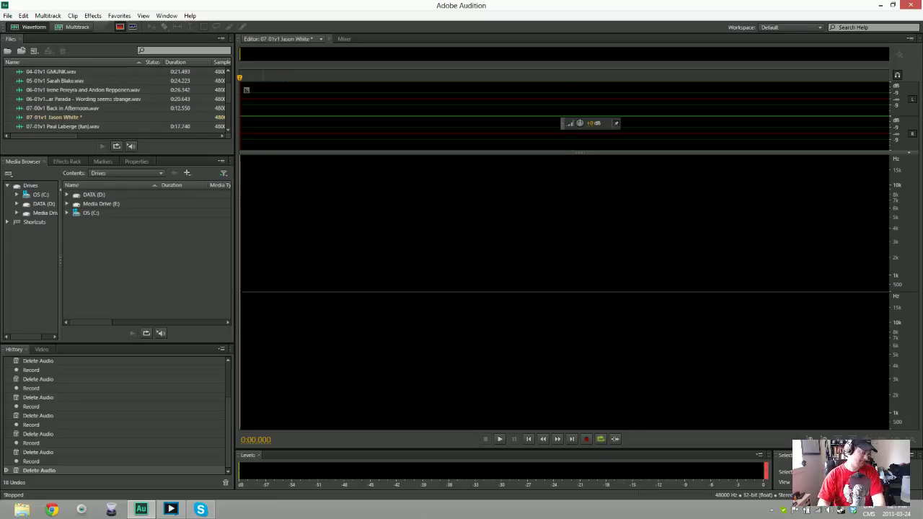
key(shift+space)
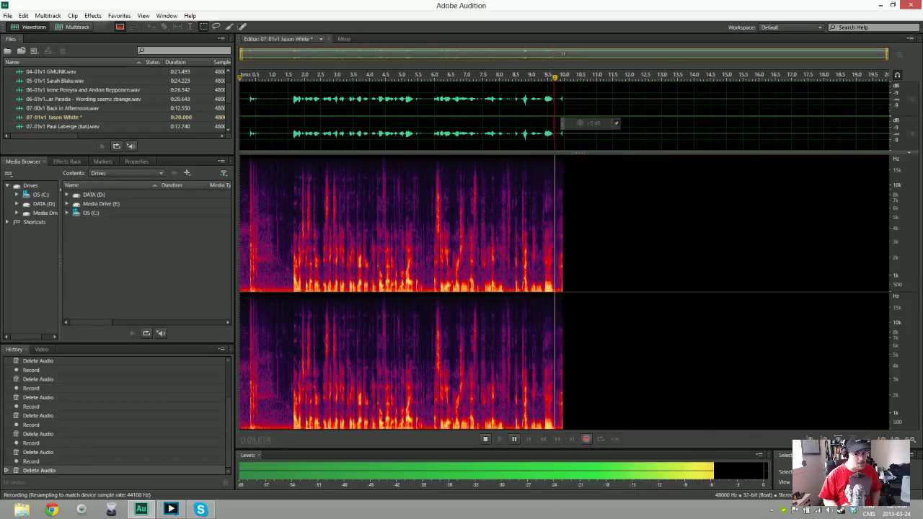
key(space)
key(Delete)
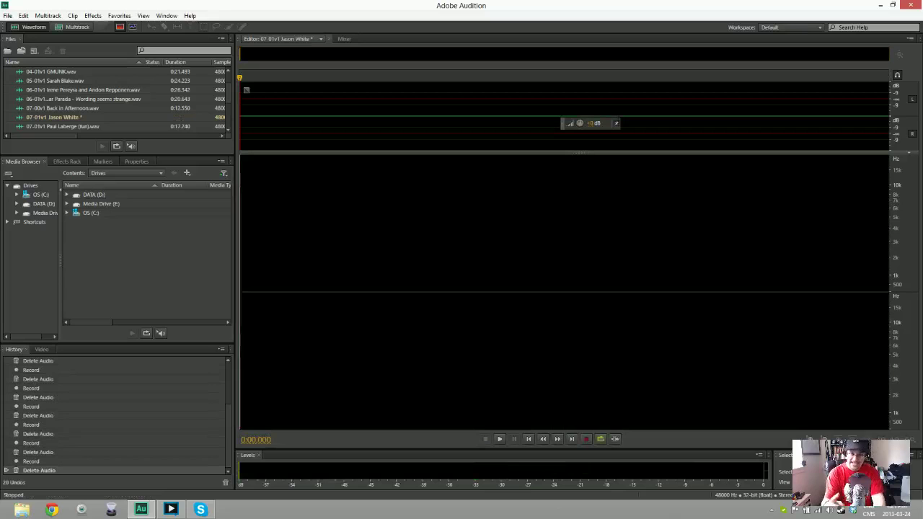
Re-record 07-01v1, discarding botched takes, until a complete 21.973-second read is captured
key(shift+space)
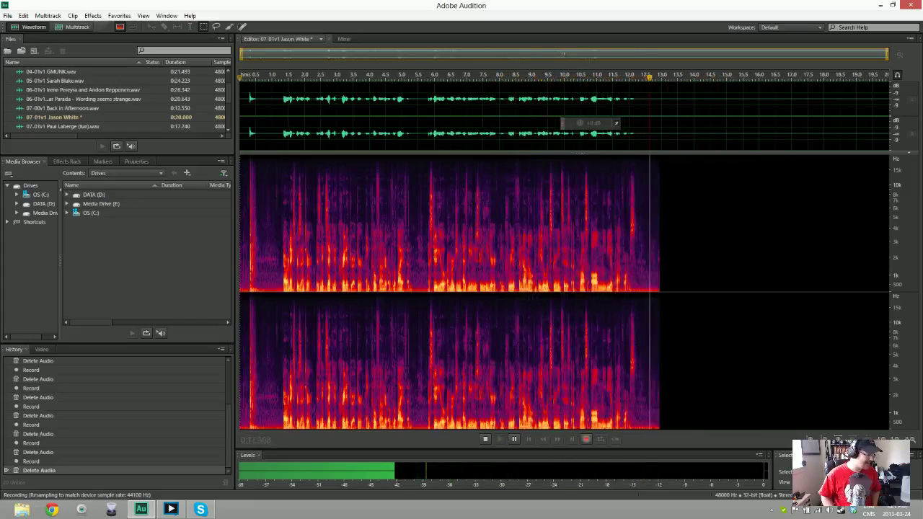
key(space)
key(ctrl+a)
key(Delete)
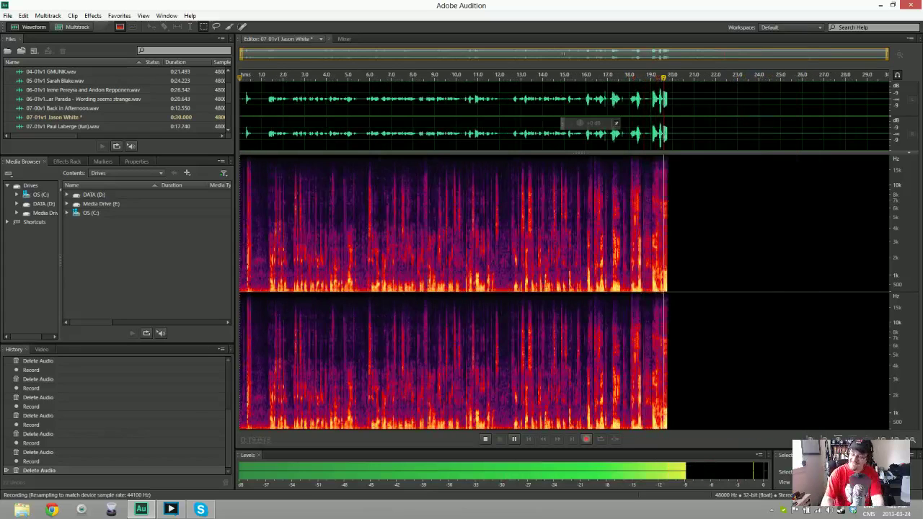
key(space)
key(ctrl+a)
key(Delete)
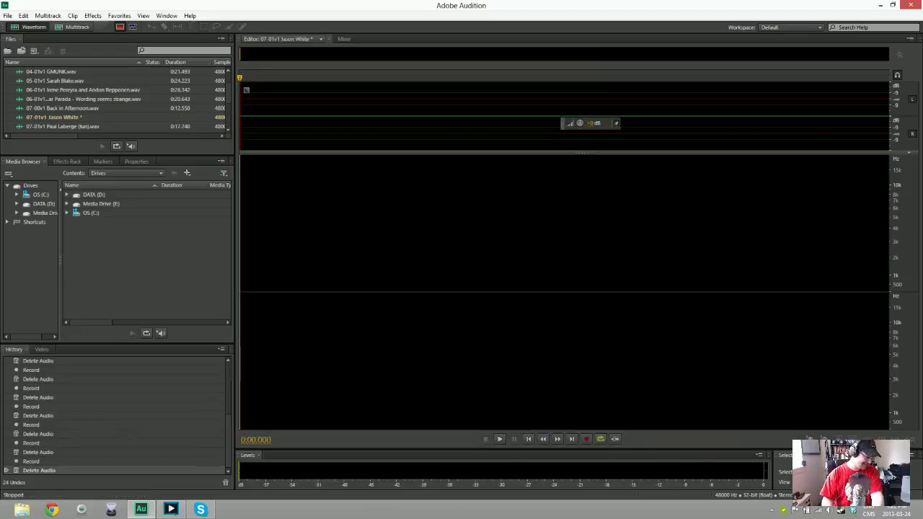
key(shift+space)
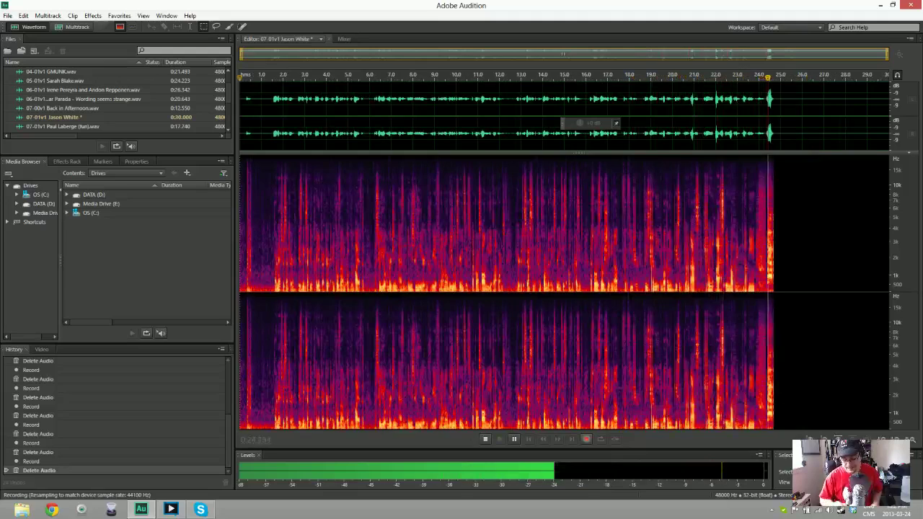
key(space)
key(ctrl+a)
key(Delete)
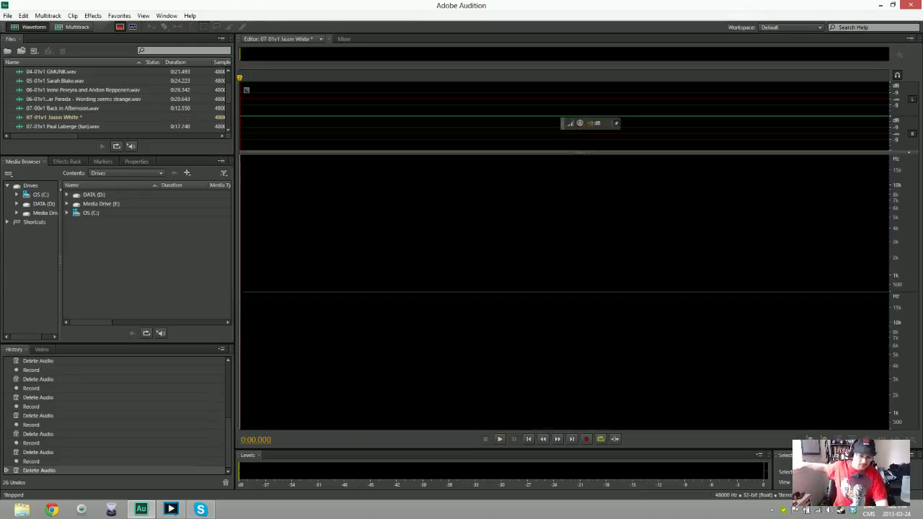
key(shift+space)
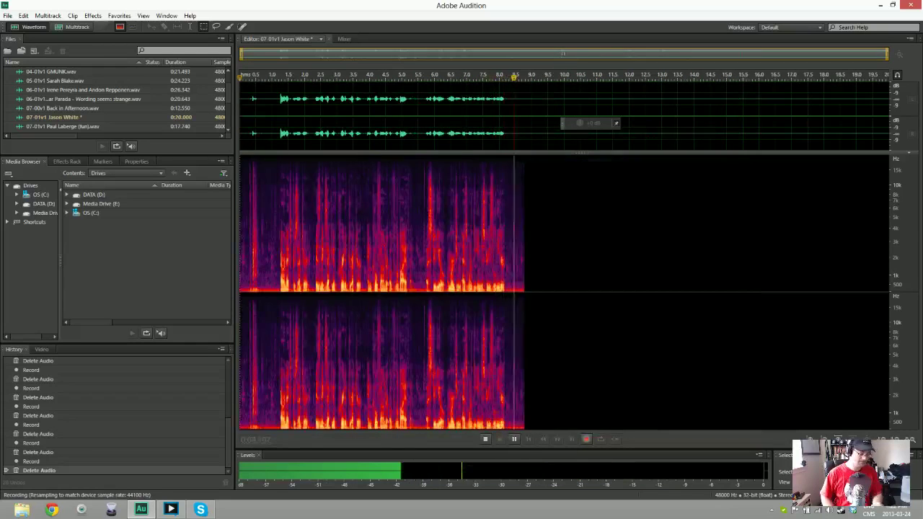
key(space)
key(Delete)
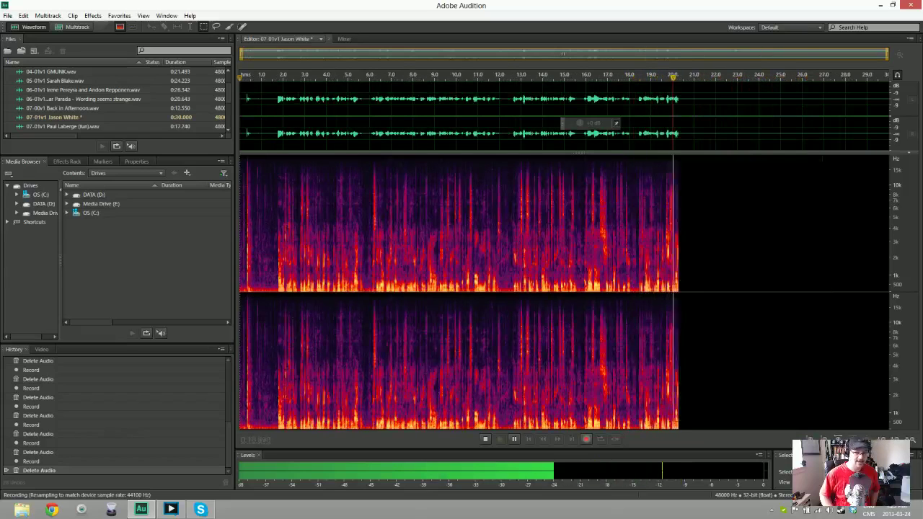
key(space)
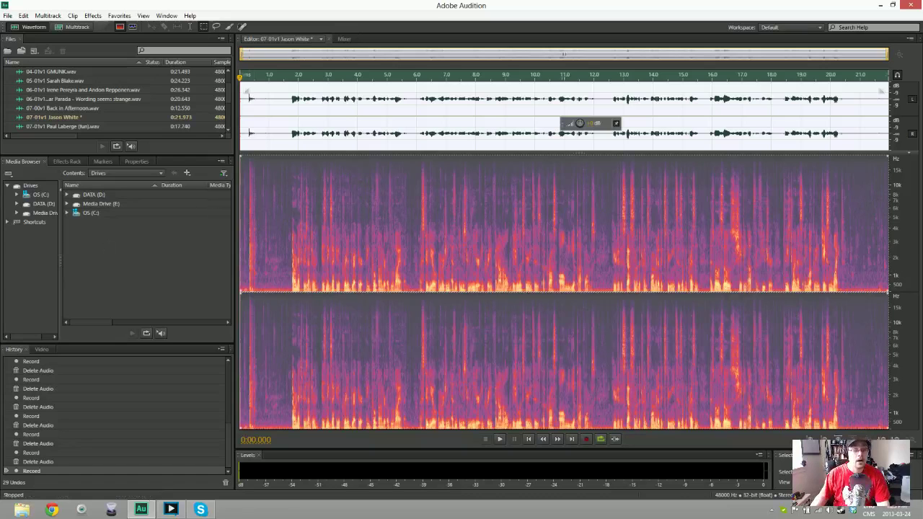
Trim the 07-01v1 take to 21.294 s and noise-reduce it from its opening half-second of silence
key(Delete)
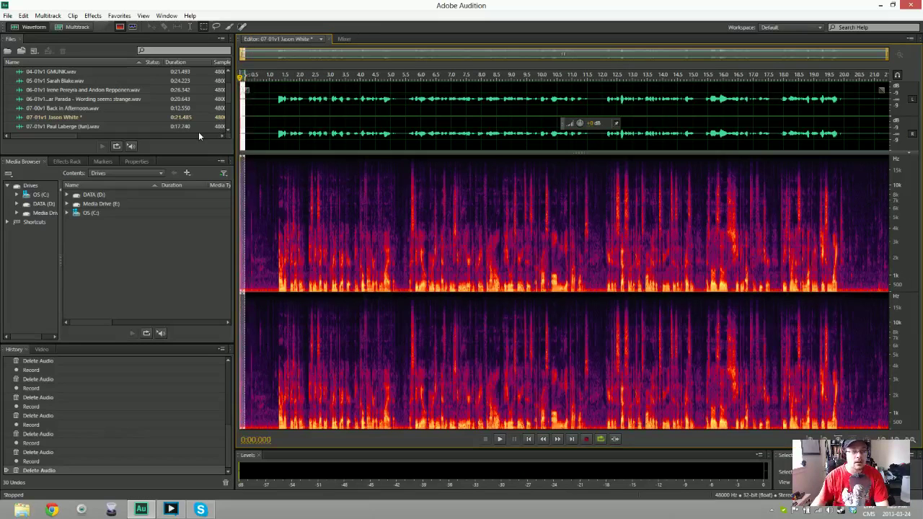
key(Delete)
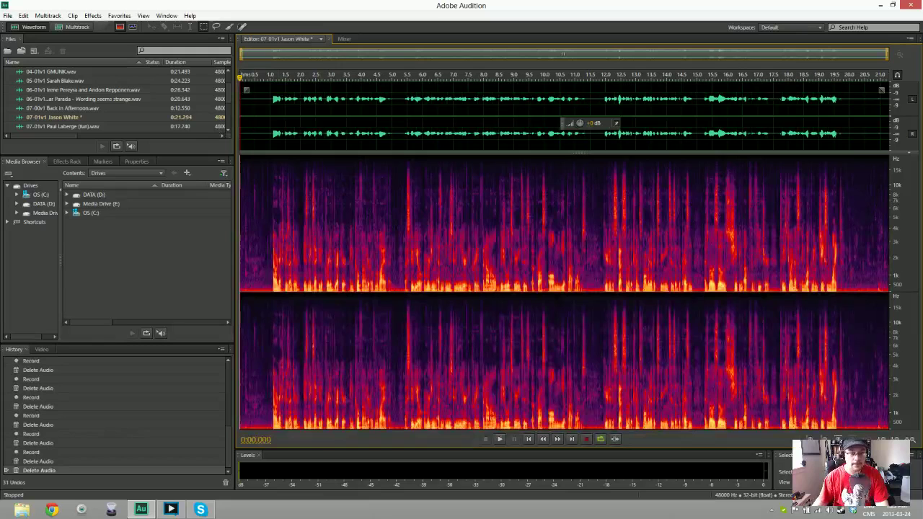
drag(241, 134, 269, 134)
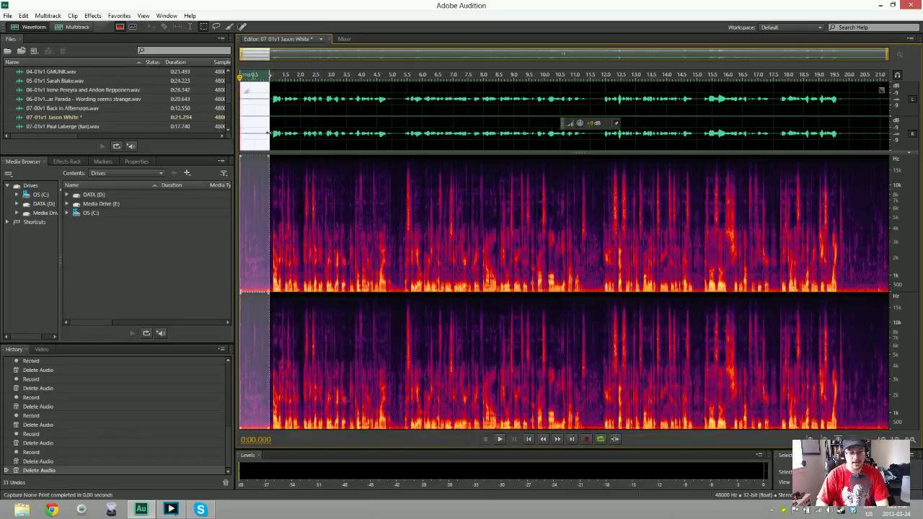
key(ctrl+a)
key(ctrl+shift+p)
key(Return)
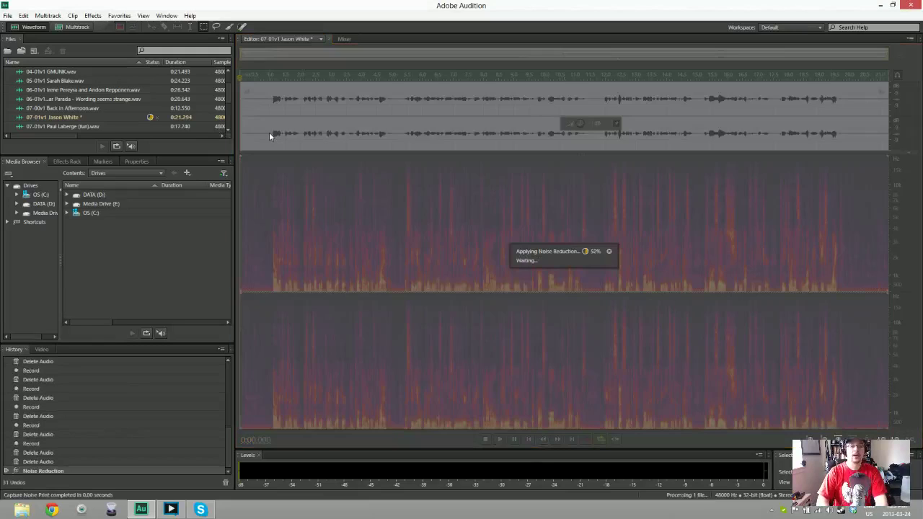
key(ctrl+shift+s)
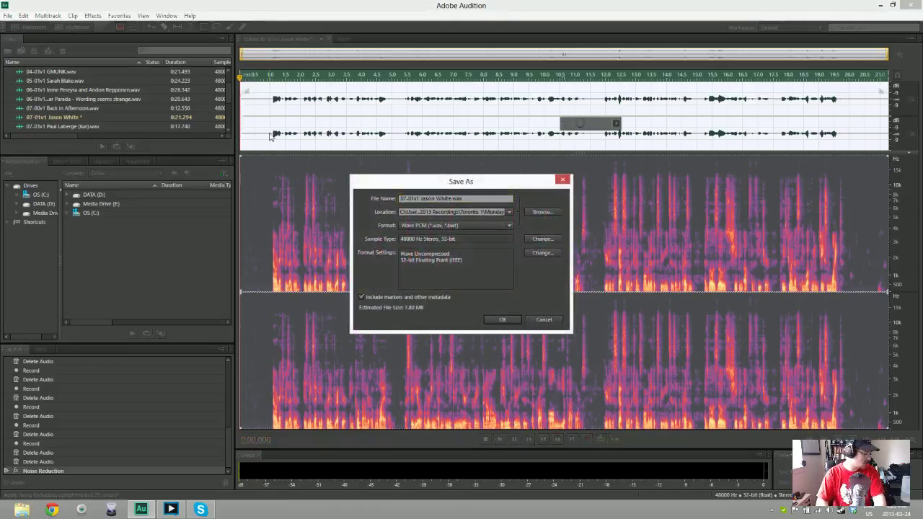
Save the 21.294-second 07-01v1 take as a 48000 Hz stereo 32-bit Wave PCM file
key(Return)
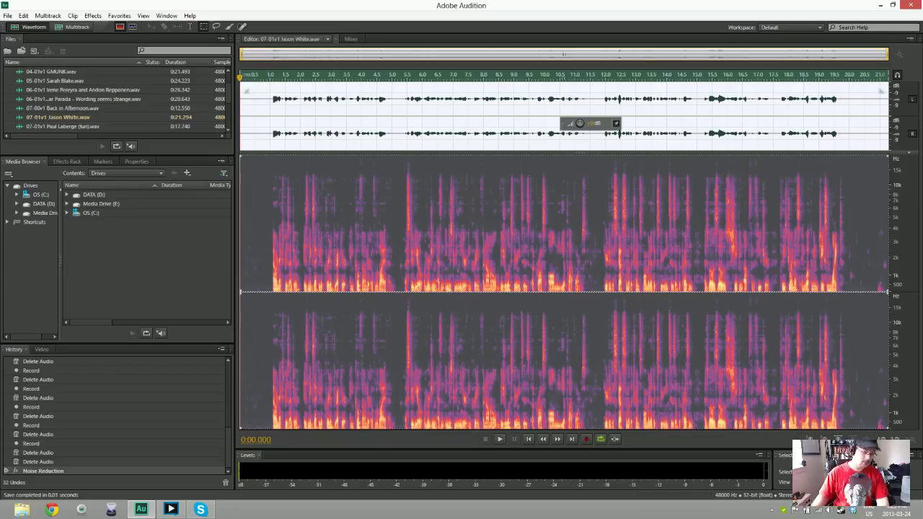
Create a second 07-01v1 audio file for the next speaker and begin recording into it
key(ctrl+shift+n)
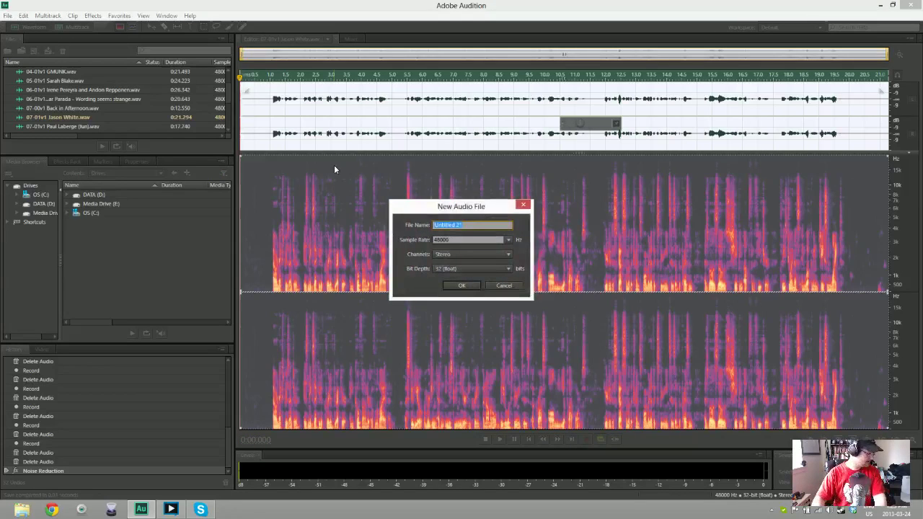
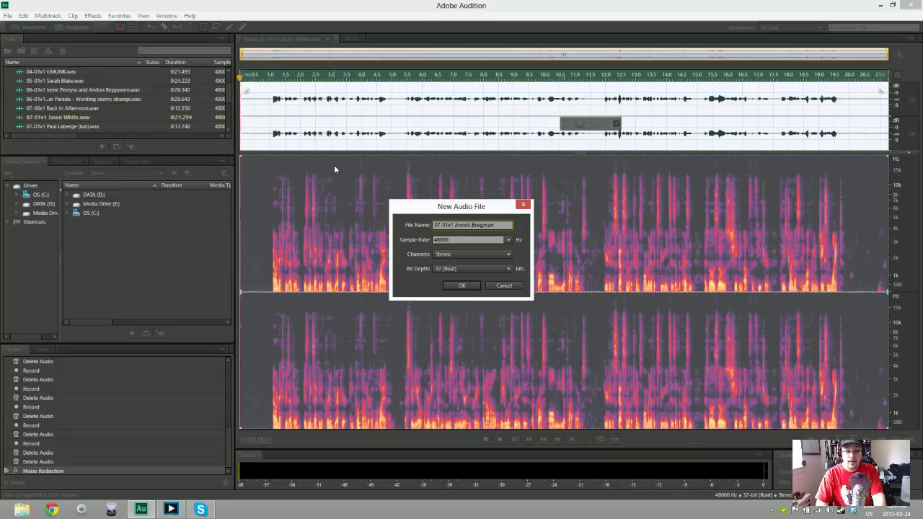
key(Return)
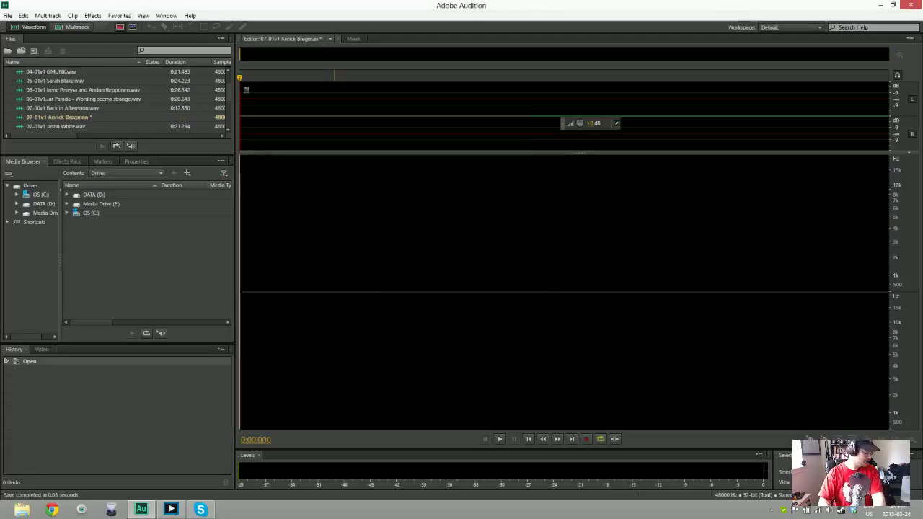
key(shift+space)
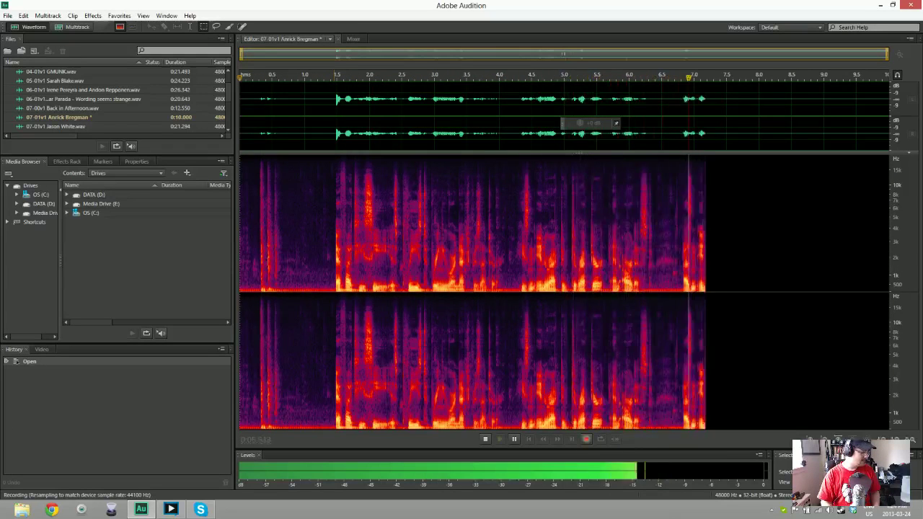
Record and discard three unsatisfactory takes of the second 07-01v1 announcement
key(space)
key(Delete)
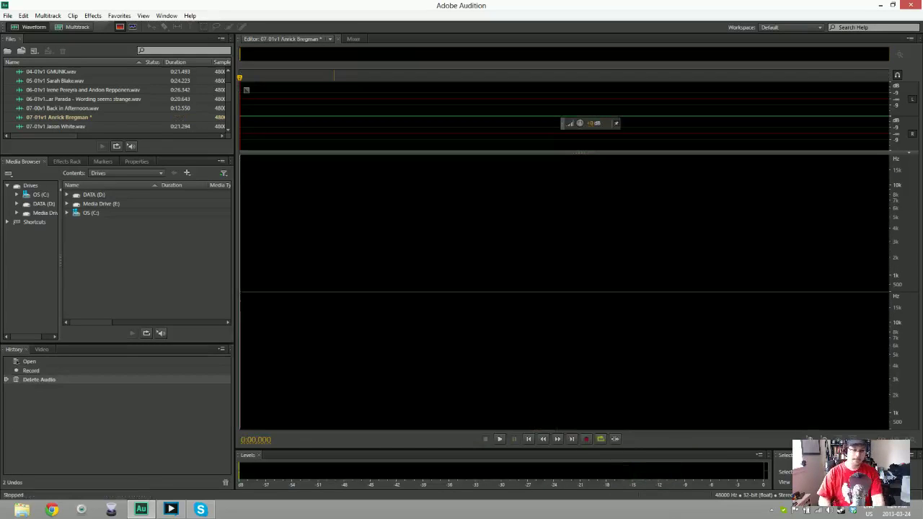
key(shift+space)
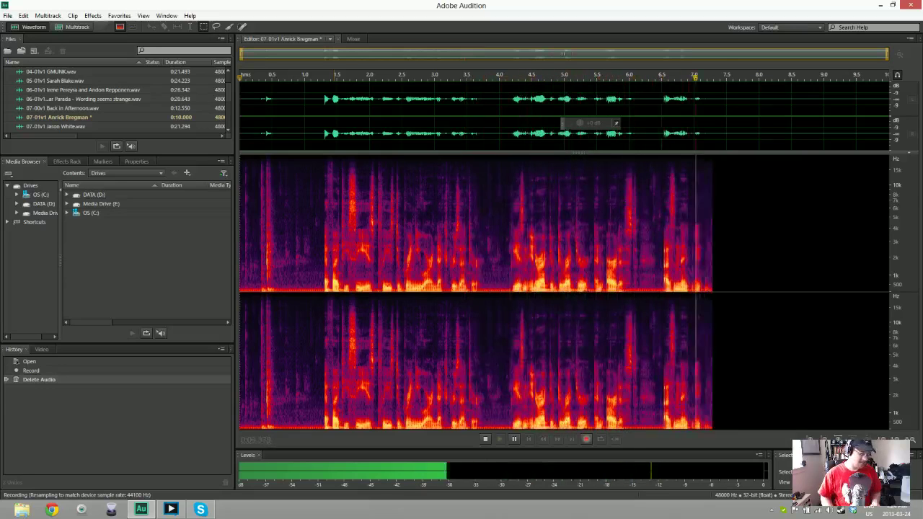
key(space)
key(ctrl+a)
key(Delete)
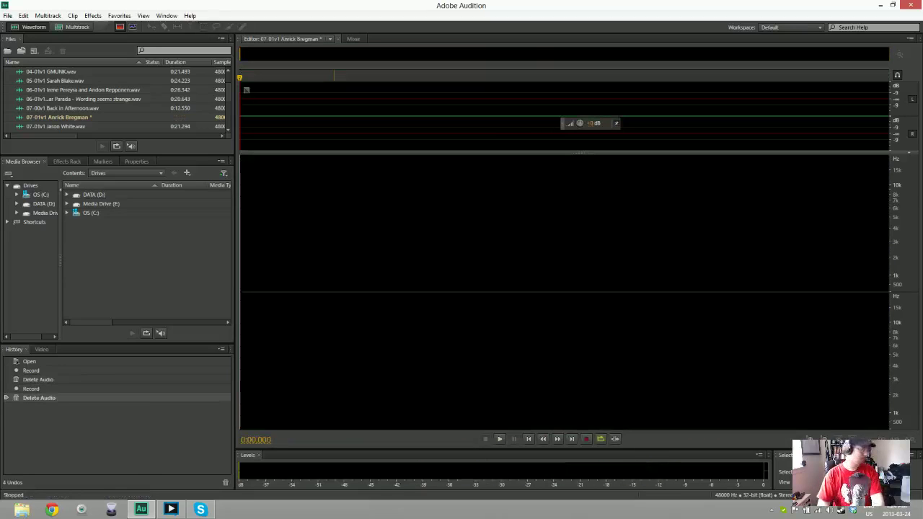
key(shift+space)
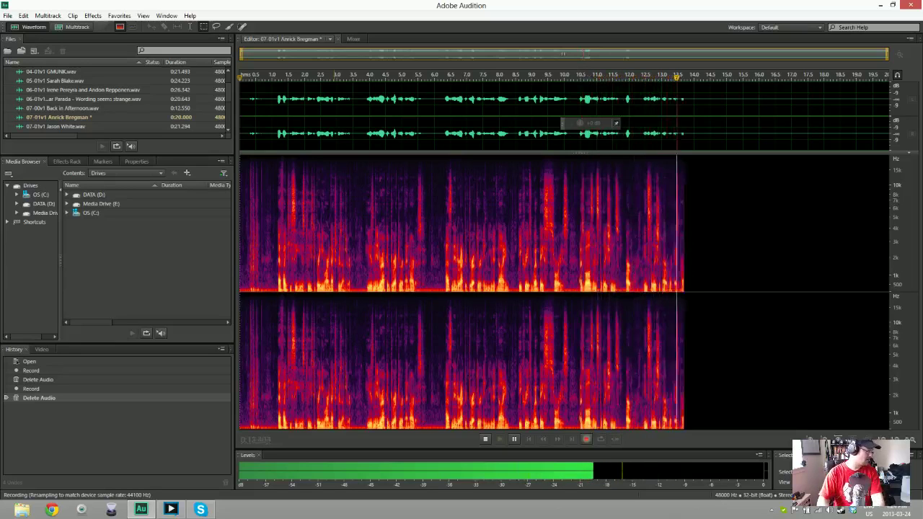
key(space)
key(Delete)
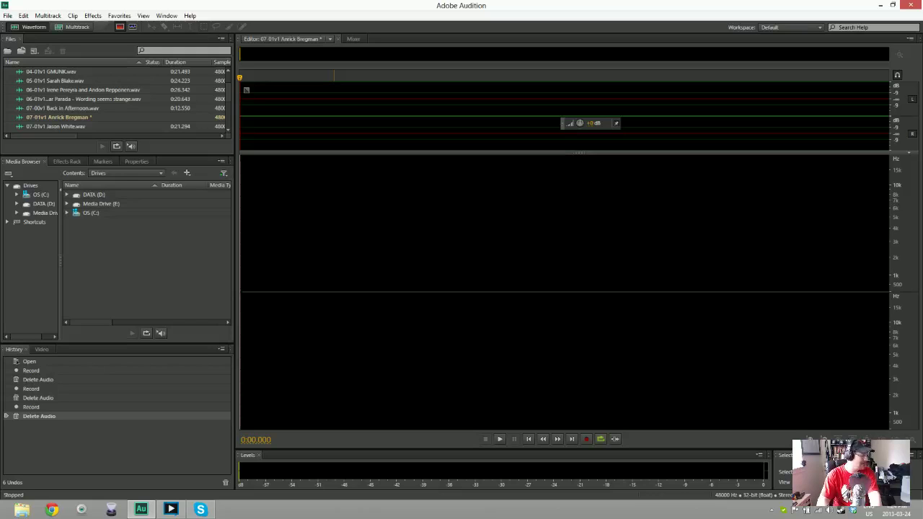
Discard two more attempts, then capture a complete 20.181-second voiceover take
key(shift+space)
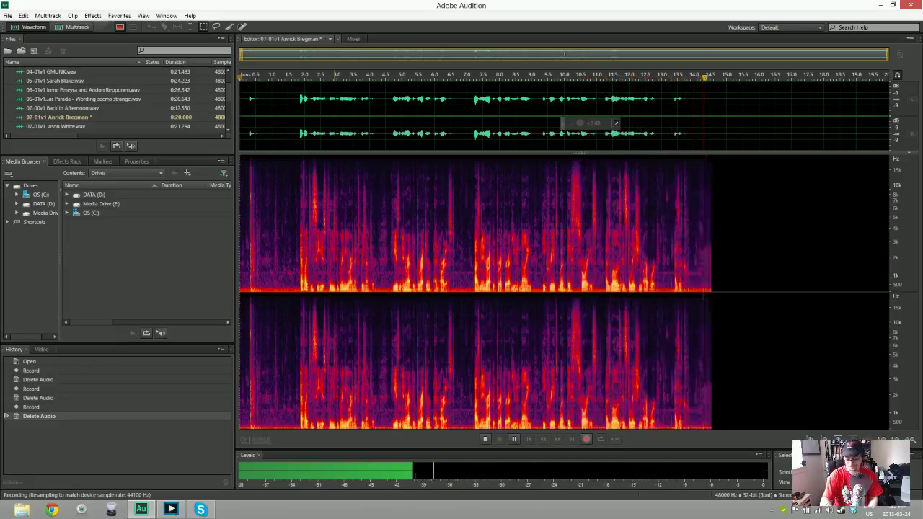
key(space)
key(ctrl+a)
key(Delete)
key(shift+space)
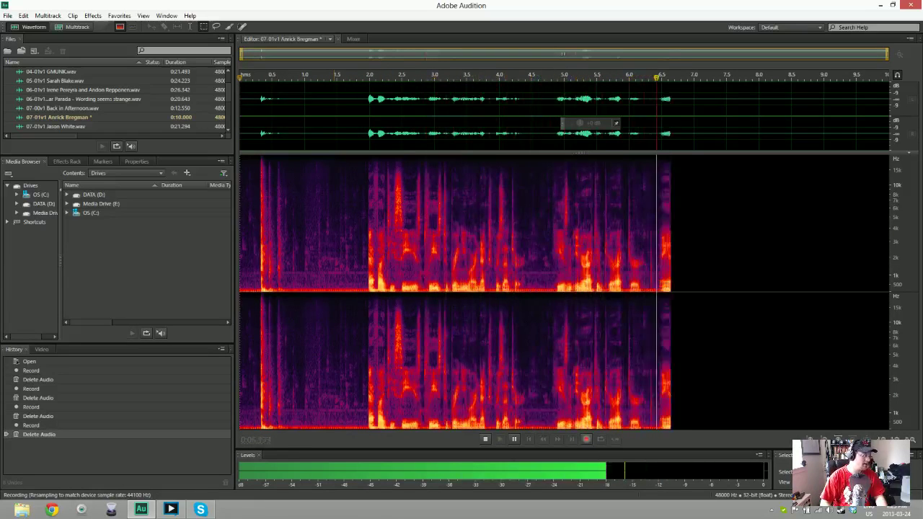
key(space)
key(ctrl+a)
key(Delete)
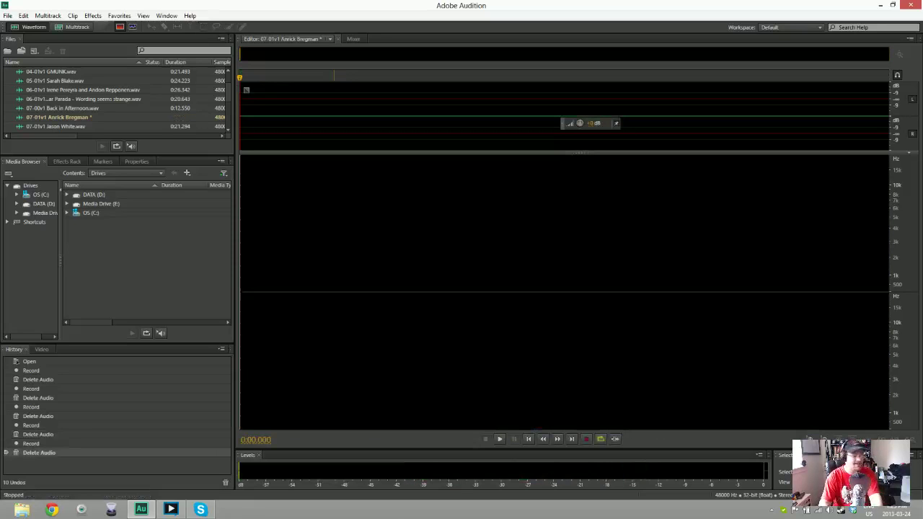
key(shift+space)
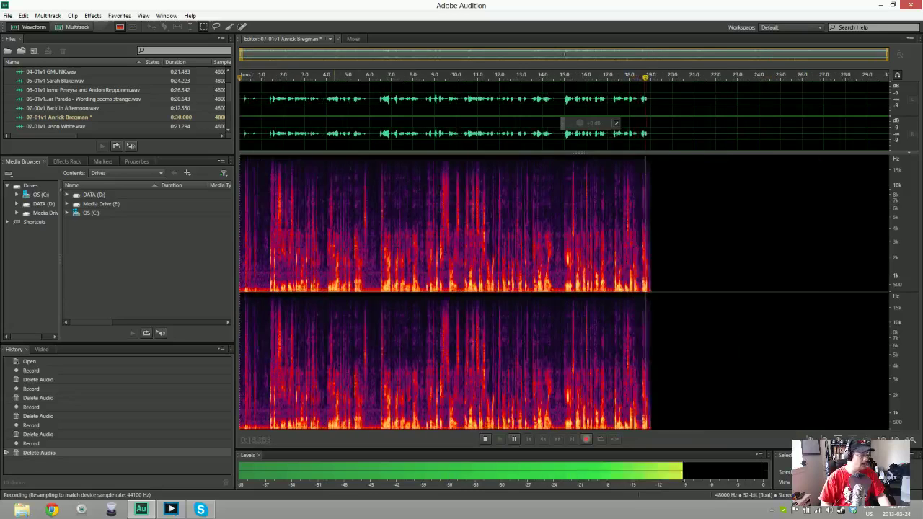
key(space)
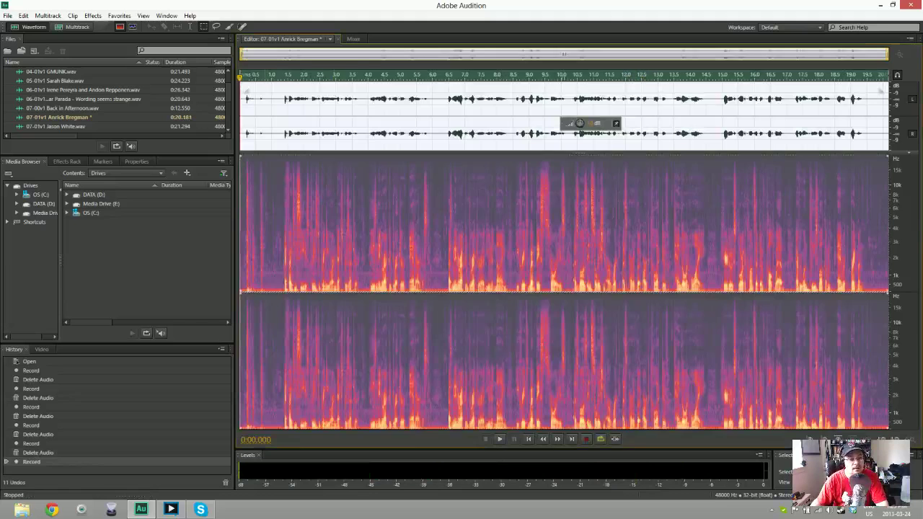
Trim the 07-01v1 take to 19.404 seconds, noise-reduce it all, play it back, and open Save As
key(Delete)
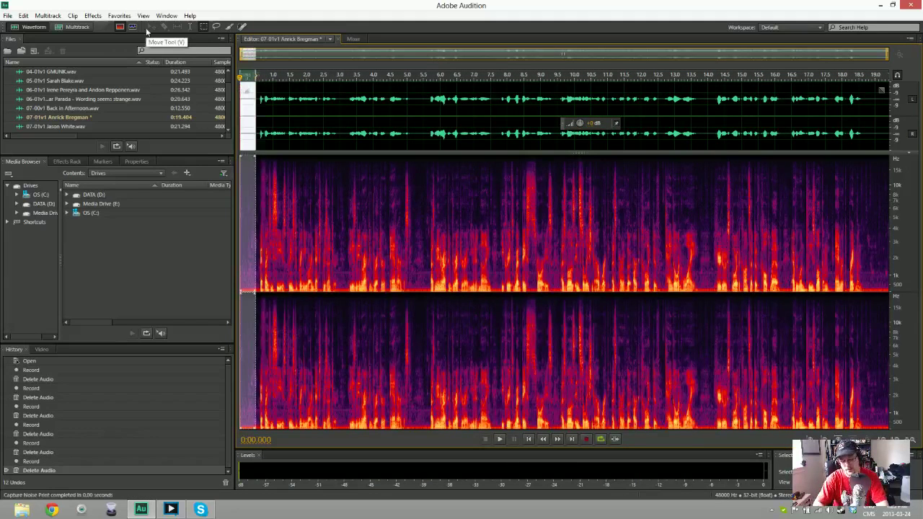
key(ctrl+a)
key(ctrl+shift+p)
key(Return)
key(space)
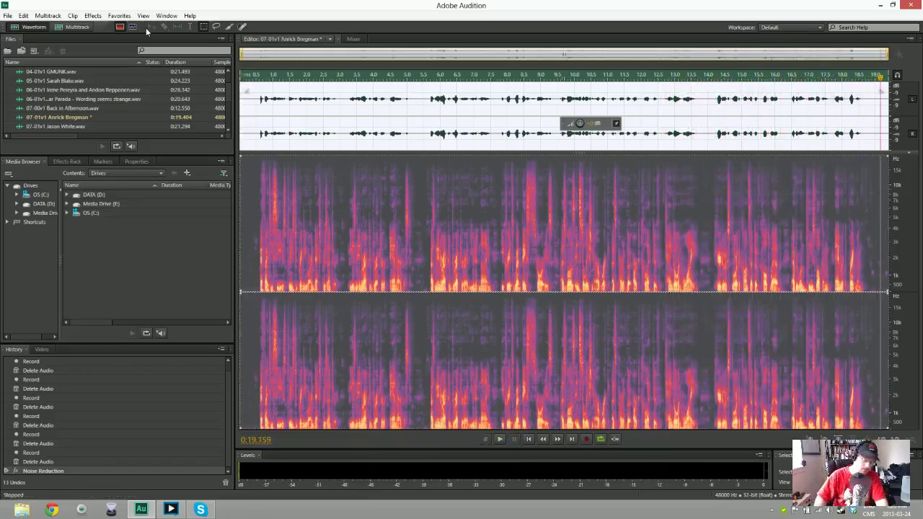
key(ctrl+shift+s)
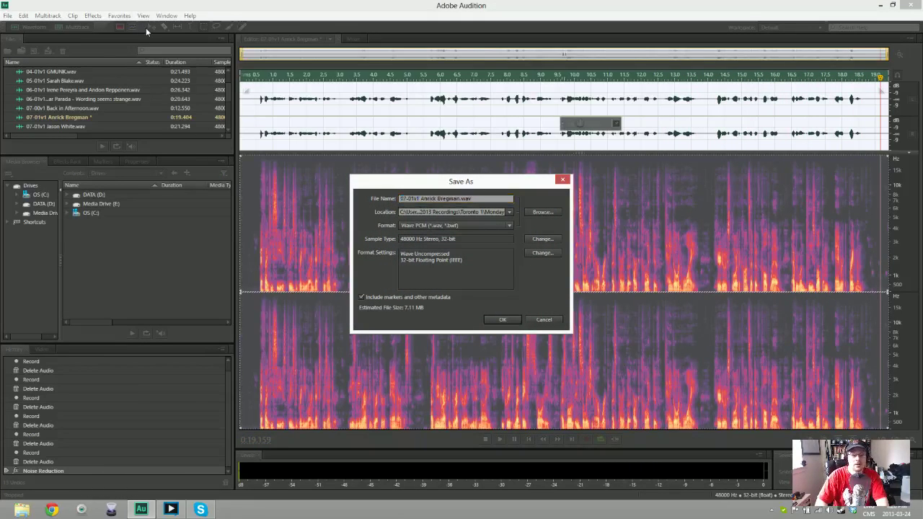
Save the 07-01v1 take as a WAV file and start a new audio file for 08-01v1
key(Return)
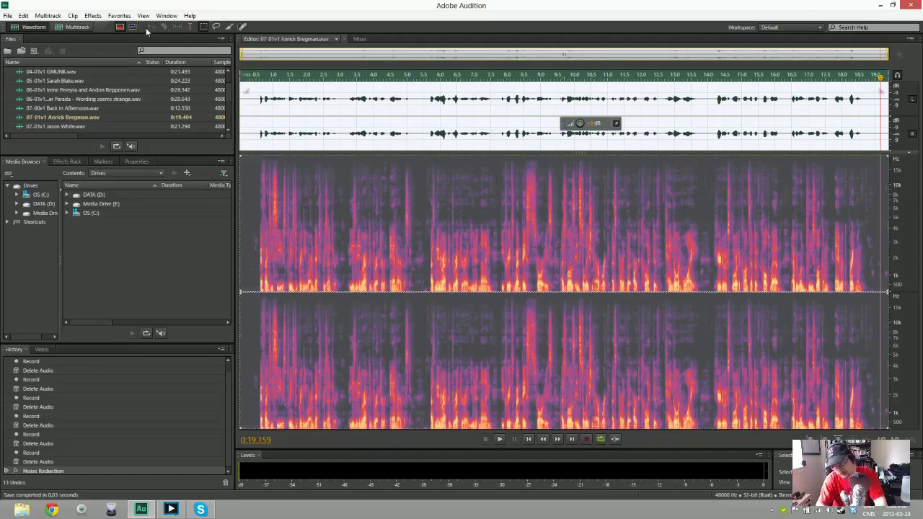
key(ctrl+shift+n)
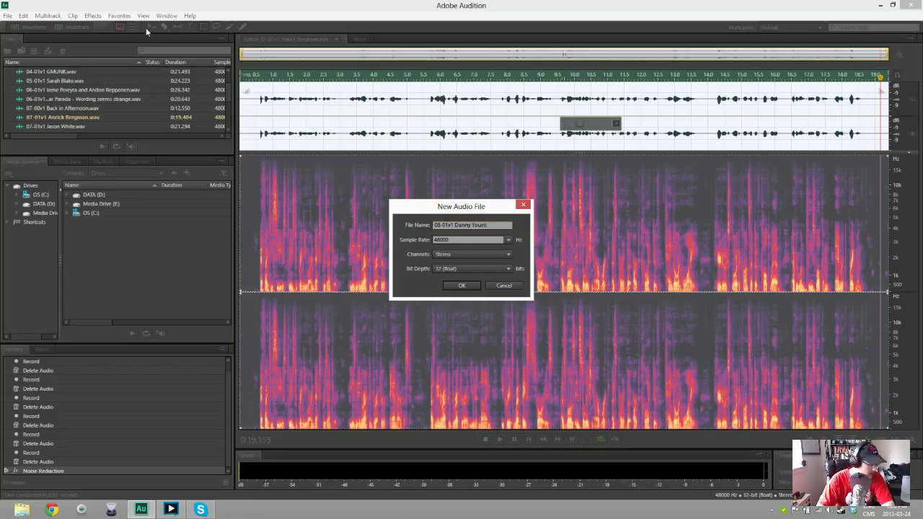
Create the empty 08-01v1 file, record a first take, then delete that take entirely
key(Return)
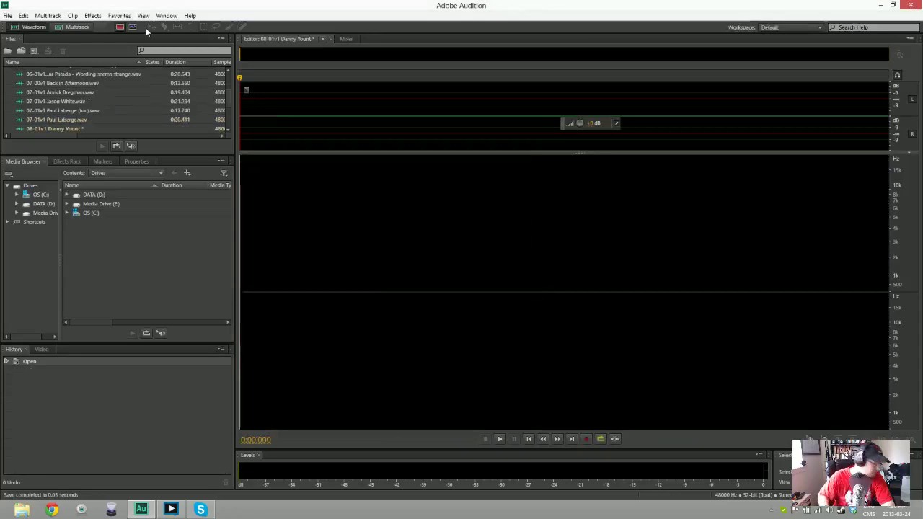
key(shift+space)
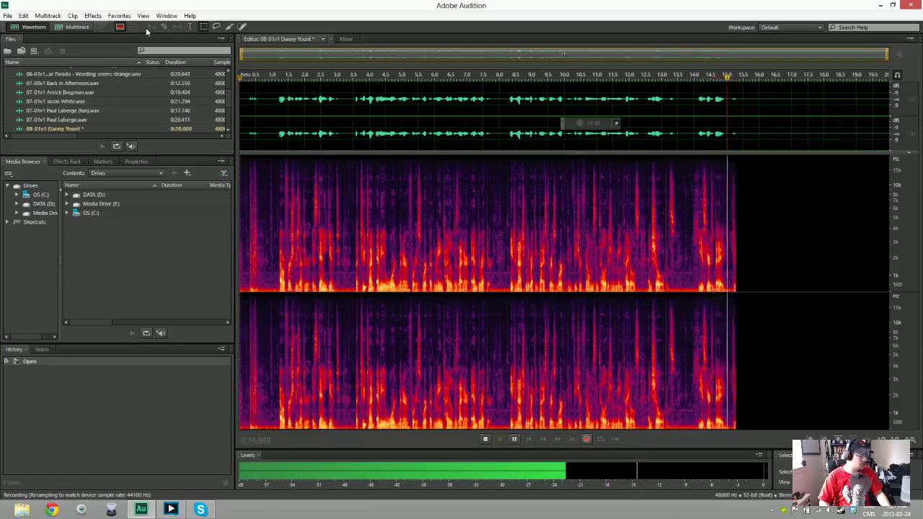
key(space)
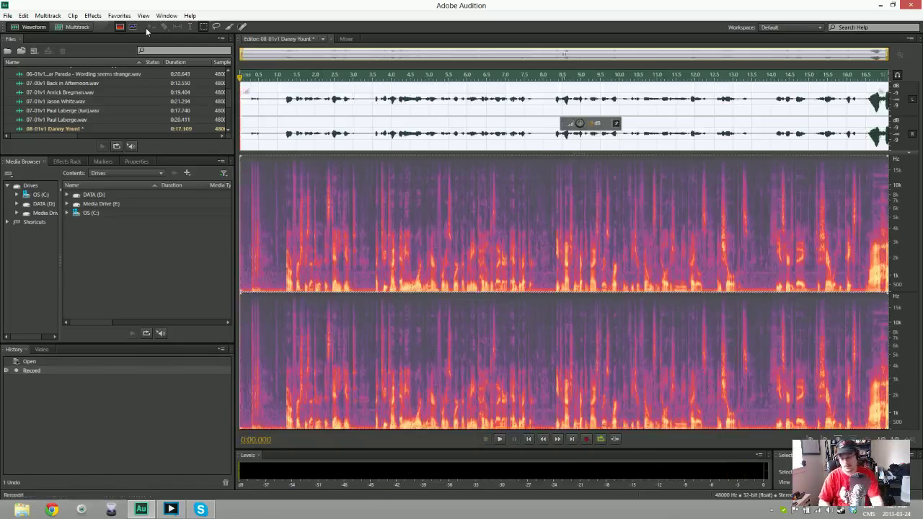
key(Delete)
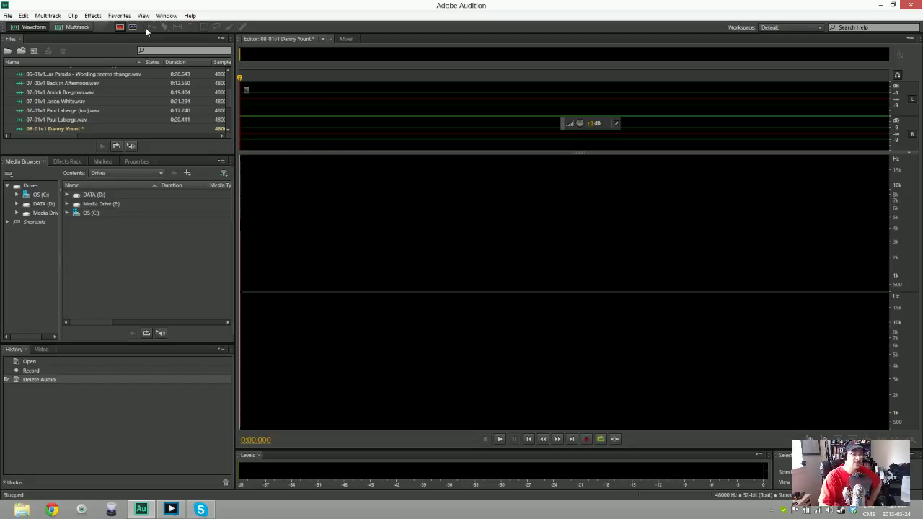
Record a roughly 27-second voiceover take of the announcement into the 08-01v1 file
key(shift+space)
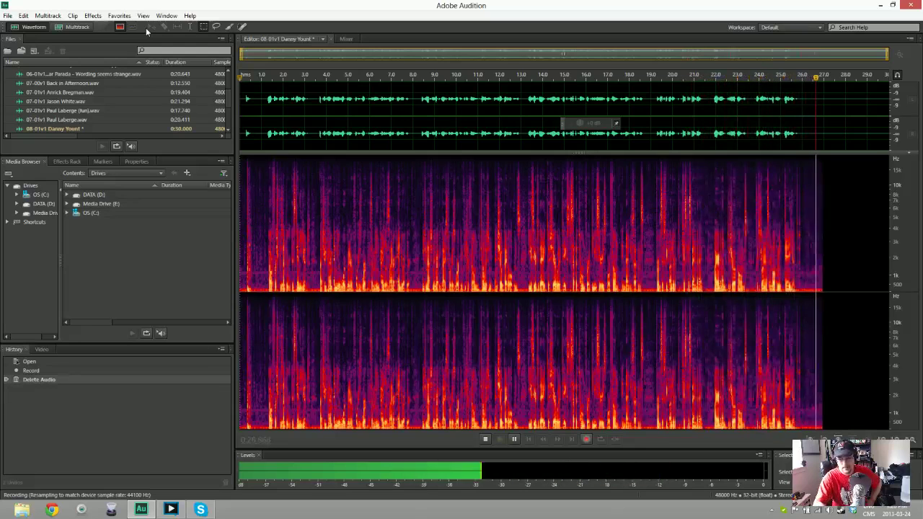
key(space)
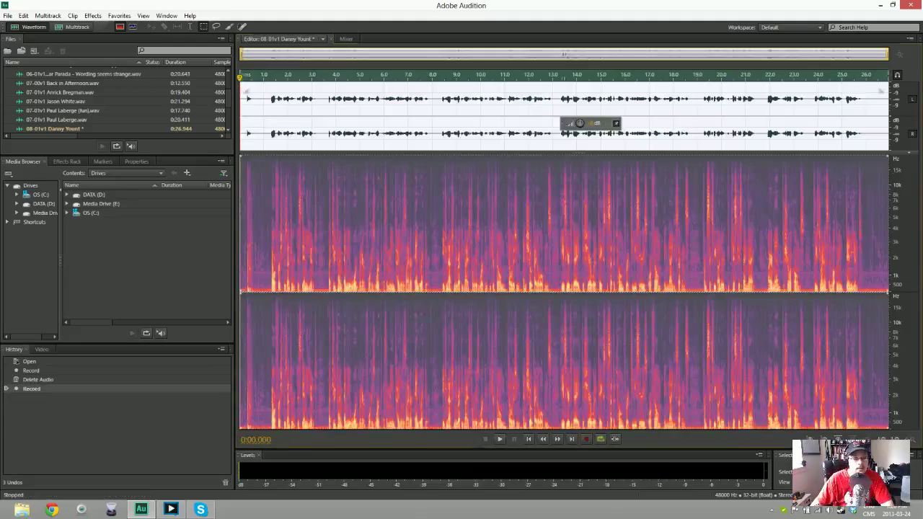
Delete the lead-in, try noise reduction on a half-second noise sample, then undo it
key(Delete)
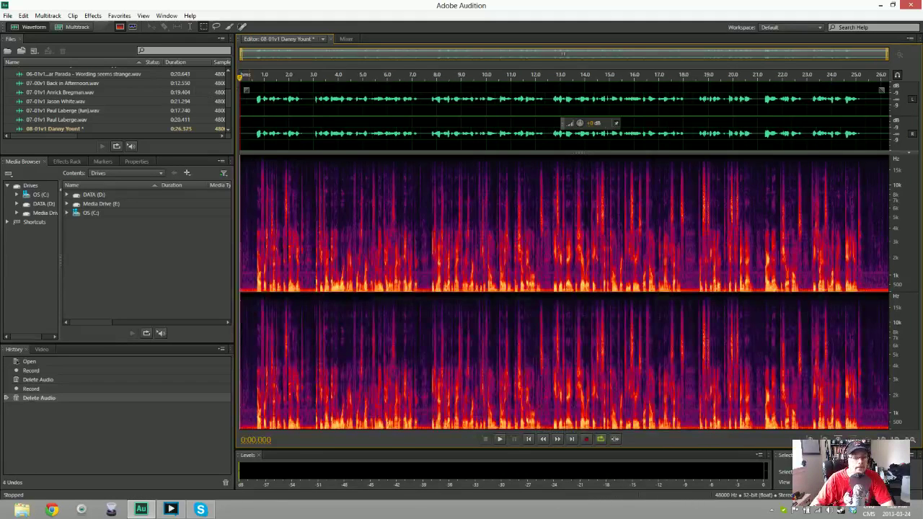
drag(241, 109, 255, 112)
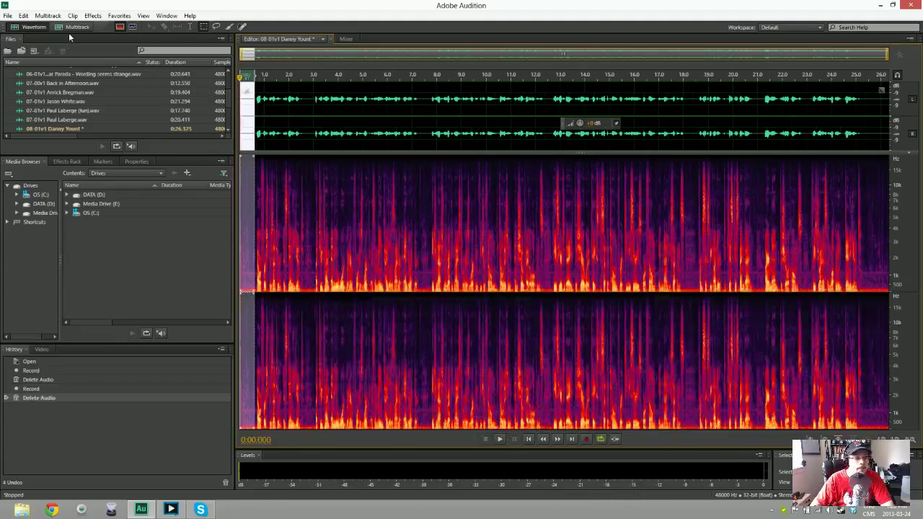
key(ctrl+shift+p)
key(Return)
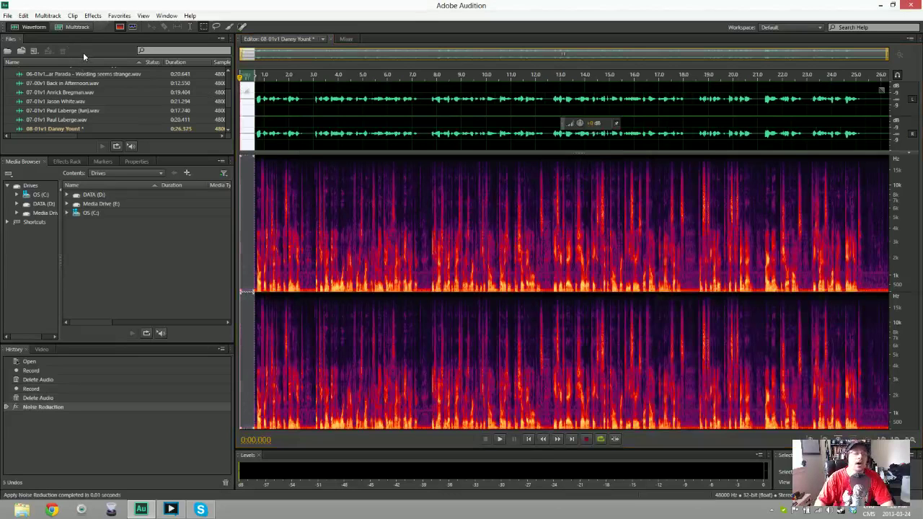
key(ctrl+z)
Noise-reduce the whole 26.325-second 08-01v1 take, play it back, and open Save As as Wave PCM
key(ctrl+a)
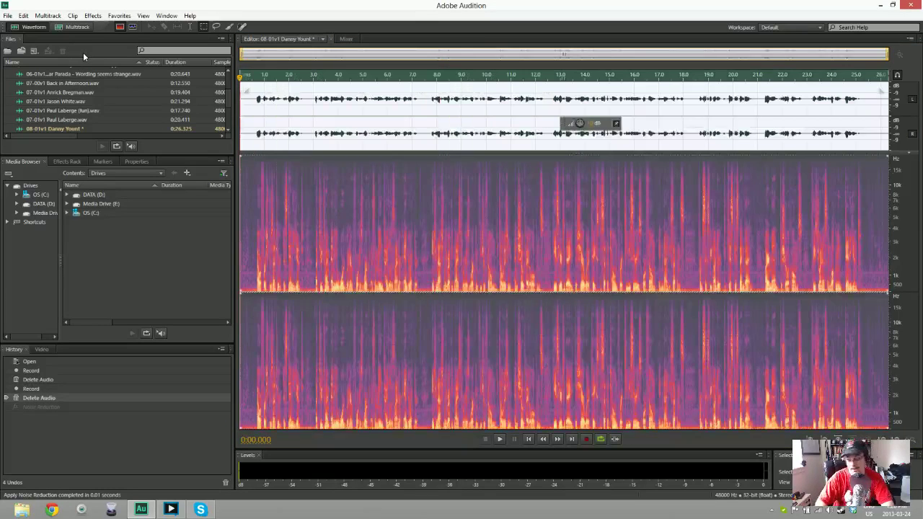
key(ctrl+shift+p)
key(Return)
key(space)
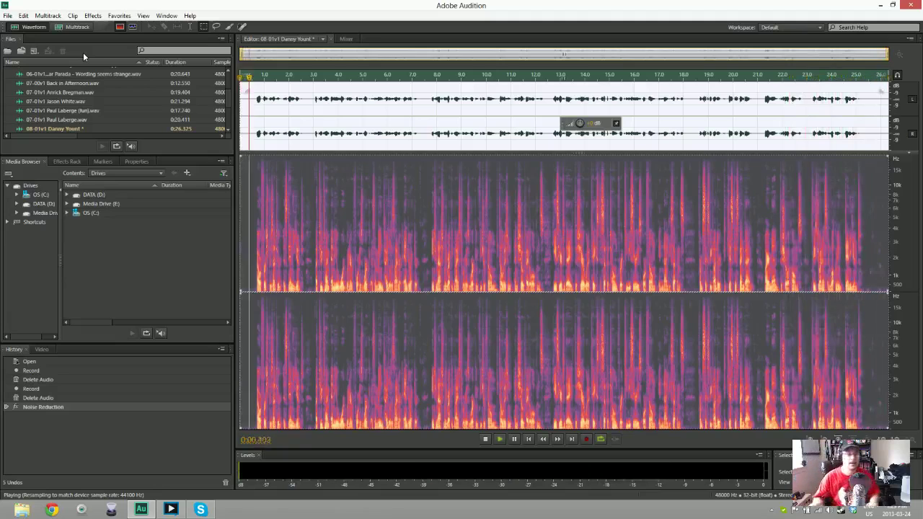
key(ctrl+shift+s)
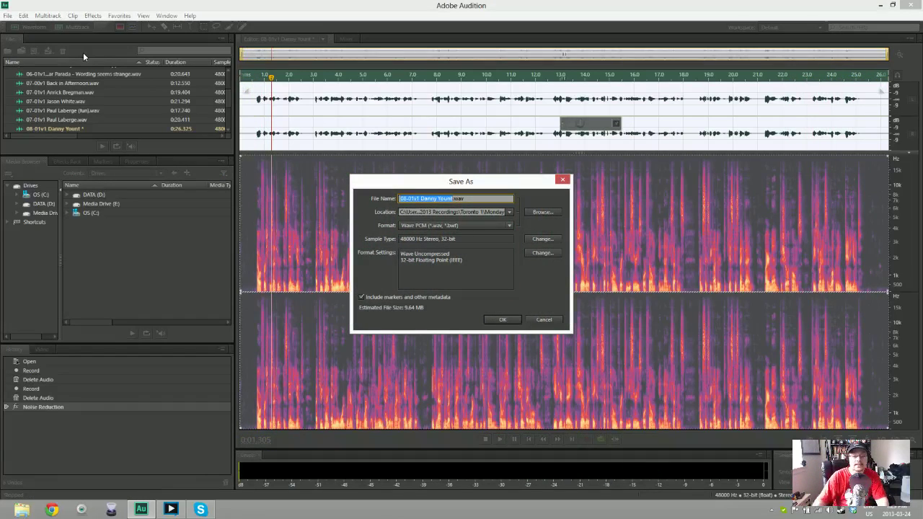
Save the cleaned 08-01v1 take as a WAV file in the Toronto 1 > Tuesday folder
click(542, 211)
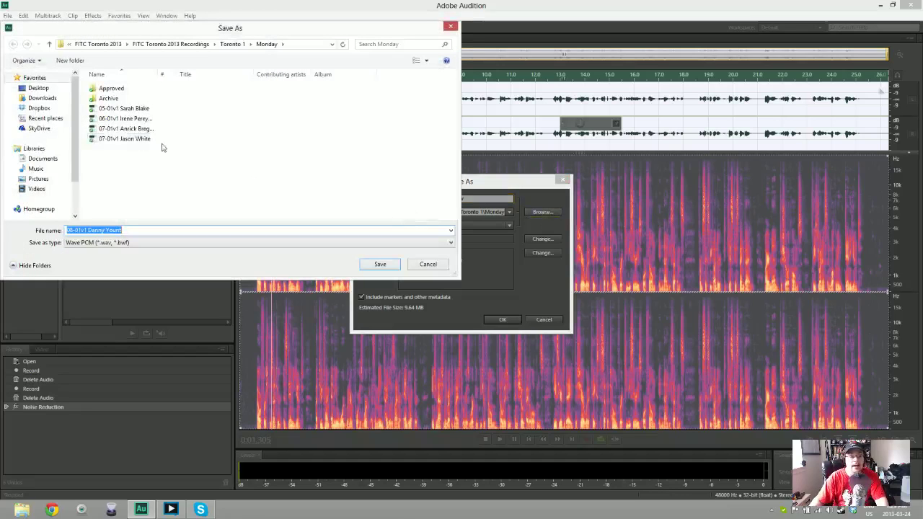
click(233, 44)
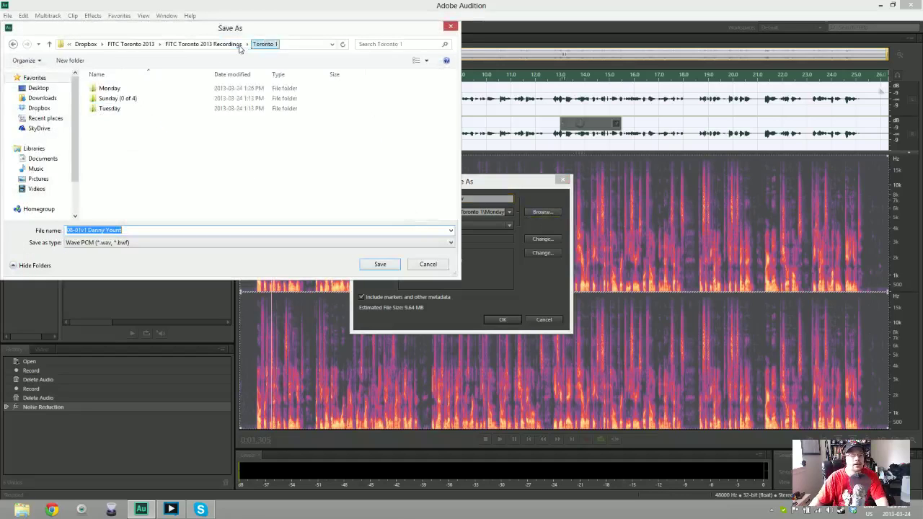
double_click(123, 110)
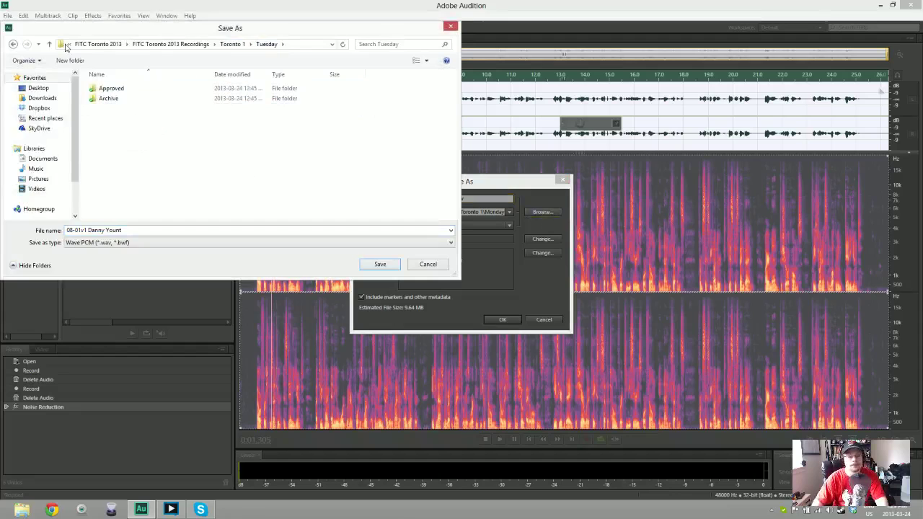
key(Return)
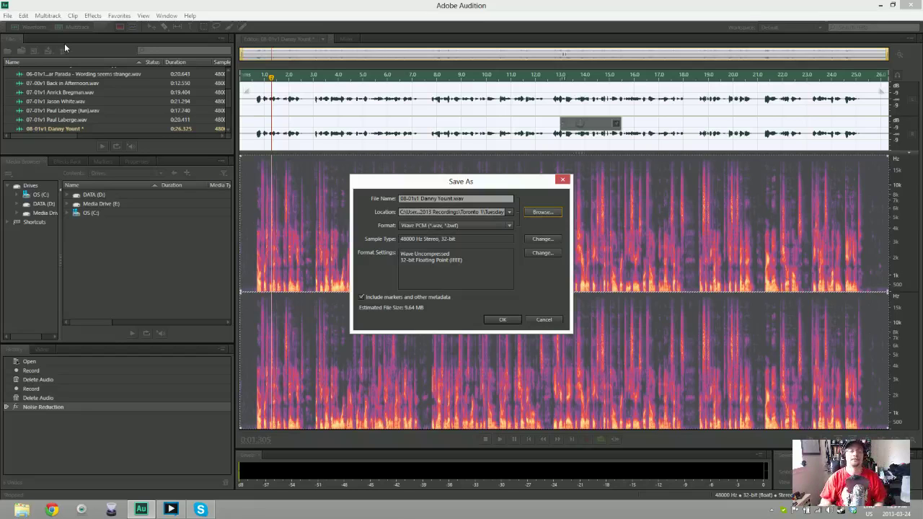
key(Return)
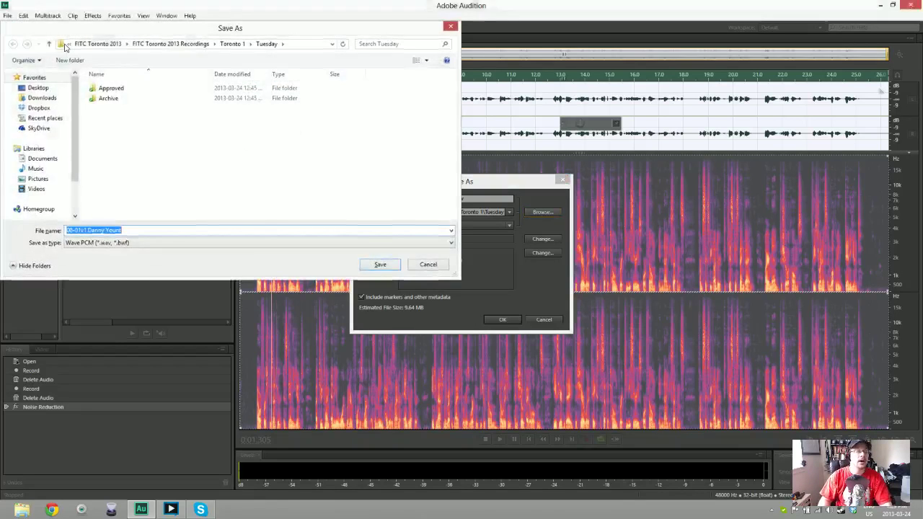
key(Escape)
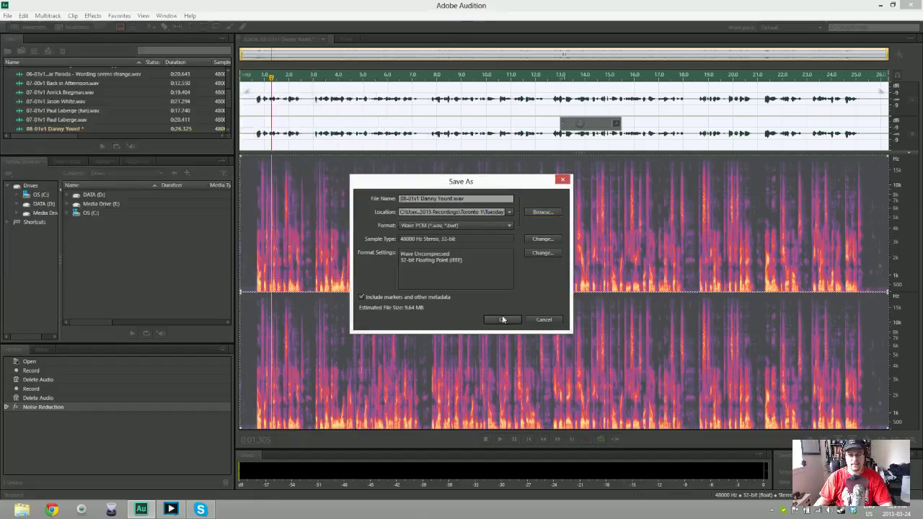
click(503, 320)
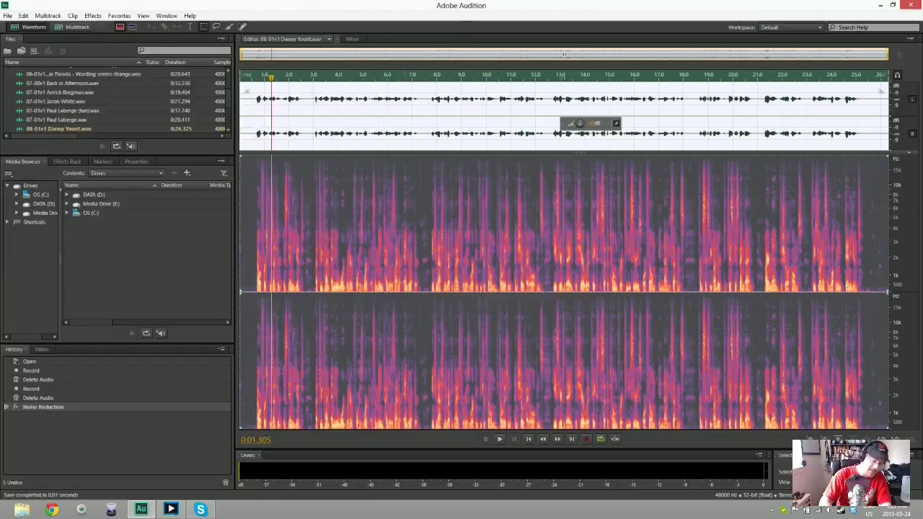
key(ctrl+shift+n)
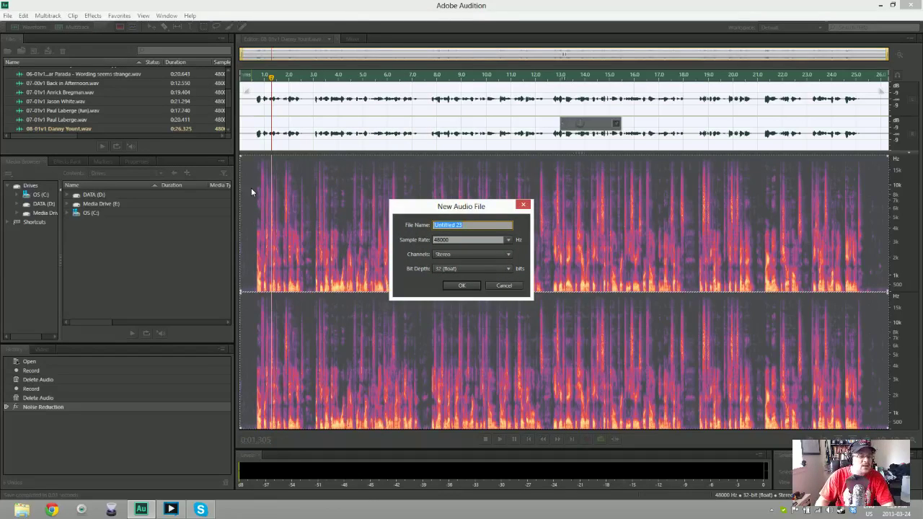
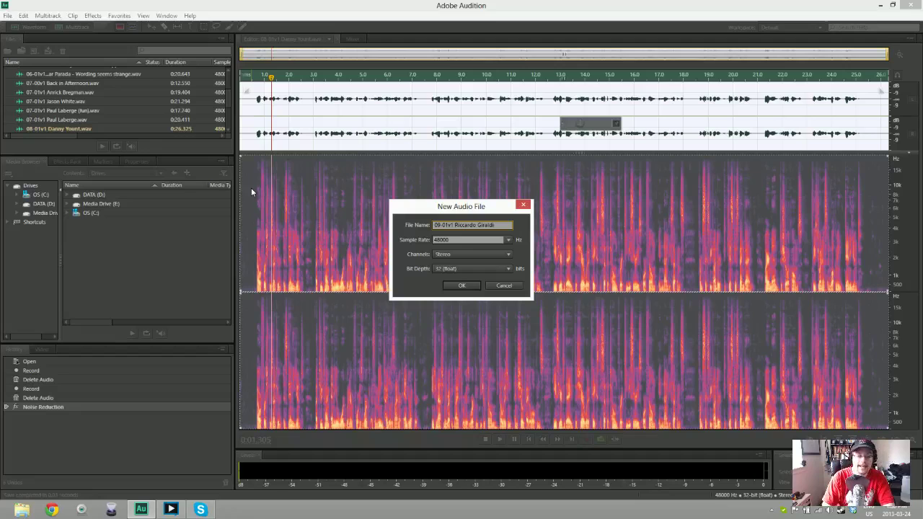
Name the new file 09-01v1 and create it at 48000 Hz stereo 32-bit
key(Return)
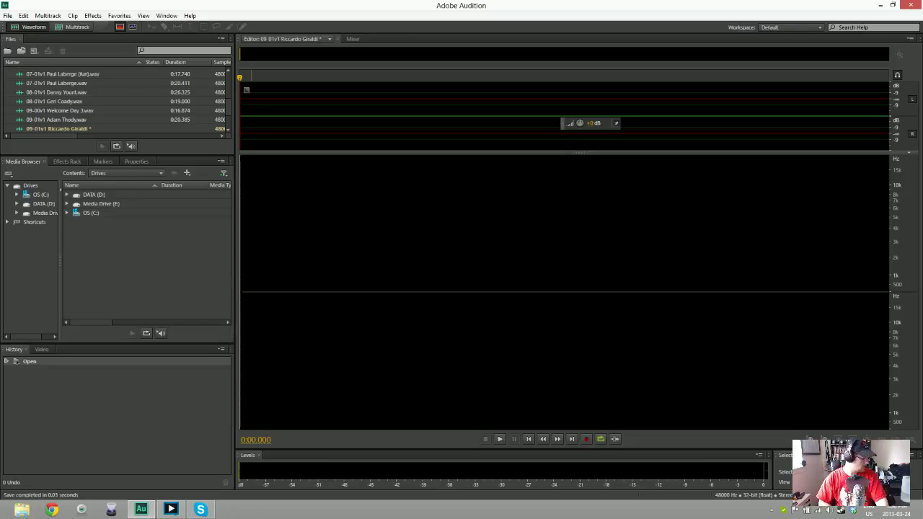
Record an 18.432-second stereo voice take into the 09-01v1 file
key(shift+space)
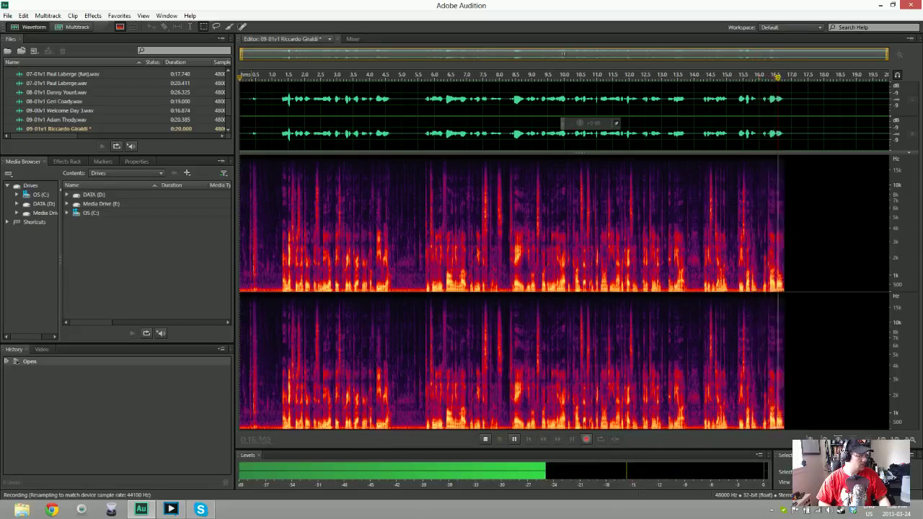
key(space)
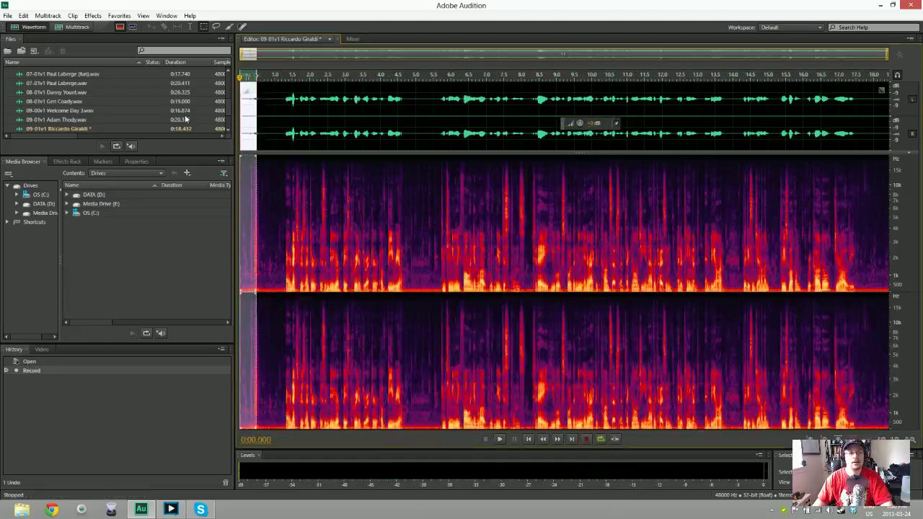
Trim the silent lead-in so the 09-01v1 take is 17.799 seconds, previewing the start
key(Delete)
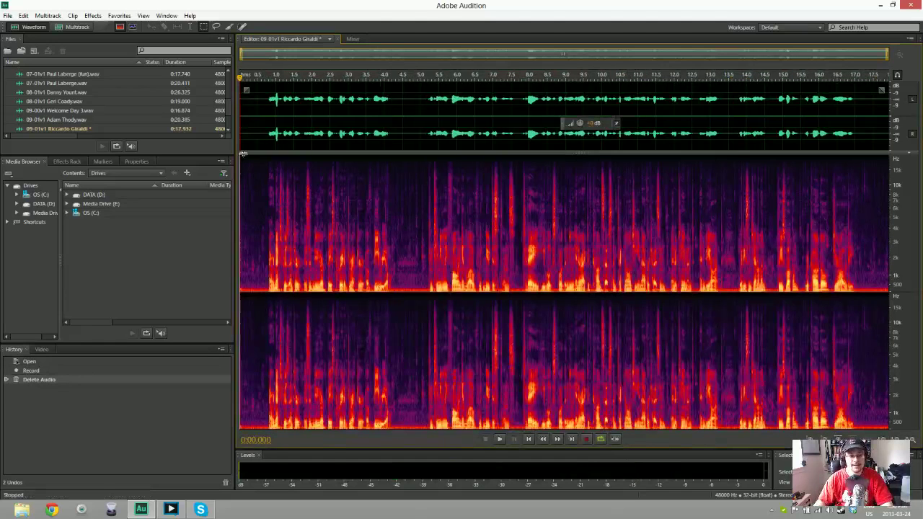
key(space)
key(space)
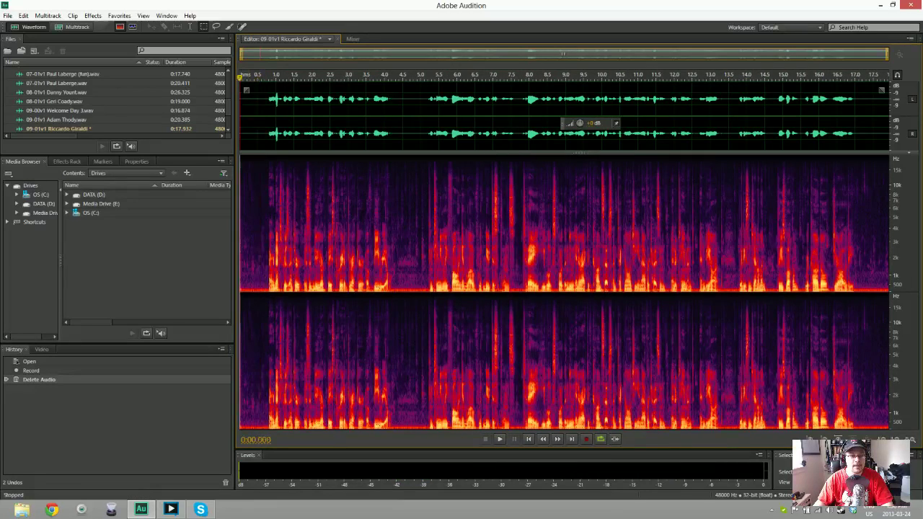
key(Delete)
key(space)
Capture a noise print, noise-reduce the whole take, play it back, and open Save As
key(shift+Home)
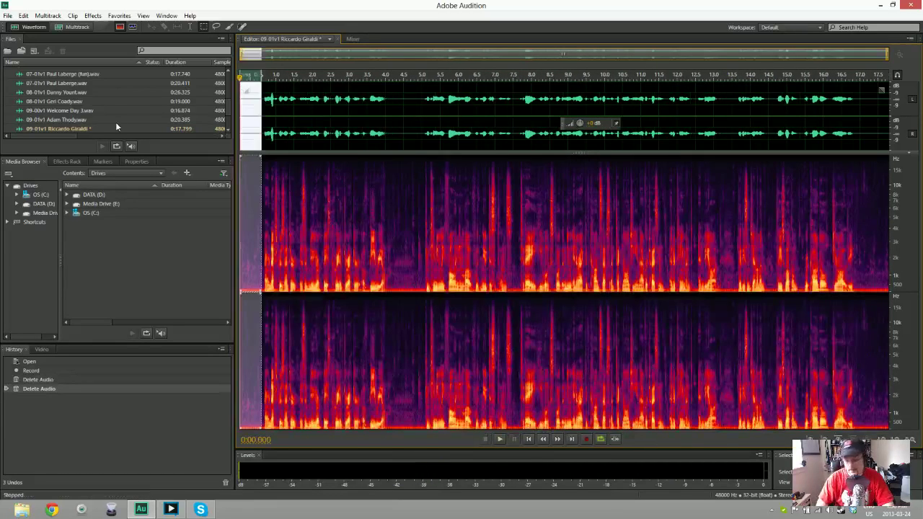
key(shift+p)
key(ctrl+a)
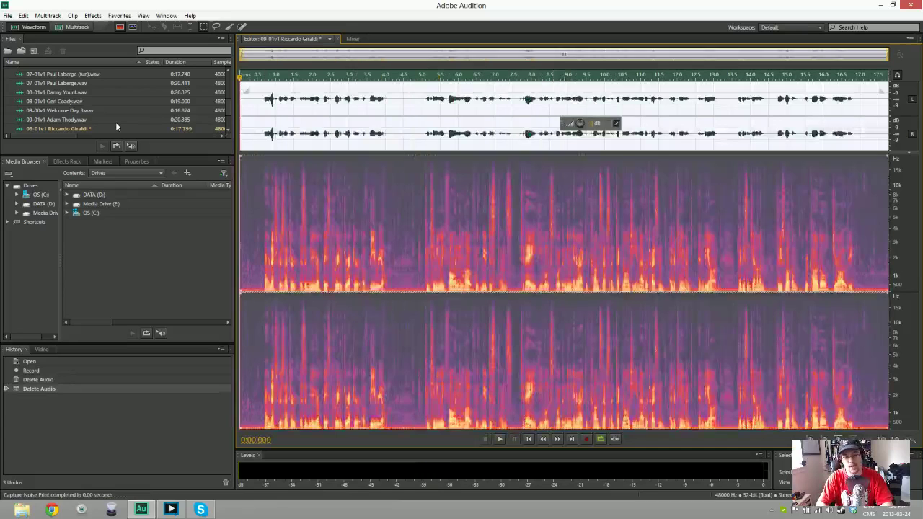
key(ctrl+shift+p)
key(Return)
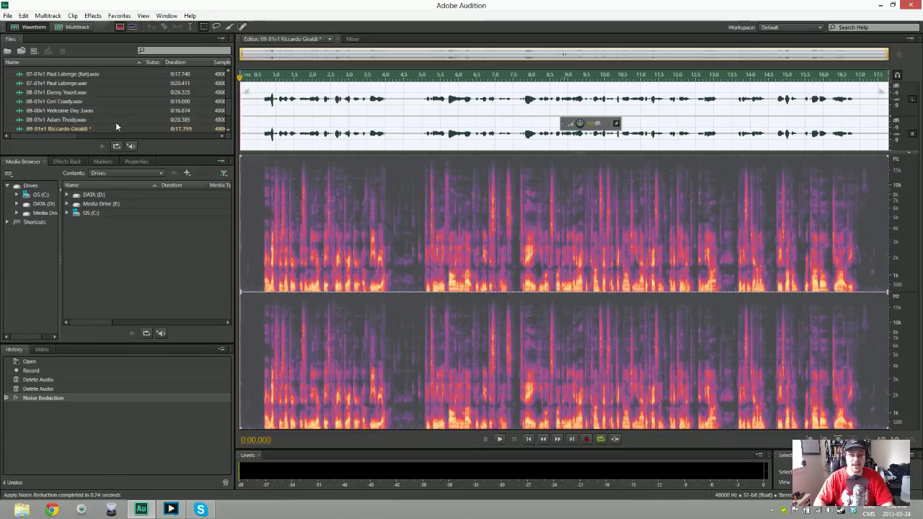
key(space)
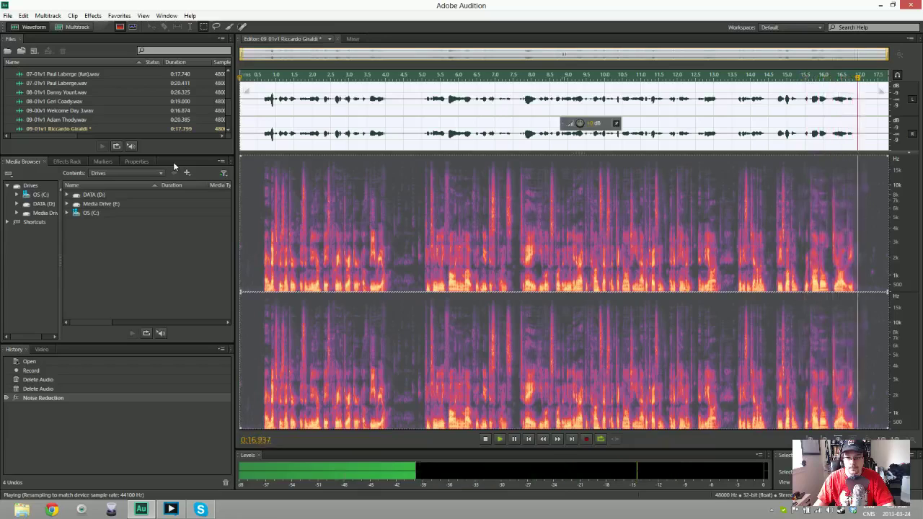
key(space)
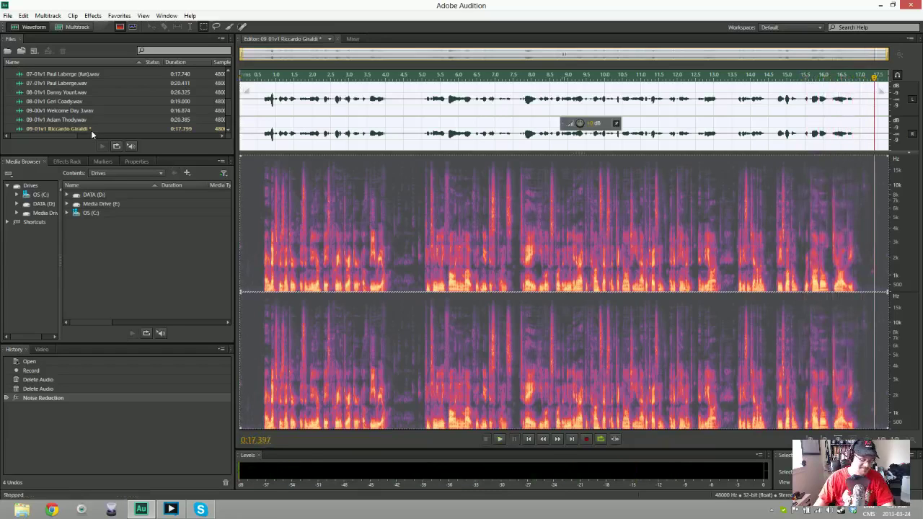
key(ctrl+shift+s)
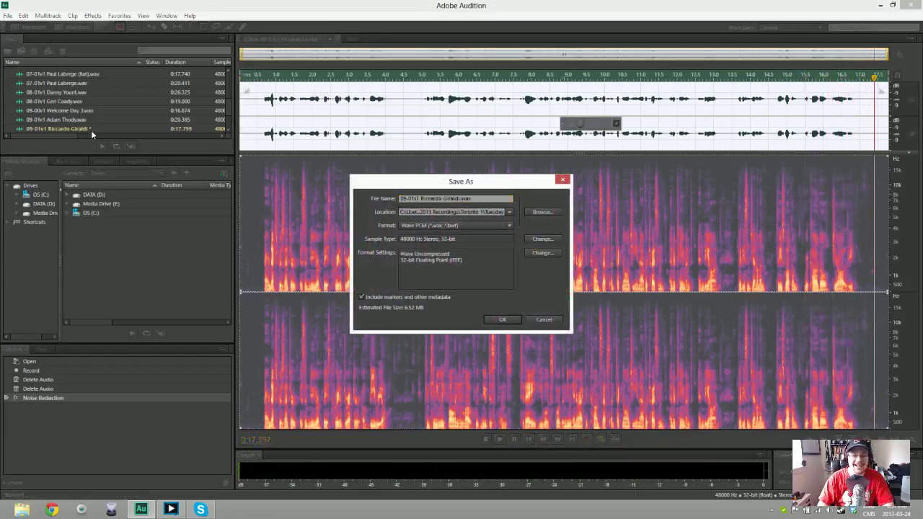
Save the 09-01v1 take as WAV and create the new 48000 Hz stereo file '10-00v1 Final Afternoon'
key(Return)
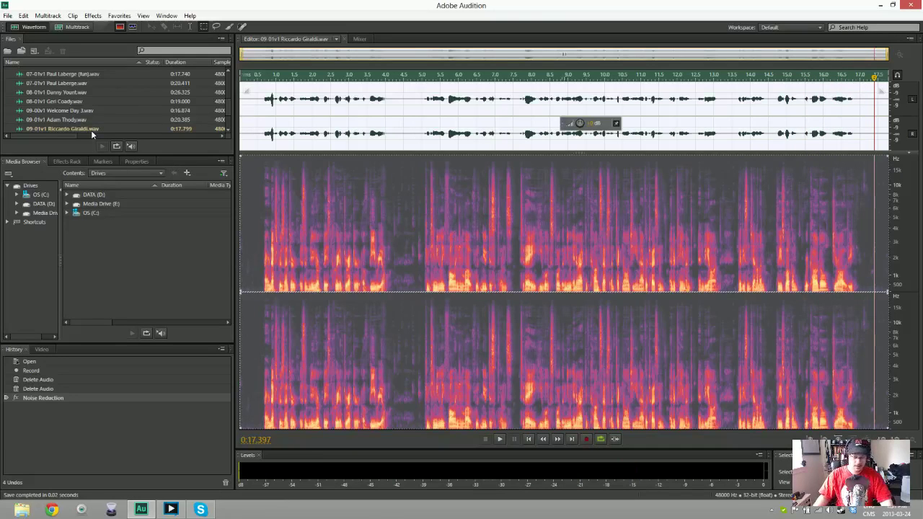
key(ctrl+shift+n)
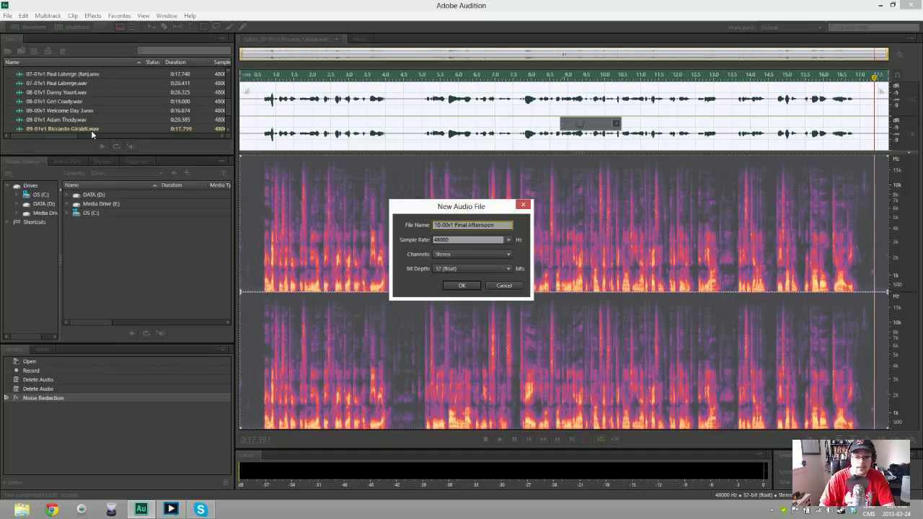
key(Return)
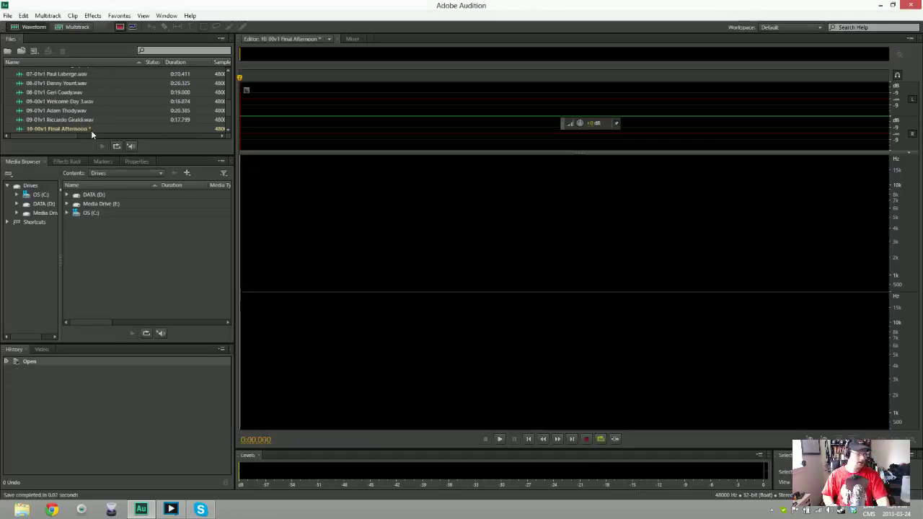
key(shift+space)
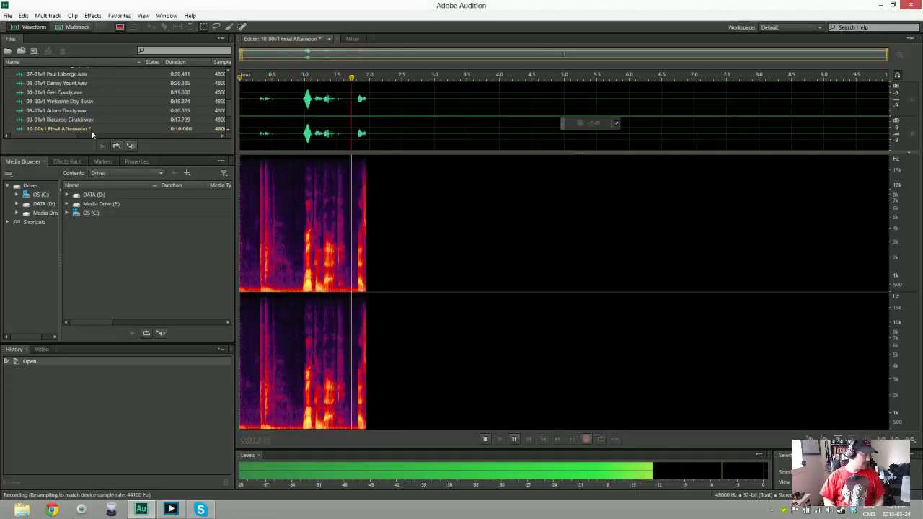
key(space)
key(ctrl+a)
key(Delete)
key(shift+space)
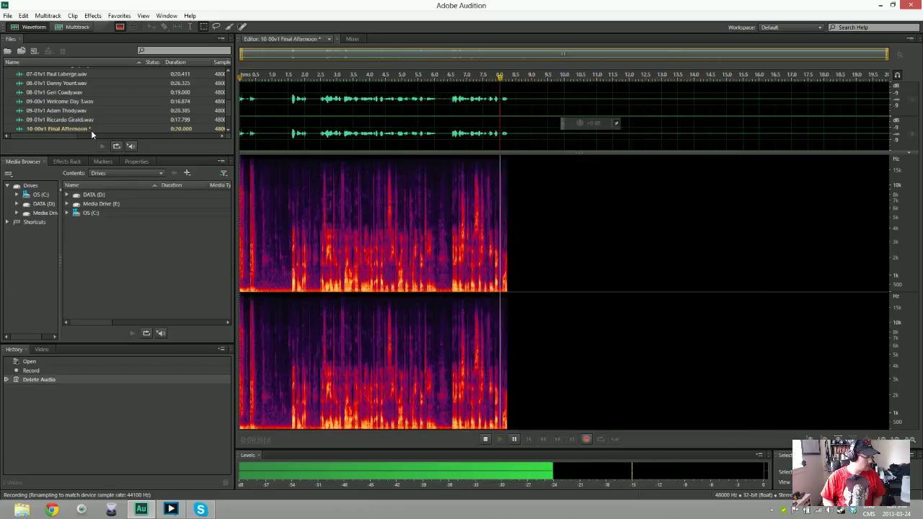
key(space)
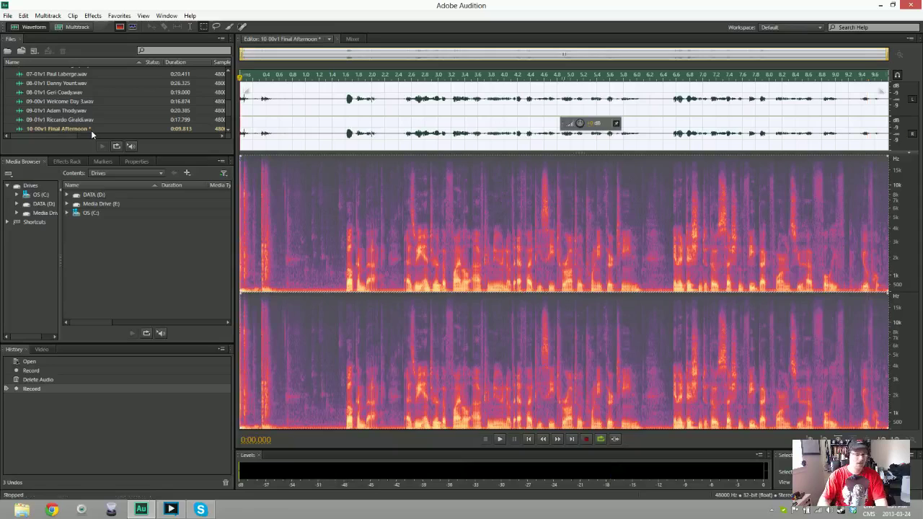
key(Delete)
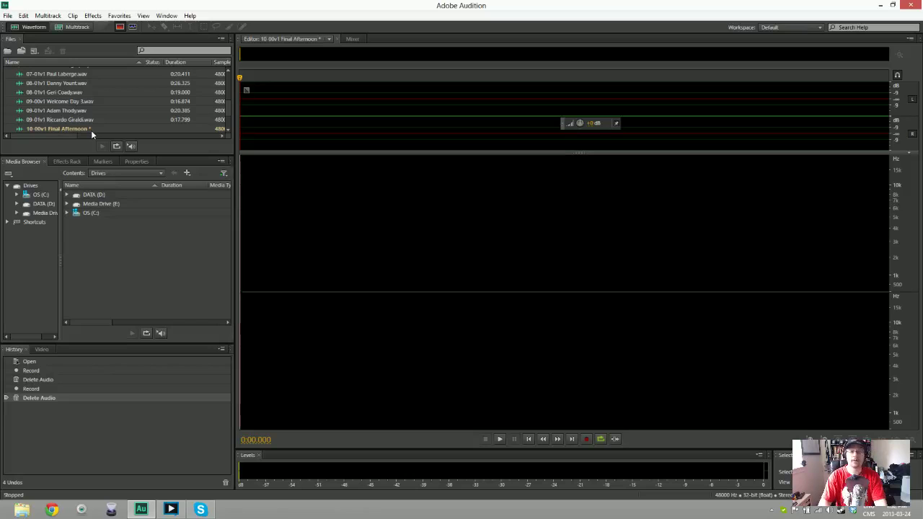
key(shift+space)
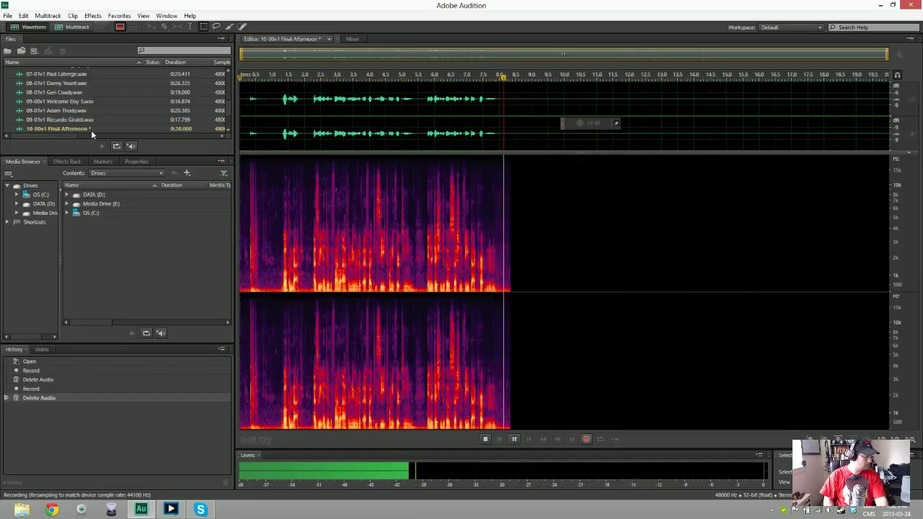
key(space)
key(Delete)
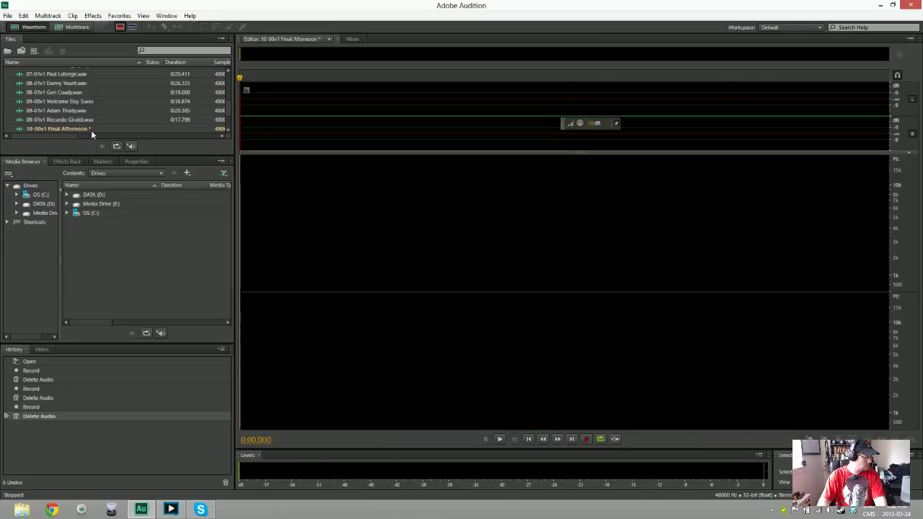
key(shift+space)
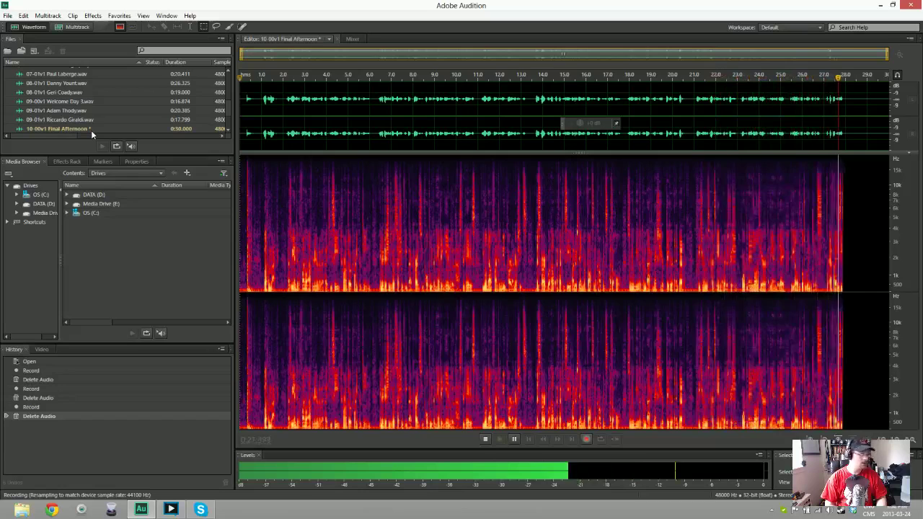
Stop recording after the complete 30-second read of the Final Afternoon announcement
key(space)
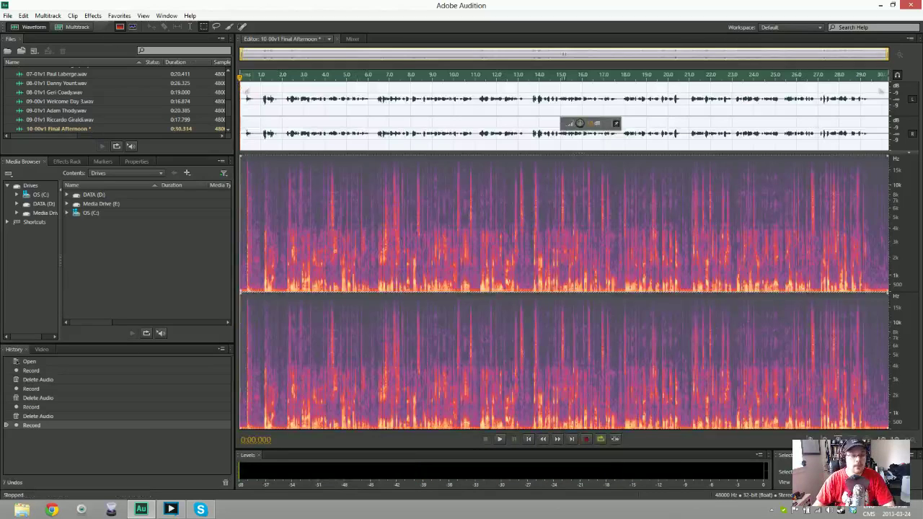
Delete the first fraction of a second from the start of the Final Afternoon take
key(space)
key(space)
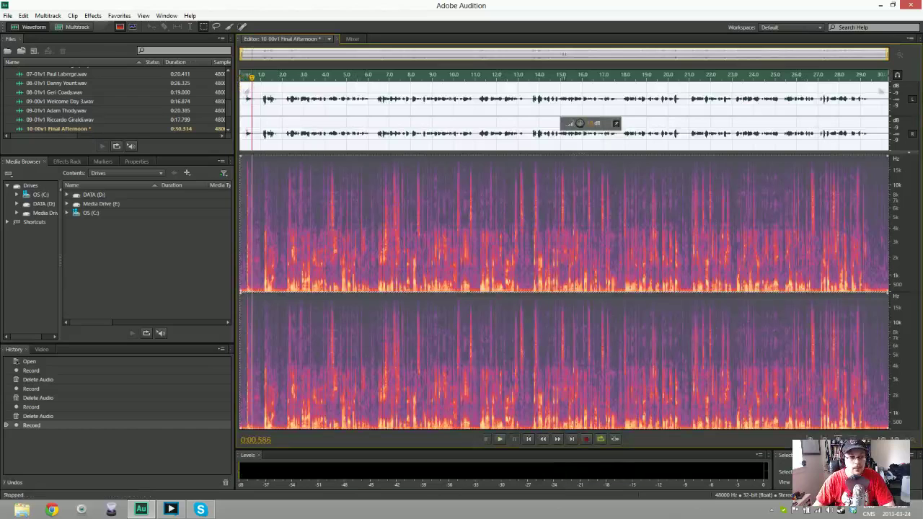
key(ctrl+shift+a)
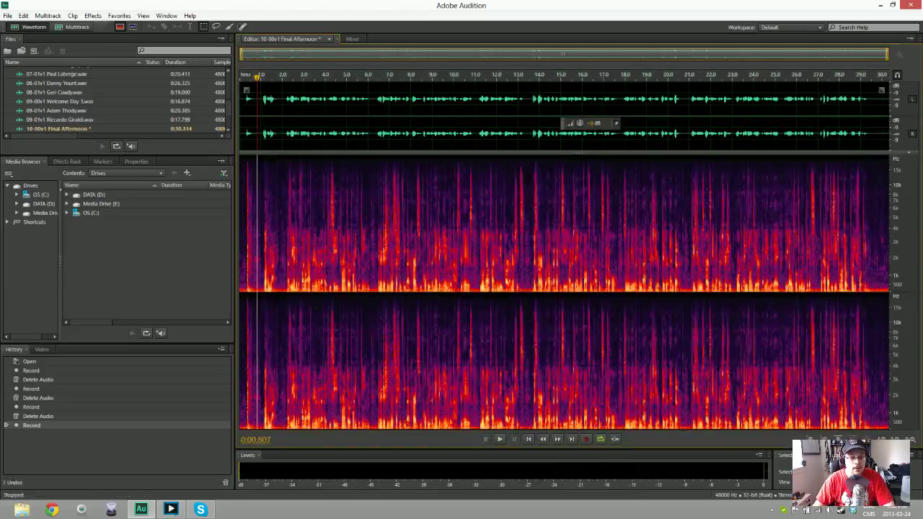
key(space)
key(Delete)
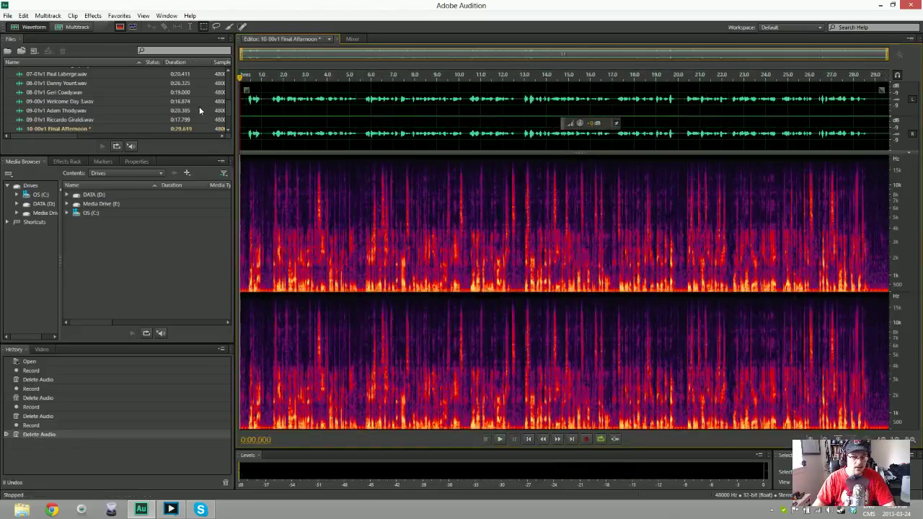
Capture a background-noise print, apply Noise Reduction to the whole take, and play it back
key(space)
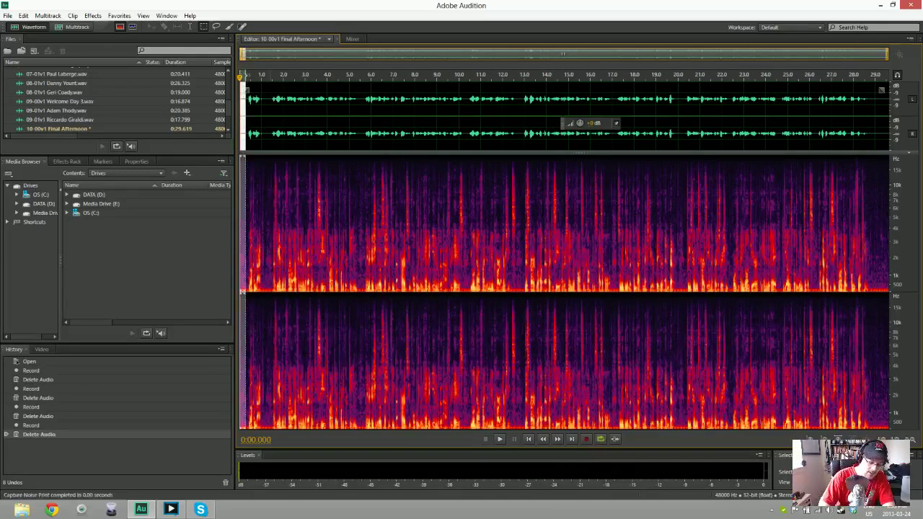
key(ctrl+a)
key(ctrl+shift+p)
key(Return)
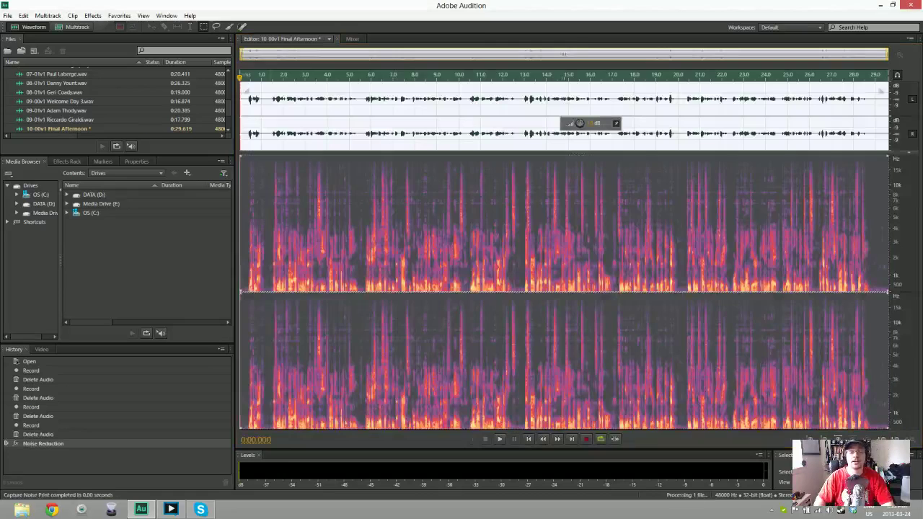
key(space)
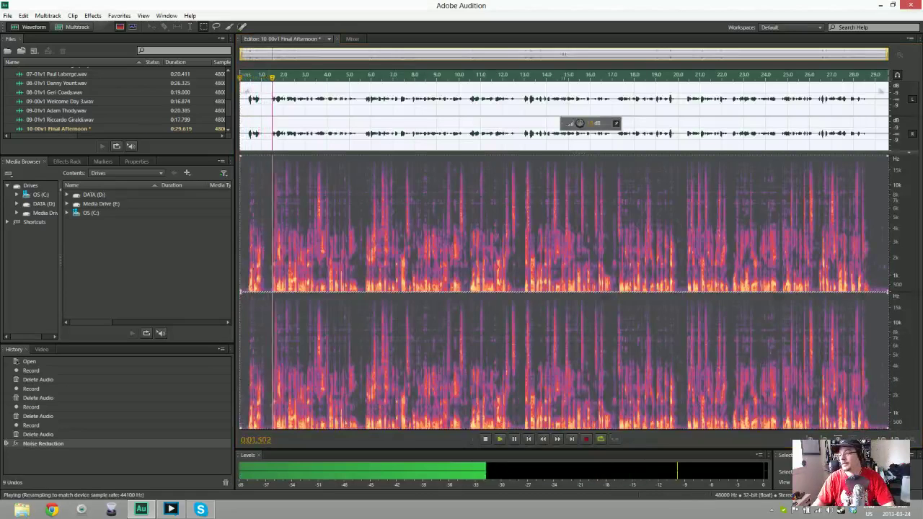
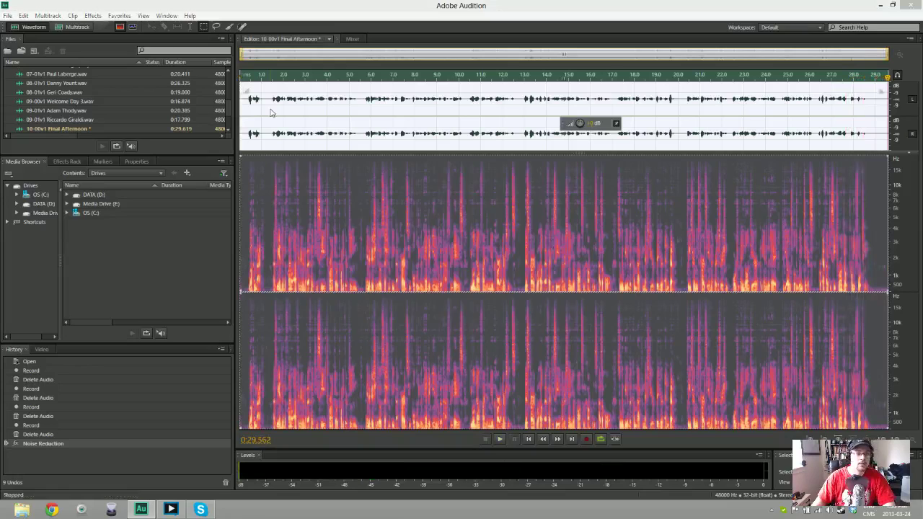
Save the Final Afternoon clip as WAV and create a new stereo file '10-00v1 Final Afternoon (fun)'
key(ctrl+shift+s)
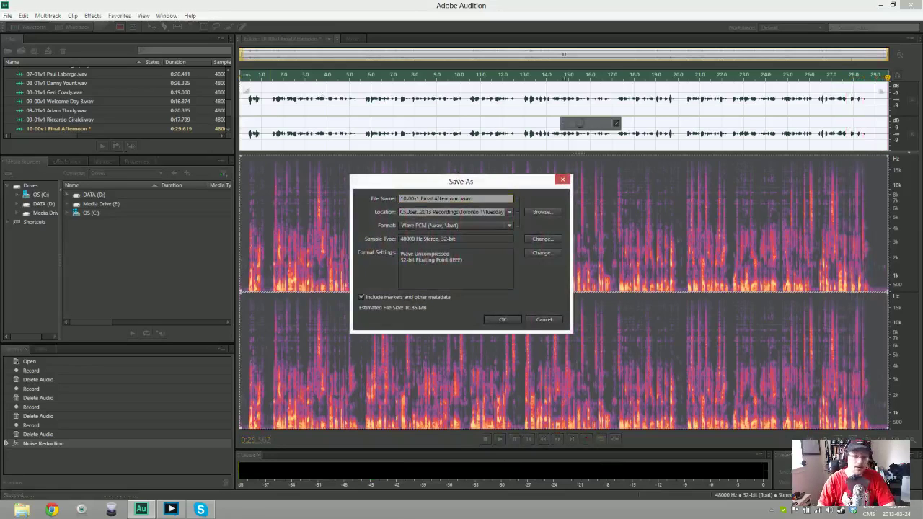
key(Return)
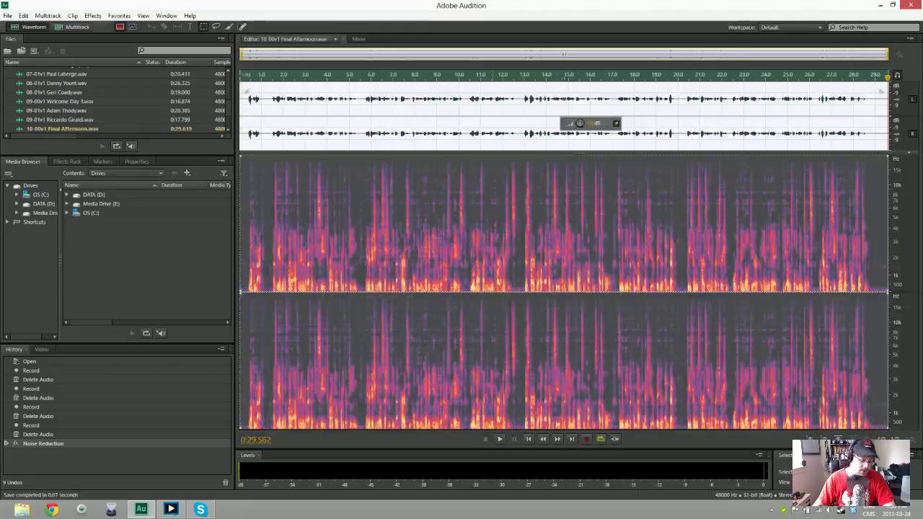
key(ctrl+shift+n)
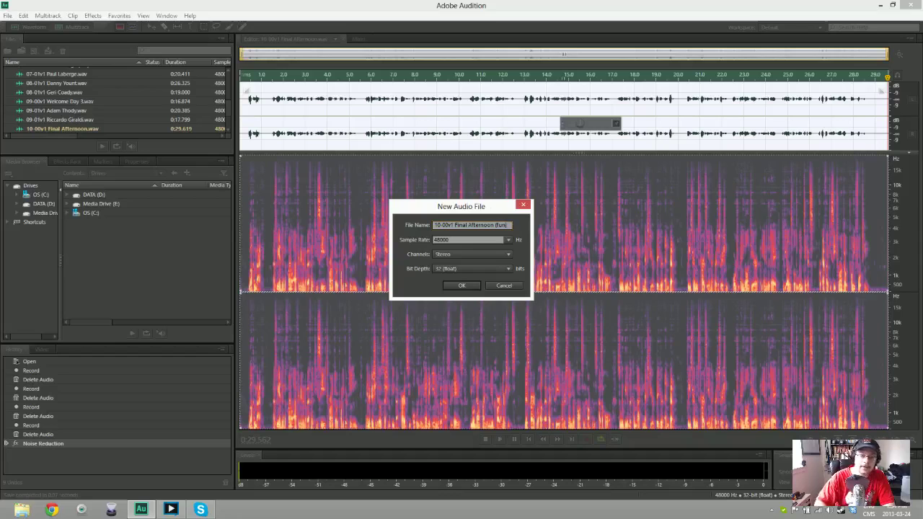
key(Return)
key(shift+space)
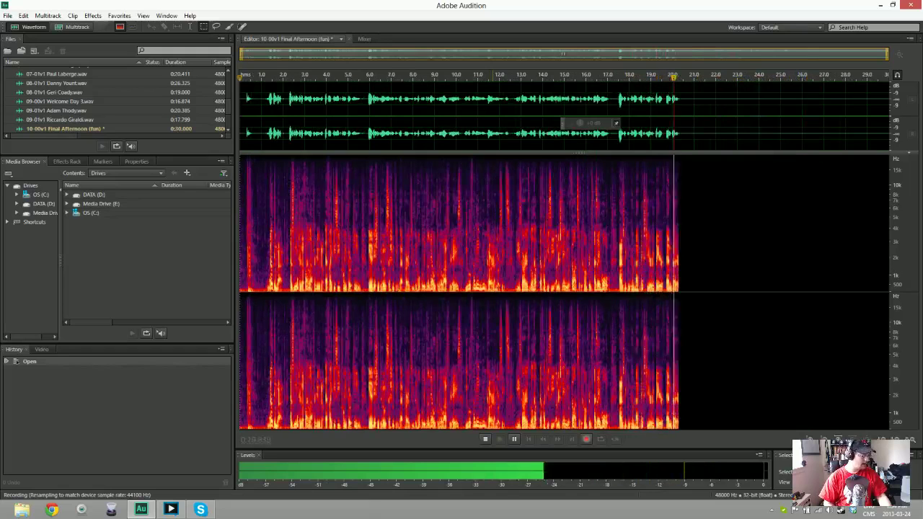
key(space)
key(Delete)
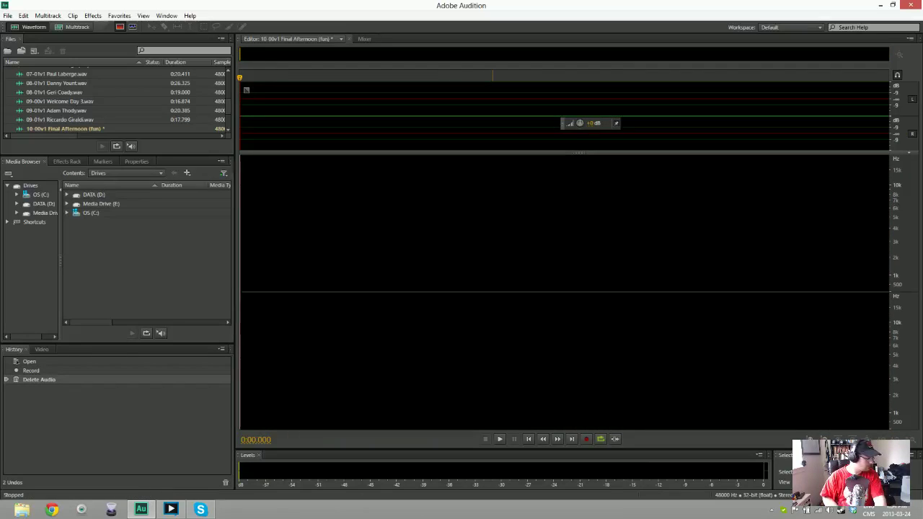
Delete a false-start recording, then record a full 31-second voice take
key(shift+space)
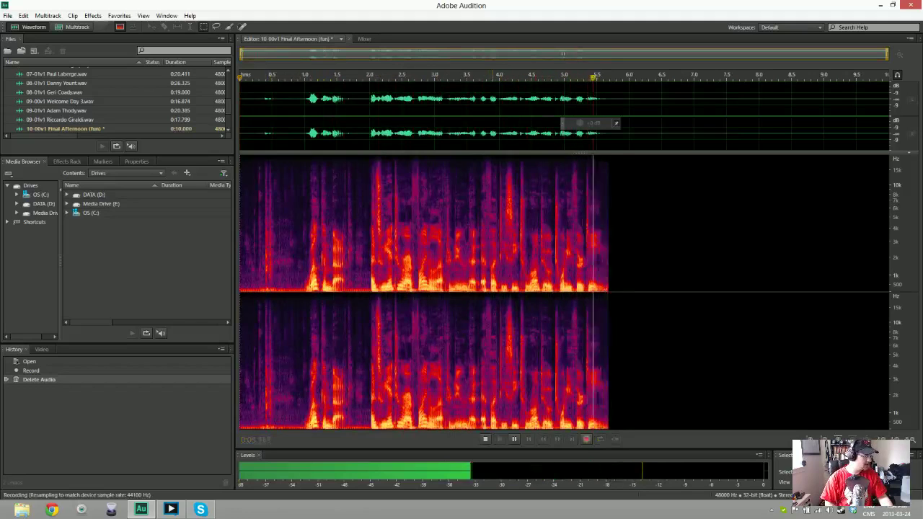
key(space)
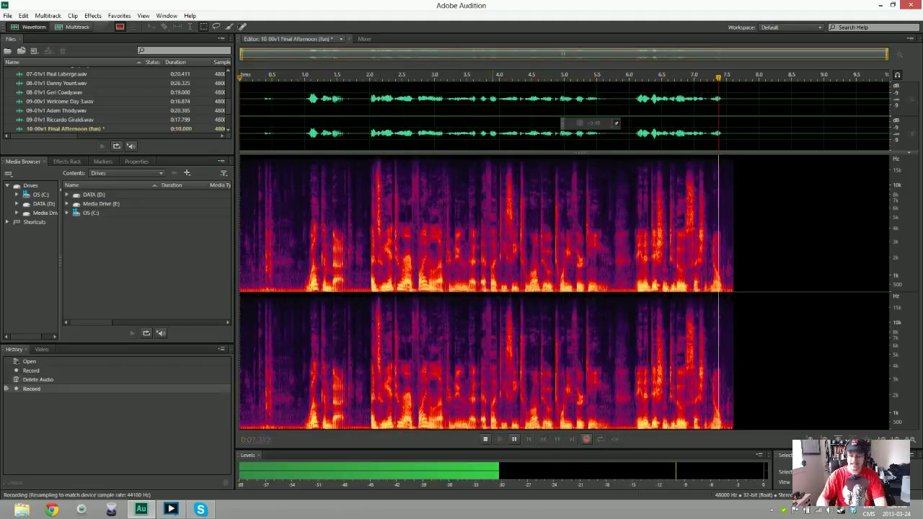
key(ctrl+a)
key(Delete)
key(shift+space)
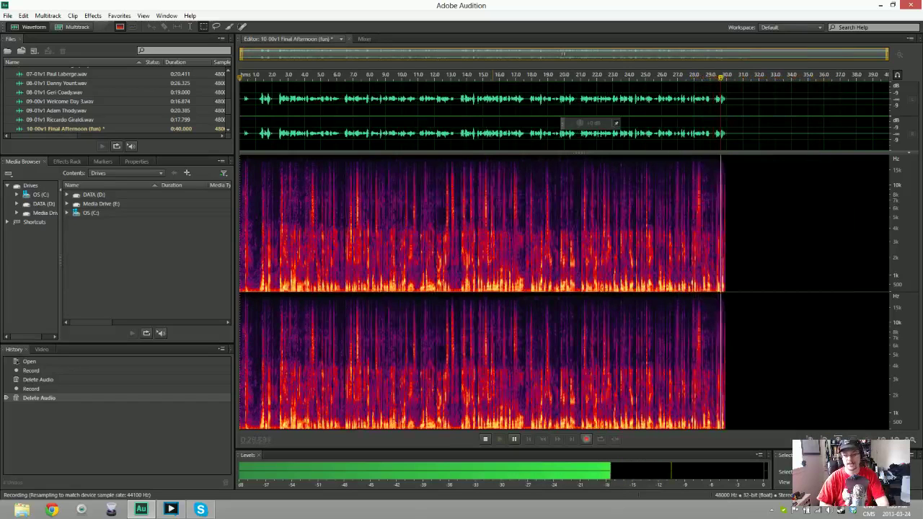
key(space)
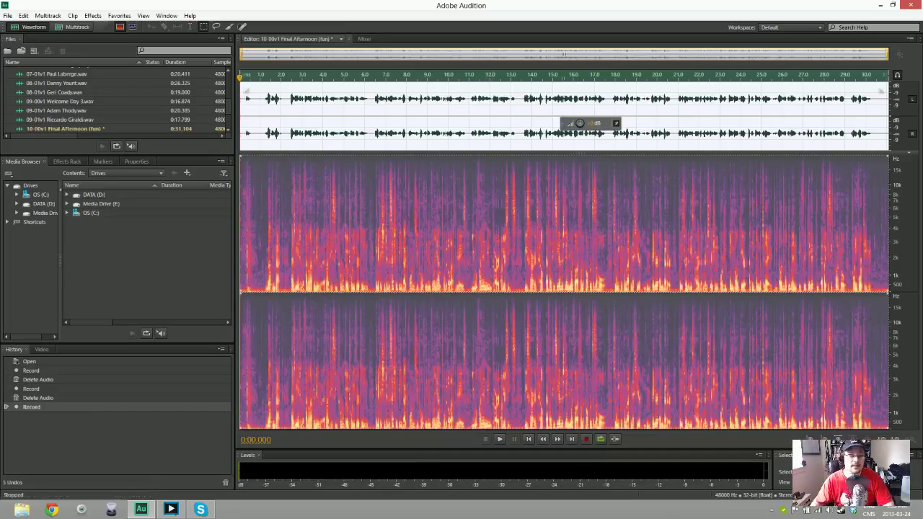
Trim the take's lead-in and apply Noise Reduction using a captured noise print
key(Delete)
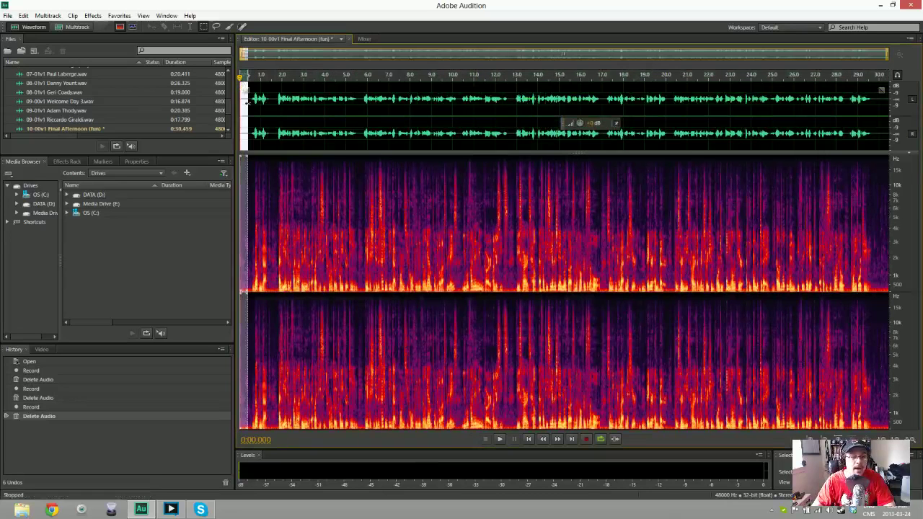
key(shift+p)
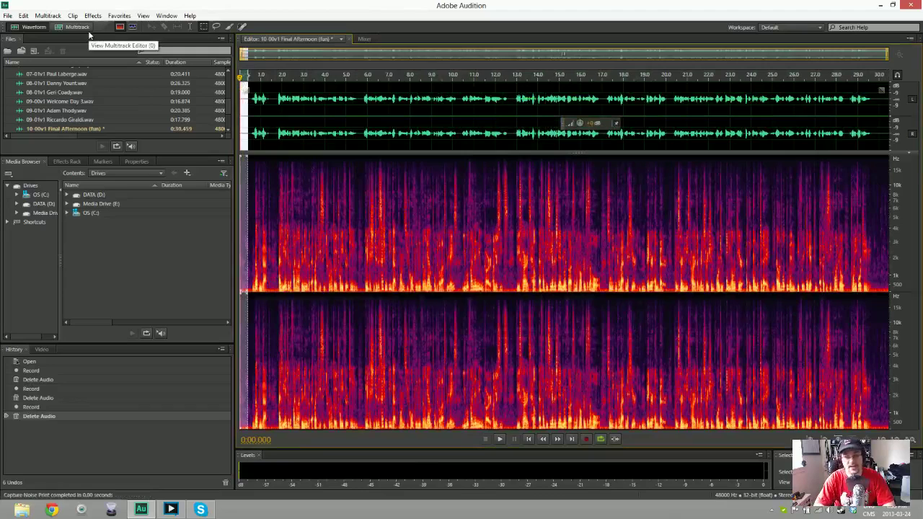
key(ctrl+a)
key(ctrl+shift+p)
key(Return)
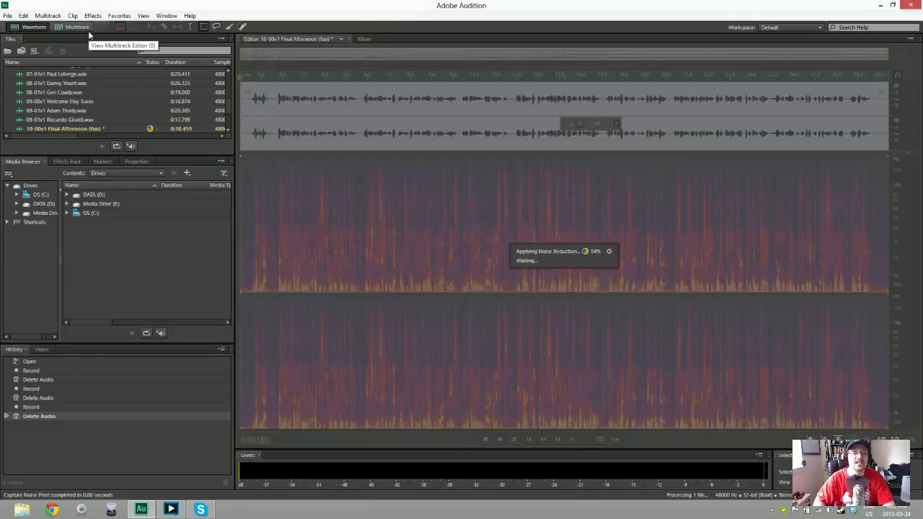
Play back the cleaned take, save it as '10-00v1 Final Afternoon (fun).wav', and start another new file
key(space)
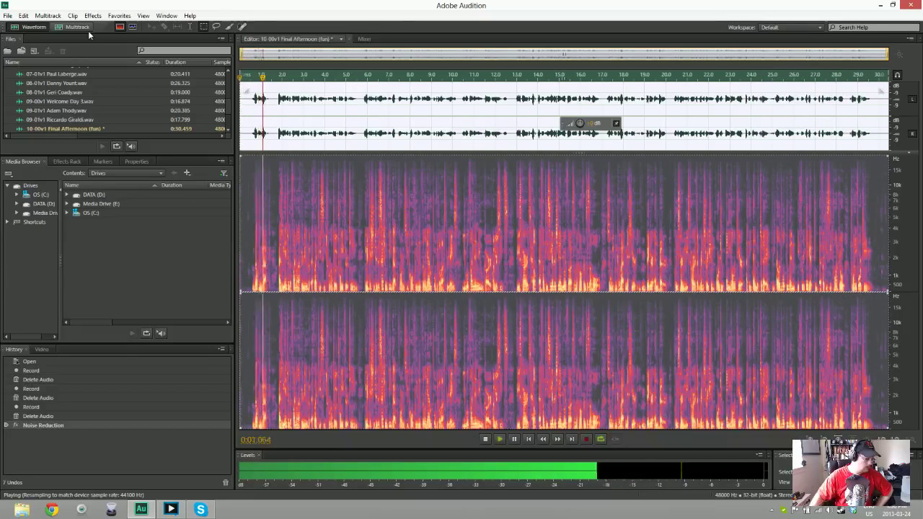
key(space)
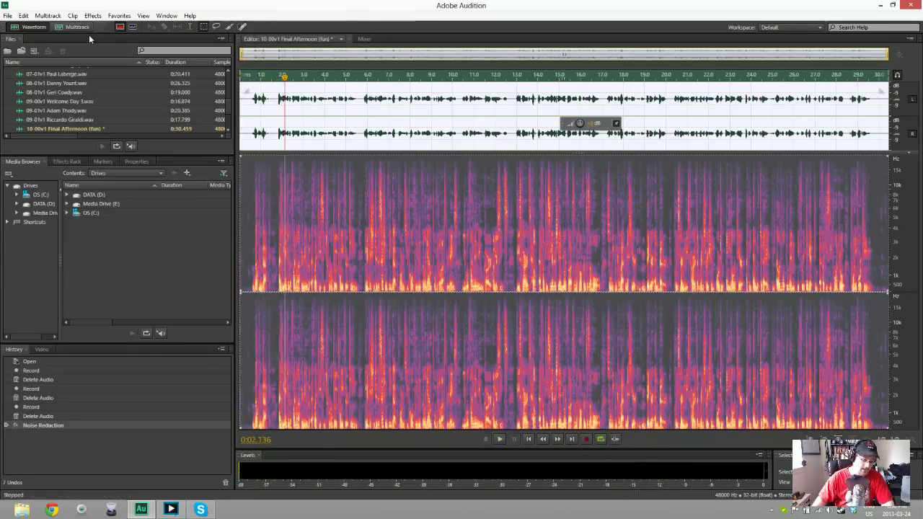
key(ctrl+shift+s)
key(Return)
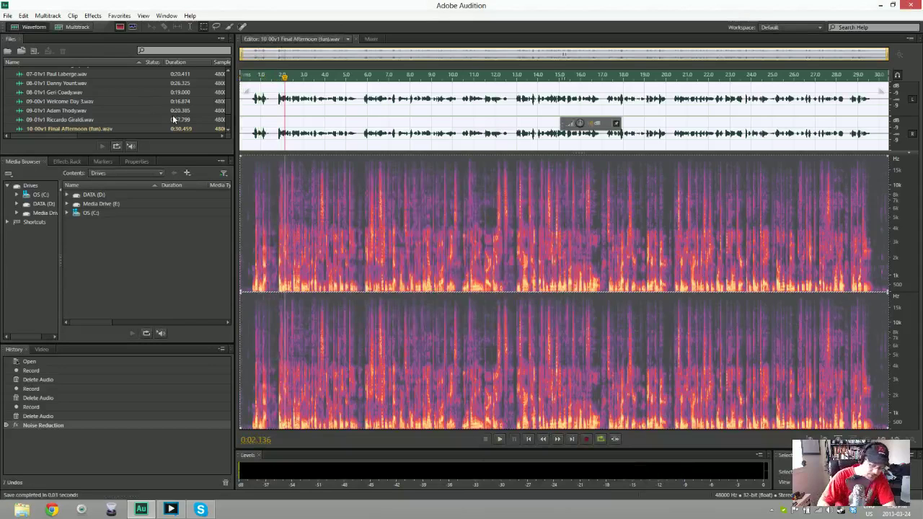
key(ctrl+shift+n)
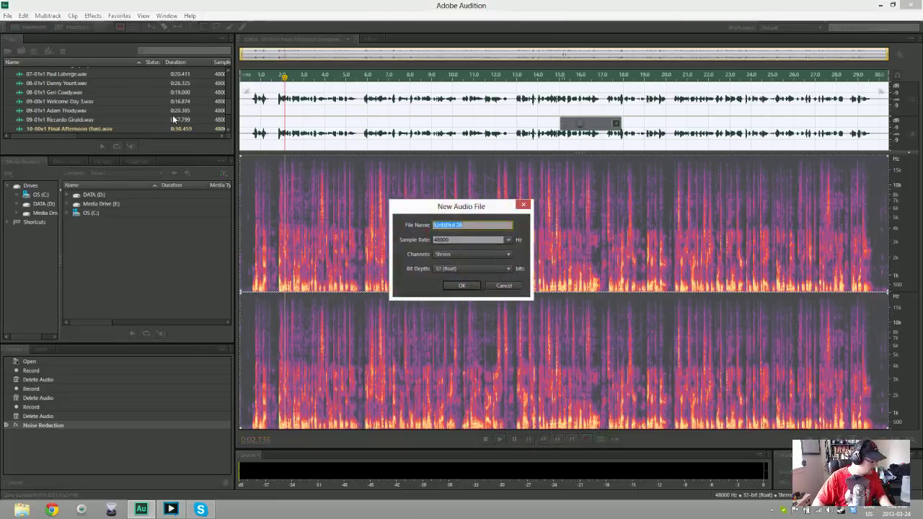
Name the new 48000 Hz stereo 32-bit file '10-01v1' followed by the two speakers' names
text(10-01)
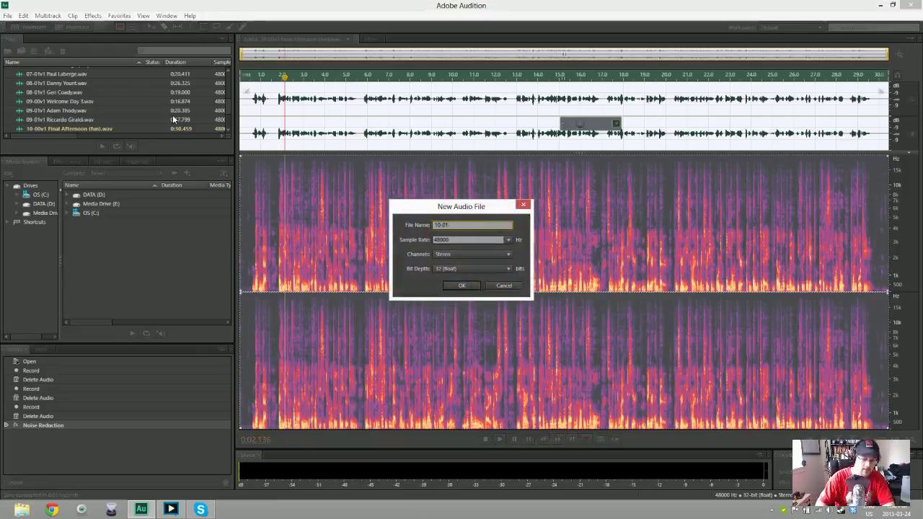
key(BackSpace)
text(v1)
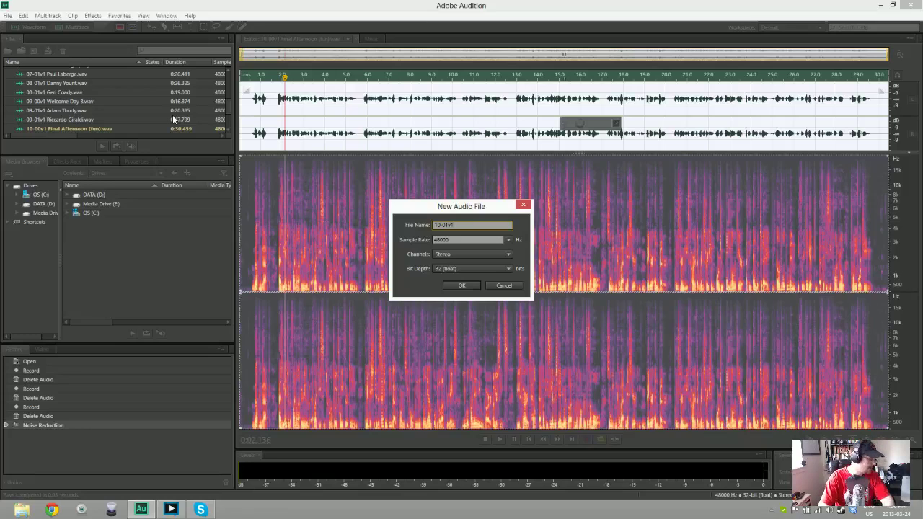
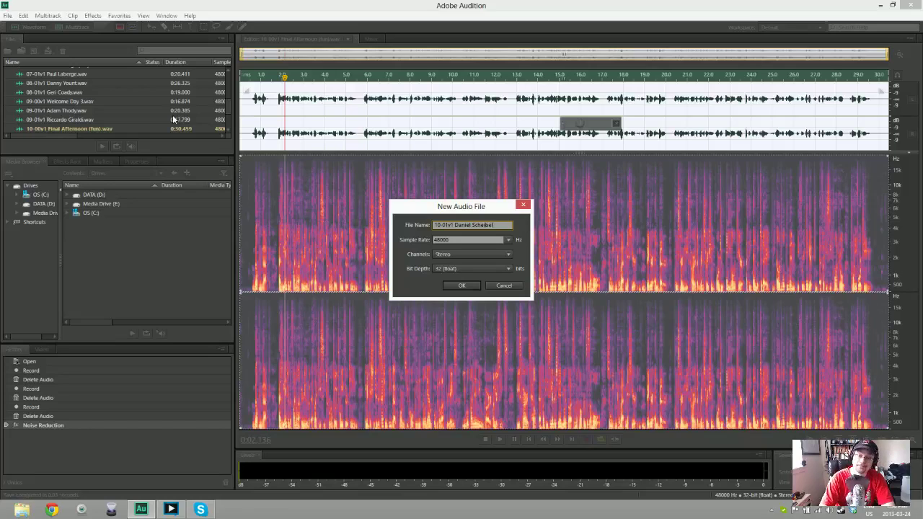
text(and)
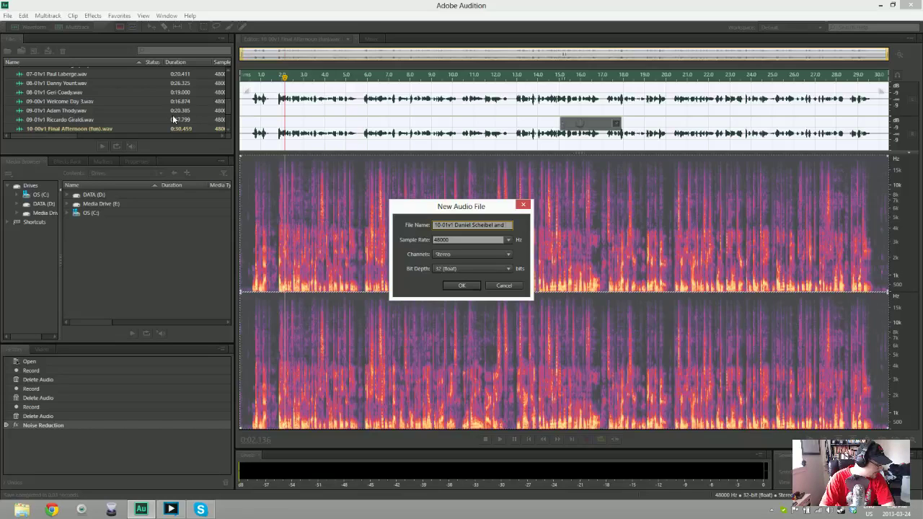
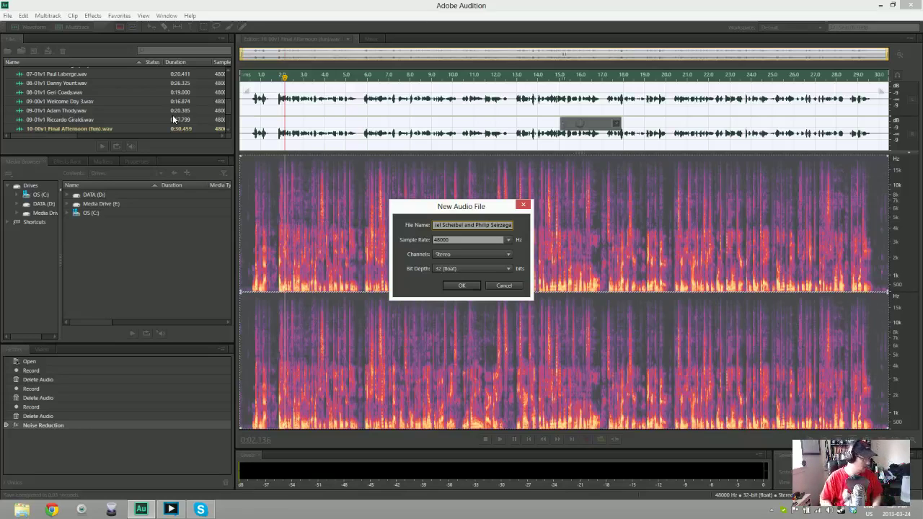
Create the 10-01v1 file, discard a false-start recording, and record a 21-second take
key(Return)
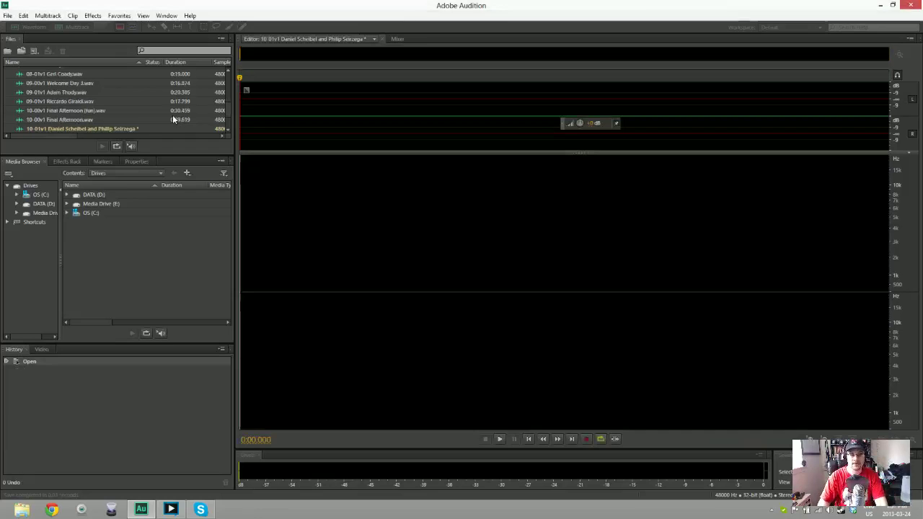
key(shift+space)
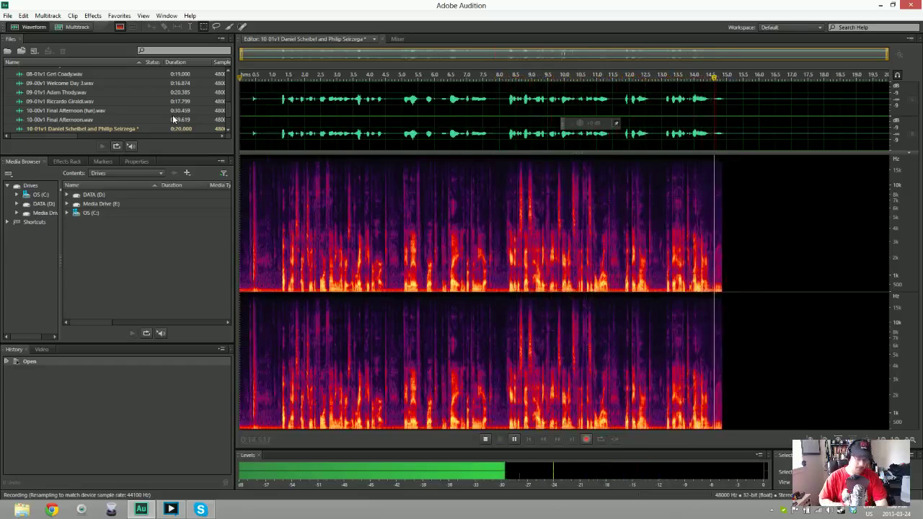
key(space)
key(ctrl+a)
key(Delete)
key(shift+space)
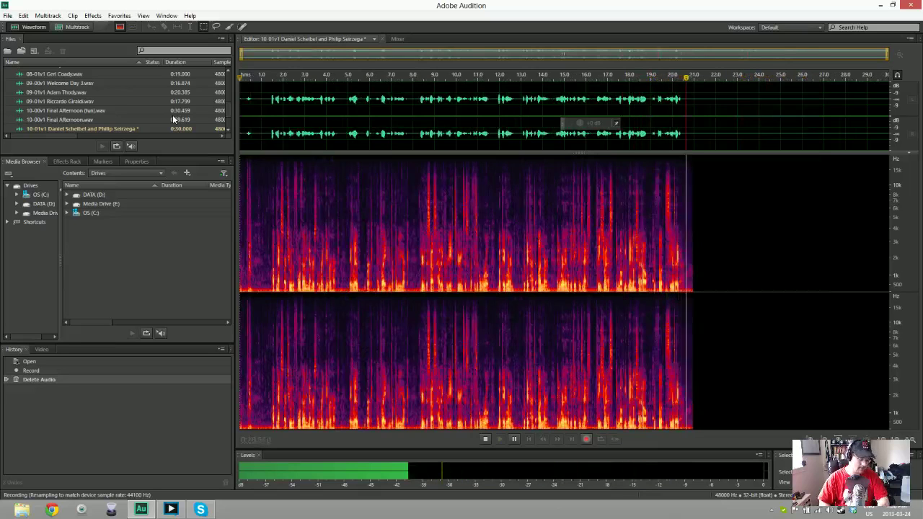
key(space)
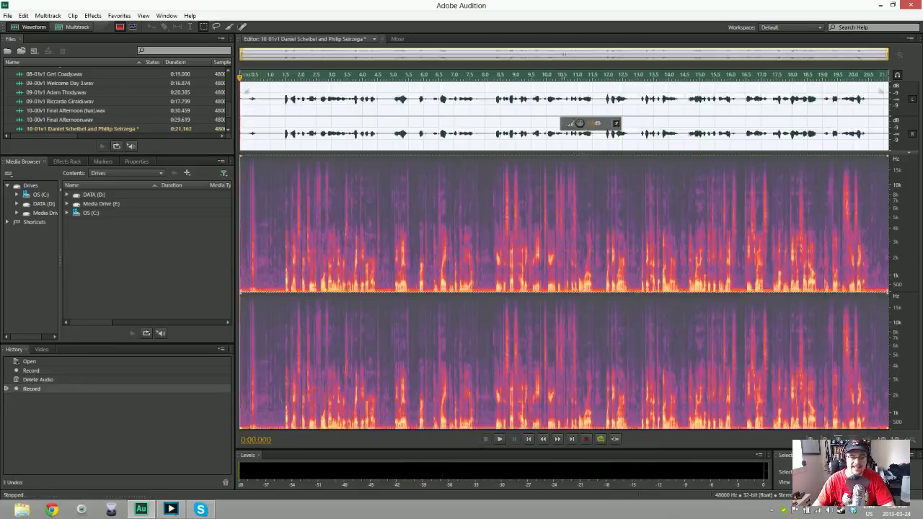
Trim the opening, noise-reduce the clip using its first 0.8 s as the noise print, and play it back
key(Delete)
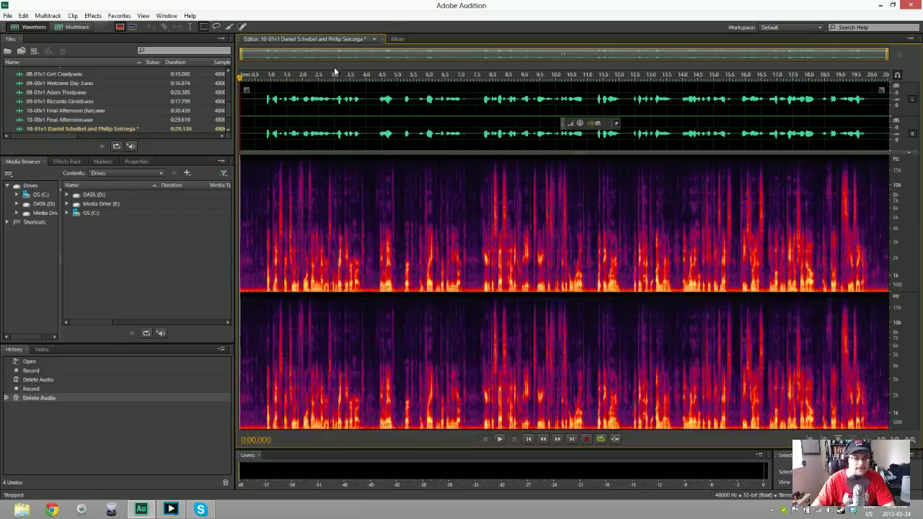
drag(241, 101, 263, 101)
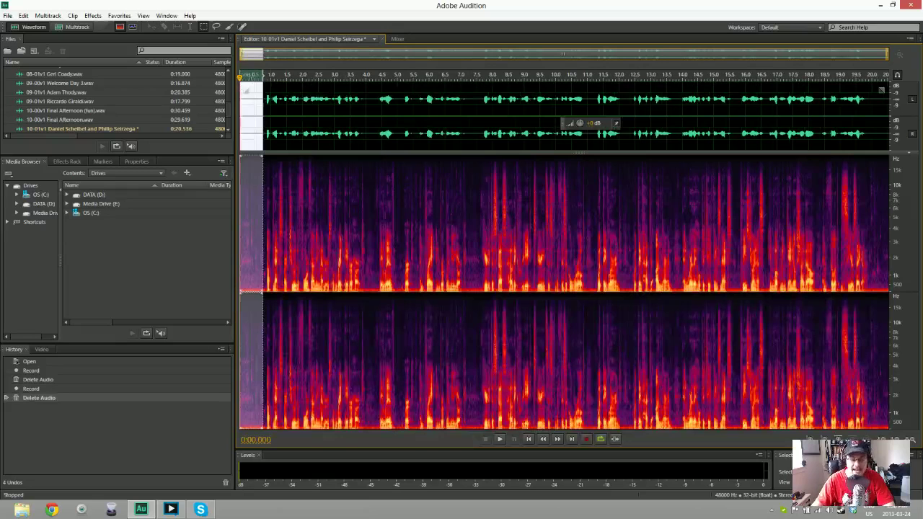
key(ctrl+a)
key(ctrl+shift+p)
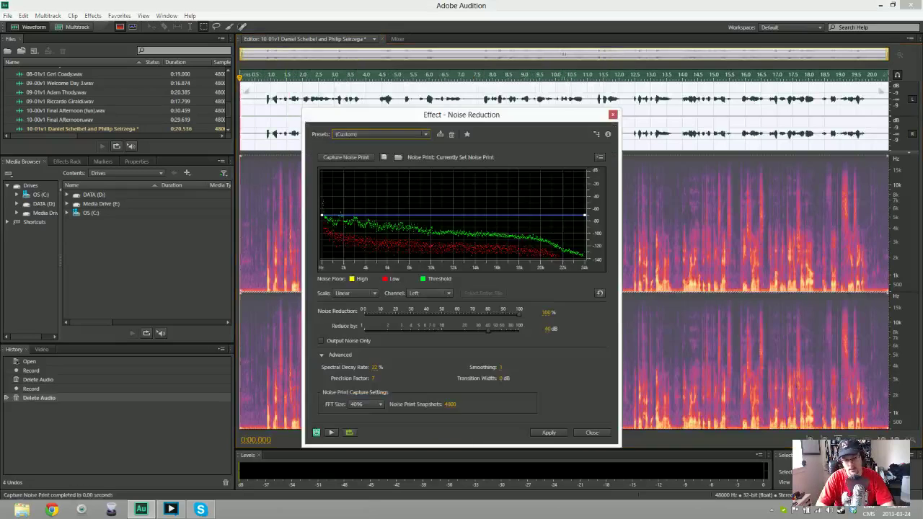
key(Return)
key(space)
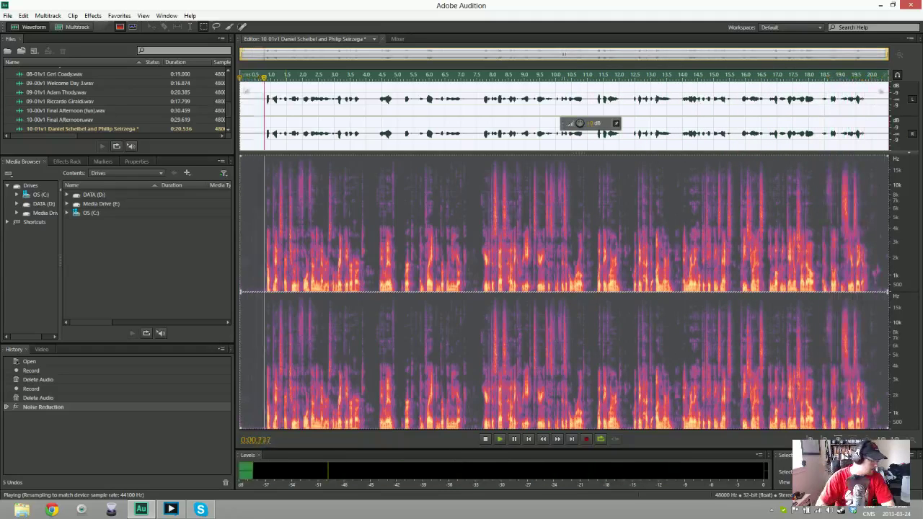
key(space)
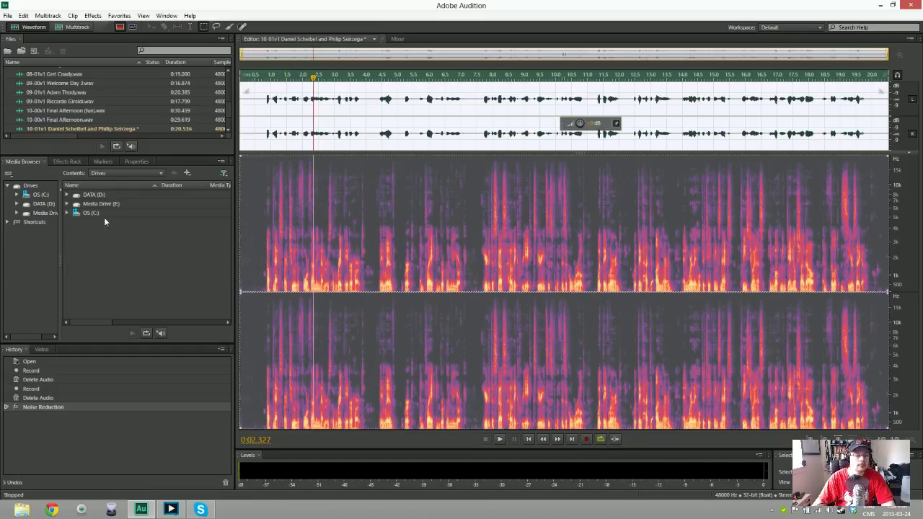
Save the cleaned two-speaker take as Wave PCM and start a new file for the next speaker
key(ctrl+shift+s)
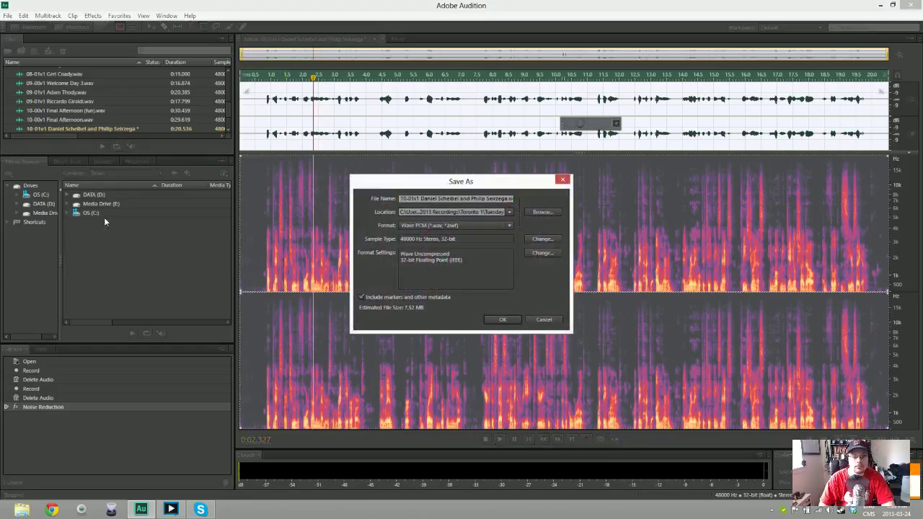
key(Return)
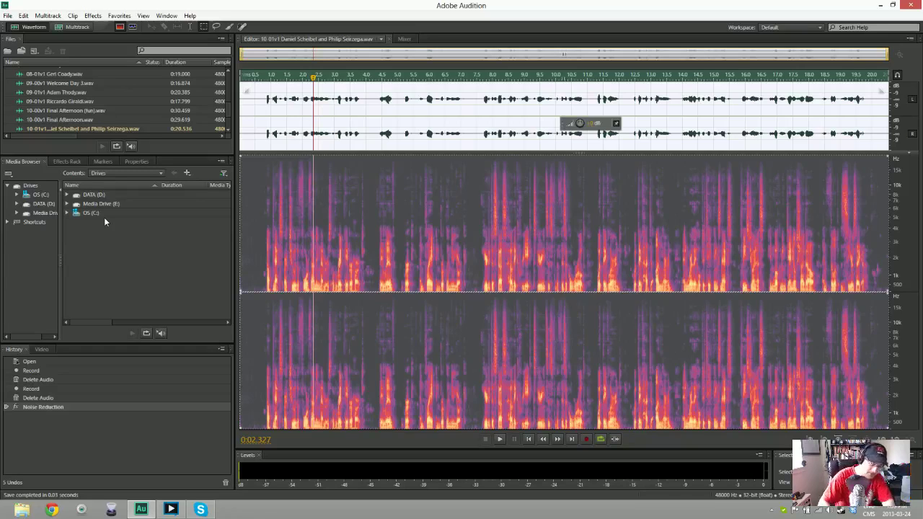
key(ctrl+shift+n)
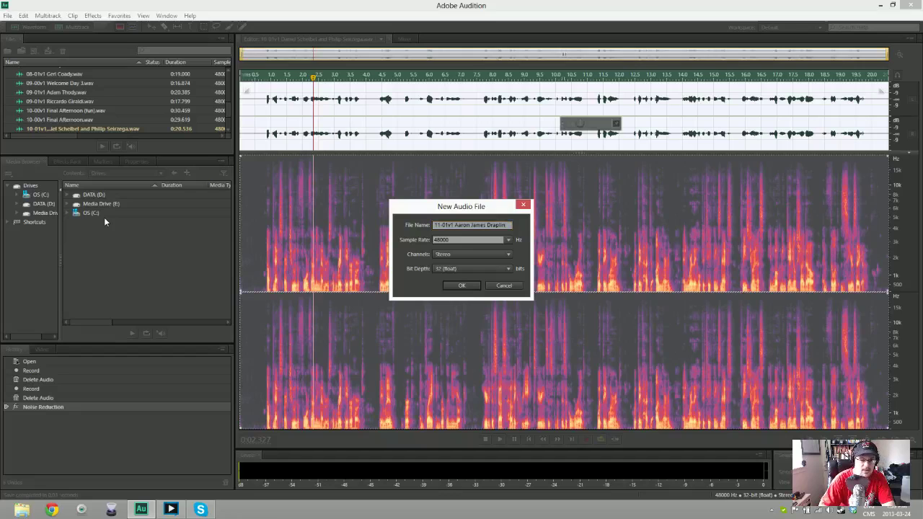
Create the 11-01v1 file and record an 18-second voice take into it
key(Return)
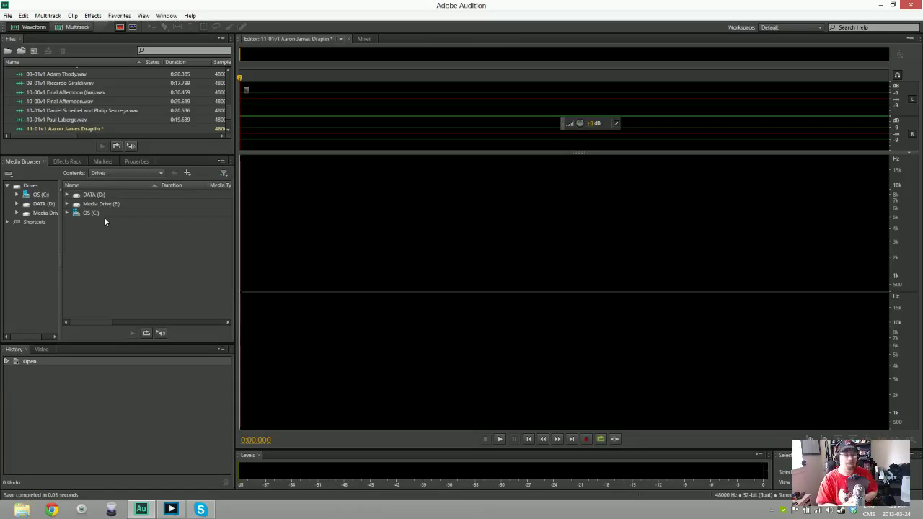
key(shift+space)
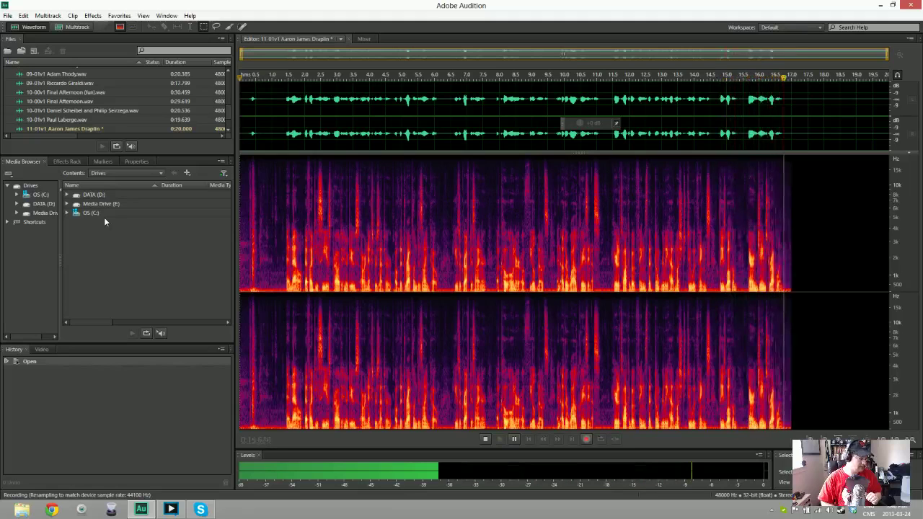
key(space)
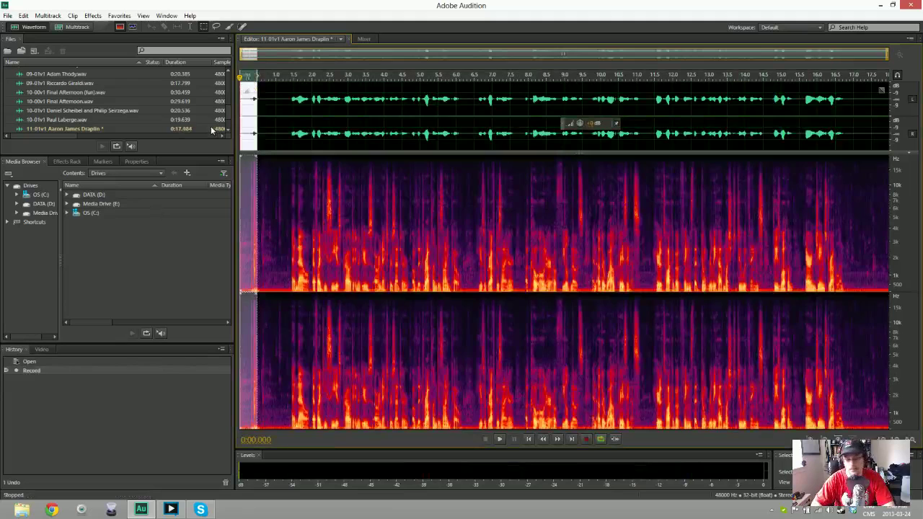
Trim the 11-01v1 opening, noise-reduce it using a 0.9 s noise print, play it, and save as WAV
key(Delete)
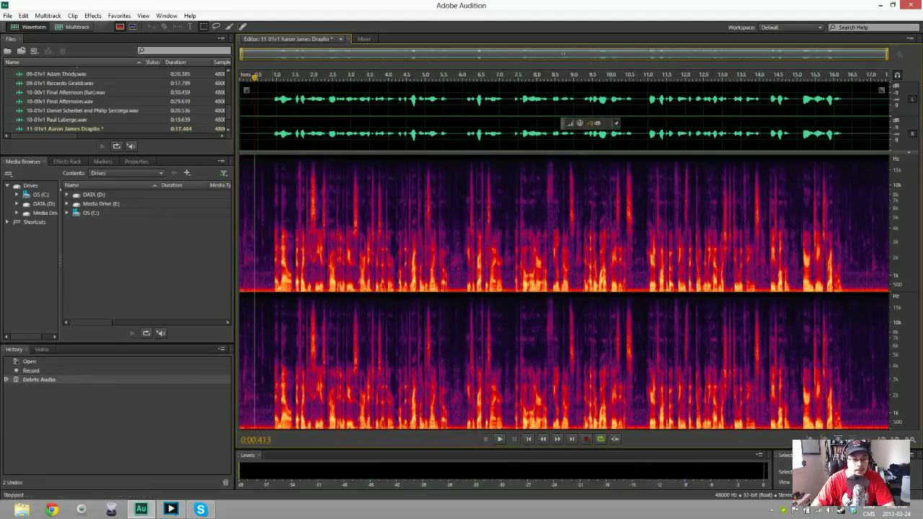
drag(271, 131, 119, 132)
key(ctrl+a)
key(ctrl+shift+p)
key(Return)
key(space)
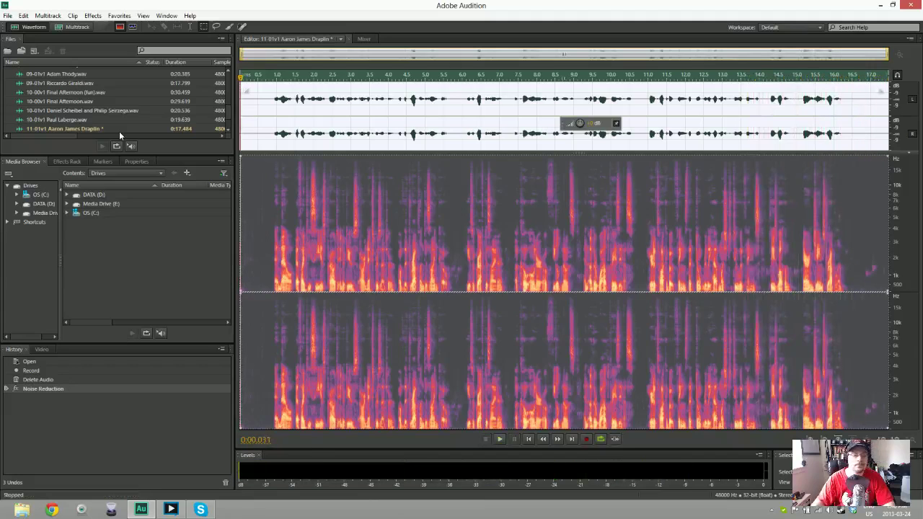
key(ctrl+s)
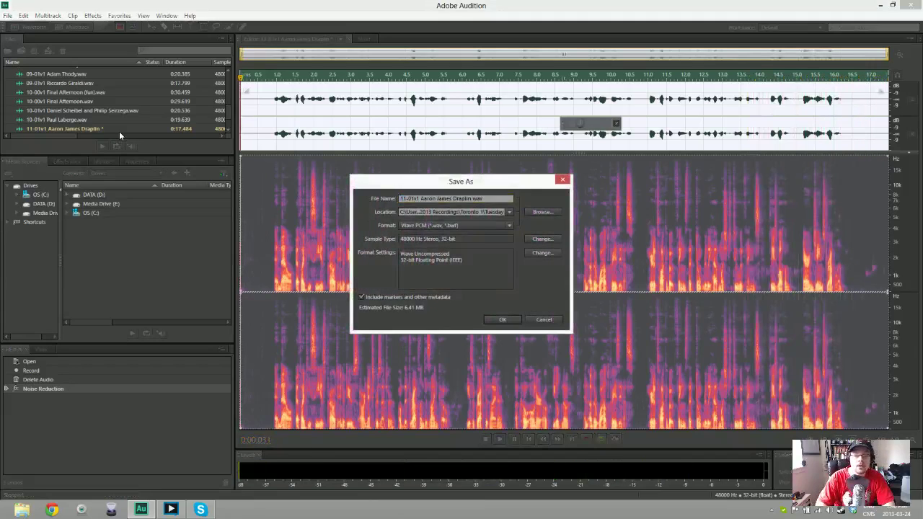
key(Return)
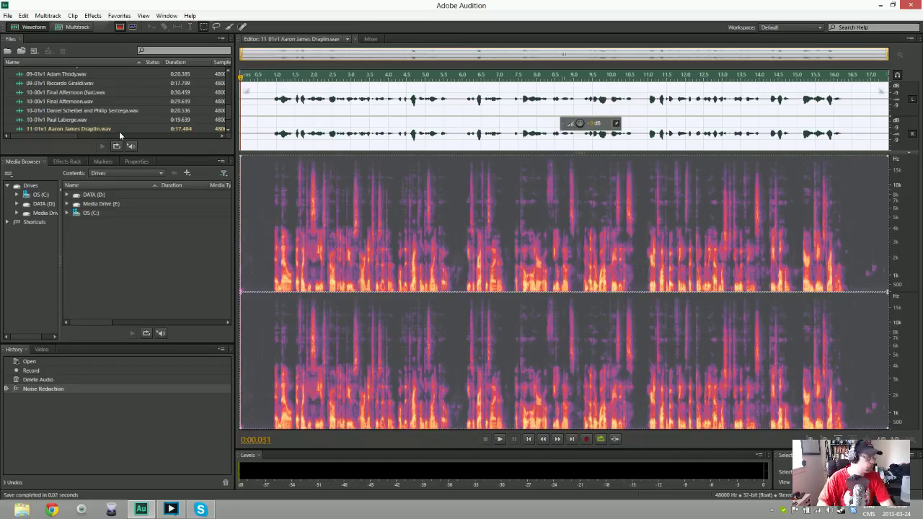